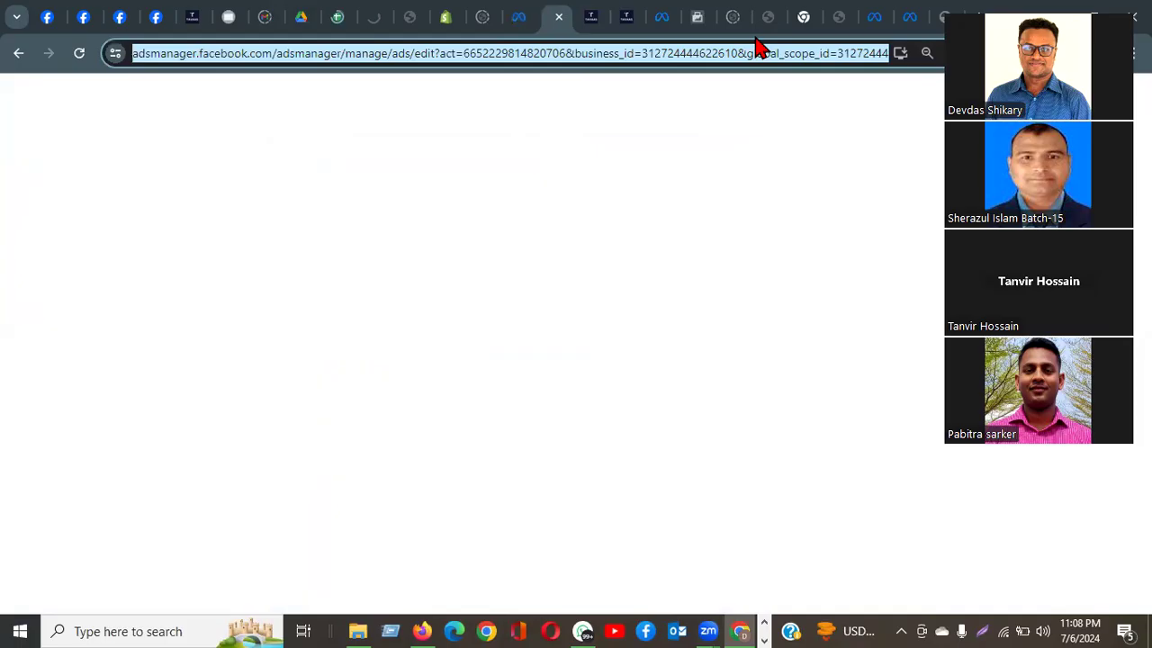
type("https://www.facebook.com/bastuproperties")
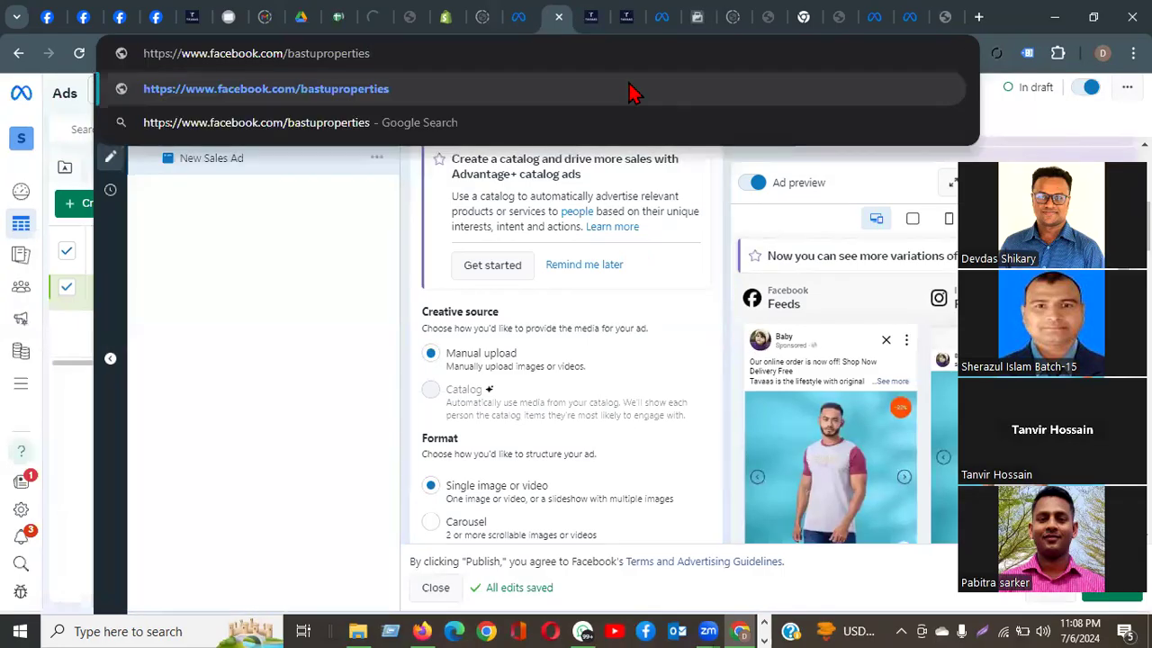
key("Return")
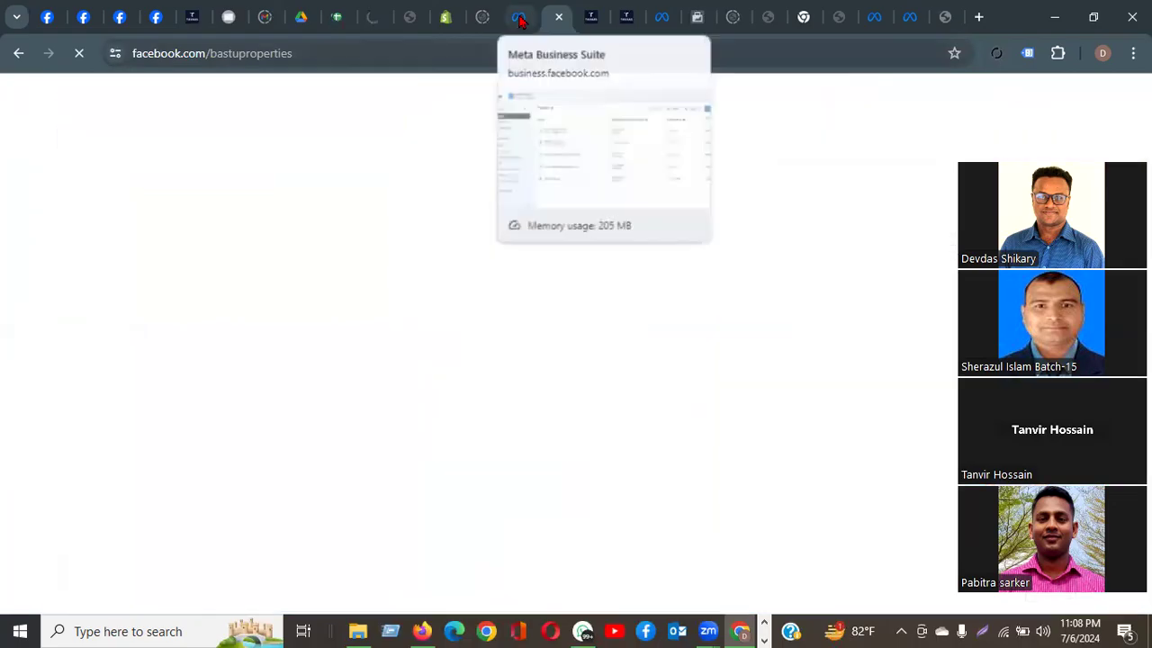
Step: Open Ads Manager from the full list of tools in Meta Business Suite
left_click(520, 20)
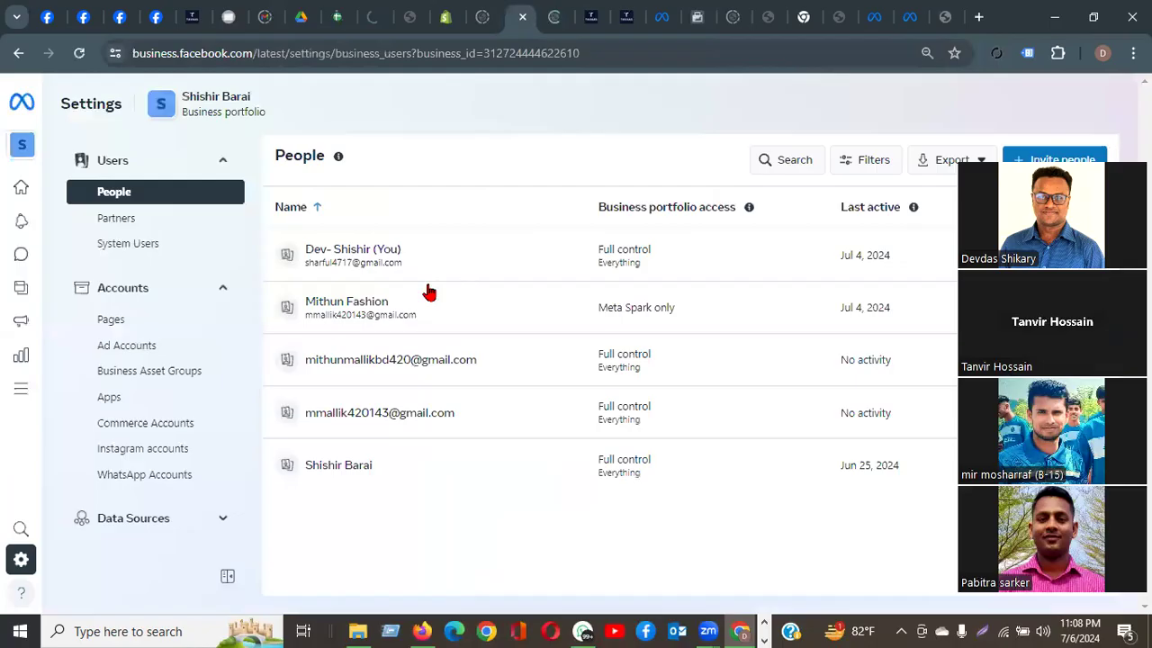
left_click(21, 402)
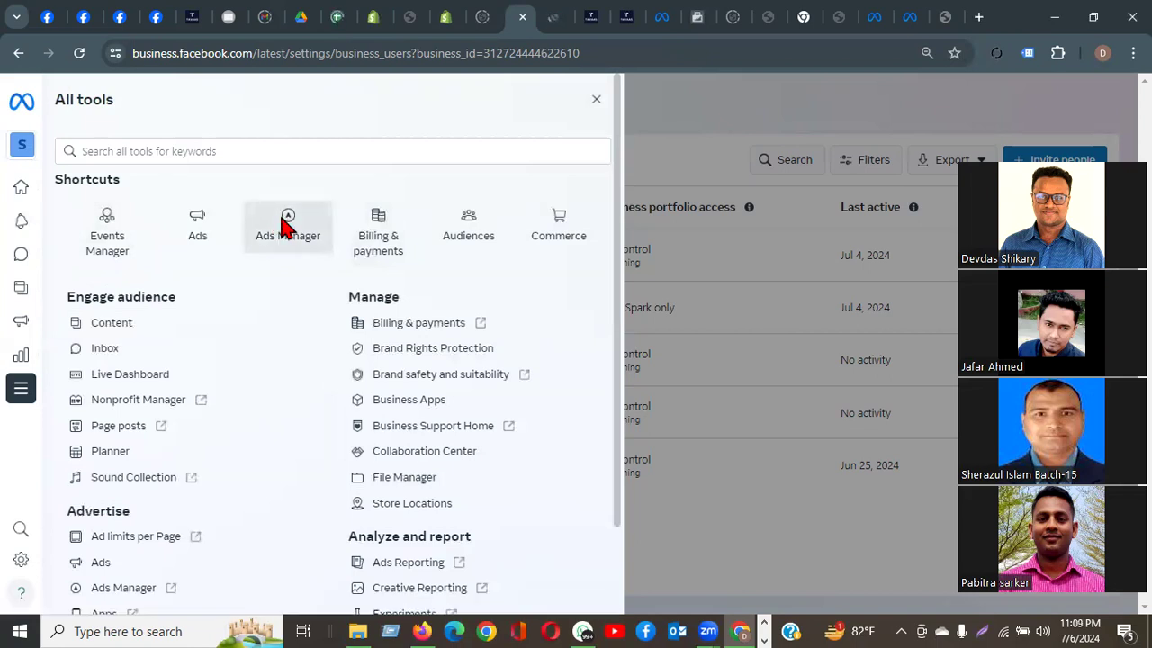
left_click(285, 228)
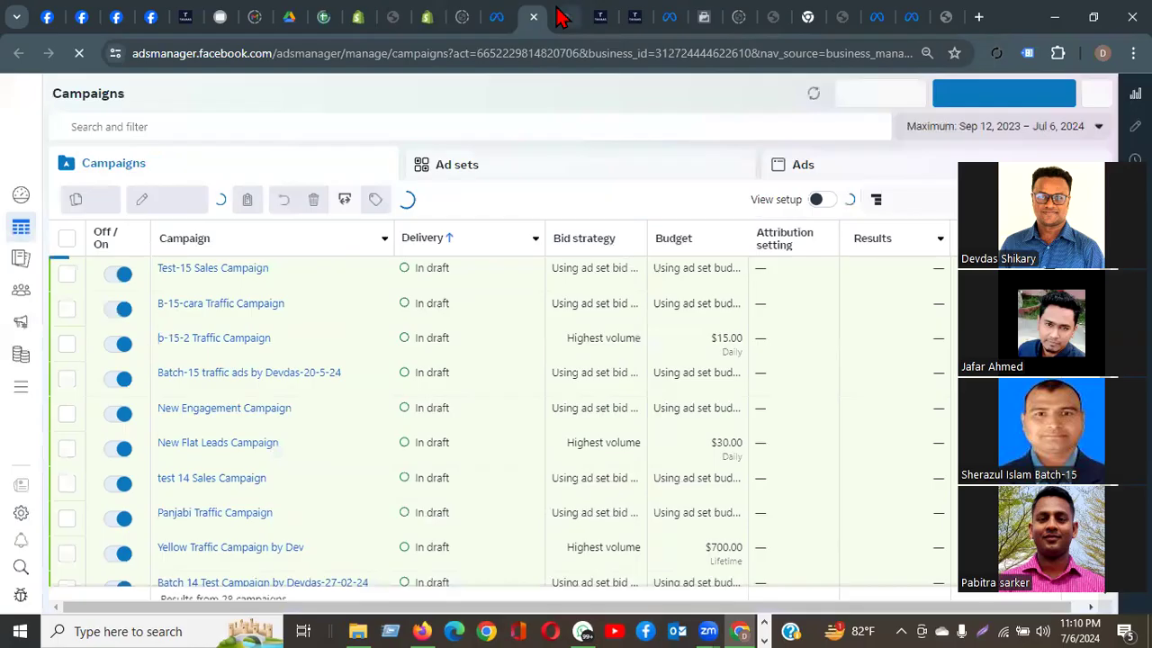
Step: Examine the BASTU Properties Limited Facebook page, including its intro details, photos and recent posts
left_click(563, 18)
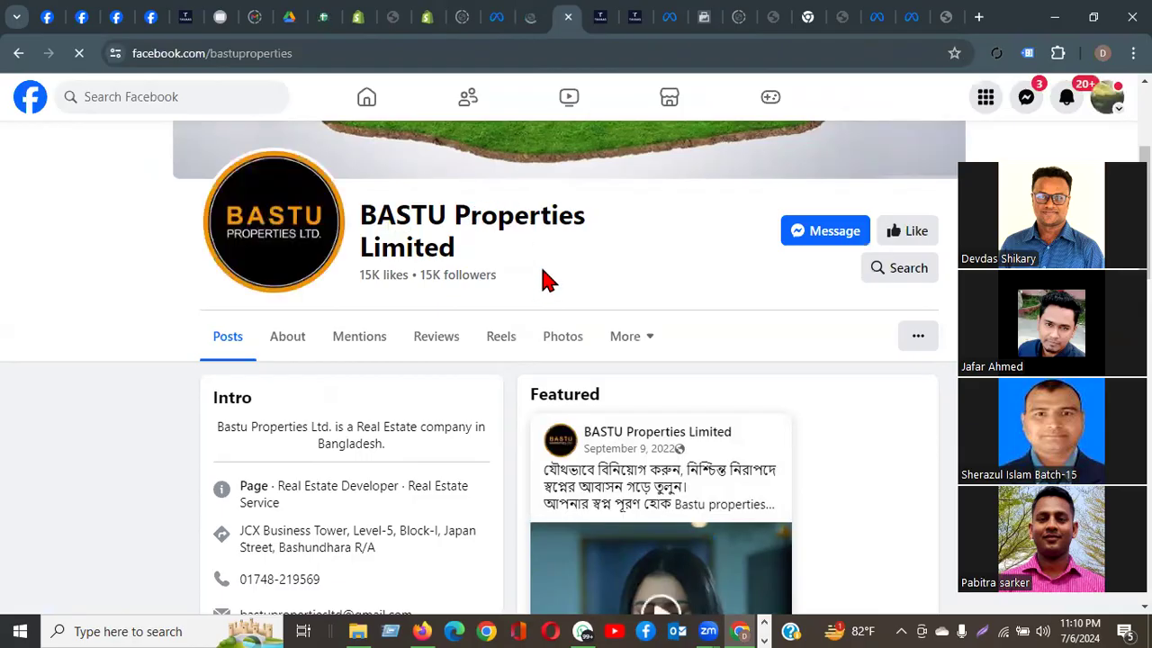
scroll(565, 273, "down", 10)
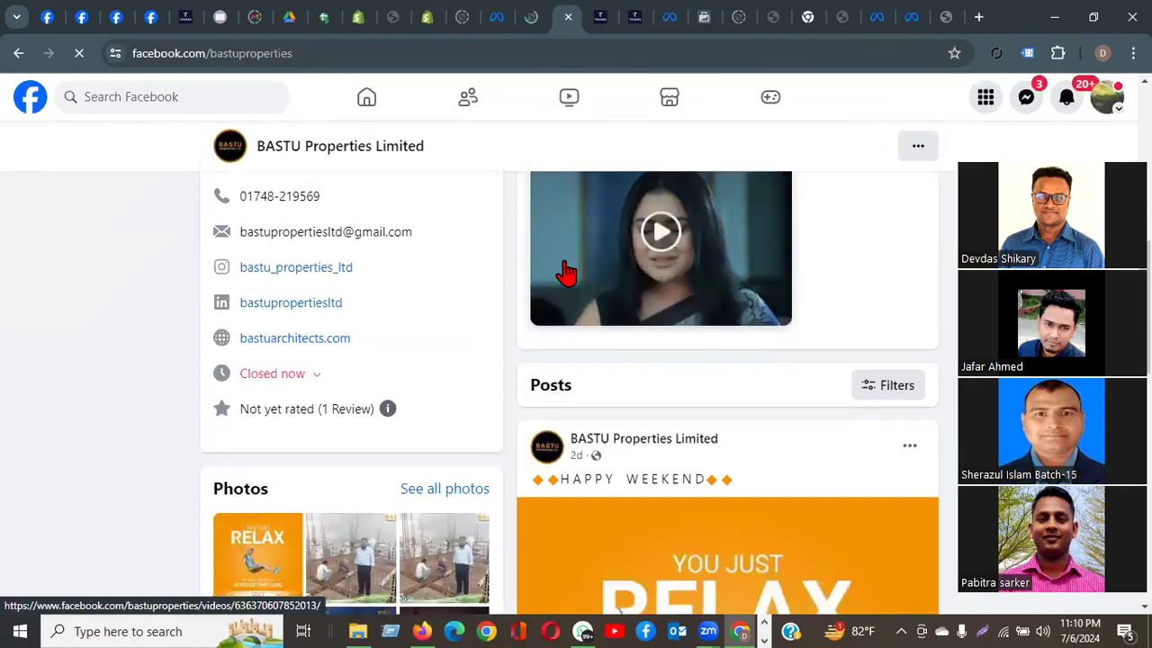
scroll(566, 272, "down", 5)
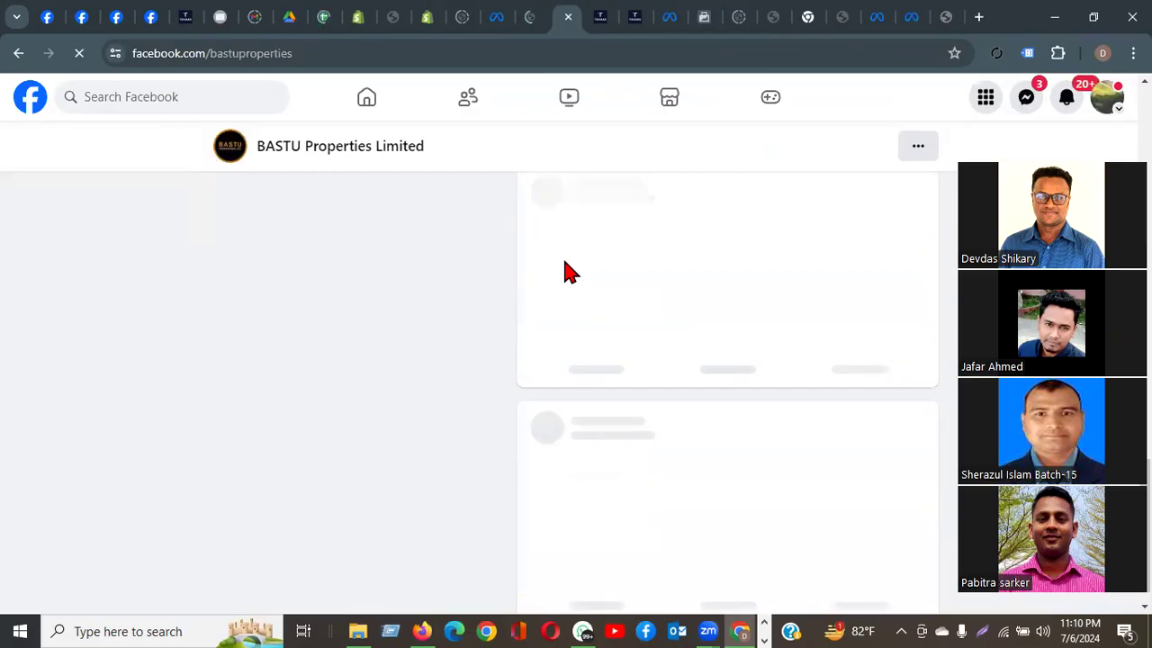
scroll(708, 413, "up", 5)
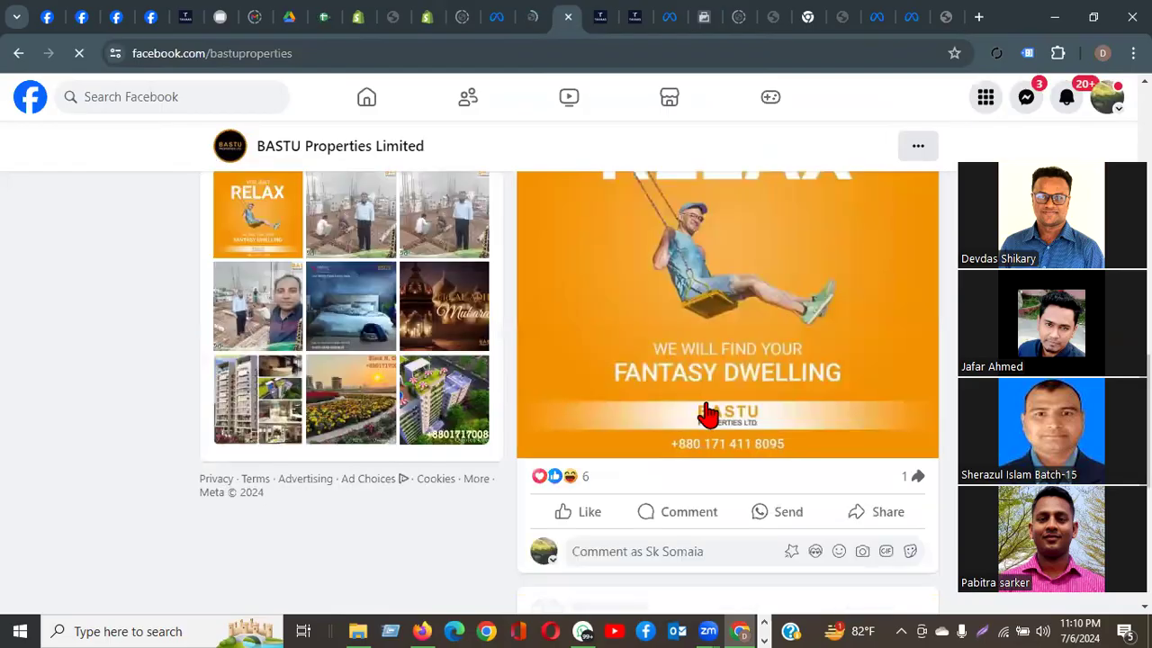
scroll(709, 415, "down", 2)
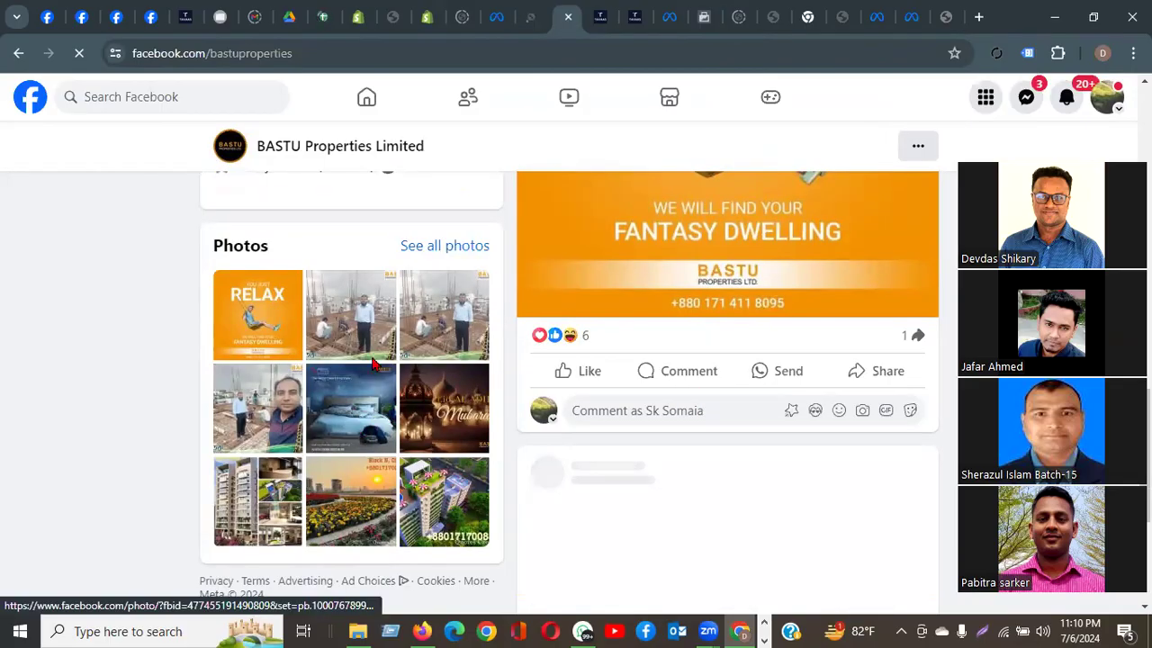
scroll(638, 352, "up", 6)
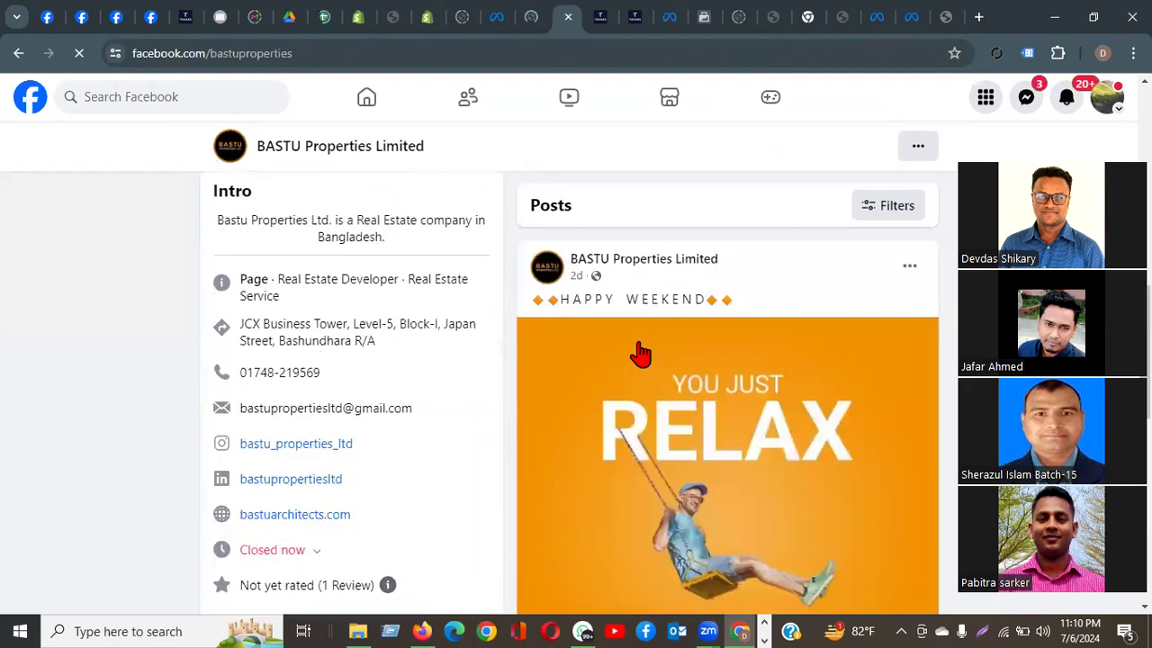
scroll(641, 353, "down", 5)
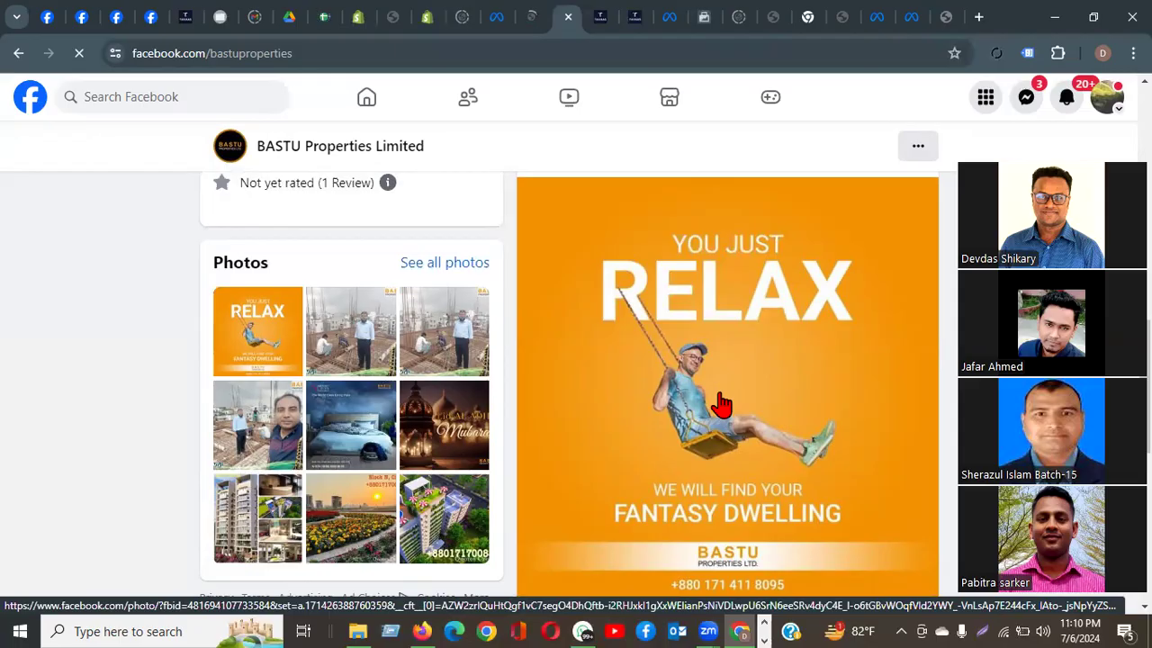
scroll(723, 403, "down", 1)
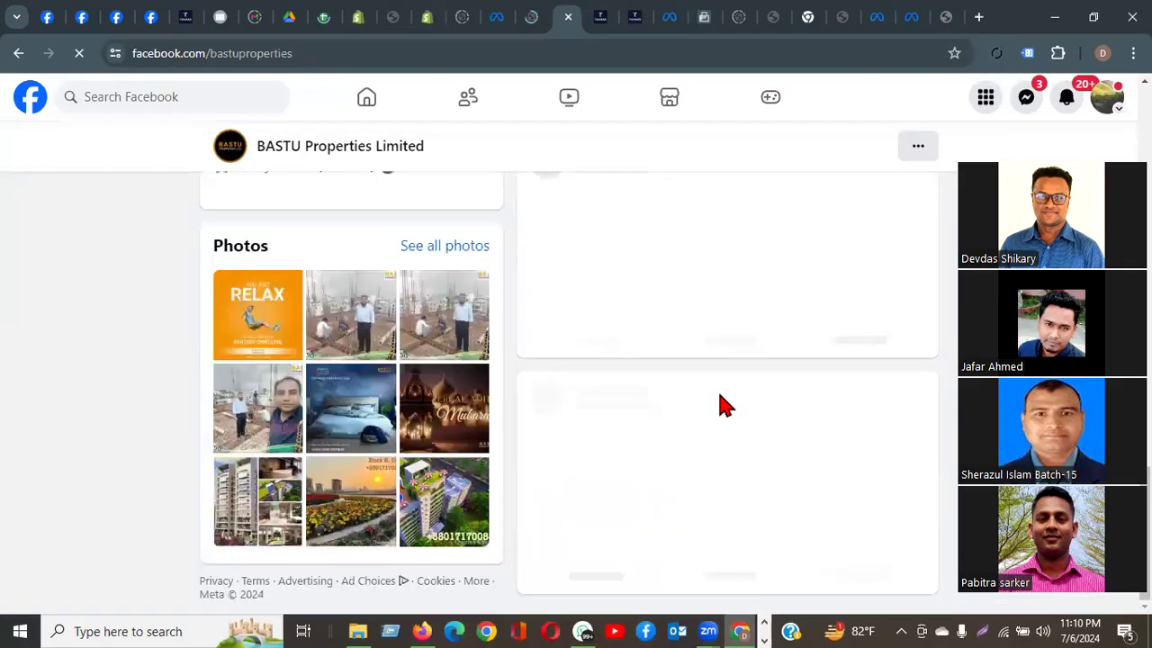
Step: Return to the Ads Manager campaign list and start creating a new campaign
left_click(531, 18)
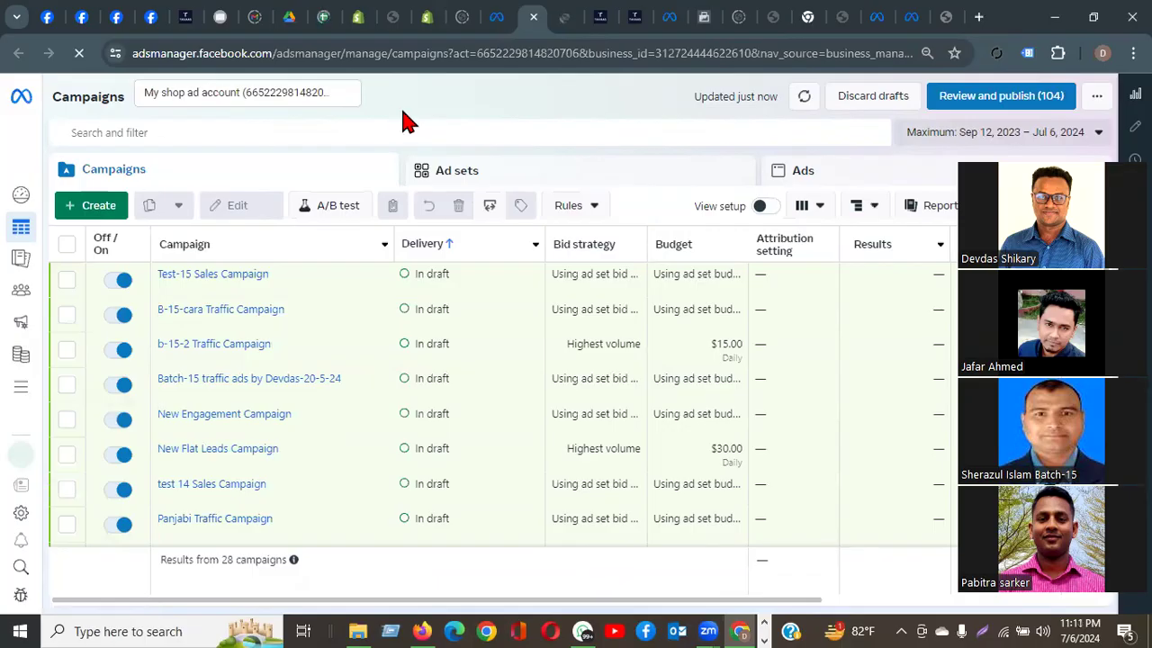
left_click(99, 207)
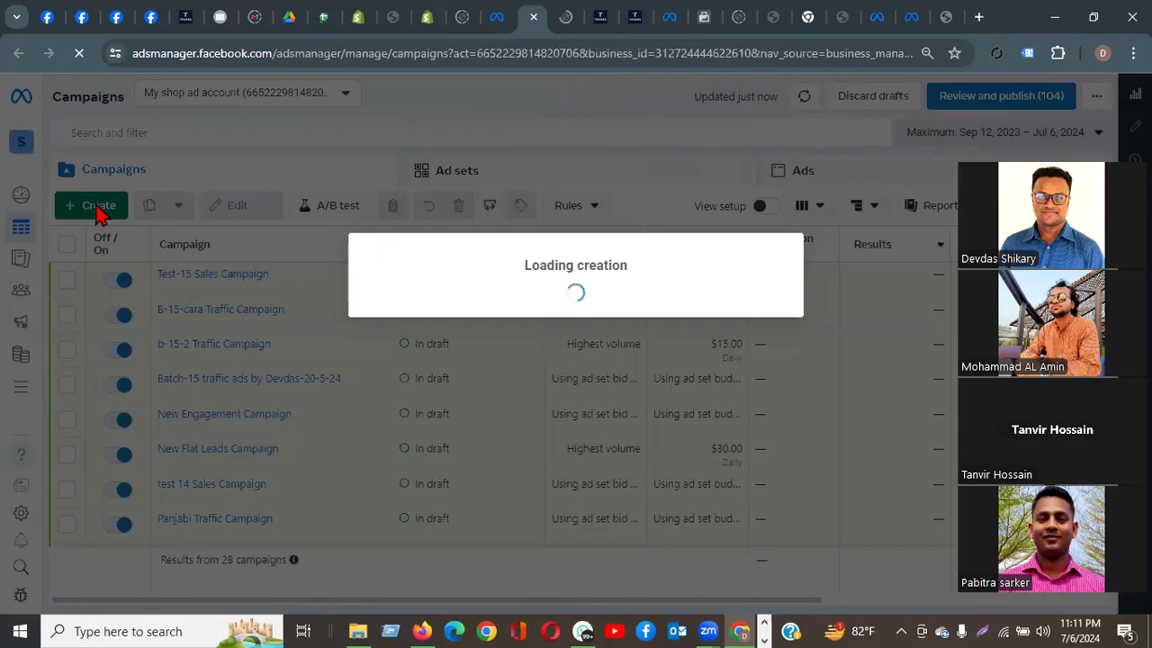
Step: Open the Windows Services console from the Administrative Tools in Control Panel
left_click(26, 621)
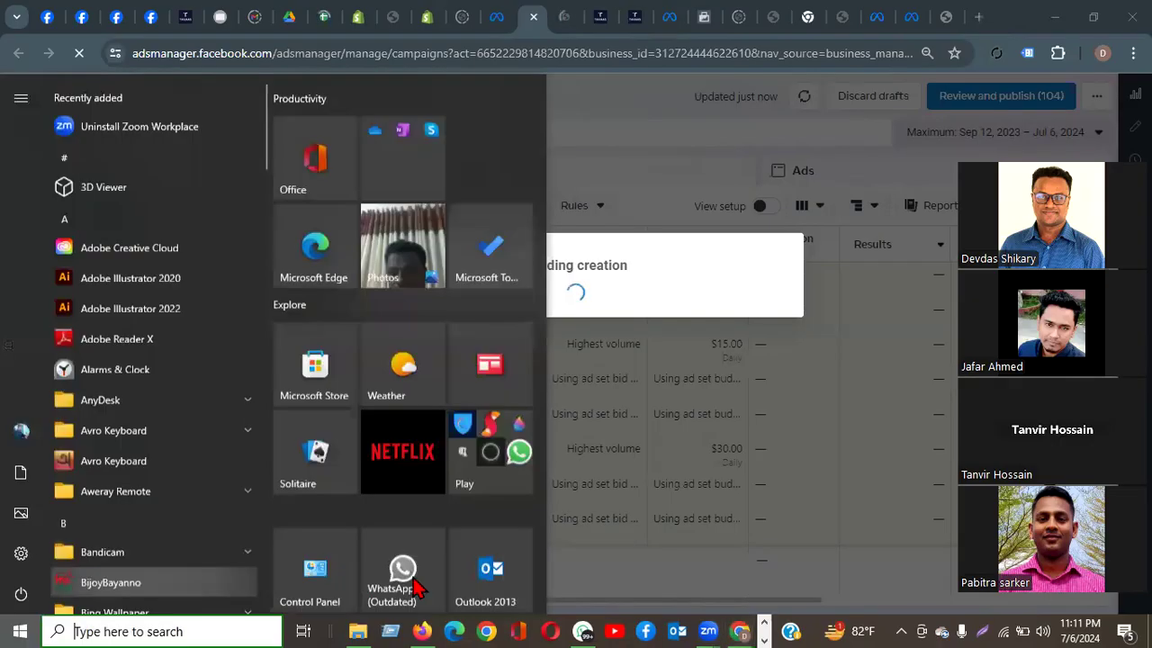
left_click(320, 574)
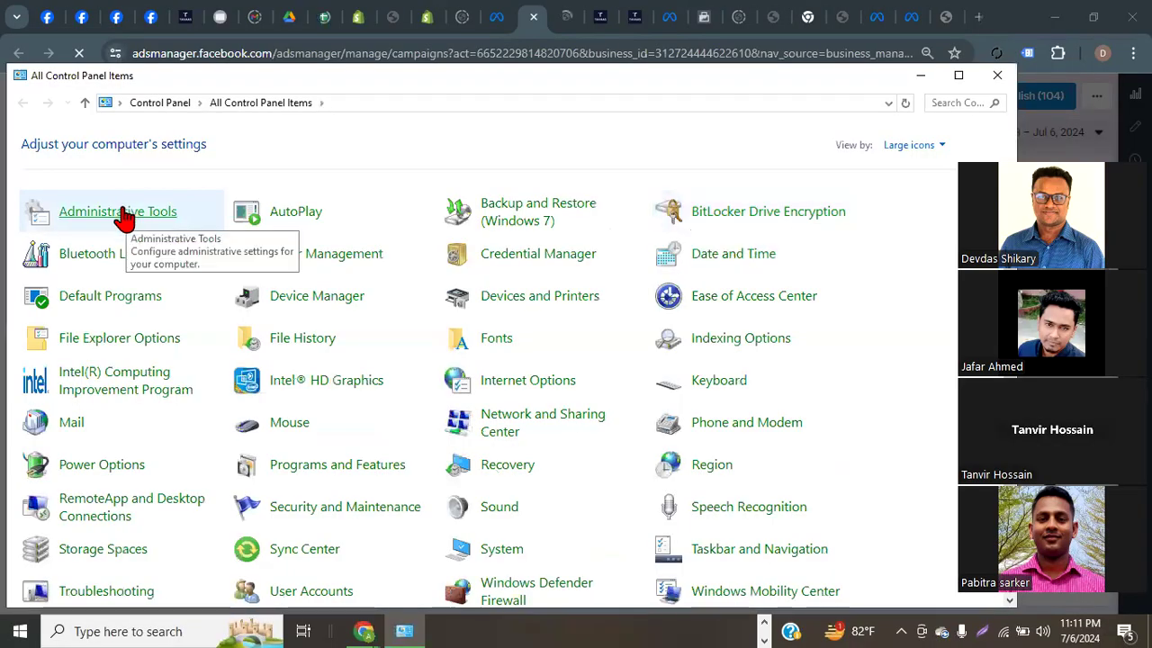
left_click(125, 214)
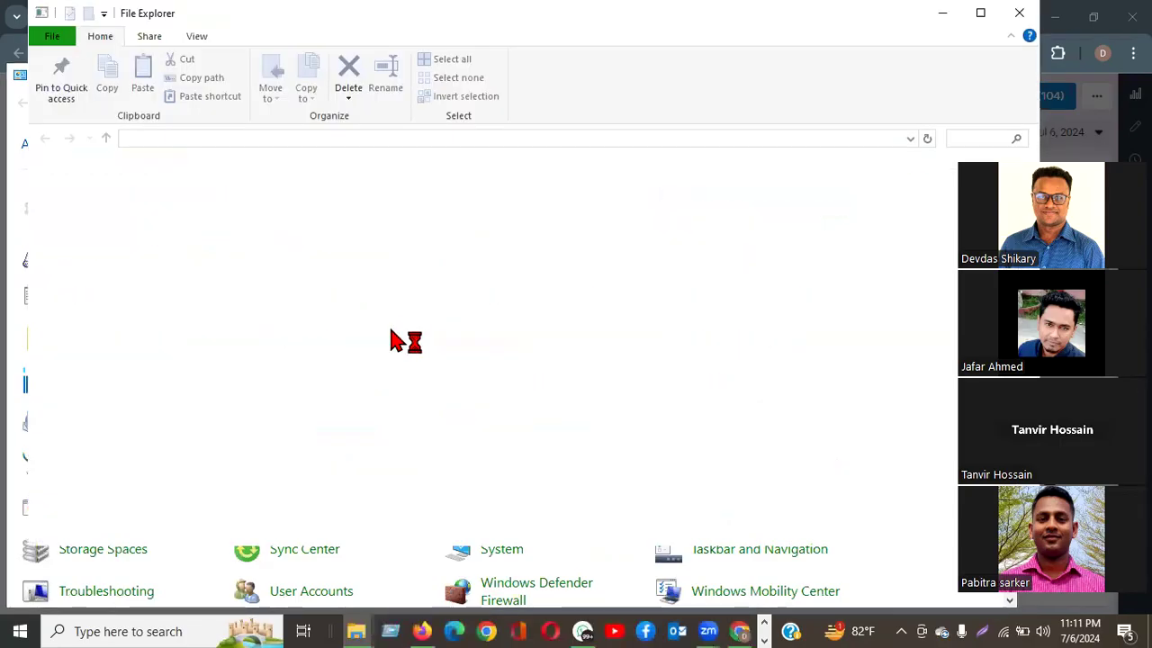
double_click(202, 436)
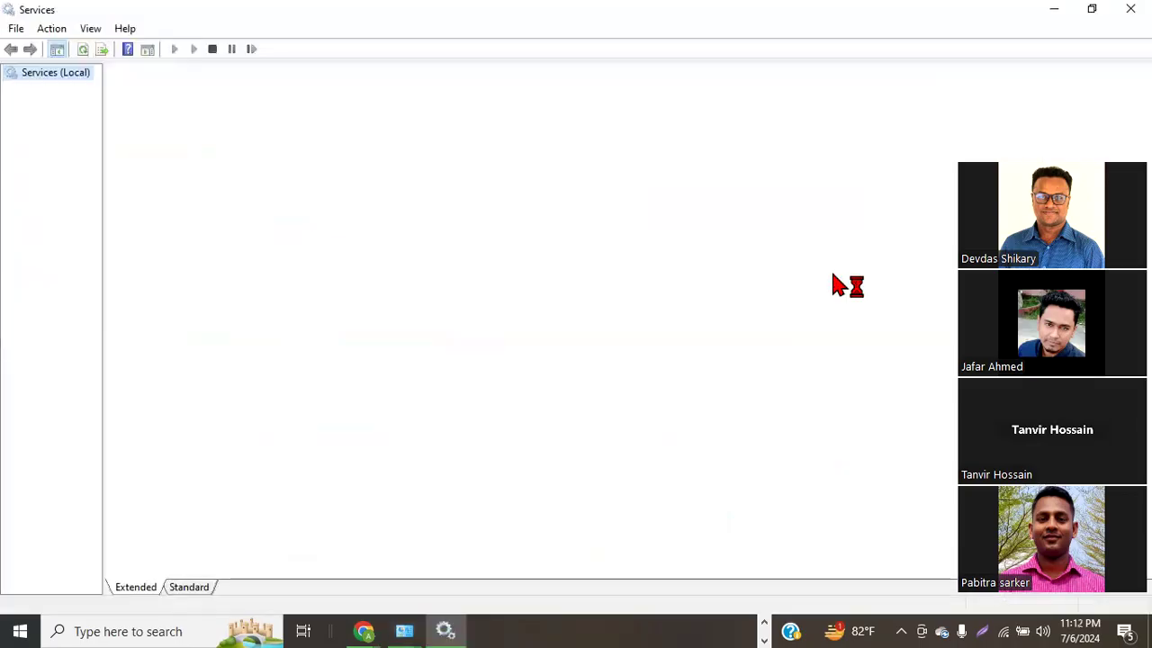
Step: Find the Windows Update service in the list of local services and stop it
scroll(721, 232, "down", 5)
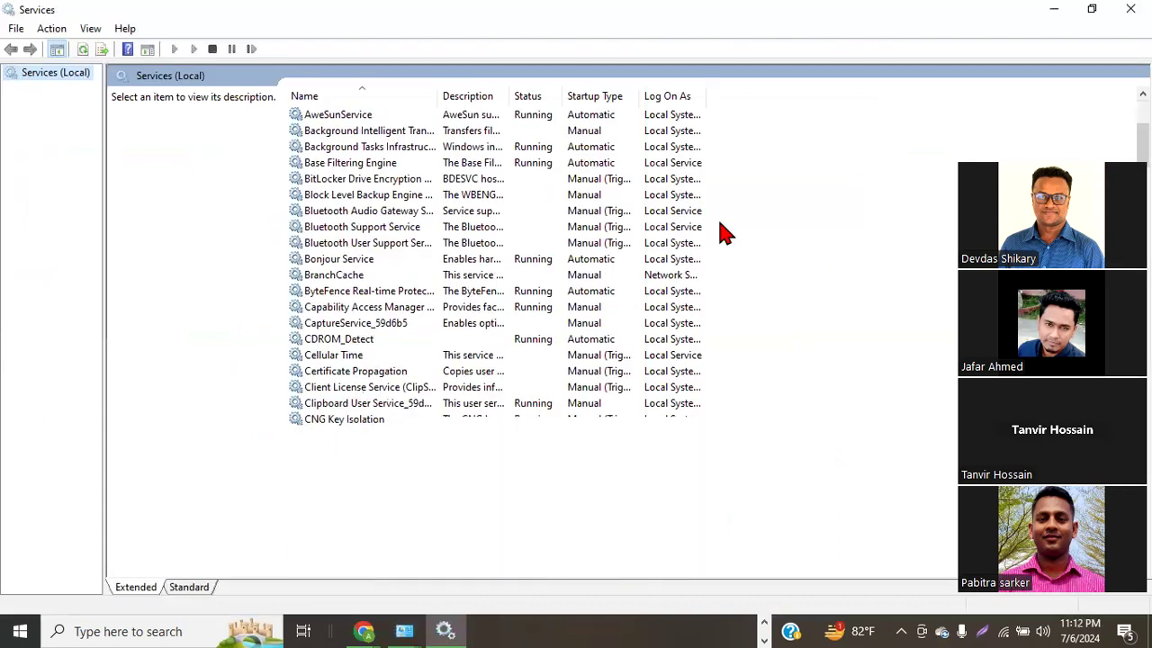
scroll(740, 351, "down", 20)
scroll(740, 352, "down", 20)
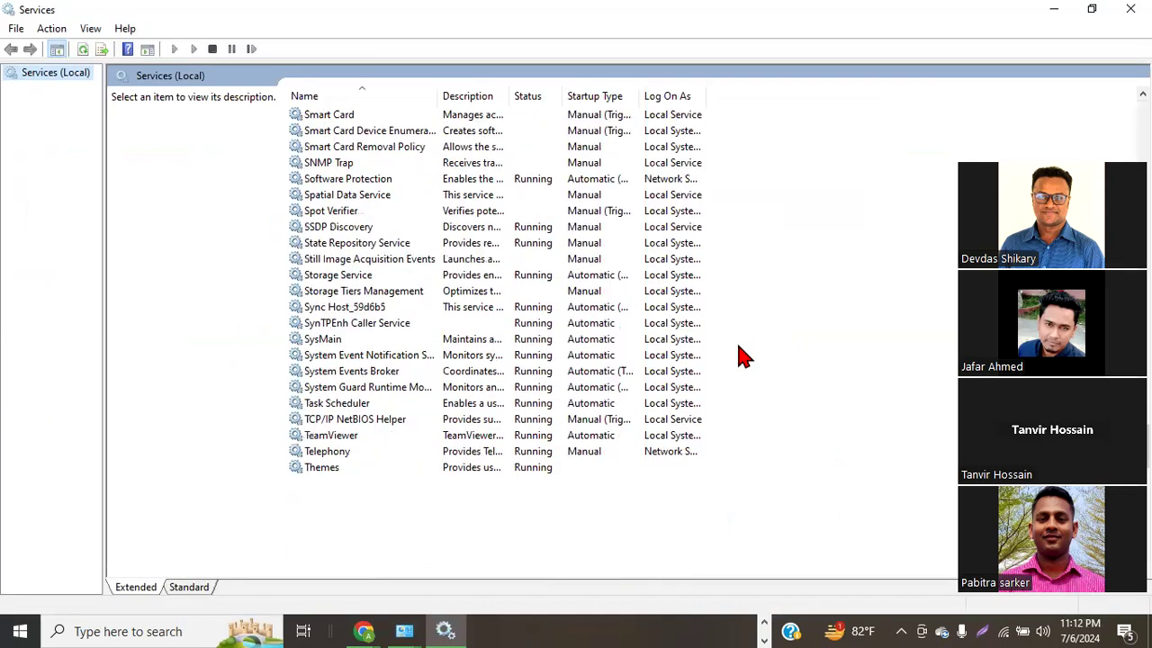
scroll(558, 437, "down", 15)
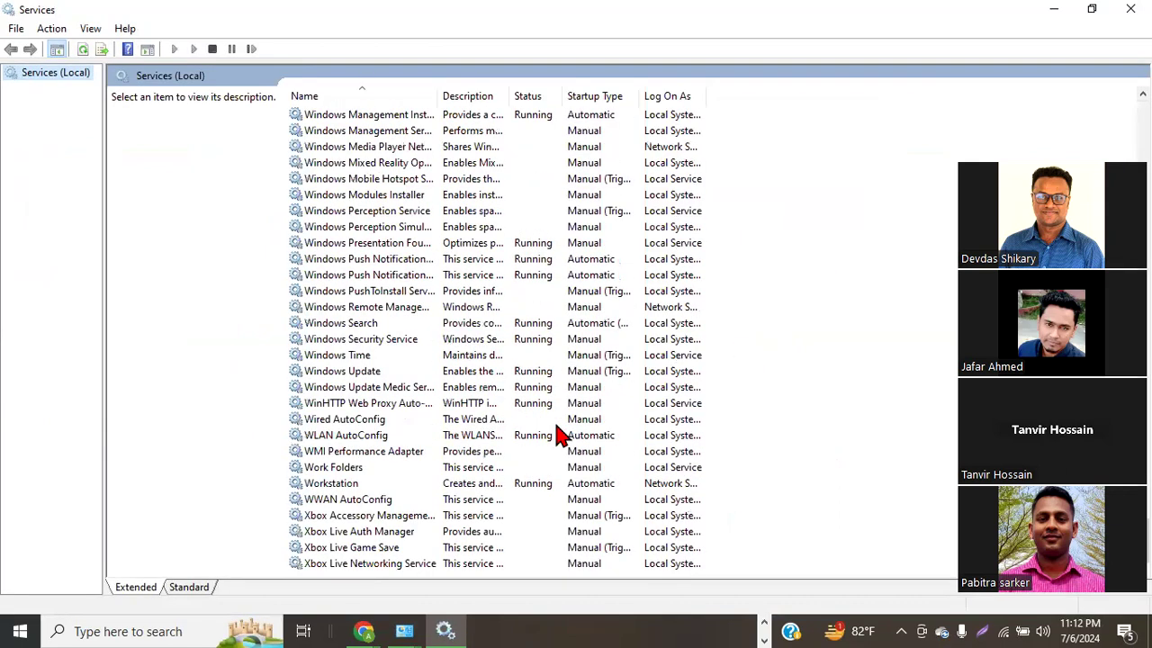
right_click(349, 376)
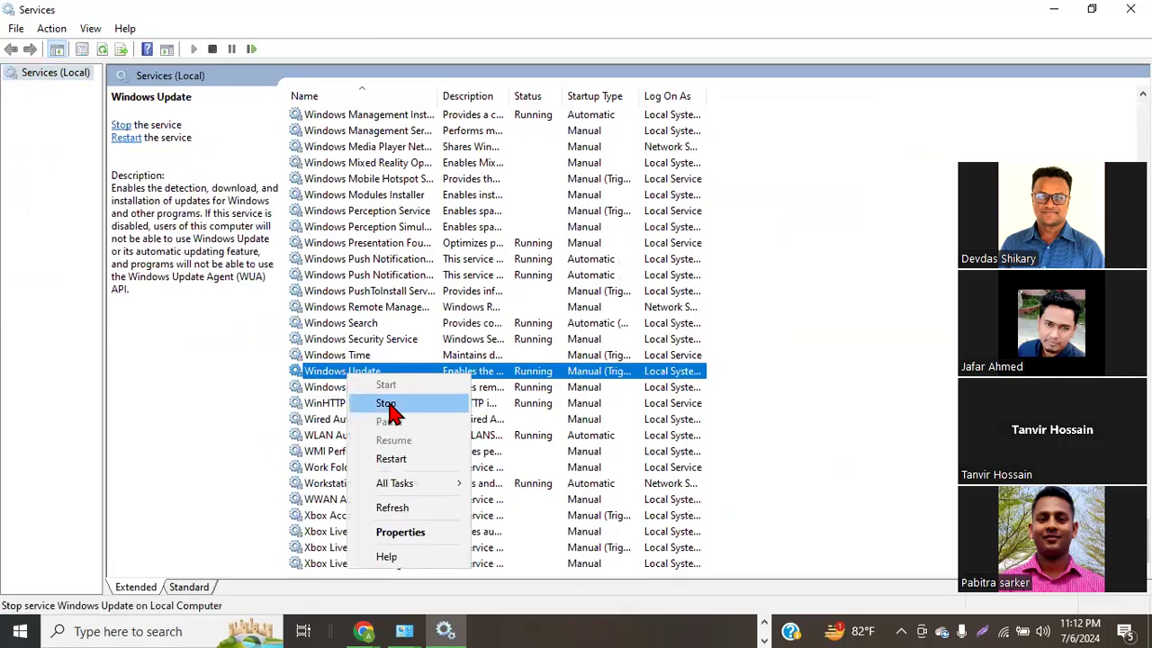
left_click(387, 404)
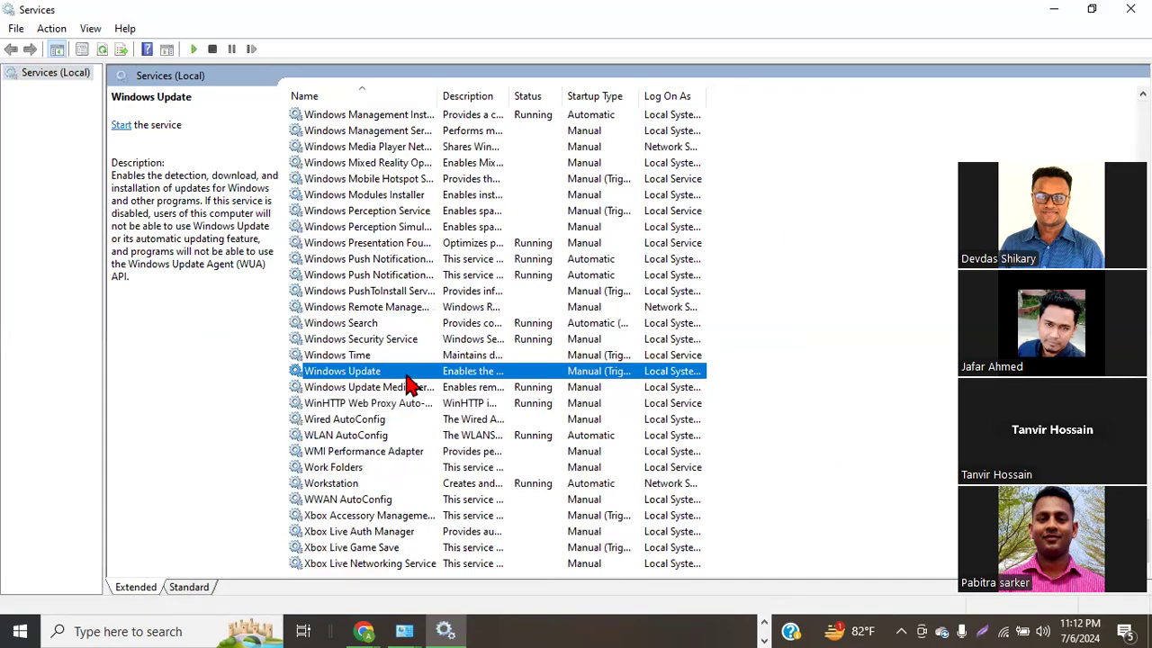
Step: Set the Windows Update service's startup type to Disabled, apply the change and close its properties
right_click(409, 373)
left_click(471, 532)
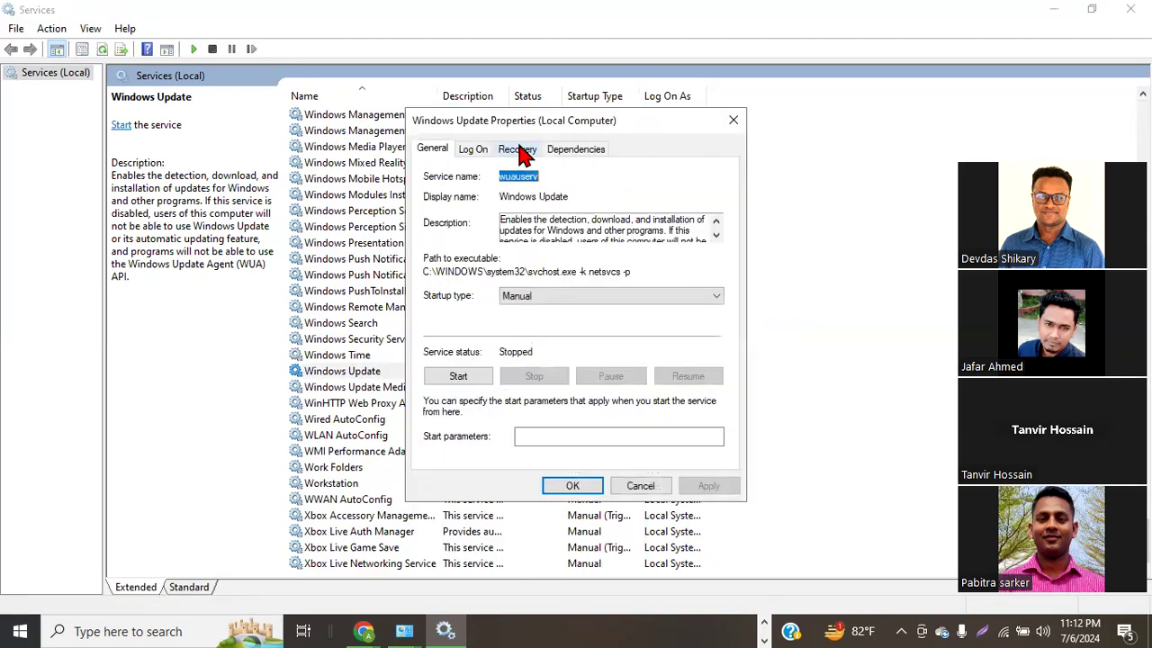
left_click(533, 297)
left_click(534, 347)
left_click(701, 490)
left_click(734, 121)
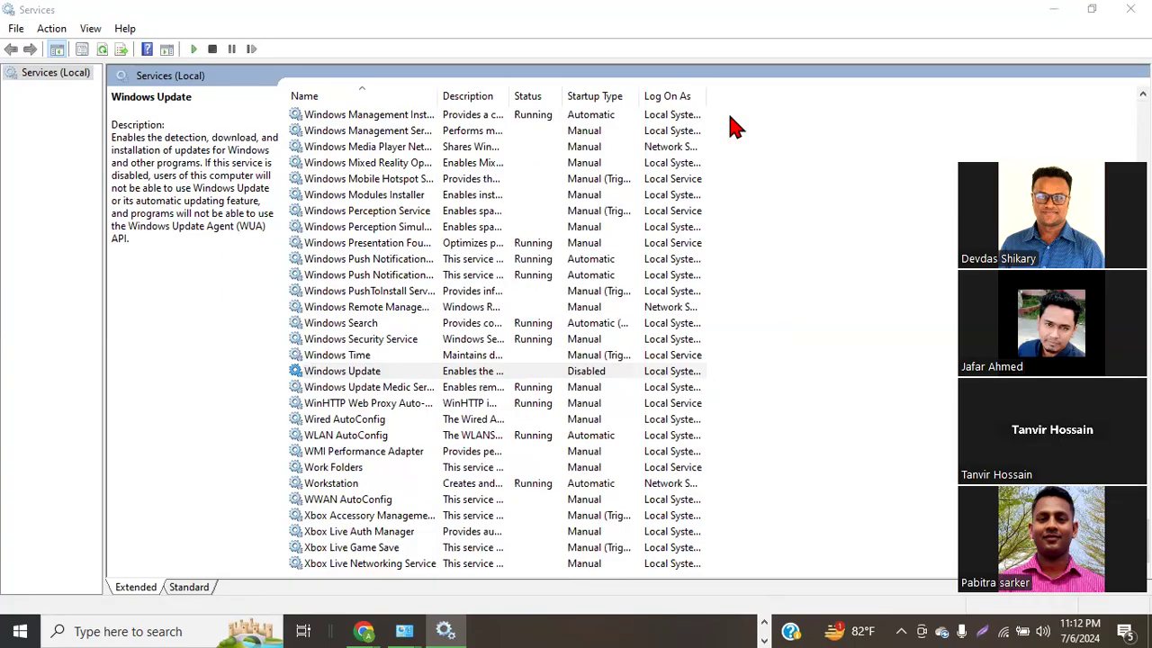
Step: Close the Services, Administrative Tools and Control Panel windows to return to the campaign creation dialog
left_click(1130, 9)
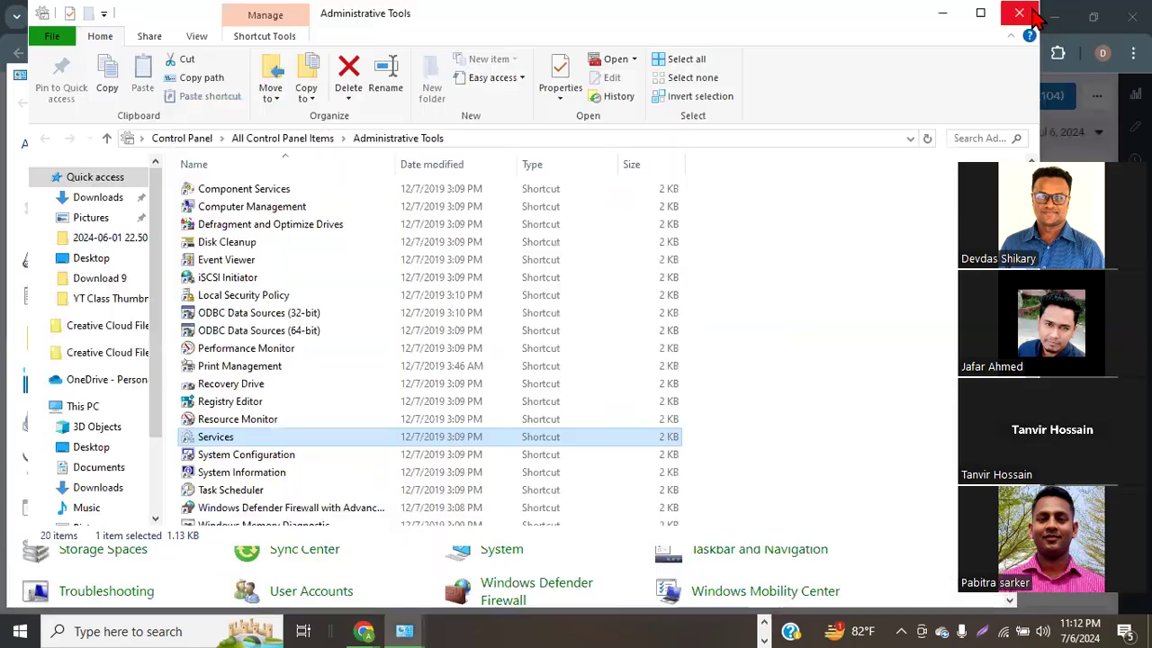
left_click(1019, 13)
left_click(1000, 79)
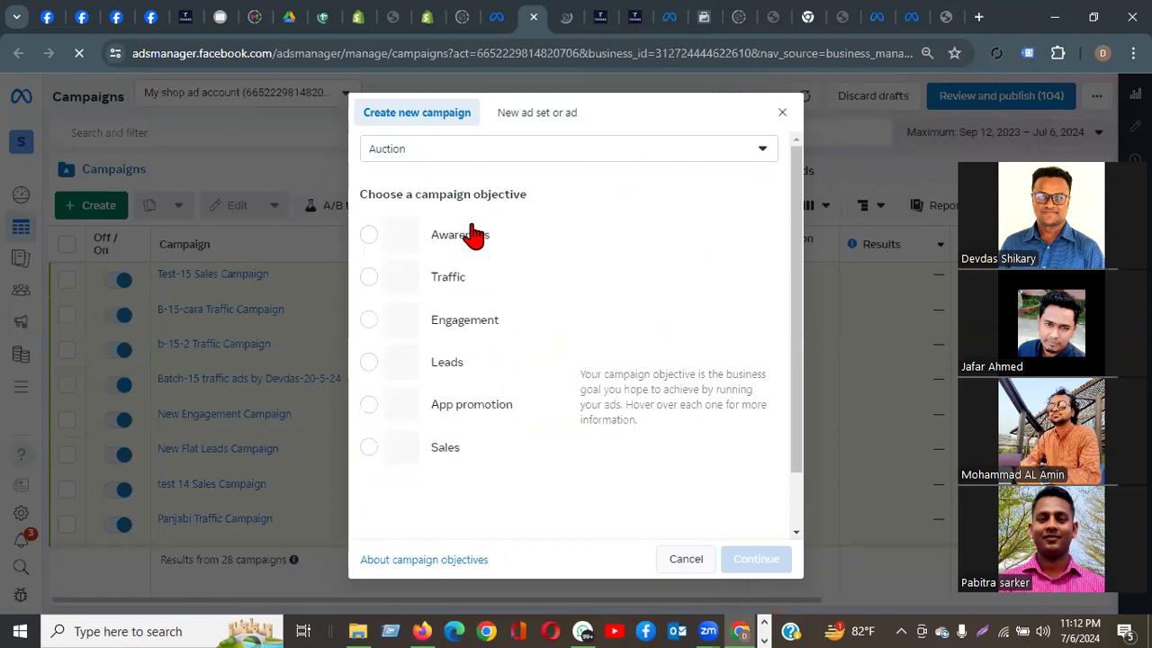
Step: Choose Leads as the new campaign's objective and continue to the campaign editor
mouse_move(470, 284)
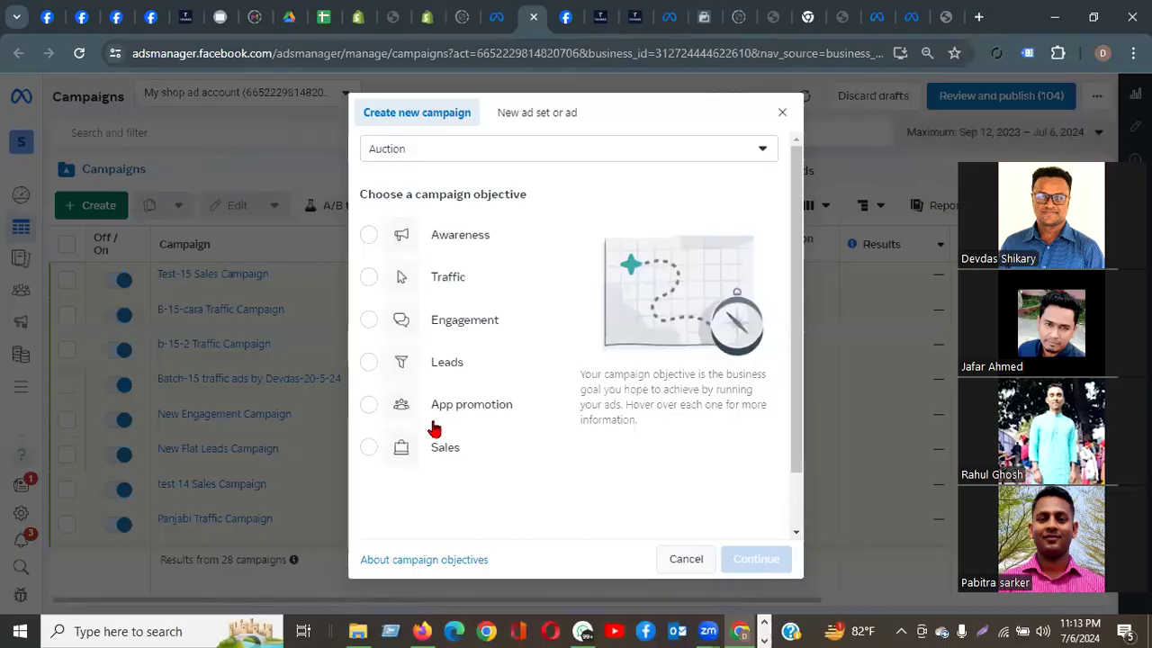
left_click(448, 365)
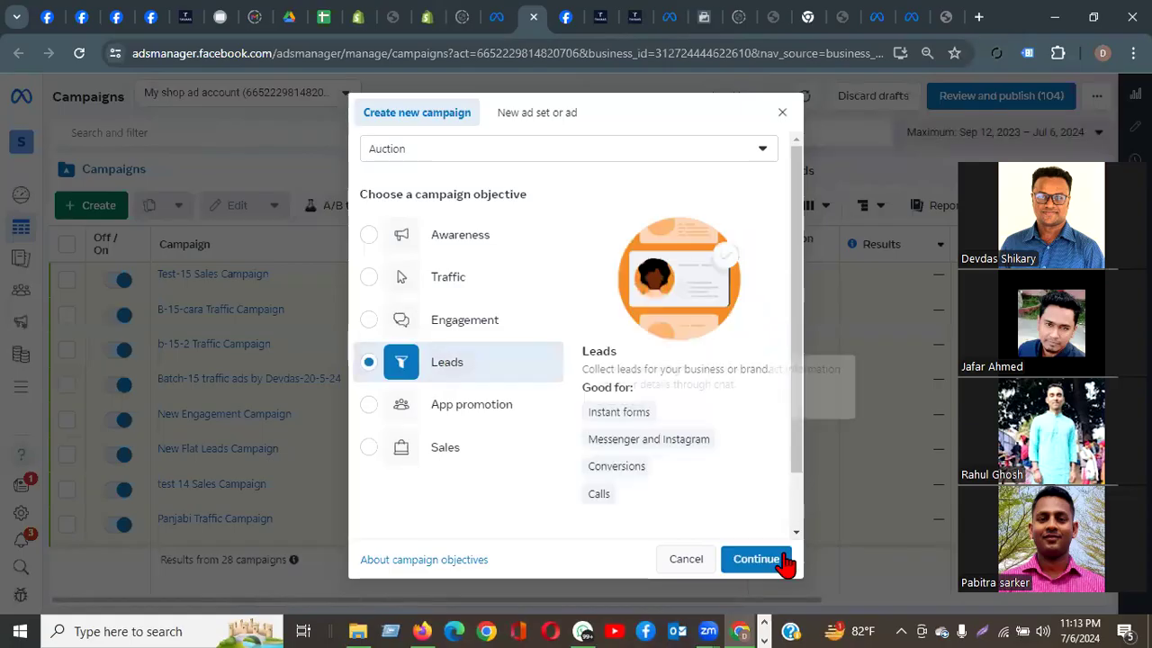
left_click(756, 559)
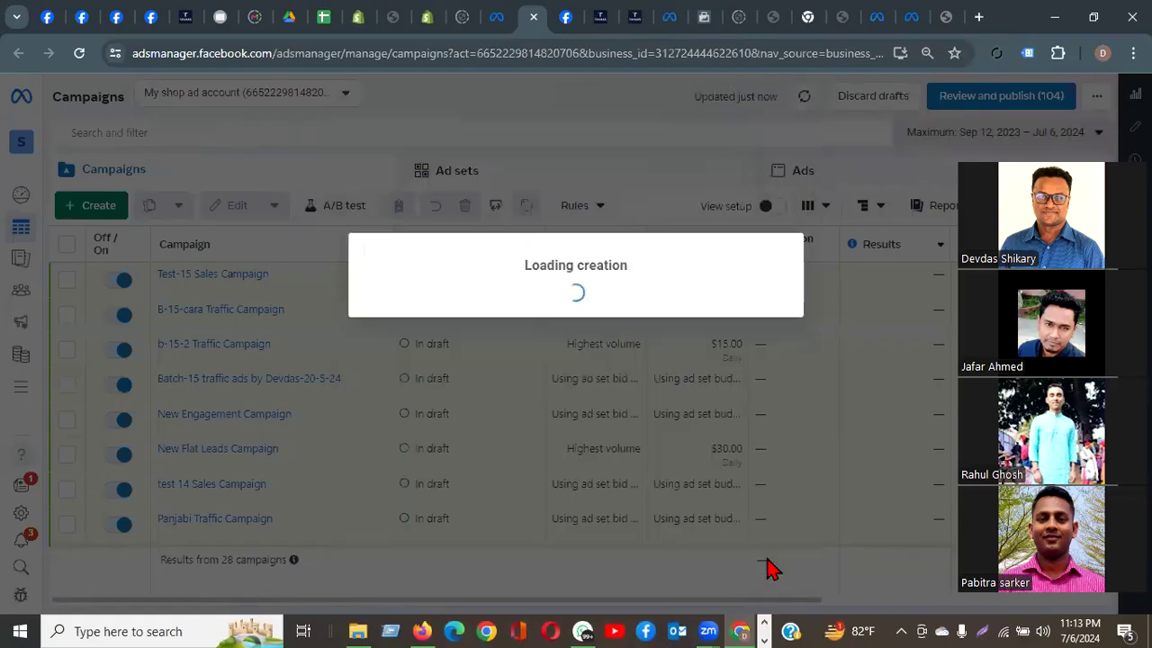
left_click(501, 392)
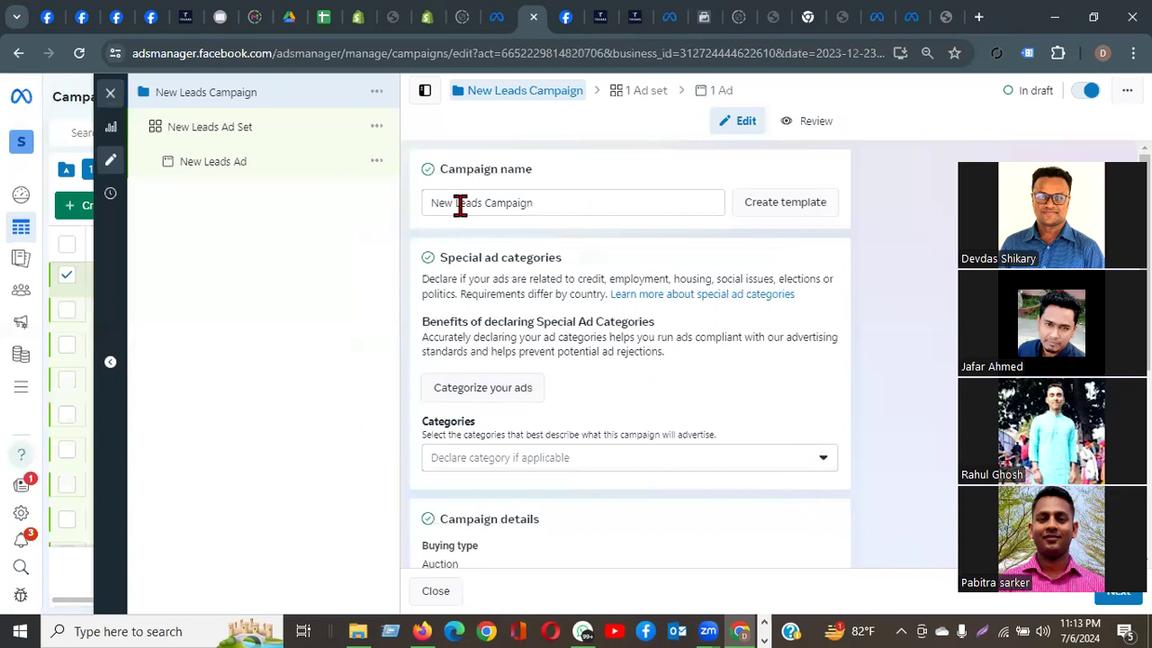
Step: Rename the campaign as "Batch-15 Leads Campaign"
double_click(415, 196)
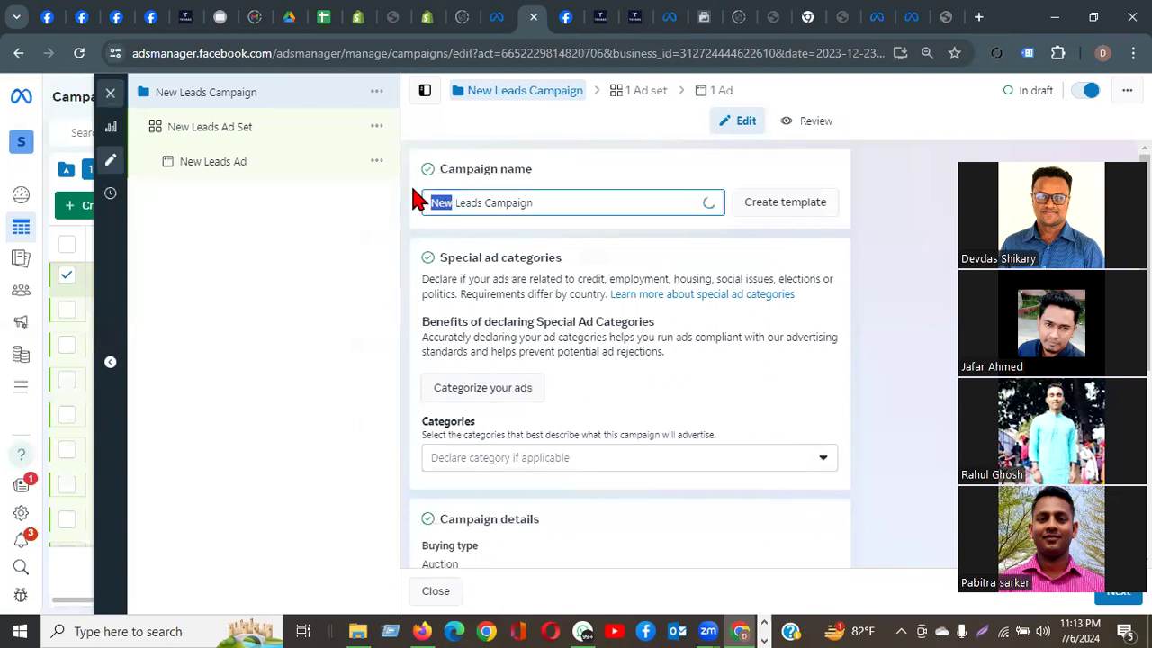
type("Bat")
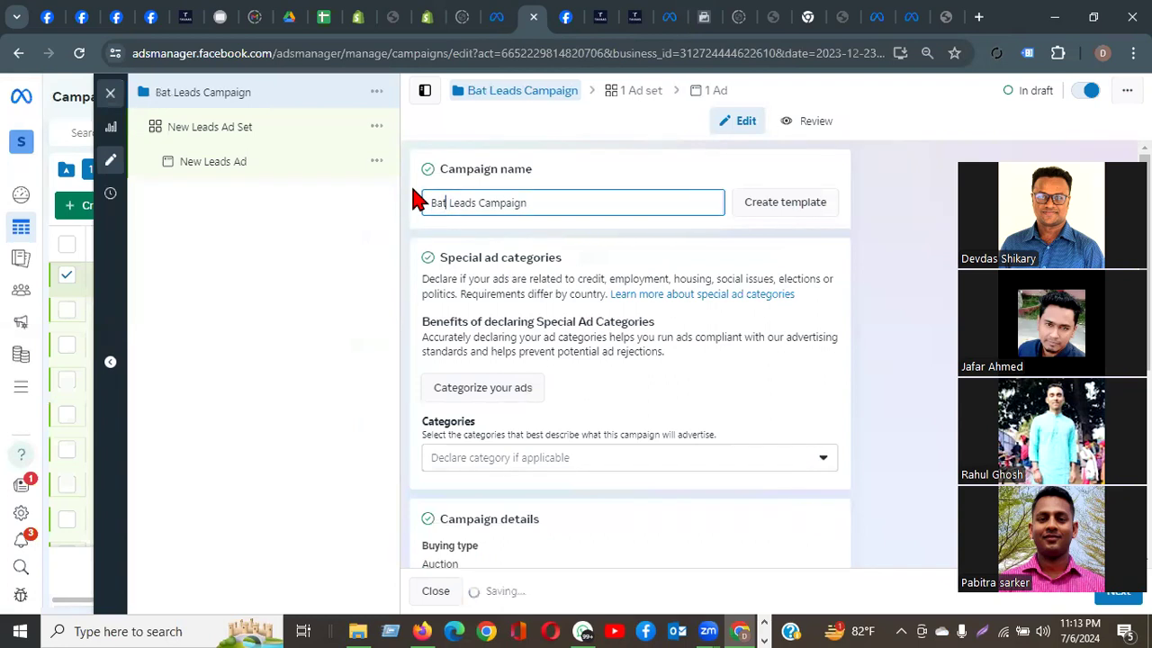
type("ch-1")
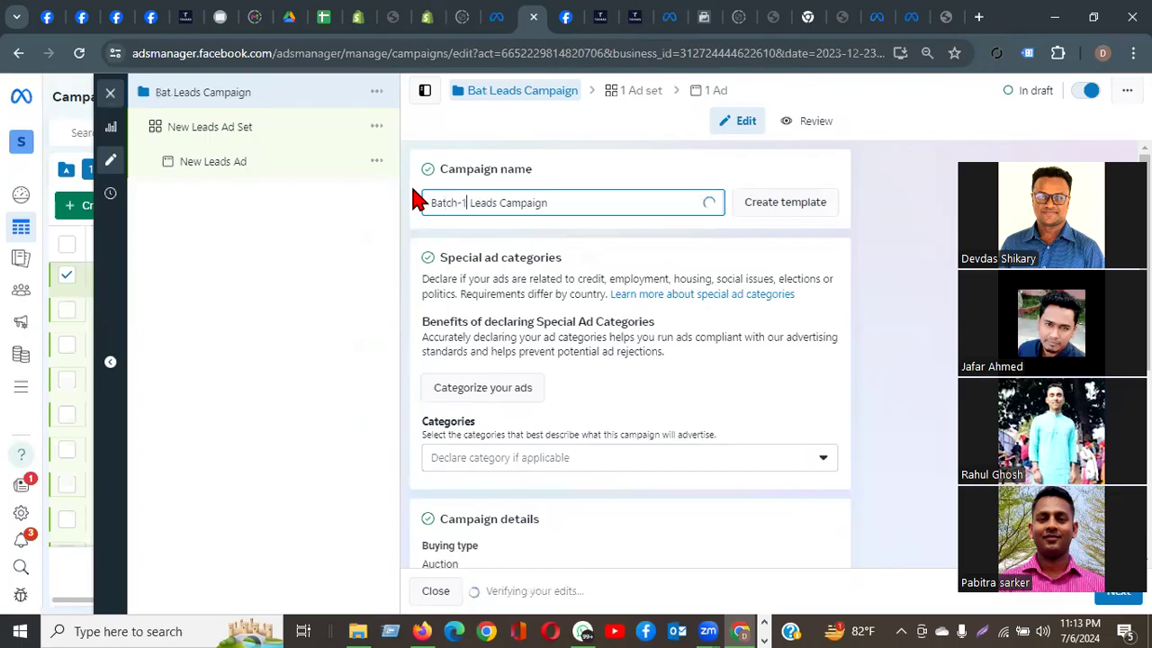
type("5")
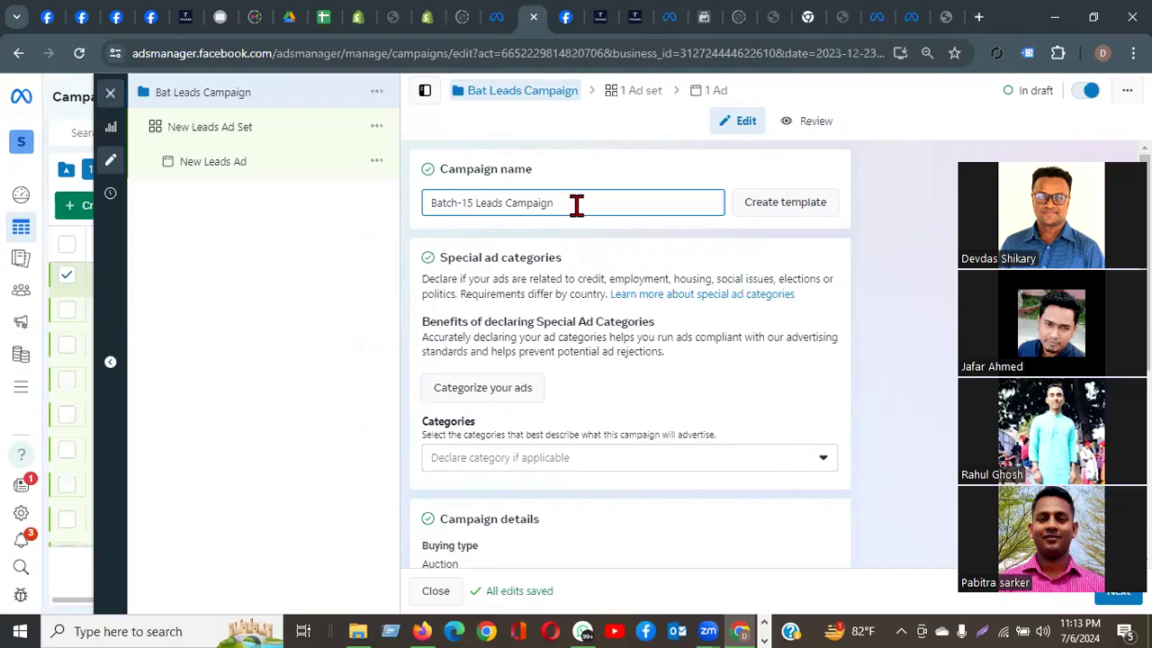
Step: Declare Housing as the campaign's special ad category and deselect United States from its countries
left_click(519, 463)
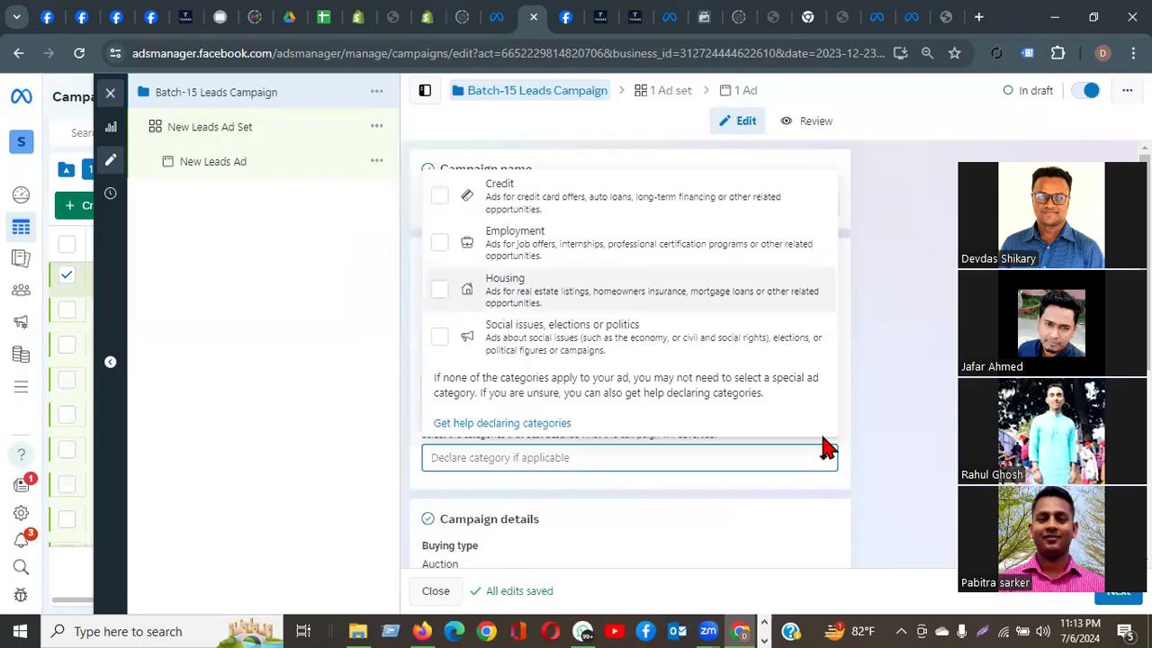
left_click(861, 425)
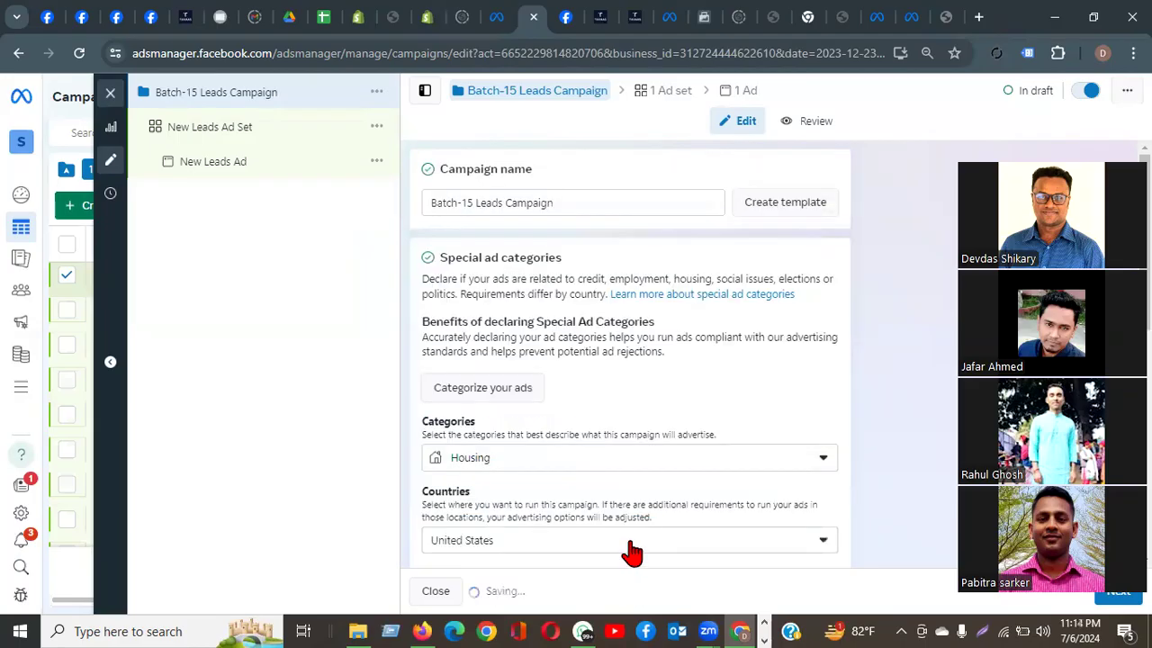
left_click(630, 551)
scroll(810, 355, "down", 3)
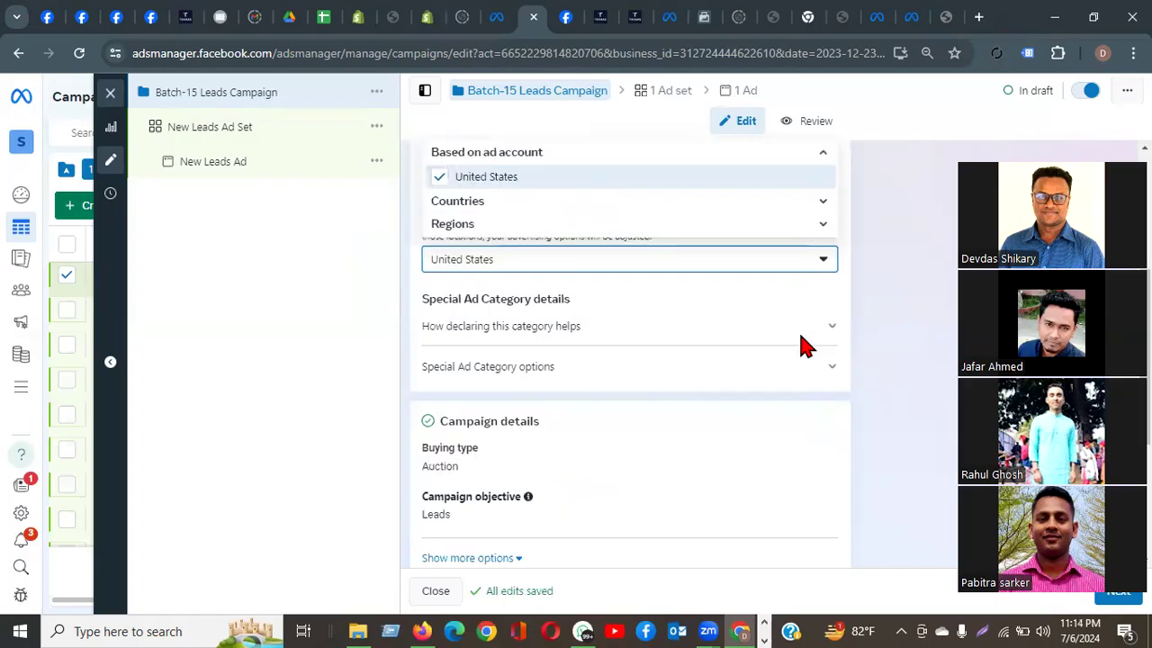
scroll(858, 339, "up", 1)
scroll(445, 328, "up", 1)
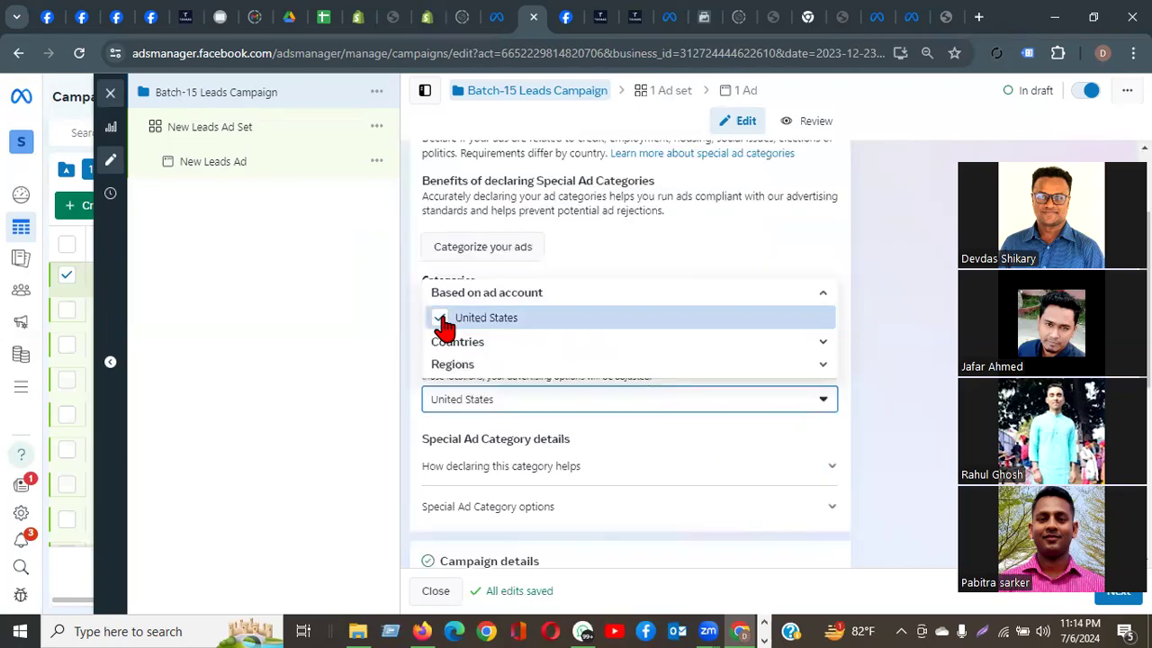
key("BackSpace")
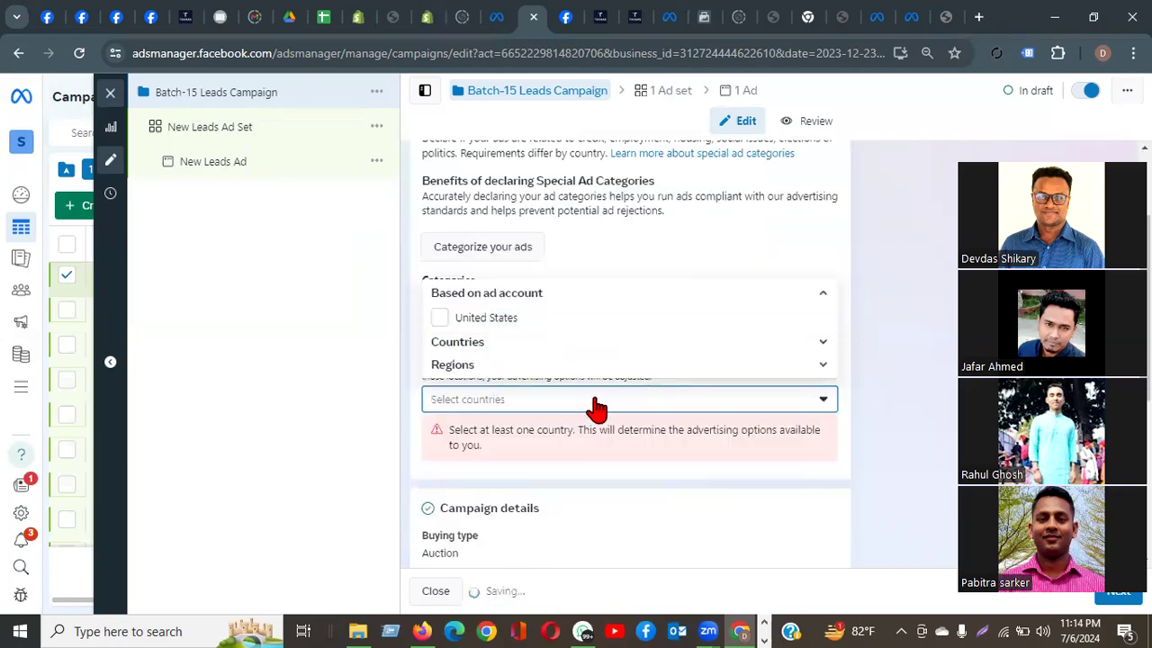
Step: Look through the regions offered for the Housing category's countries and the member countries of each
left_click(685, 398)
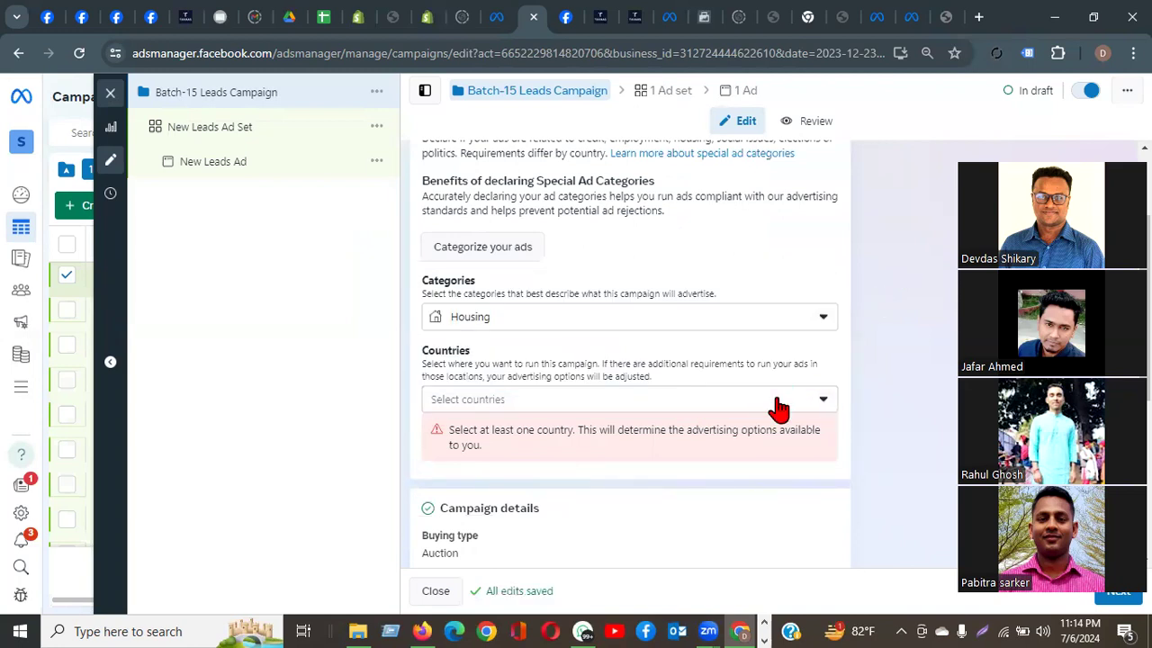
left_click(432, 412)
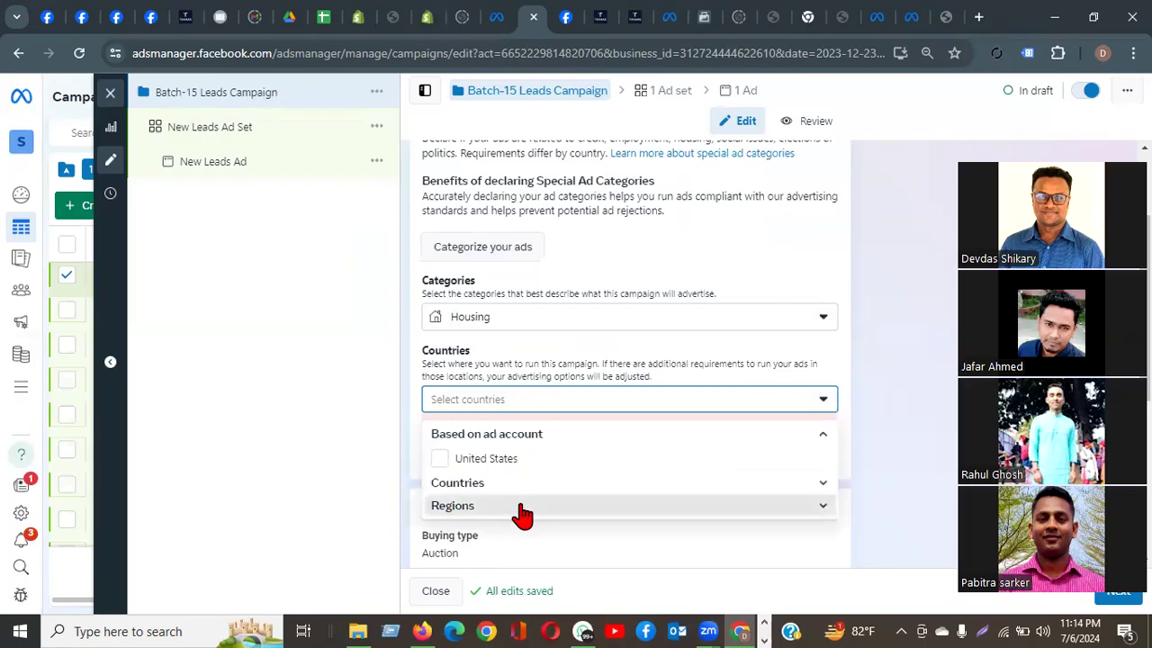
left_click(575, 499)
scroll(573, 481, "down", 2)
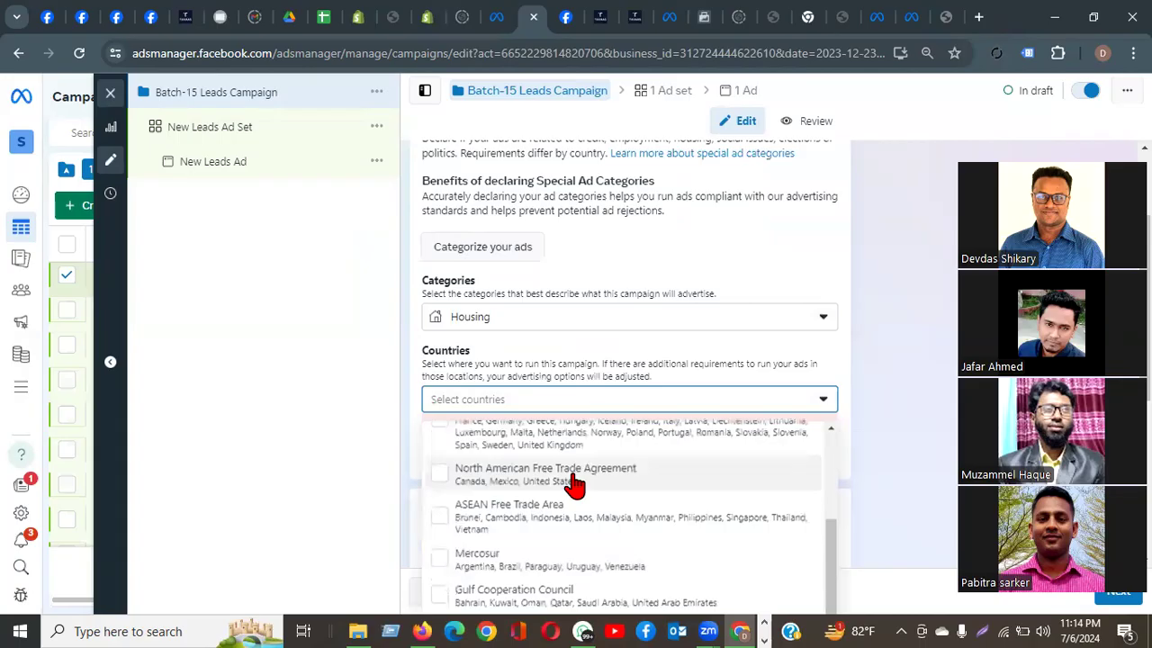
scroll(878, 333, "down", 3)
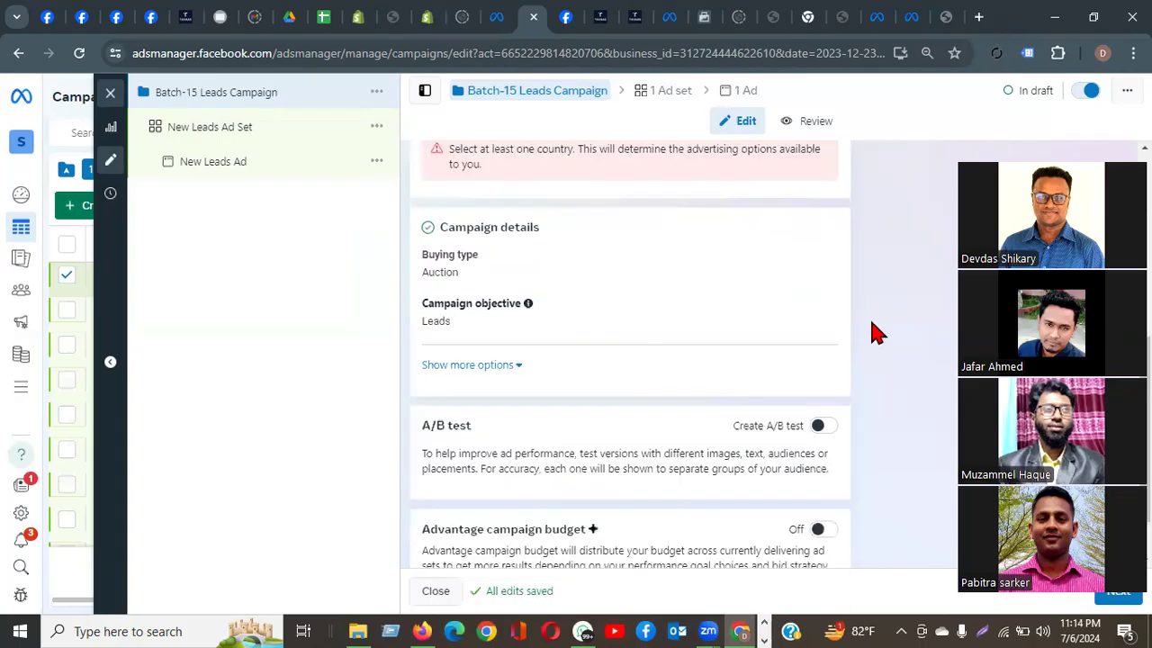
scroll(859, 333, "up", 3)
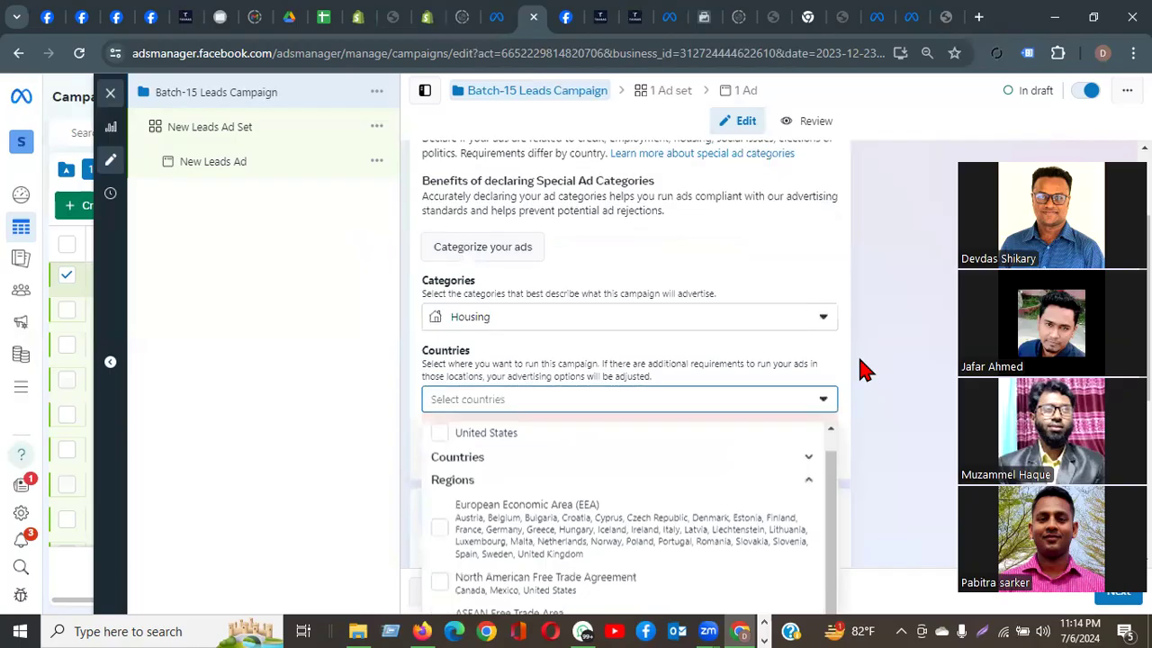
scroll(630, 435, "down", 2)
scroll(628, 436, "down", 1)
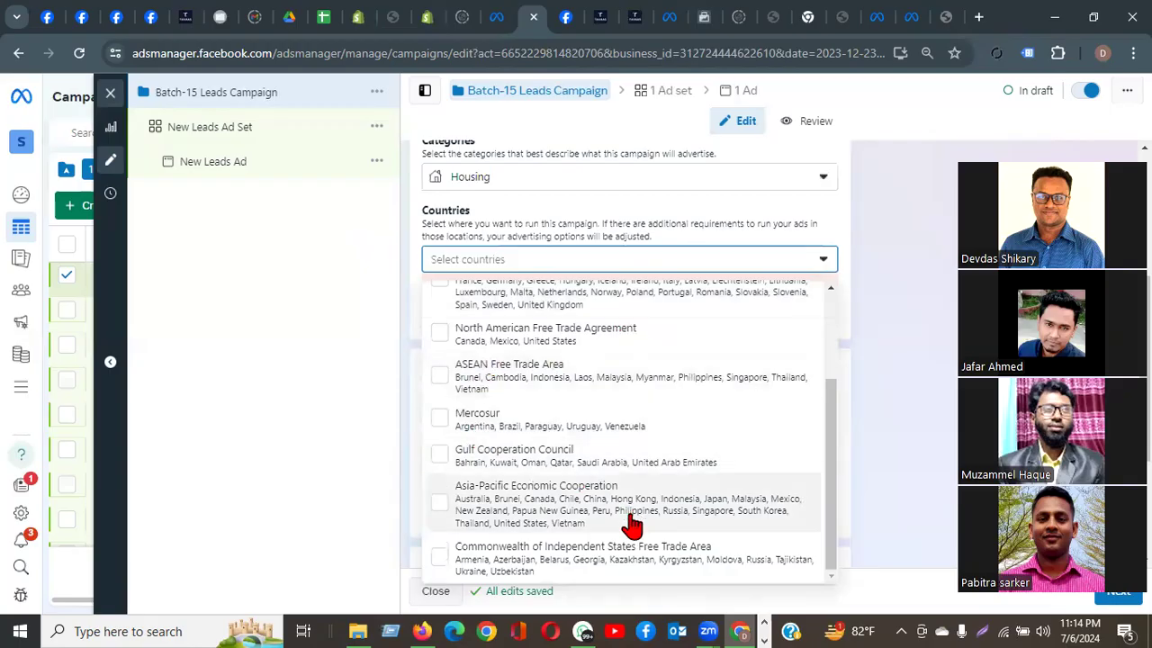
scroll(834, 441, "up", 3)
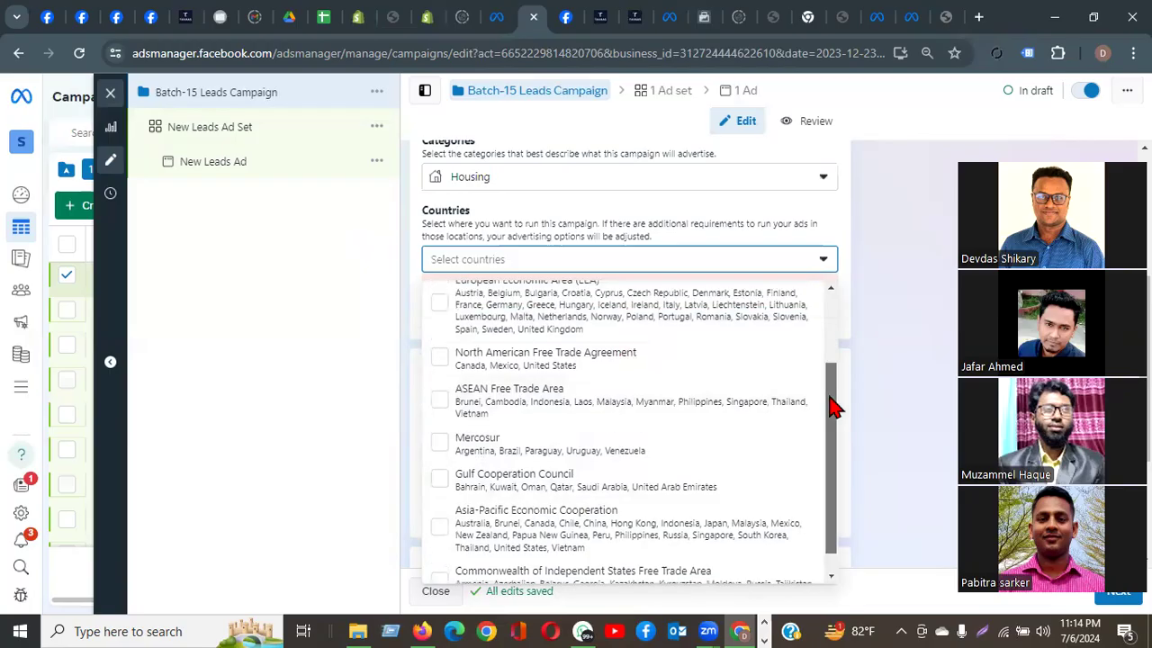
scroll(837, 371, "up", 1)
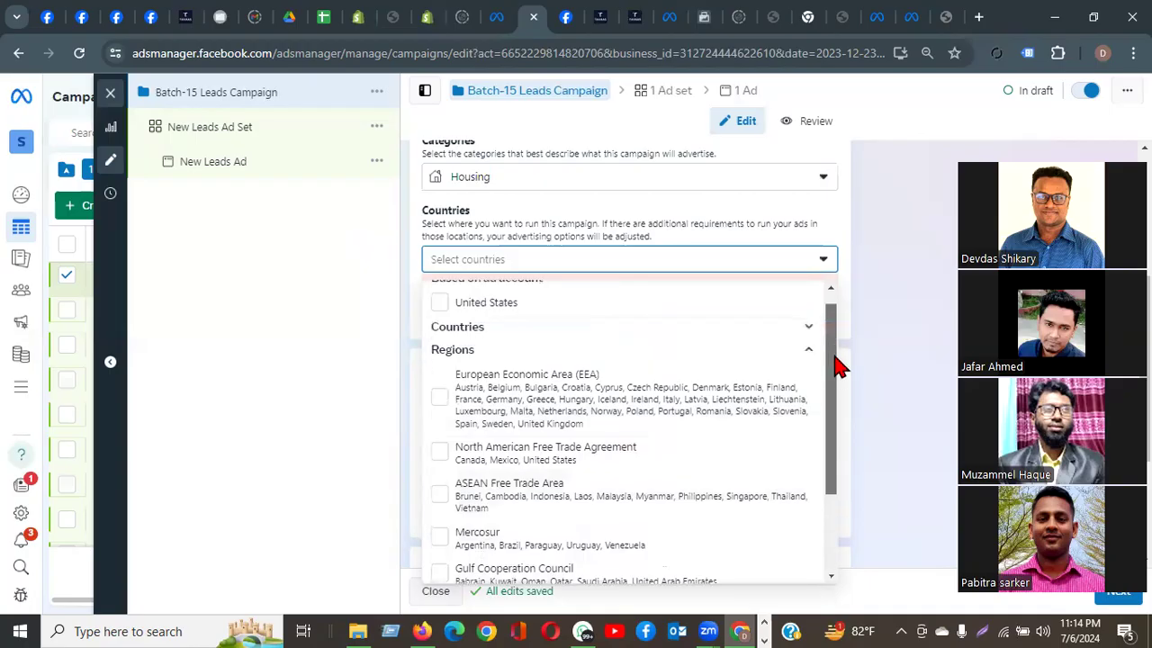
scroll(837, 405, "down", 4)
scroll(807, 577, "down", 1)
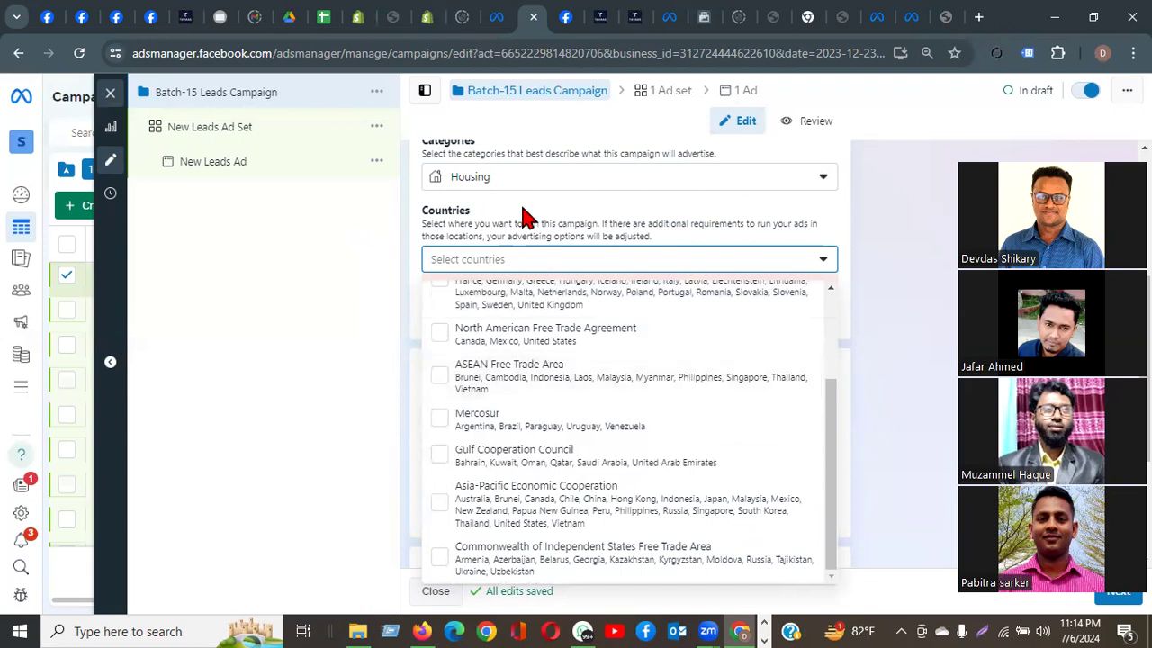
Step: Remove the Housing declaration from the campaign's special ad categories
left_click(488, 182)
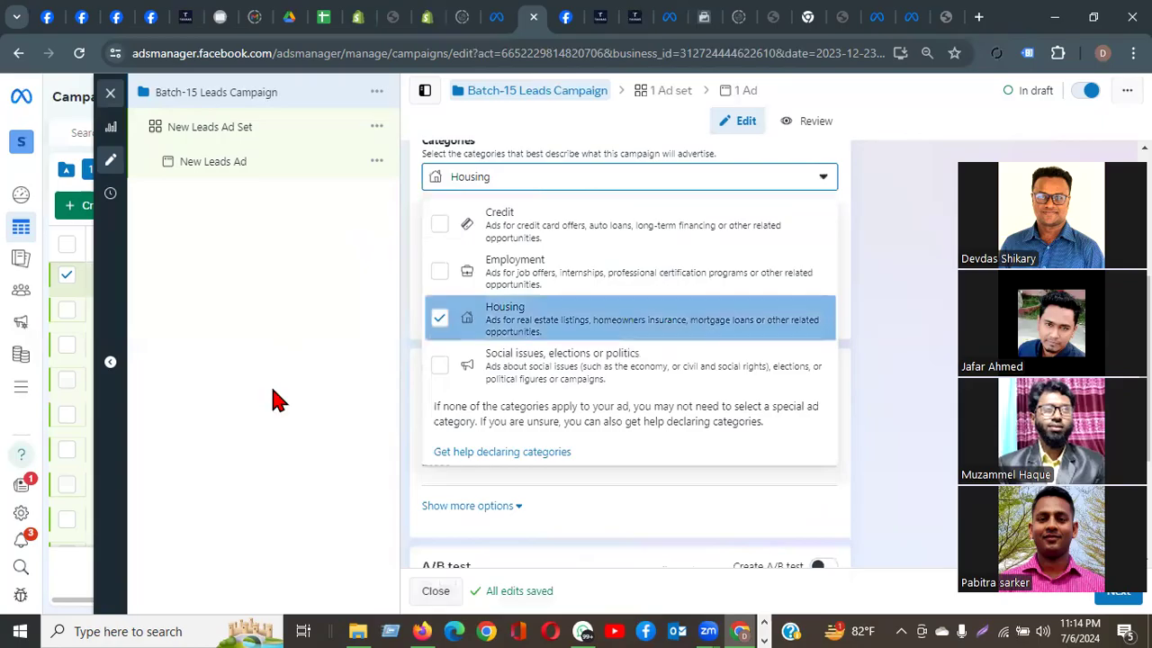
left_click(711, 311)
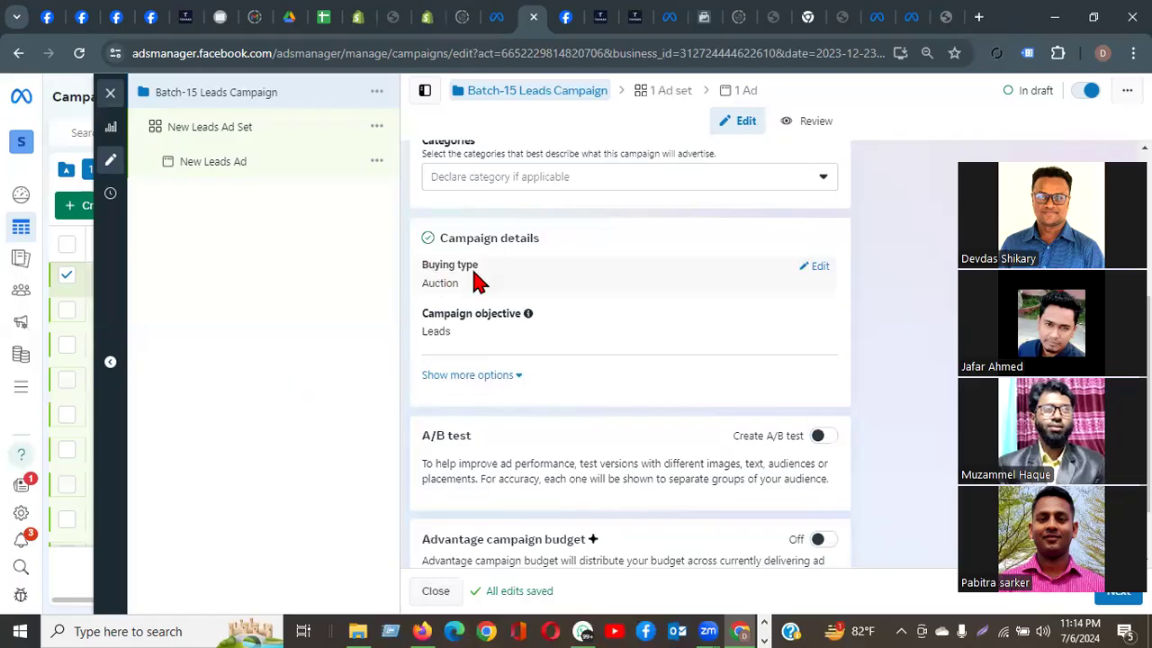
Step: Check the campaign objective in the campaign details and continue to the ad set settings
left_click_drag(522, 314, 450, 334)
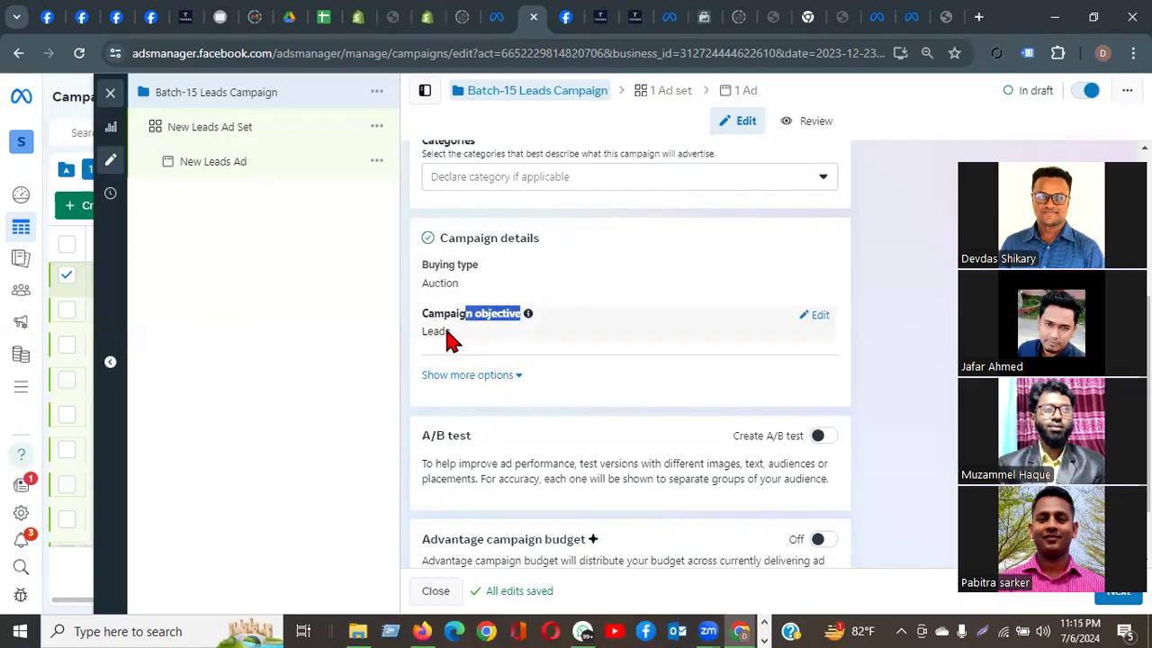
scroll(676, 335, "down", 1)
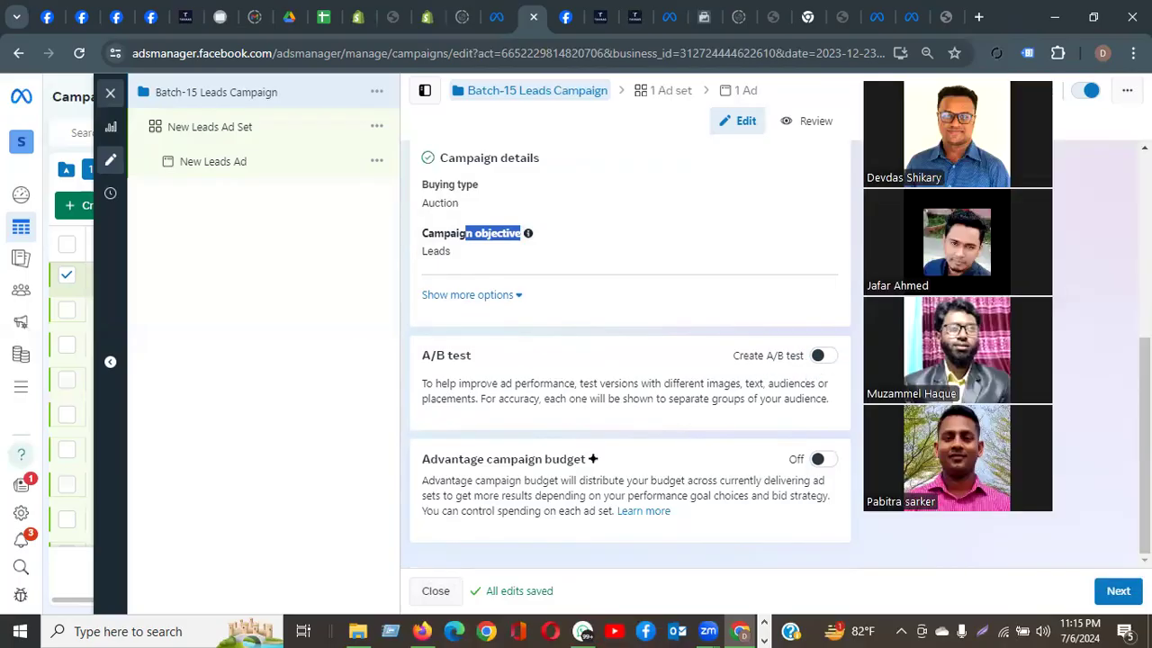
left_click(1117, 594)
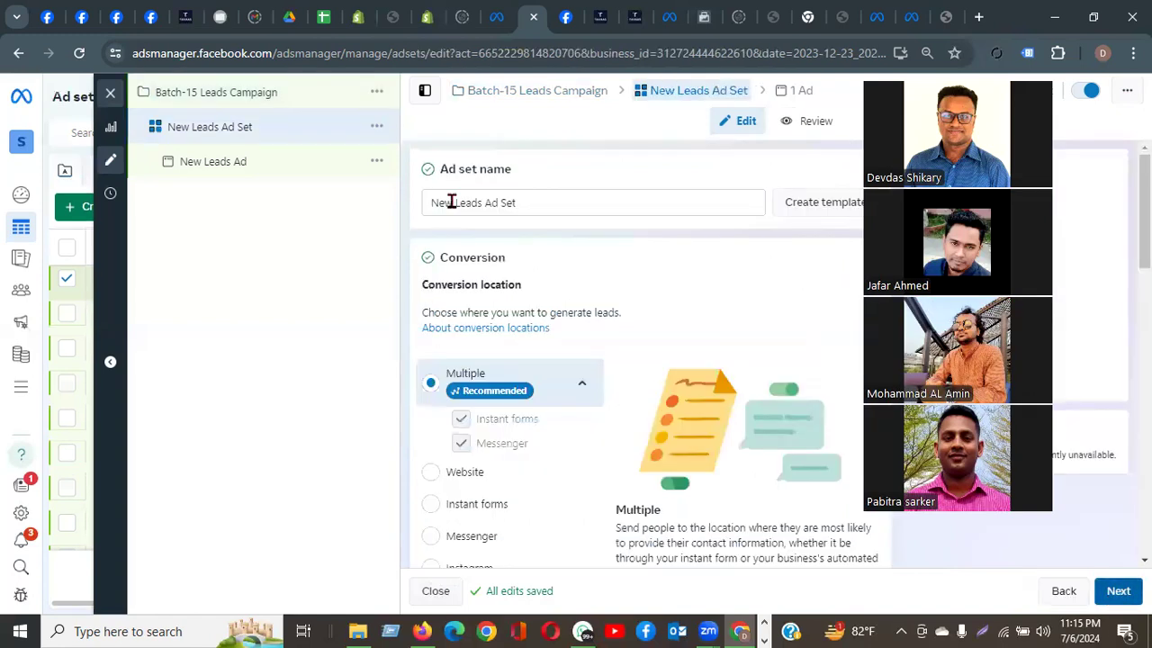
left_click(710, 296)
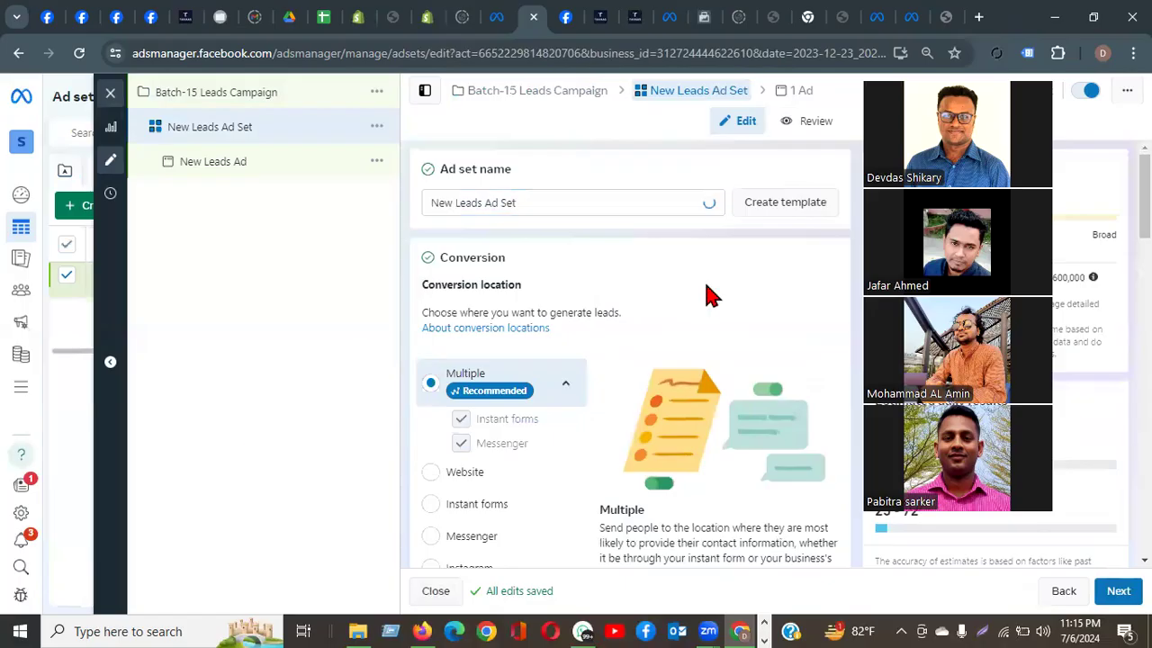
Step: Compare the Multiple and Instant forms conversion locations, and choose Instant forms for the ad set
scroll(709, 295, "down", 2)
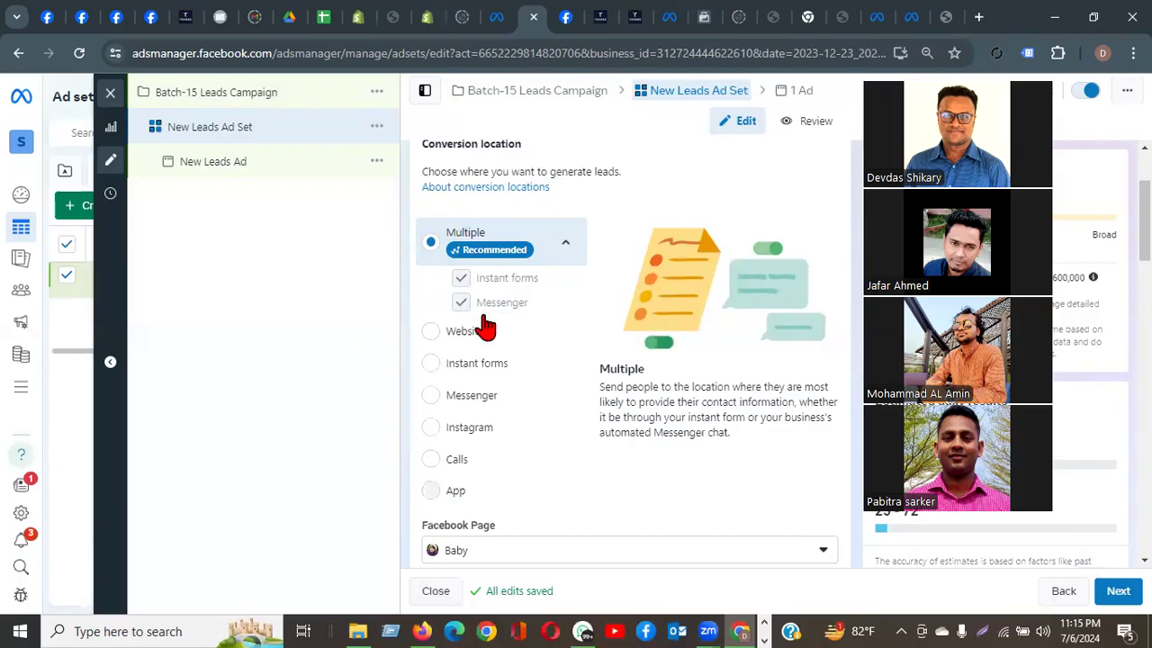
left_click(432, 366)
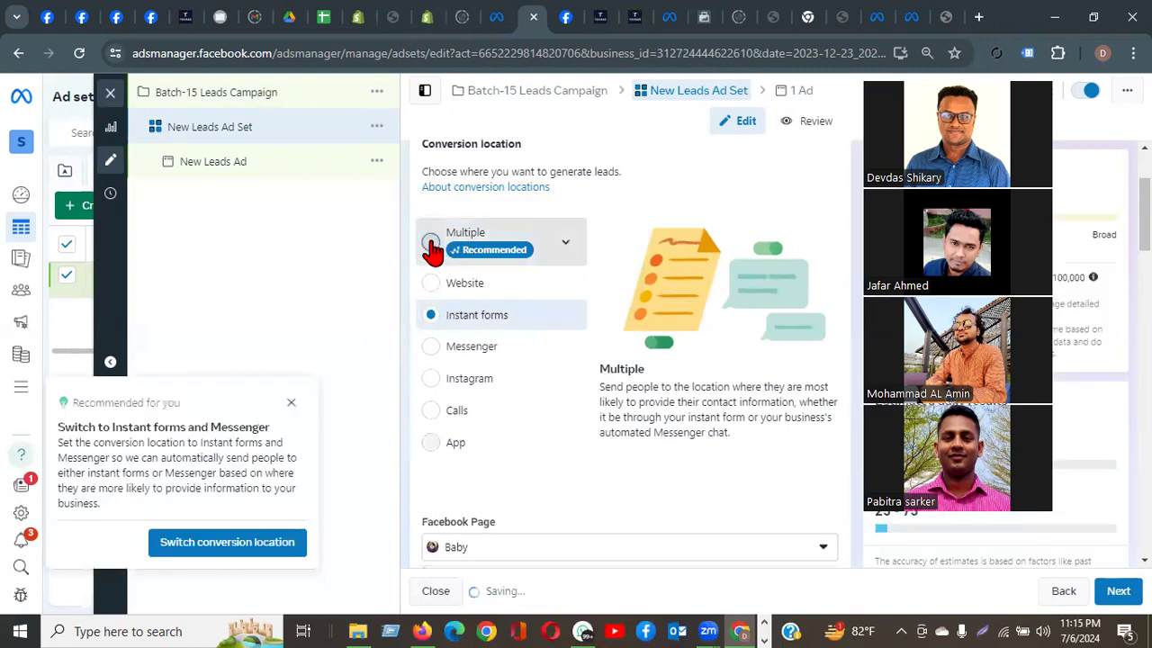
left_click(492, 261)
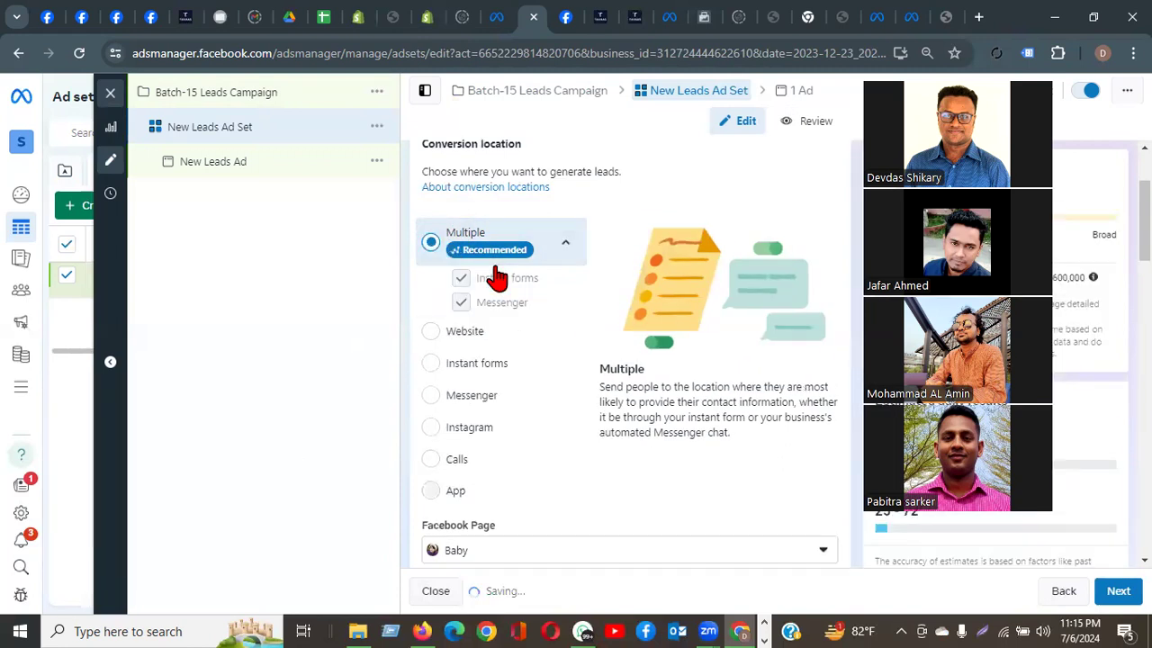
left_click(439, 371)
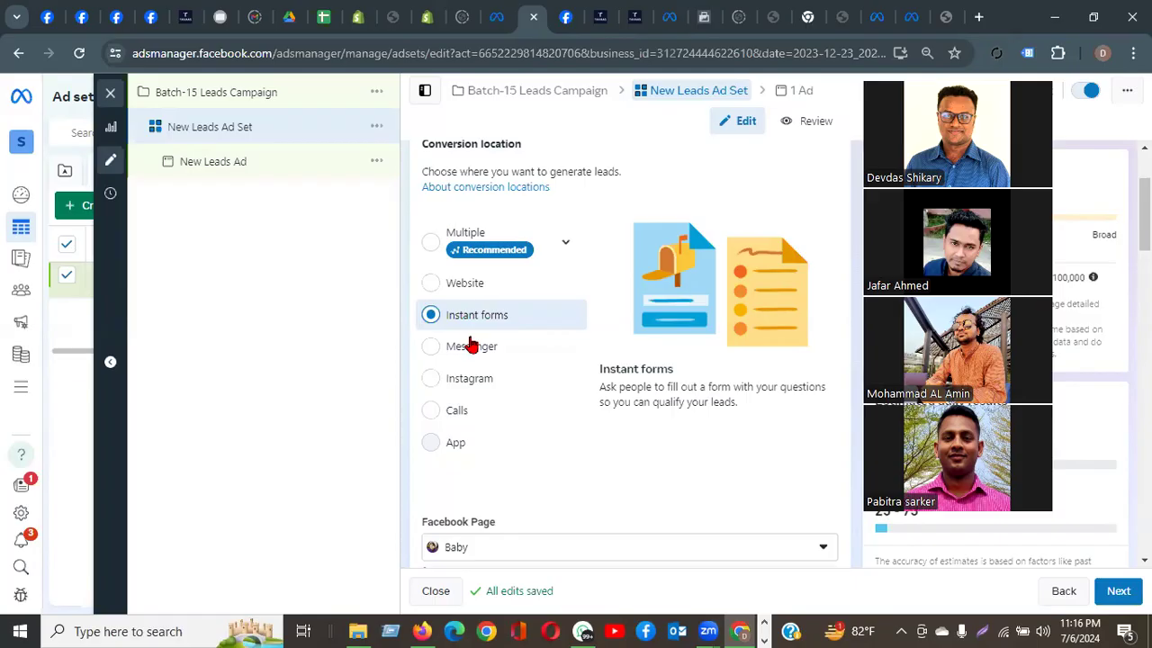
left_click(431, 312)
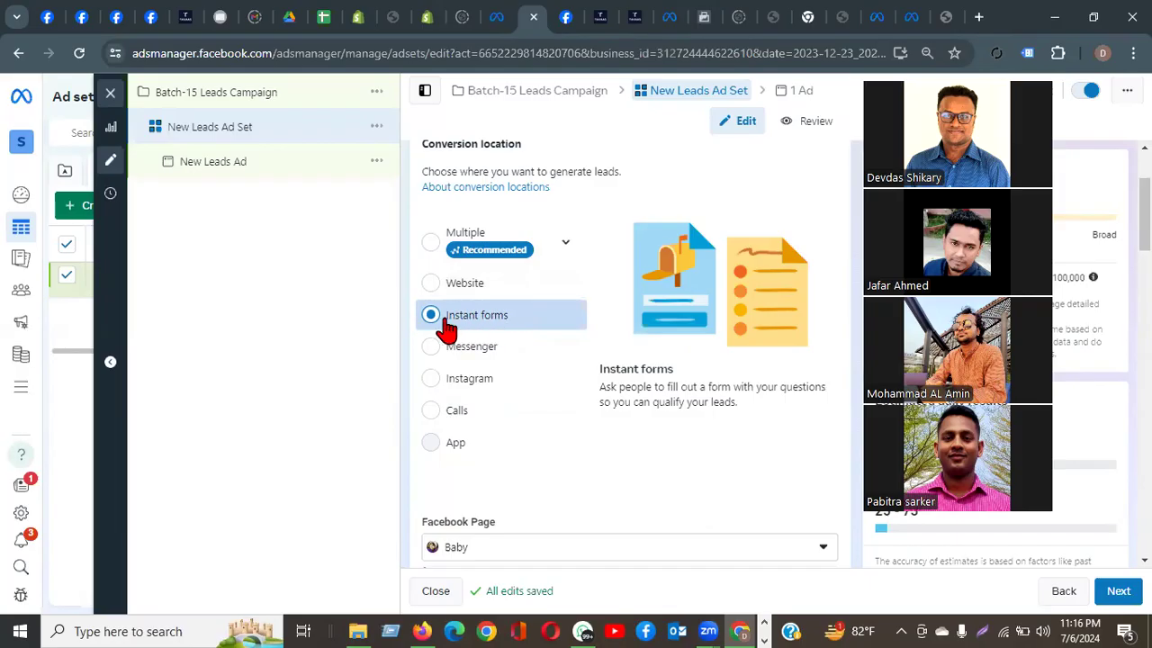
Step: Review the available Facebook Pages and choose Baby as the ad set's Page
scroll(583, 333, "down", 2)
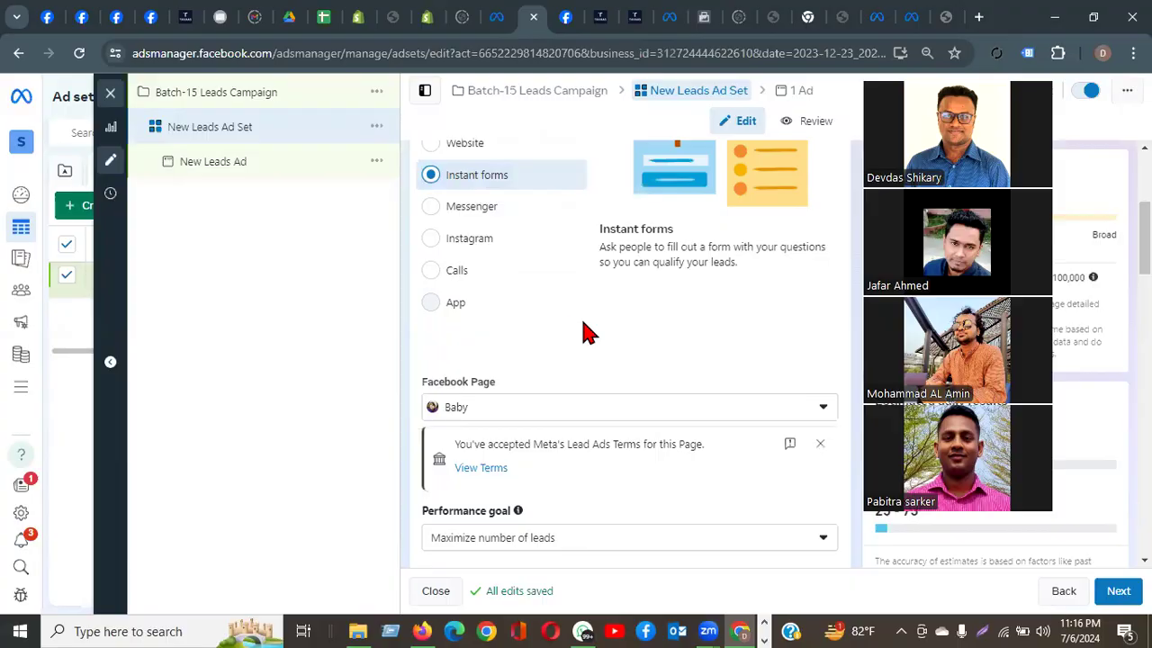
scroll(549, 297, "down", 2)
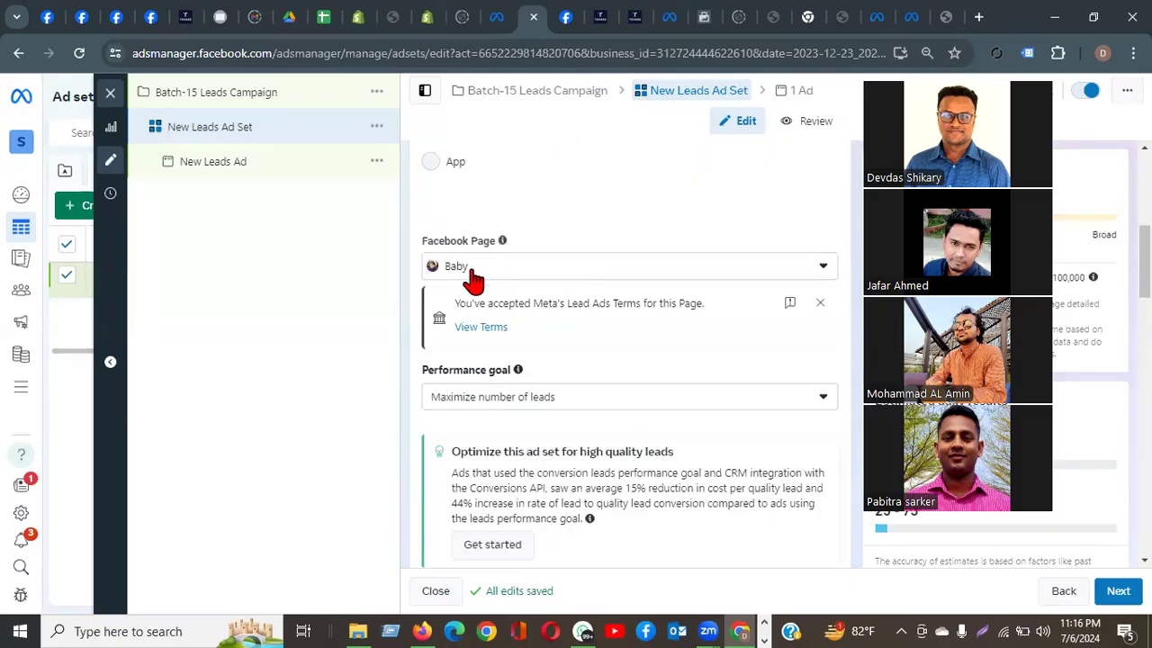
left_click(494, 270)
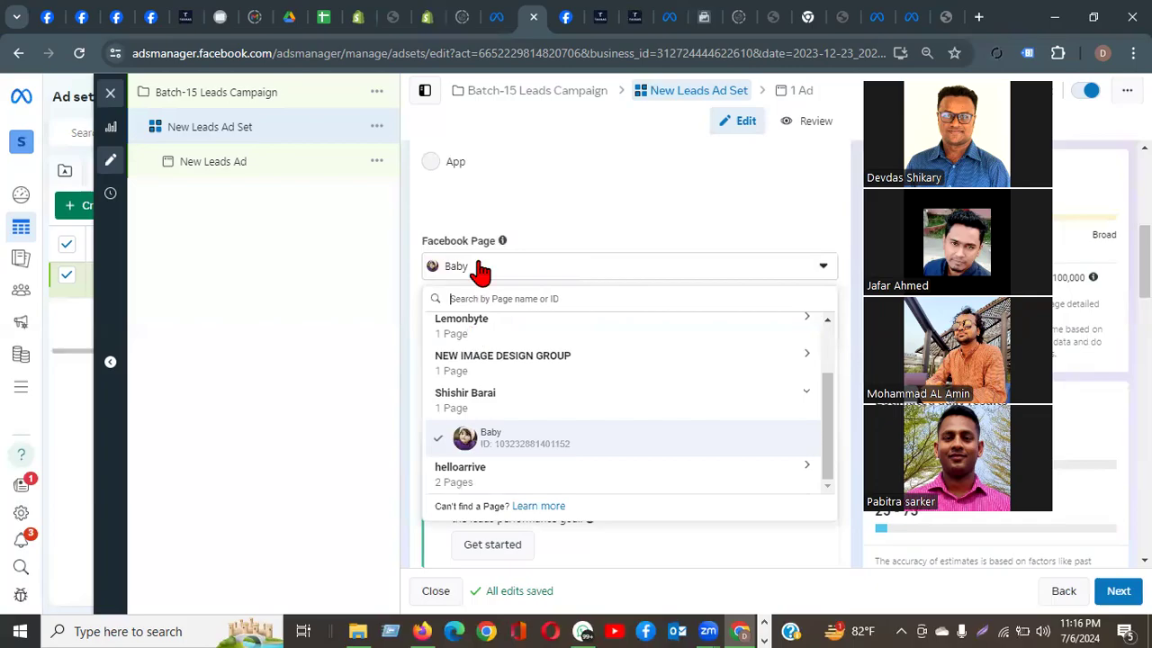
left_click(490, 439)
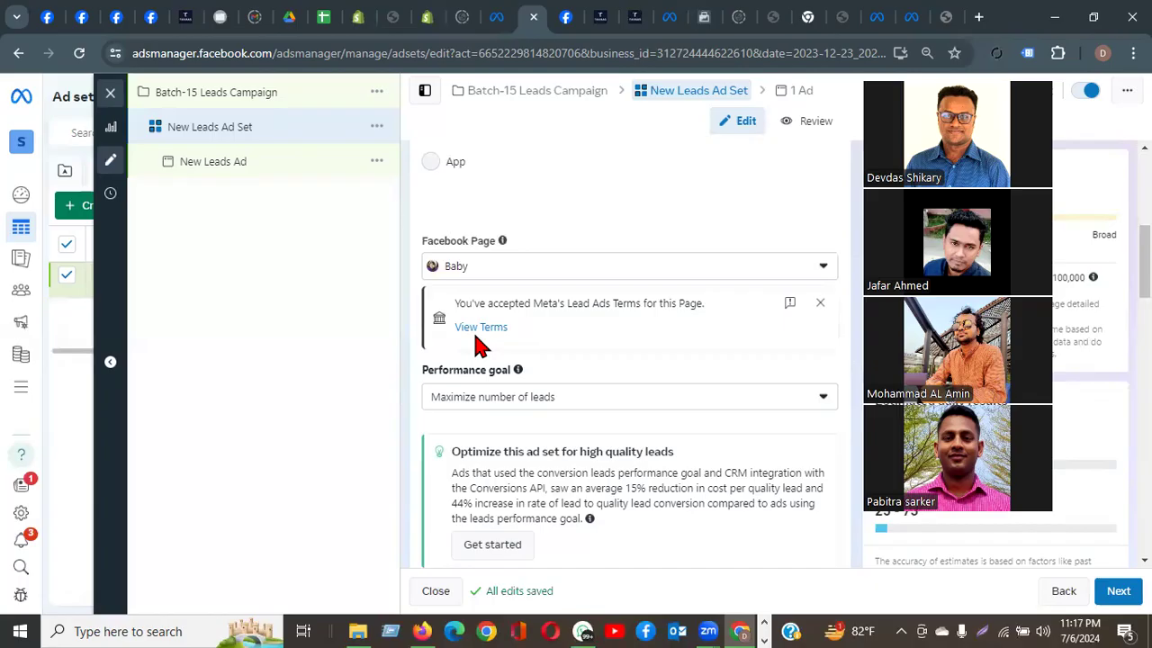
Step: Review Meta's Lead Ad Terms for the Baby Page and return to the ad set settings
left_click(486, 329)
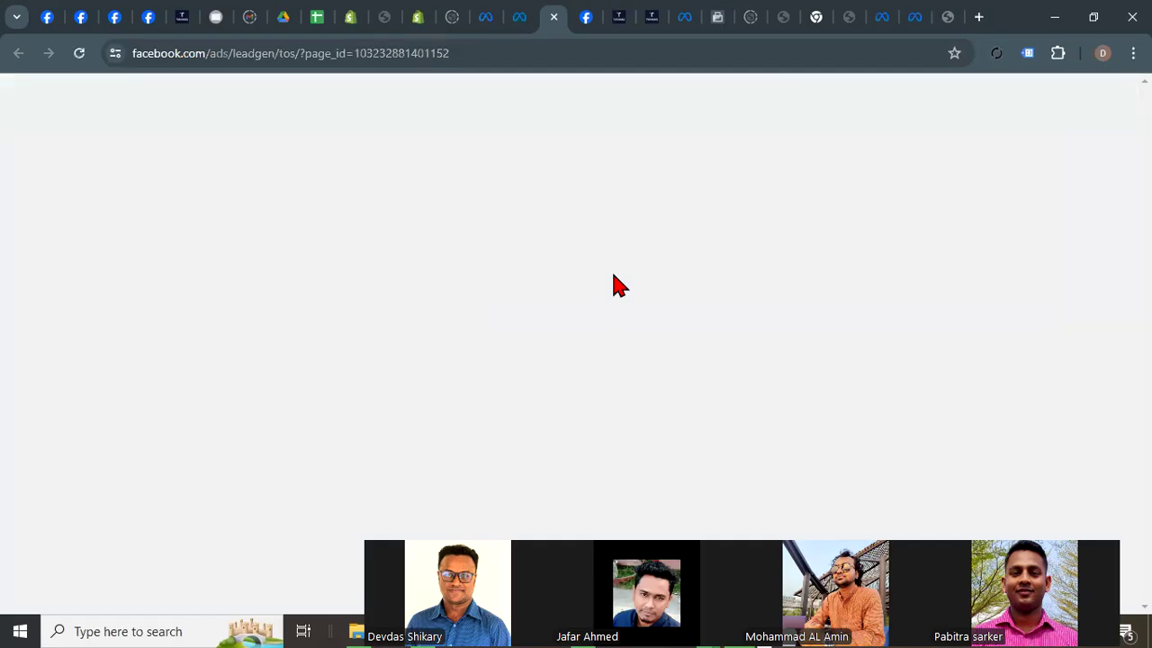
scroll(352, 290, "down", 3)
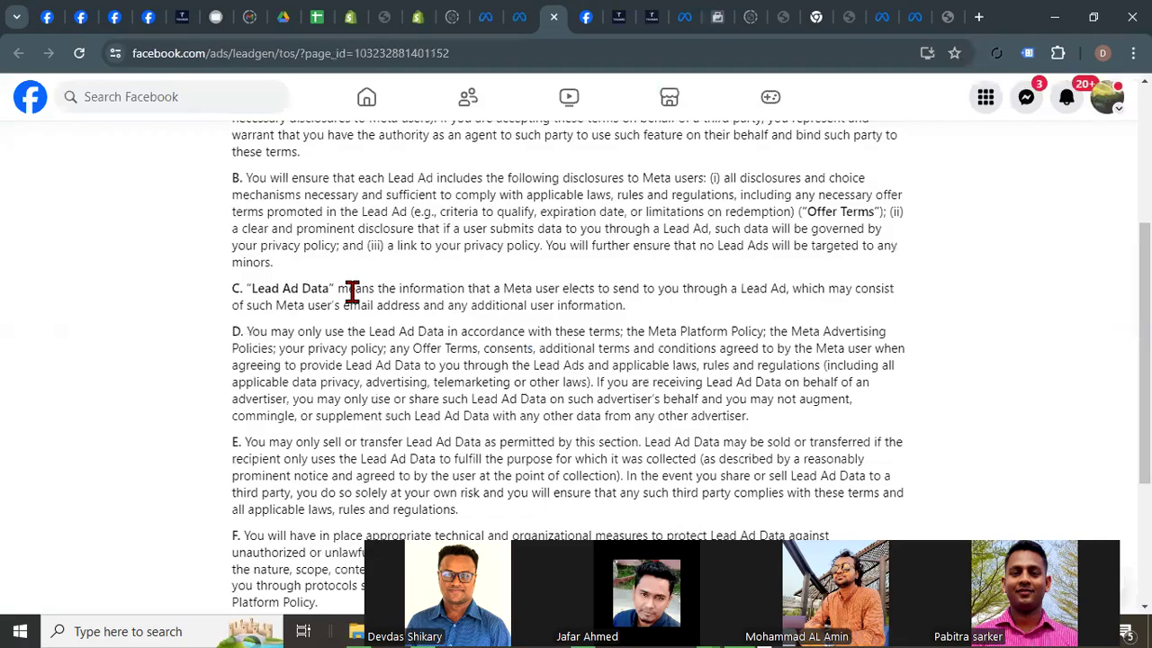
scroll(352, 290, "down", 3)
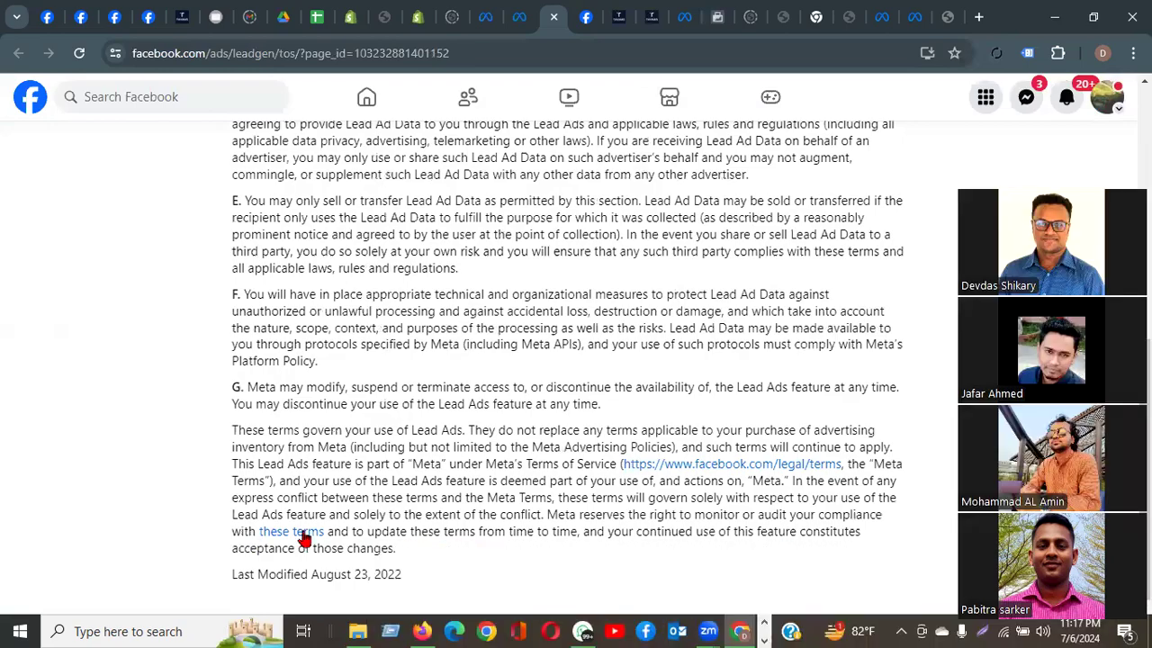
scroll(307, 551, "up", 2)
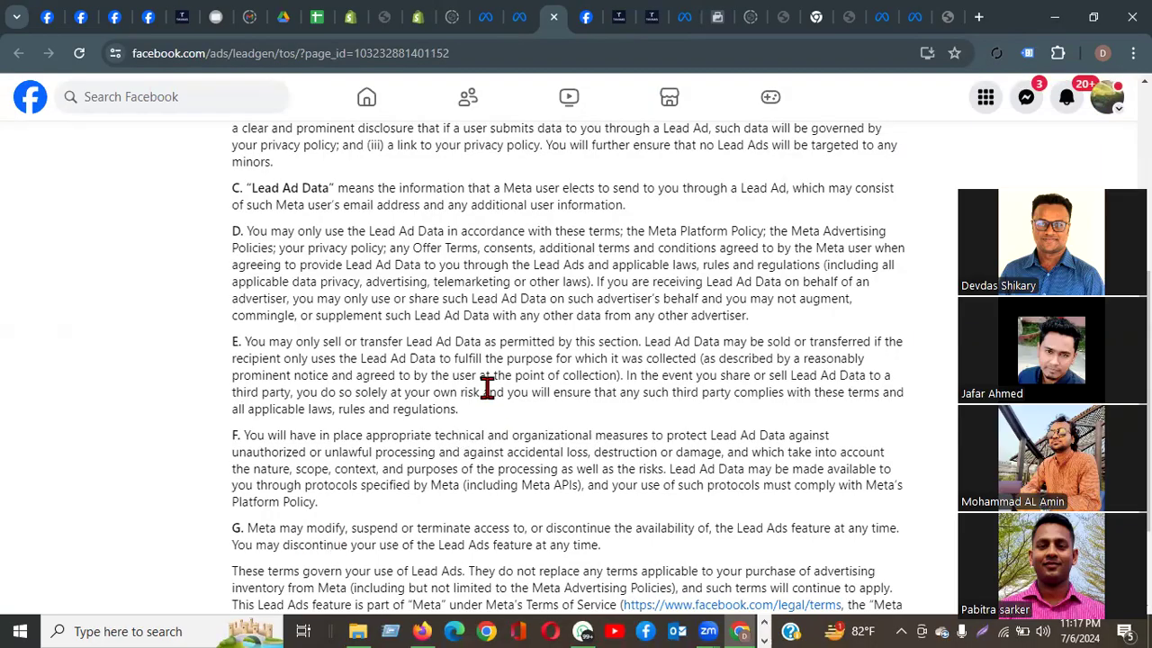
scroll(494, 392, "up", 3)
scroll(495, 401, "up", 1)
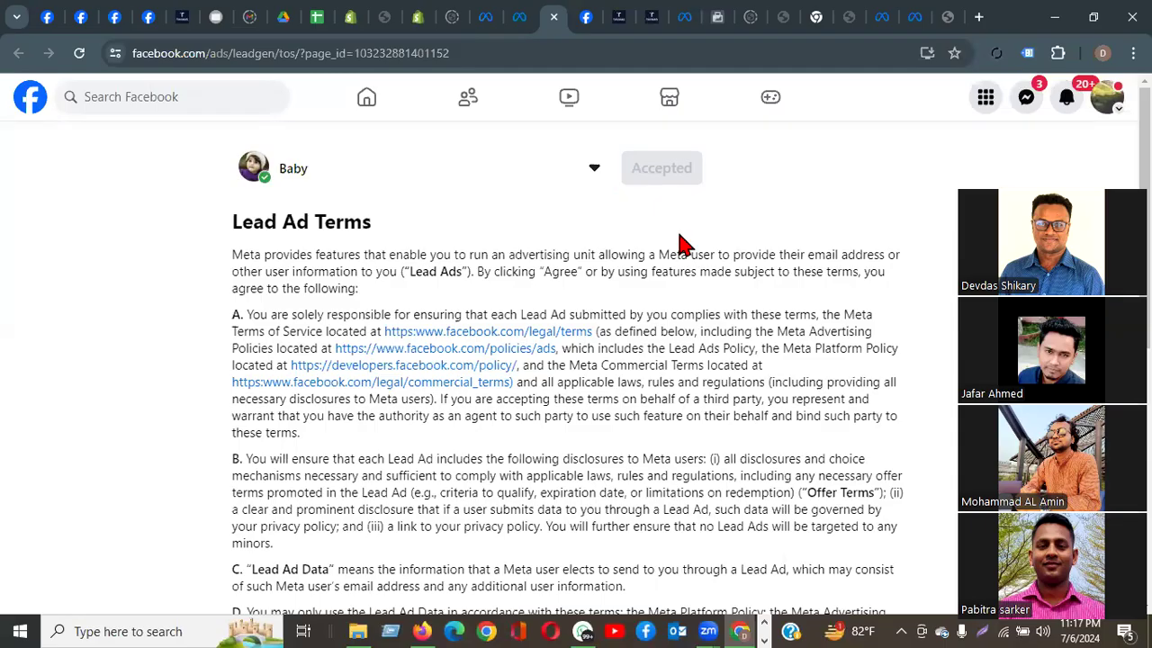
key("ctrl+w")
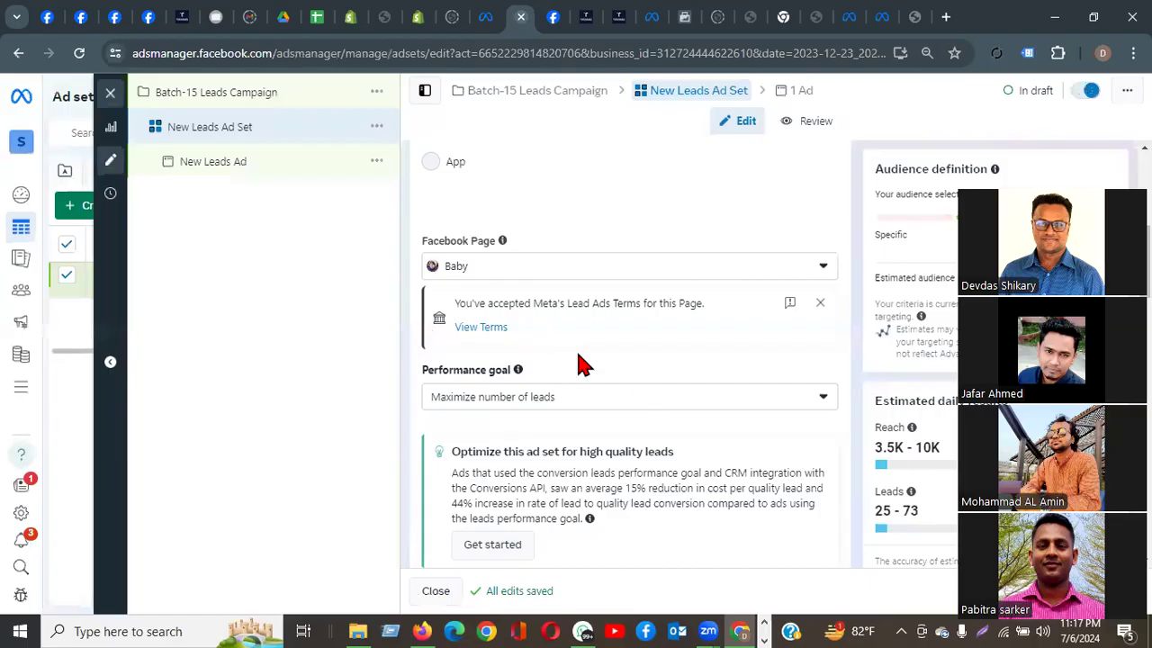
Step: Set the ad set's daily budget to $25.00
scroll(581, 365, "down", 2)
scroll(581, 364, "down", 4)
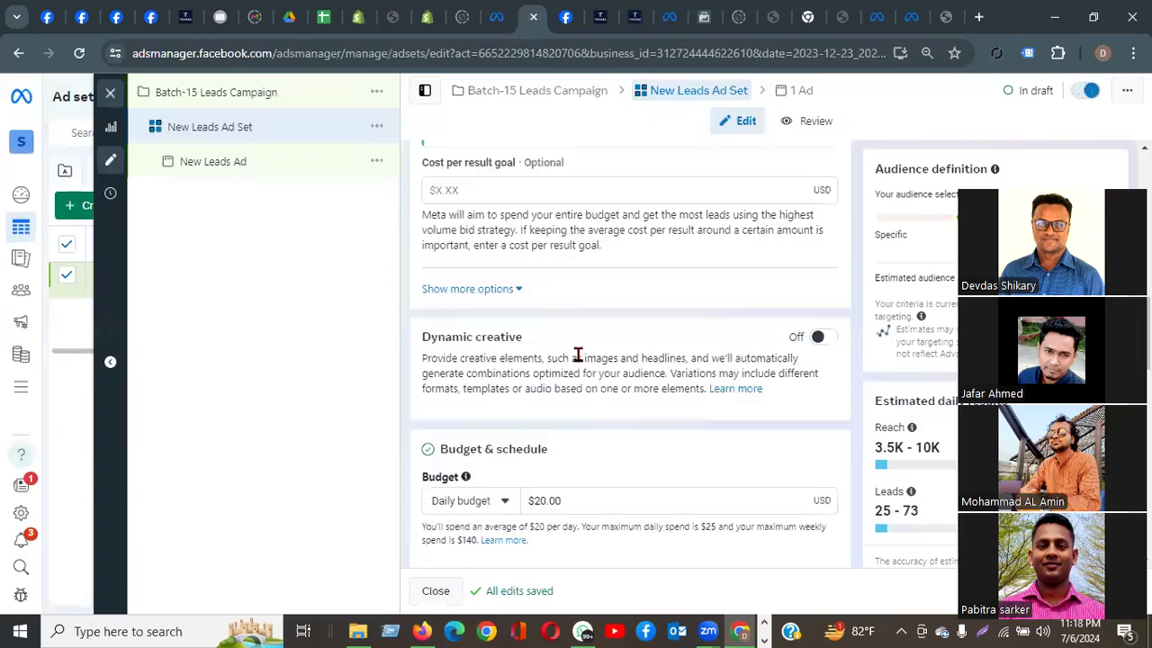
scroll(540, 355, "down", 2)
key("Tab")
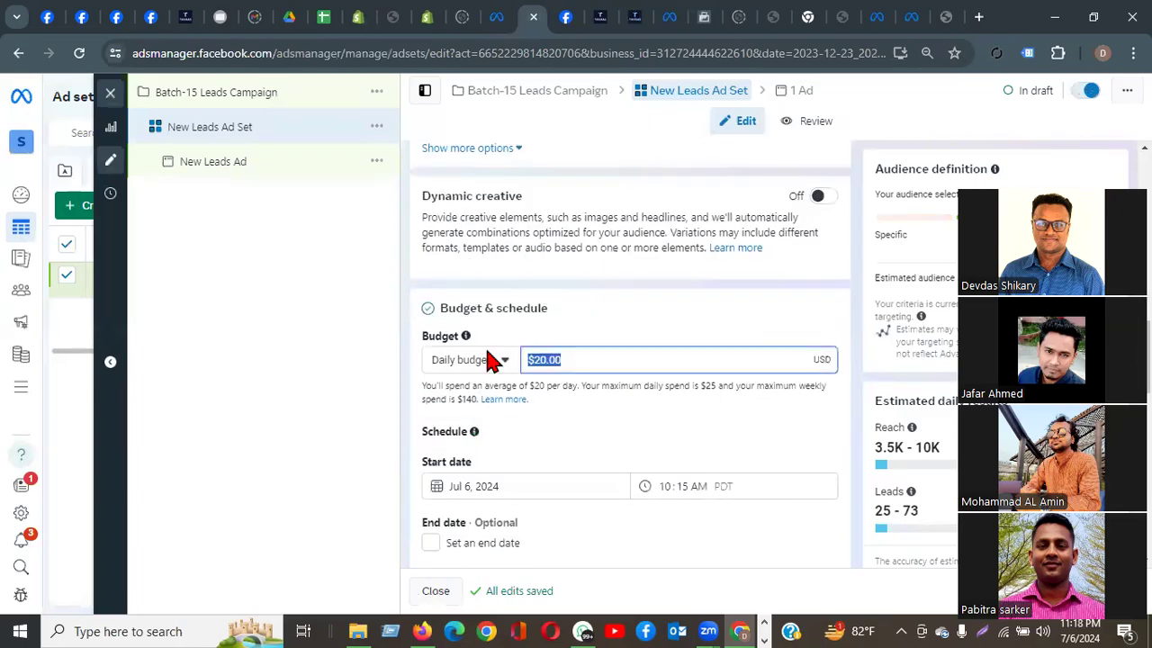
type("25")
Step: Give the ad set schedule an end date of July 13, 2024
left_click(432, 543)
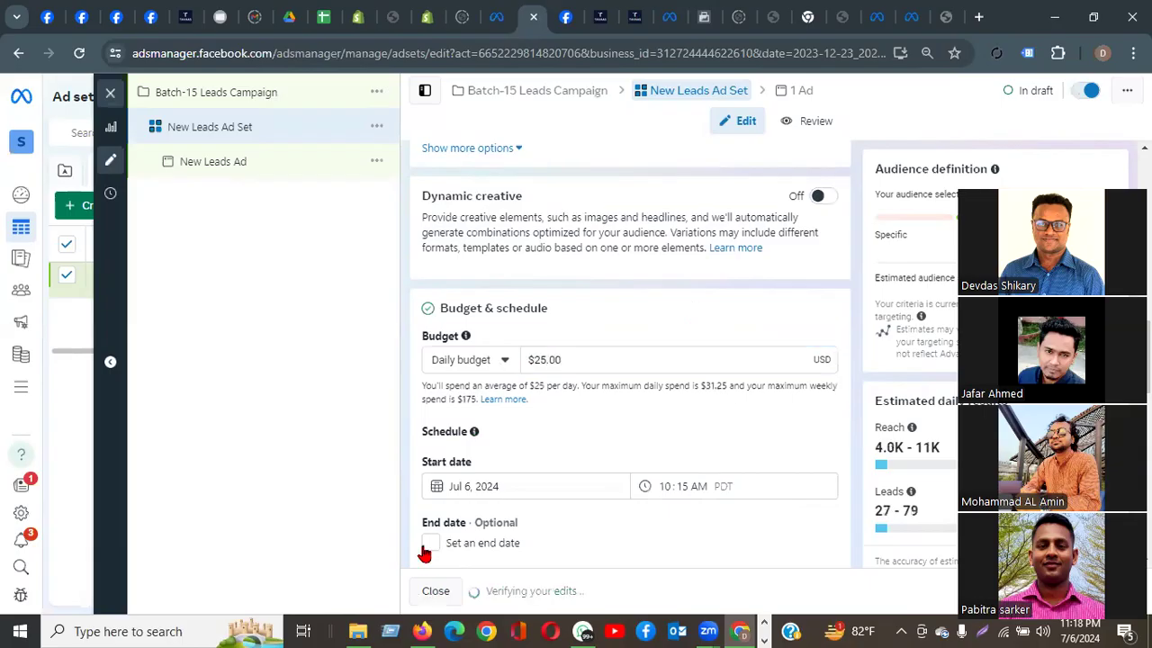
scroll(531, 441, "down", 2)
left_click(530, 440)
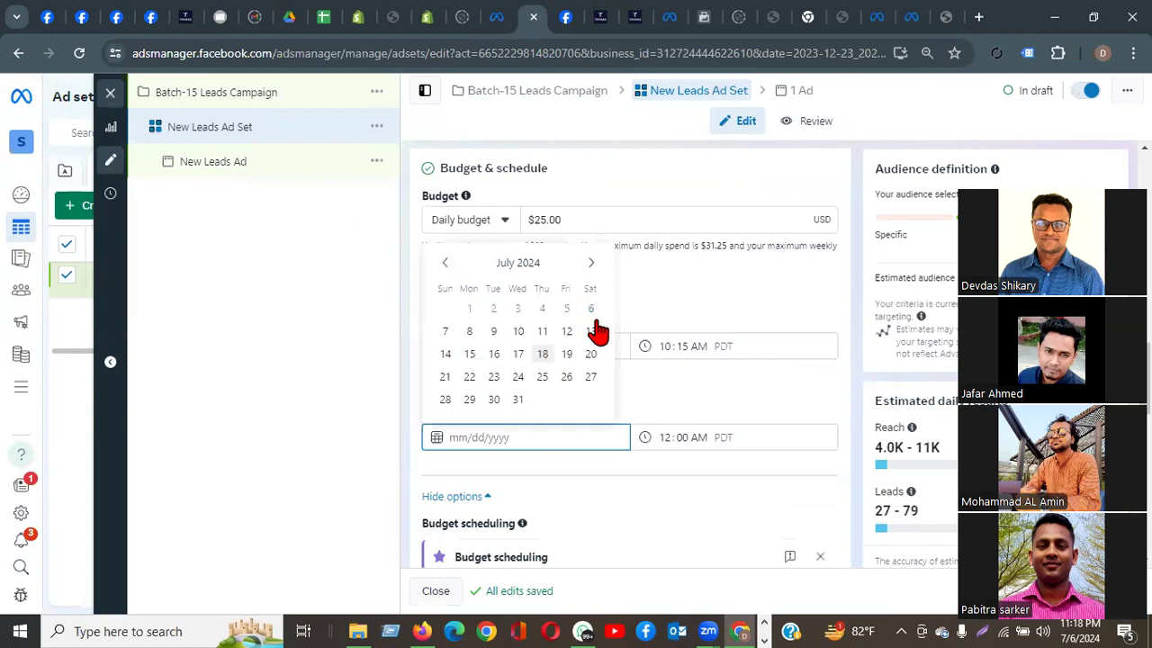
key("Return")
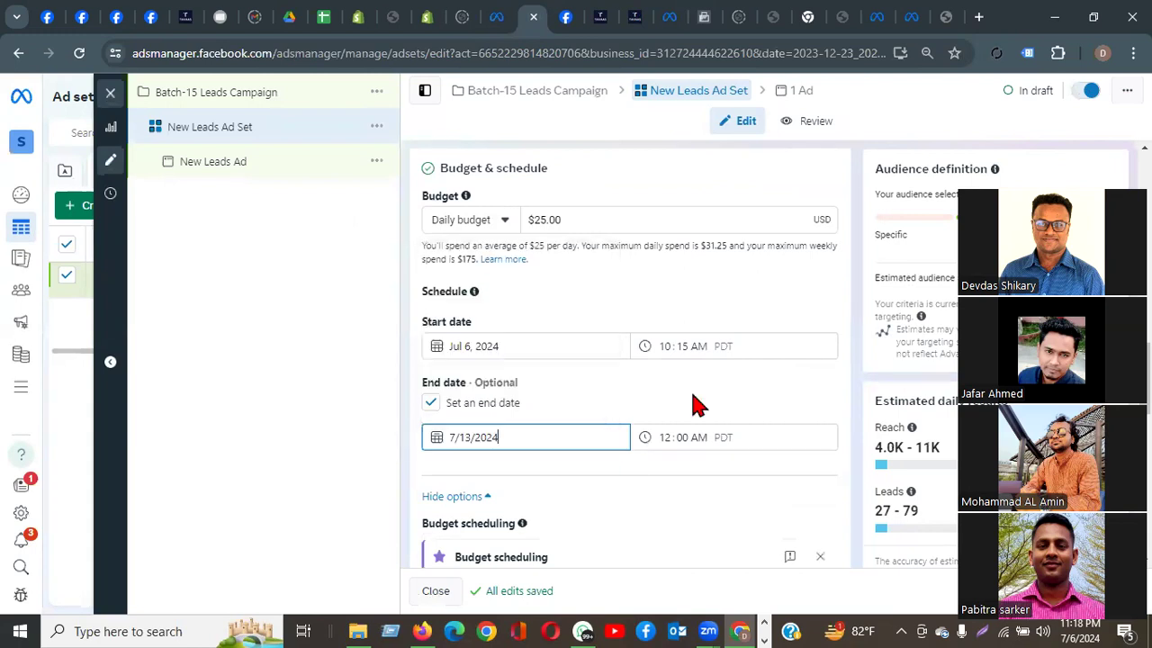
Step: Switch the ad set from Advantage+ audience to the original audience options
scroll(738, 393, "down", 2)
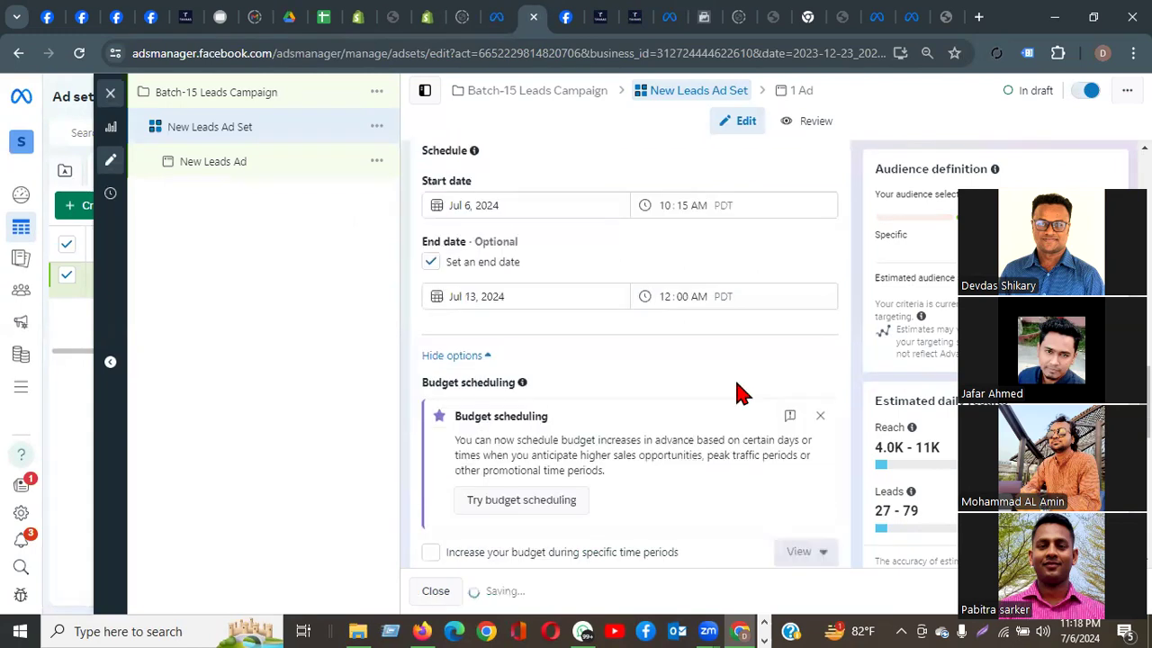
scroll(737, 394, "down", 1)
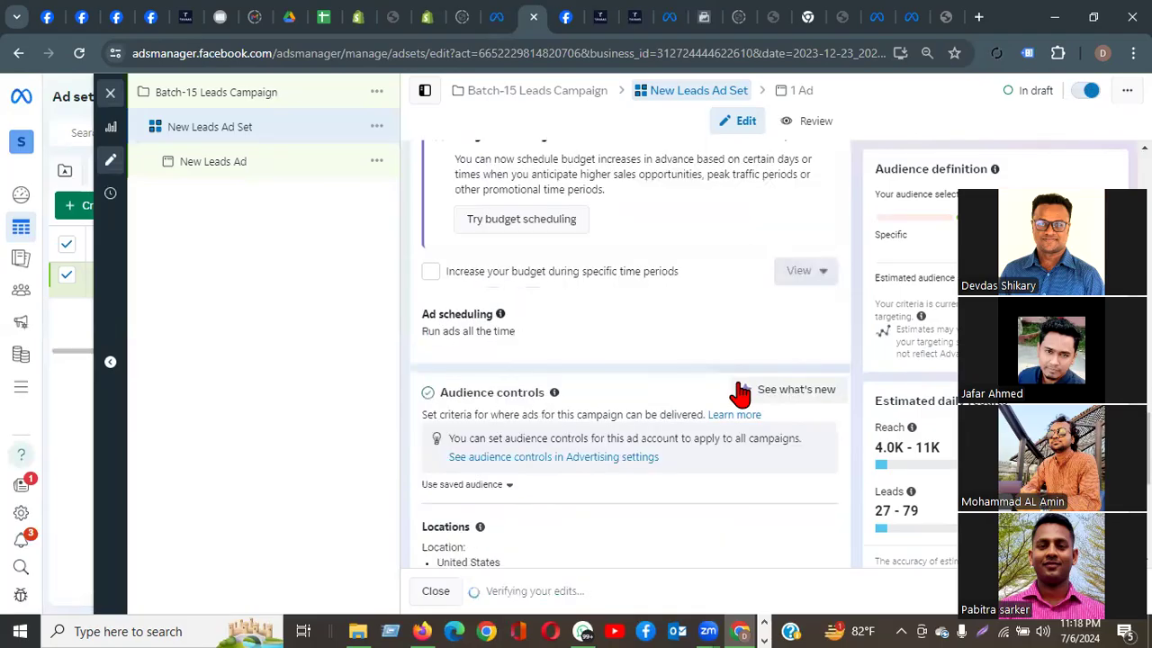
scroll(738, 395, "down", 1)
scroll(738, 394, "down", 1)
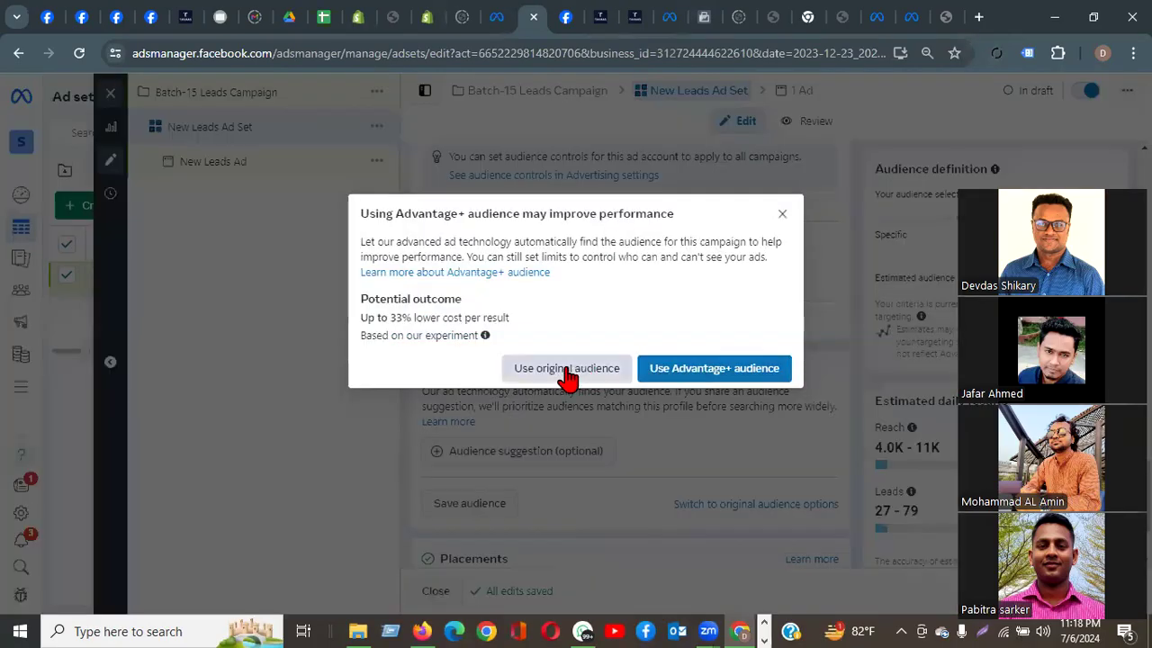
left_click(567, 371)
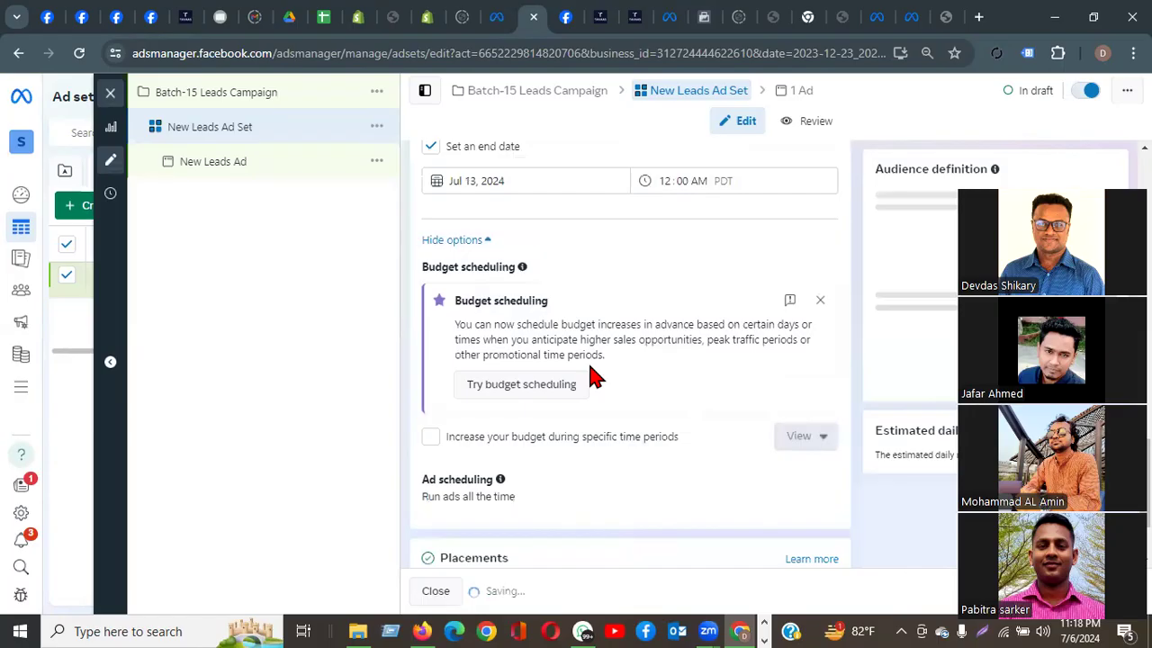
Step: Set the audience age range to 30 through 60
scroll(591, 365, "down", 4)
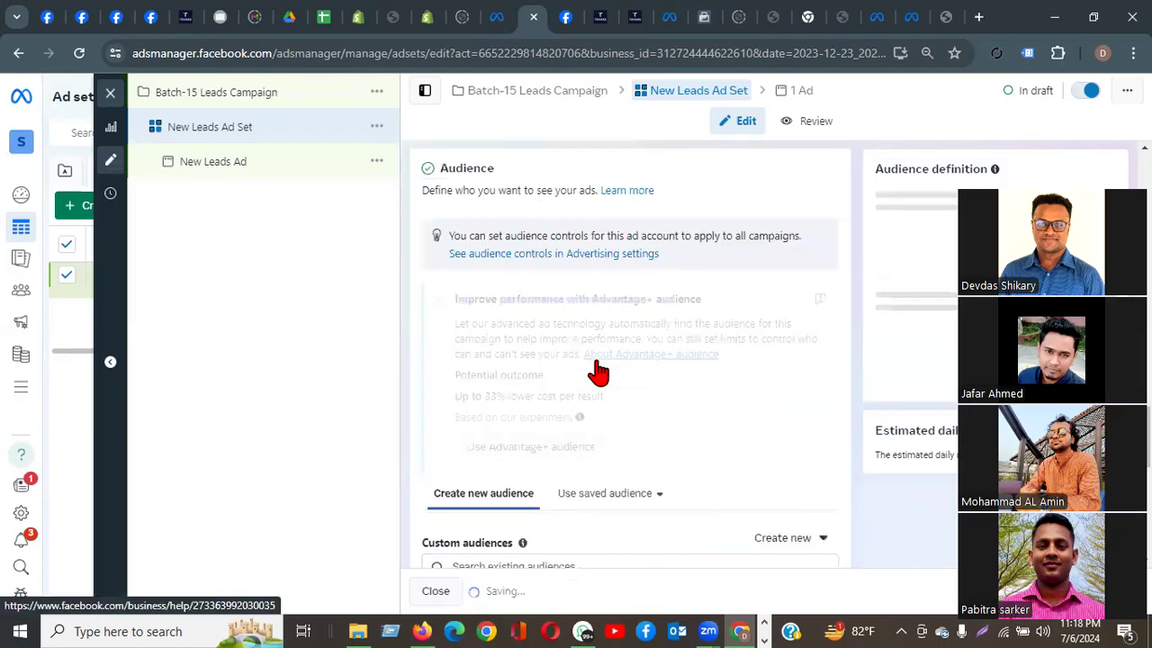
scroll(602, 362, "down", 1)
scroll(603, 365, "down", 5)
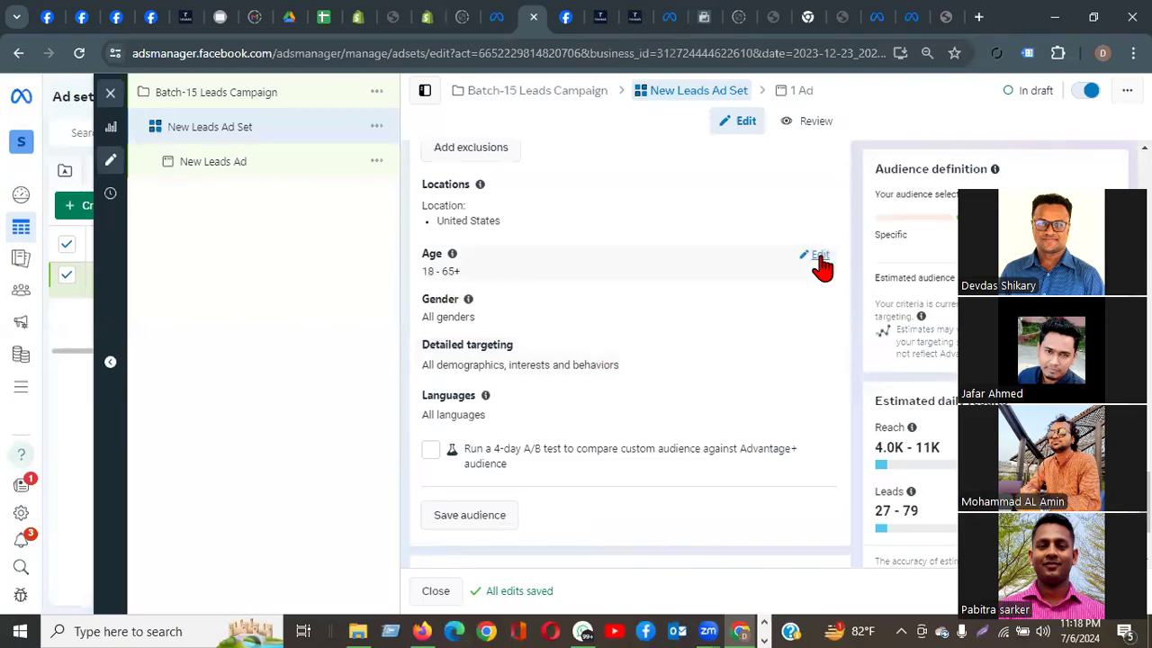
left_click(820, 255)
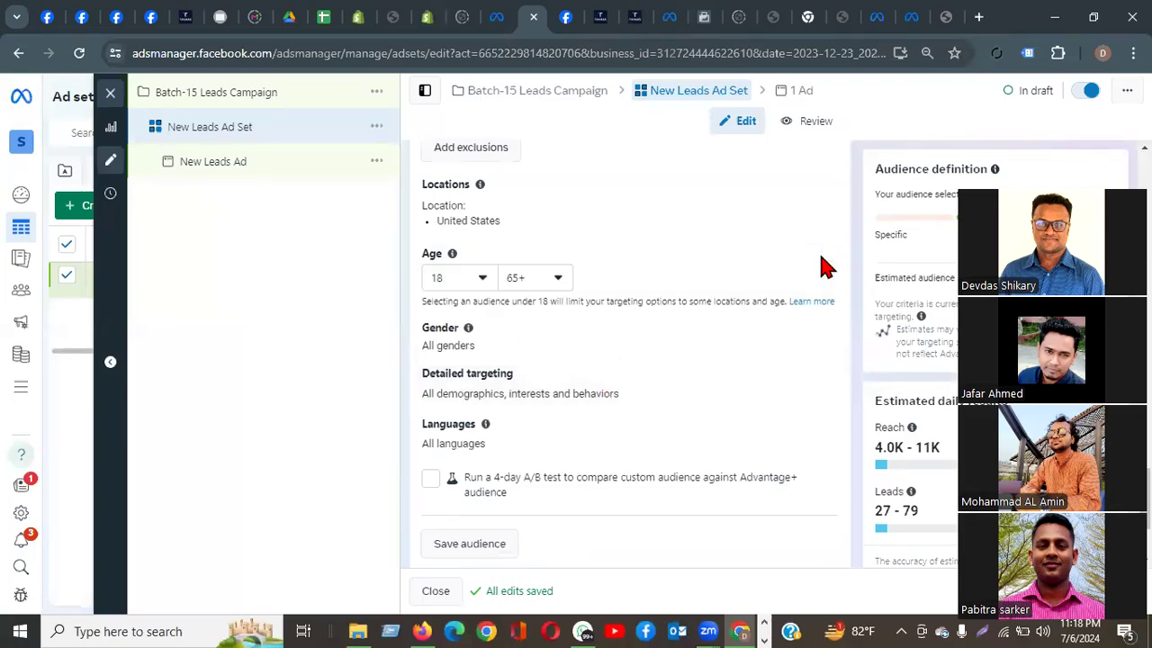
left_click(477, 283)
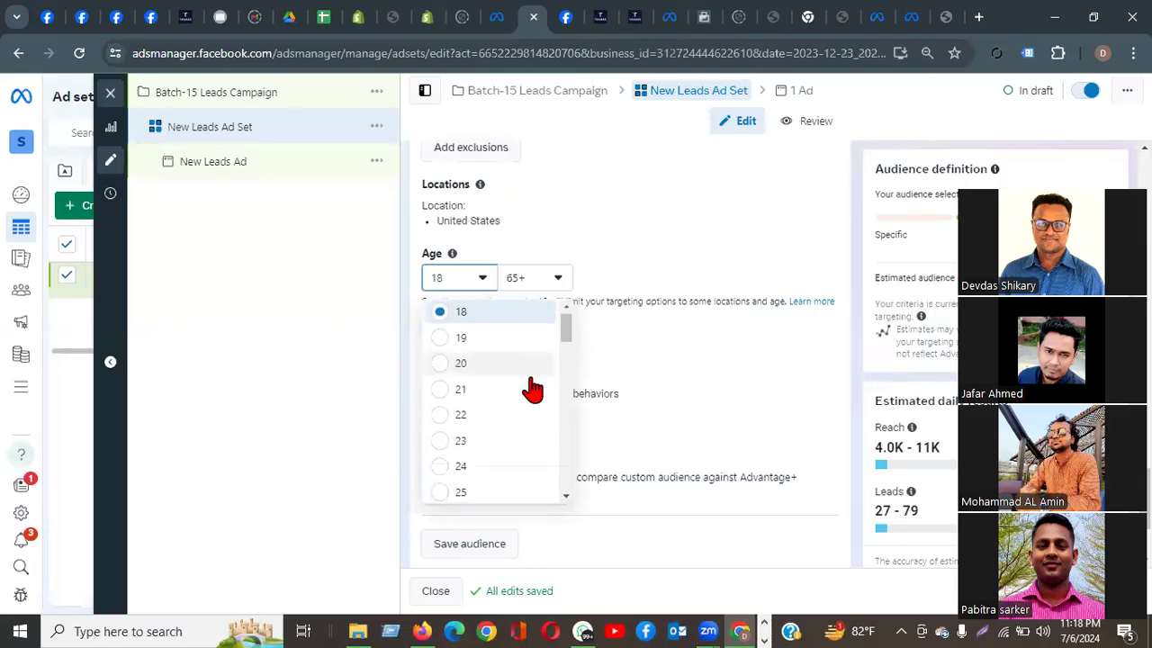
scroll(533, 389, "down", 2)
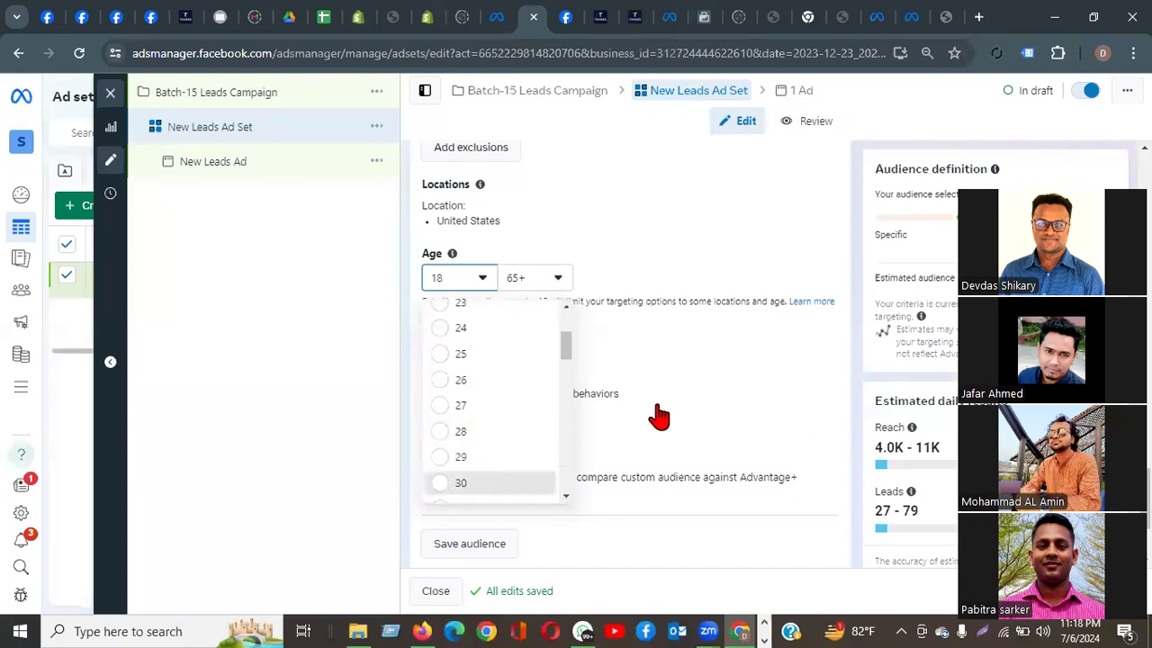
key("Return")
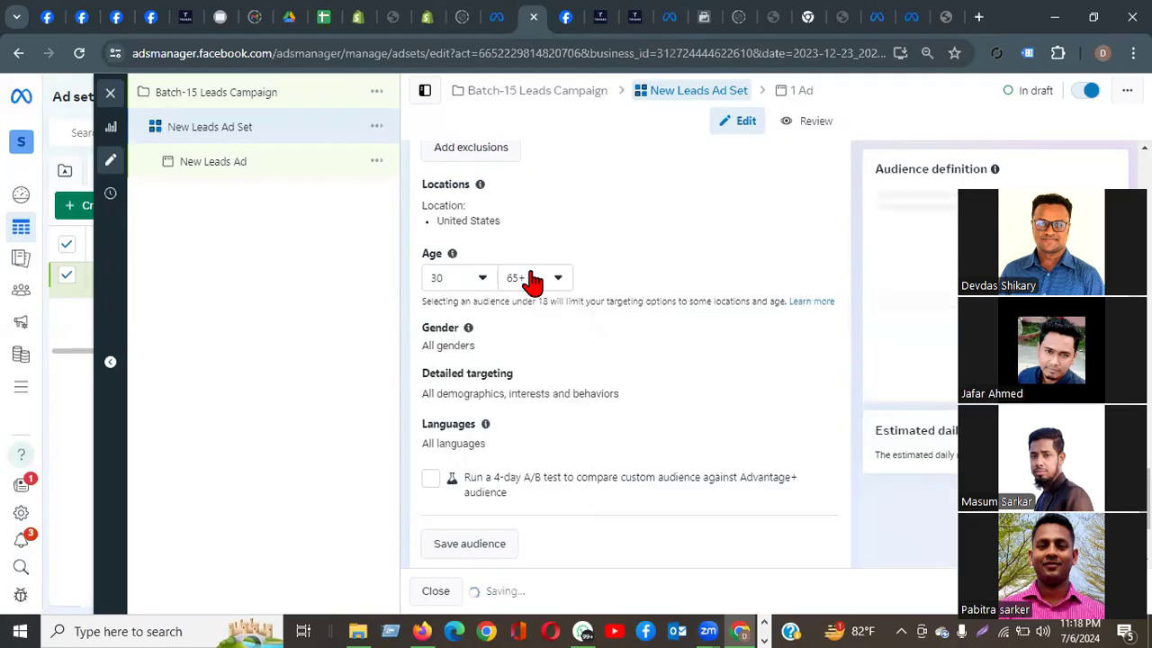
left_click(533, 281)
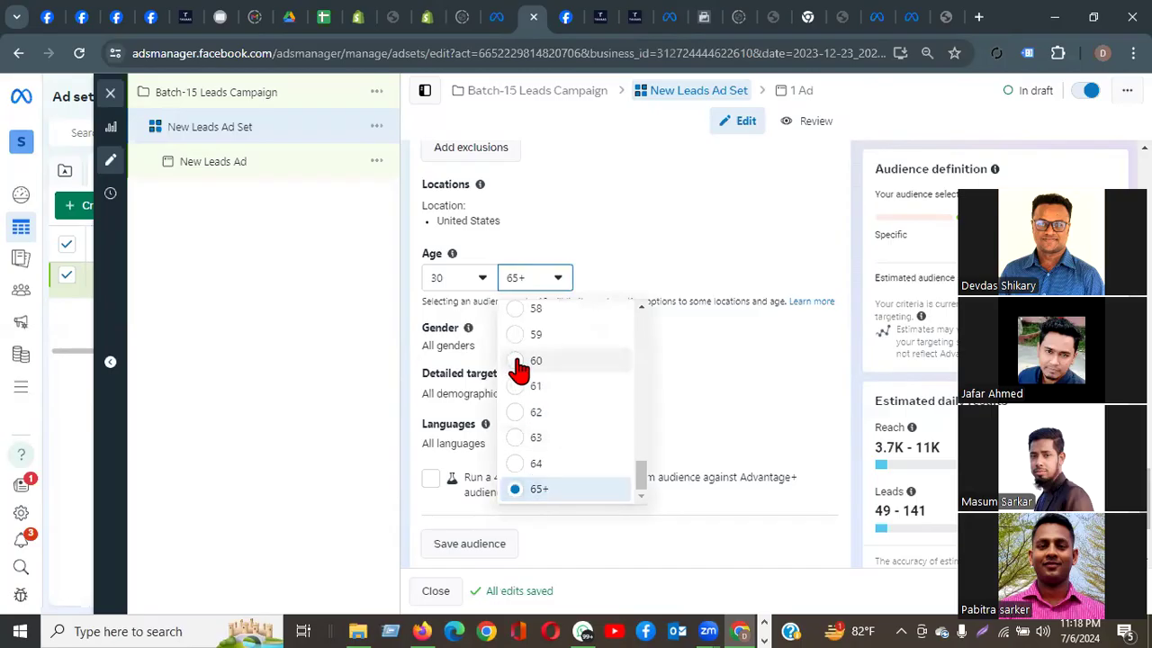
key("Return")
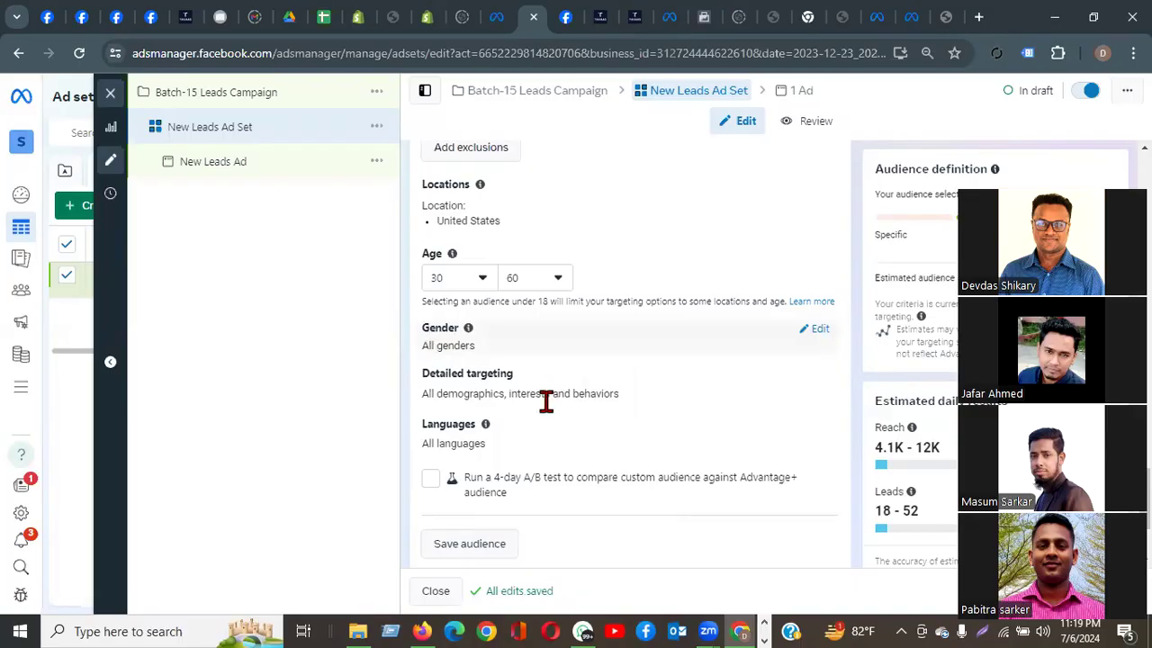
Step: Search detailed targeting for "house" and add the House (real estate) interest
left_click(813, 382)
left_click(633, 414)
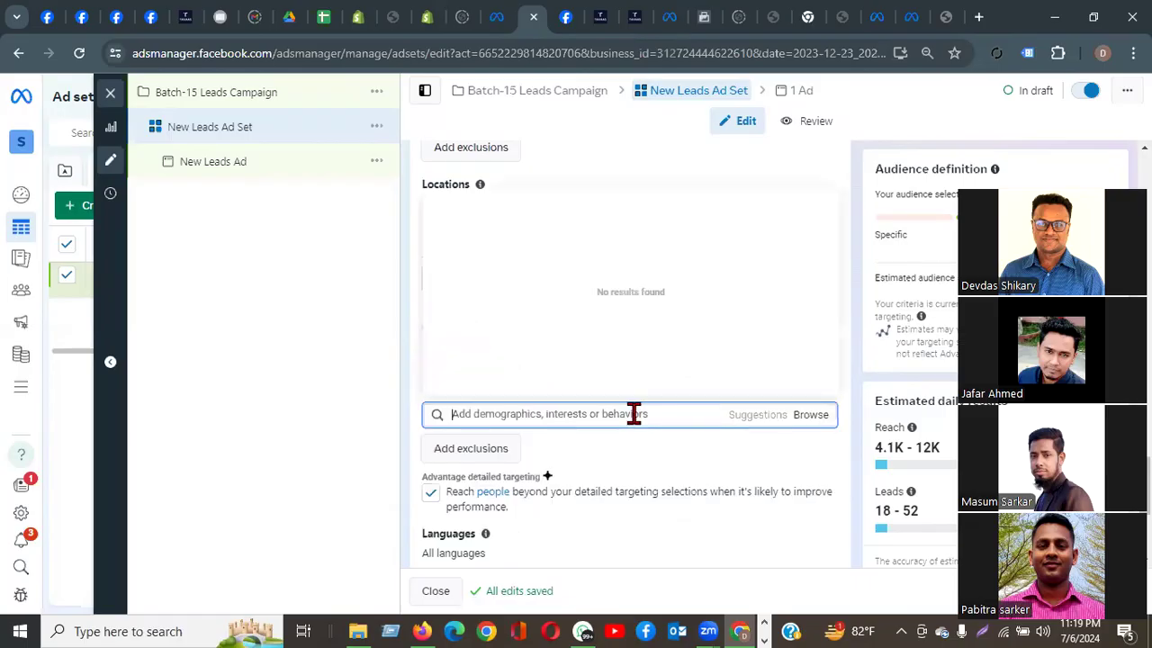
type("house")
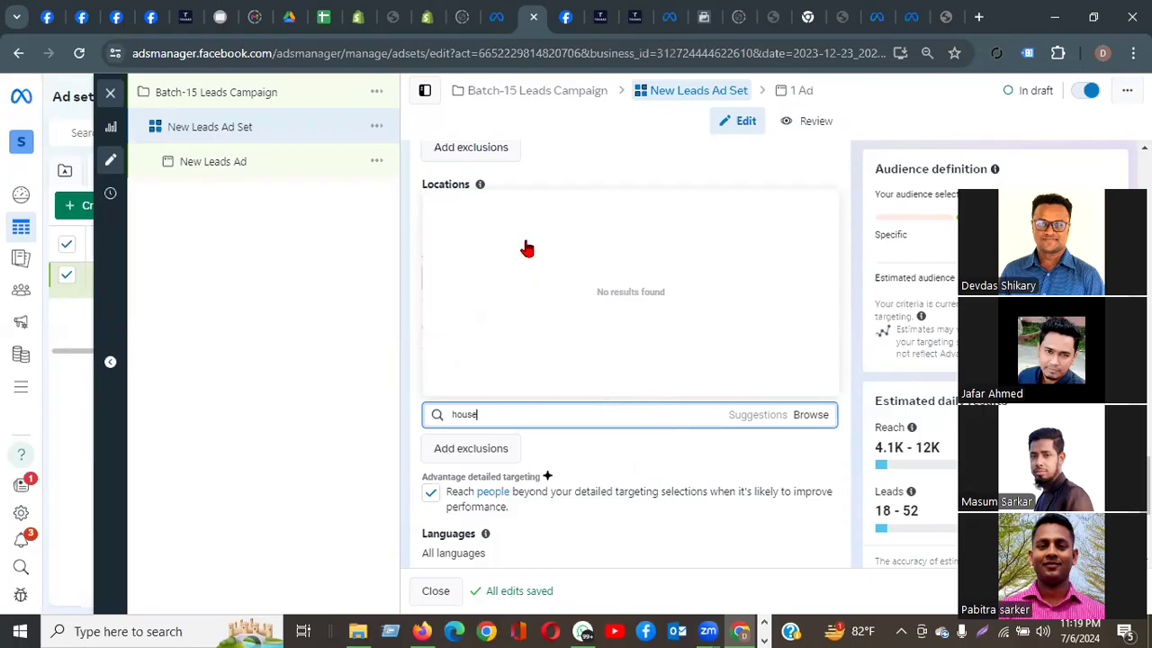
mouse_move(506, 216)
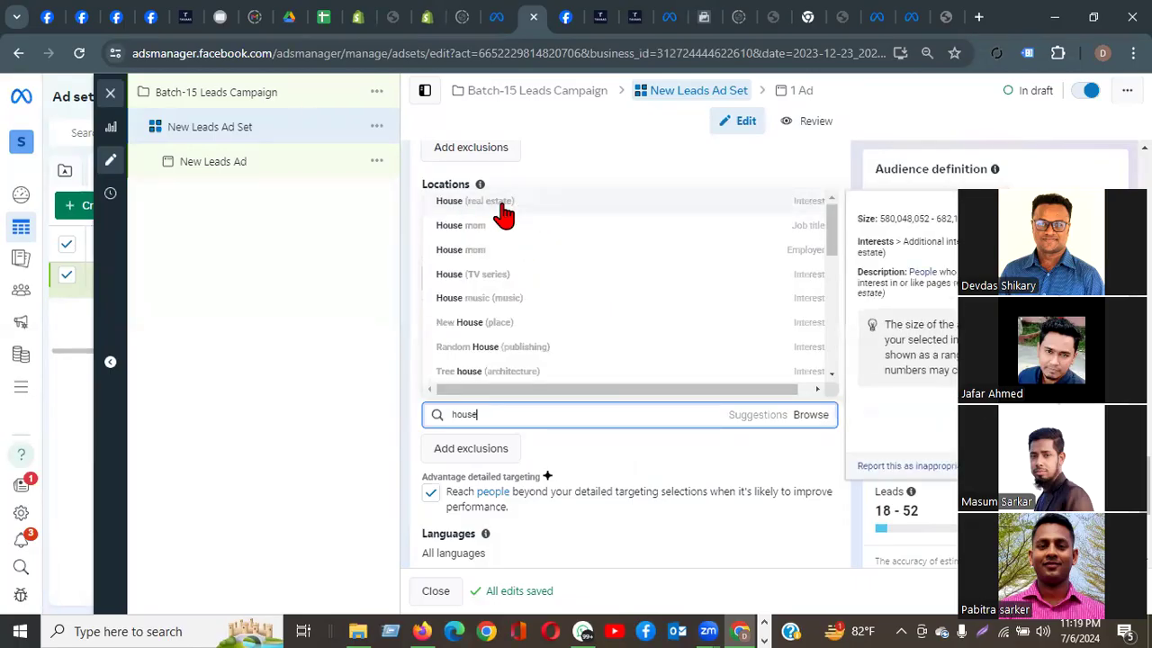
left_click(505, 212)
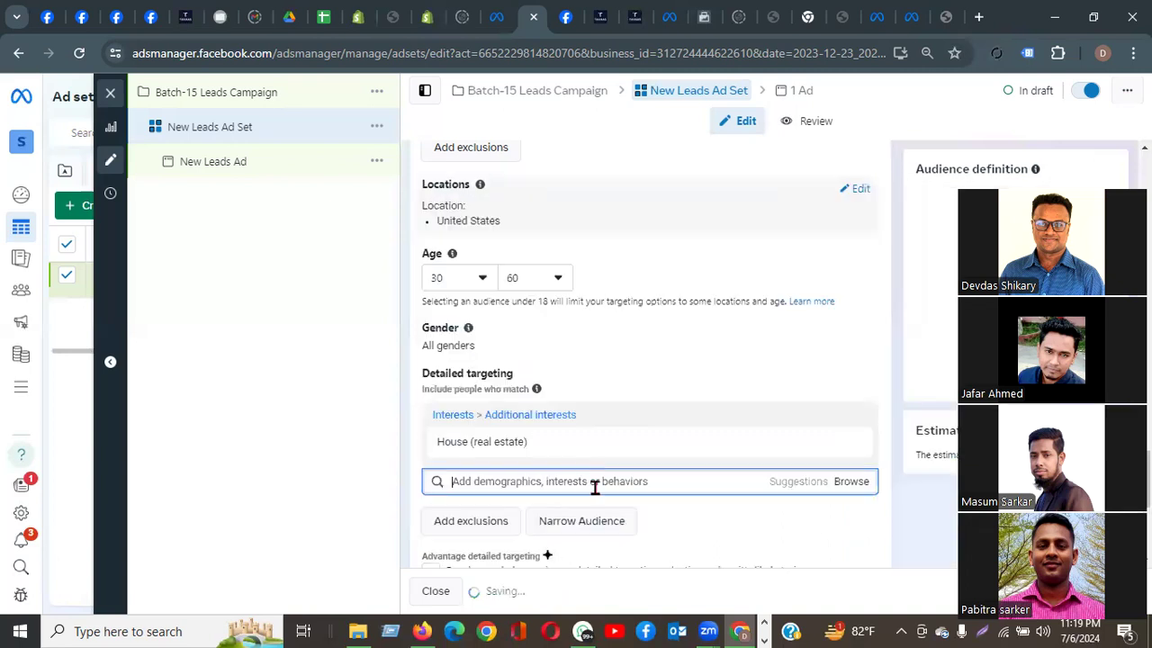
Step: Add the suggested interests Apartment (real estate), Real property (real estate) and New House (place) to the detailed targeting
left_click(746, 486)
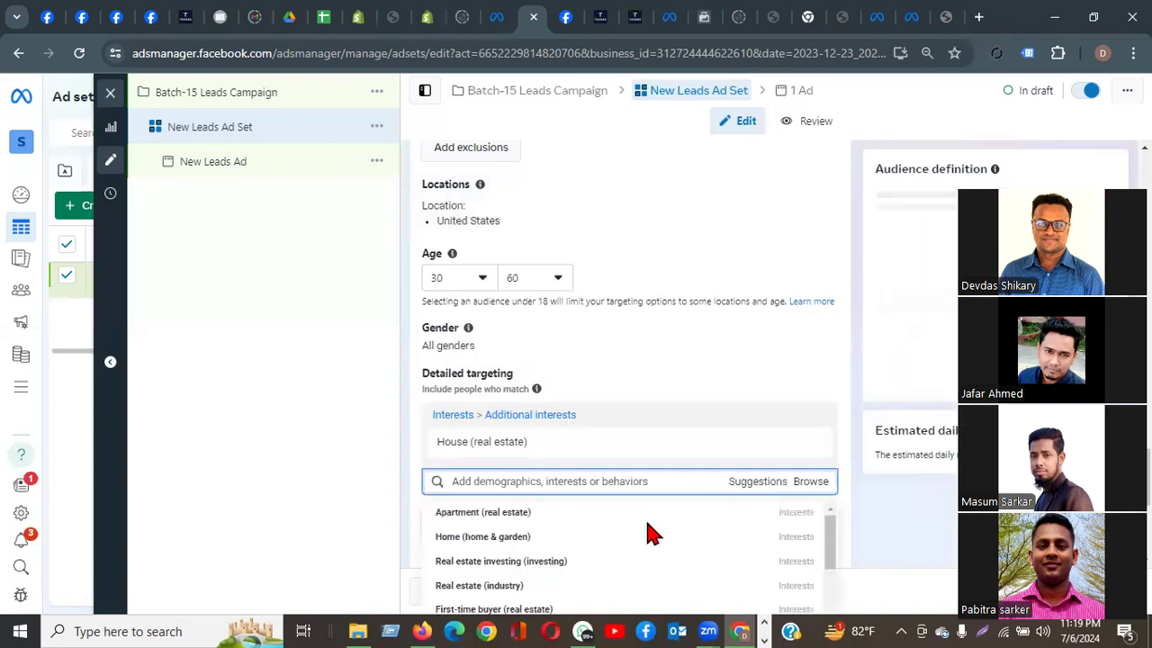
mouse_move(505, 517)
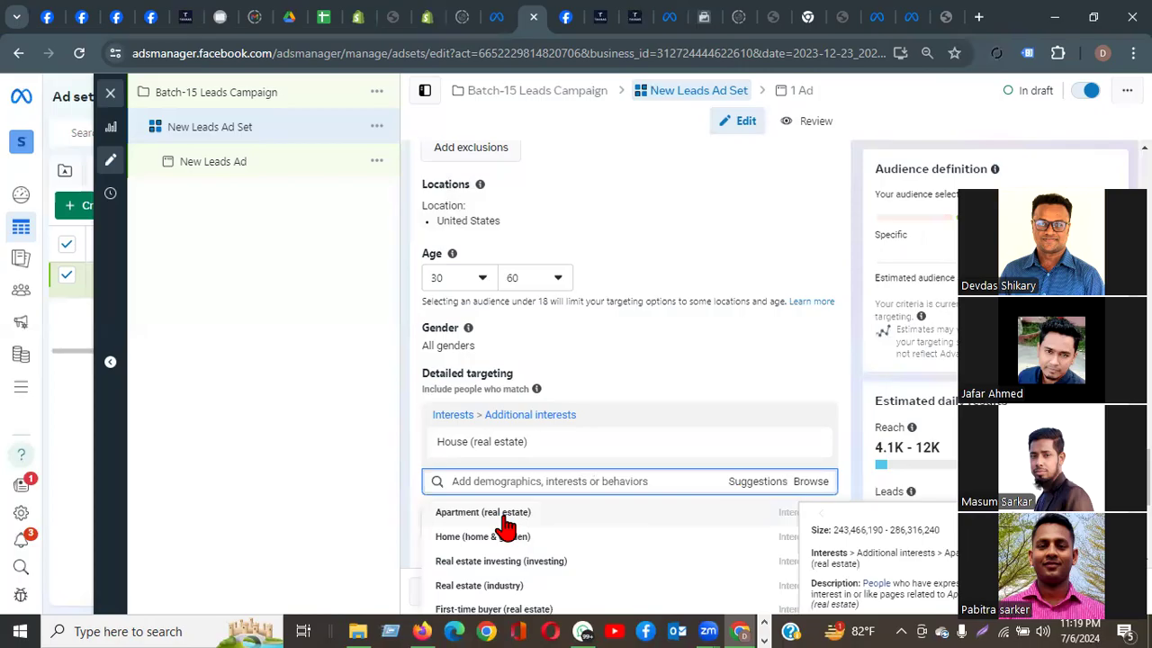
left_click(505, 517)
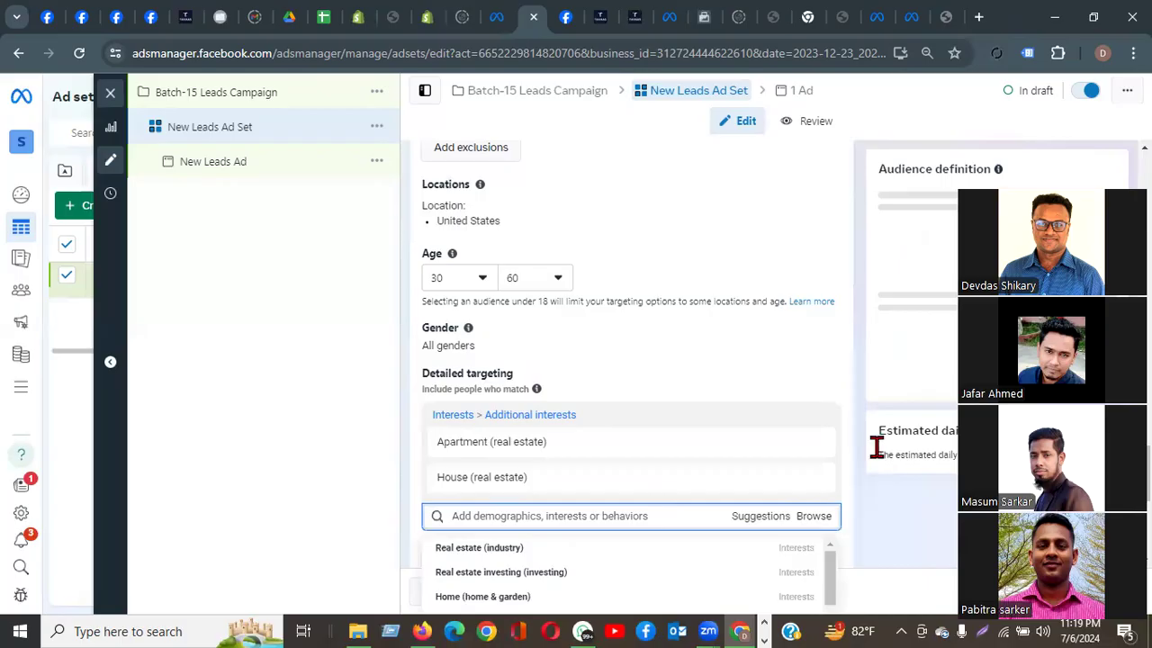
scroll(875, 442, "down", 2)
left_click(461, 510)
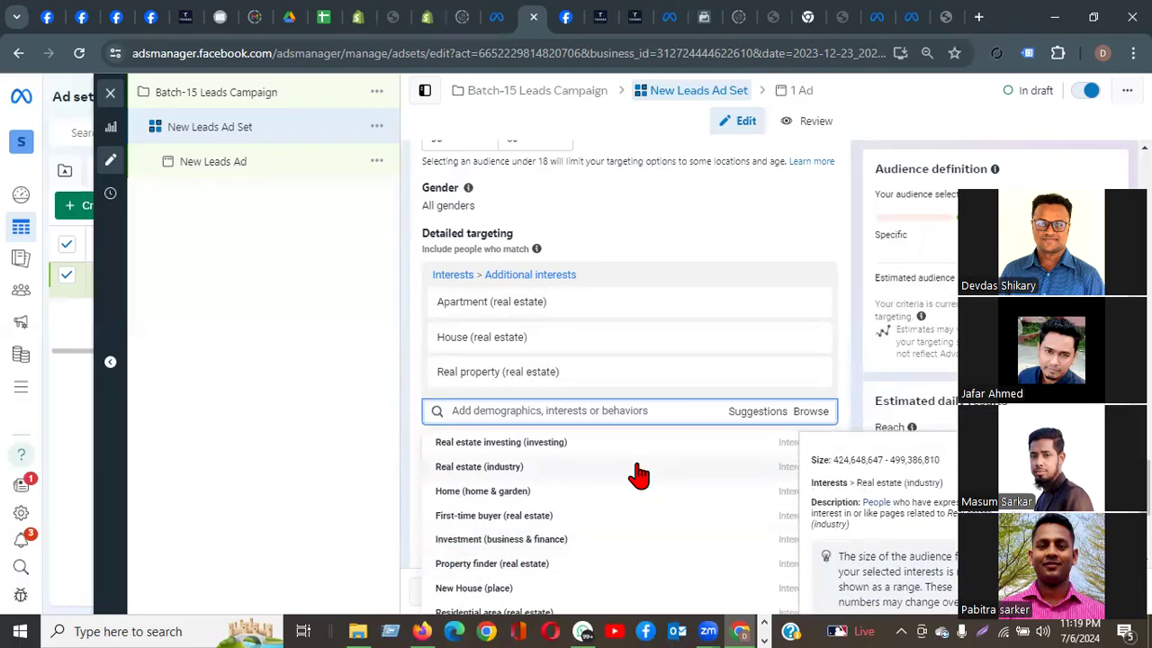
scroll(455, 561, "down", 2)
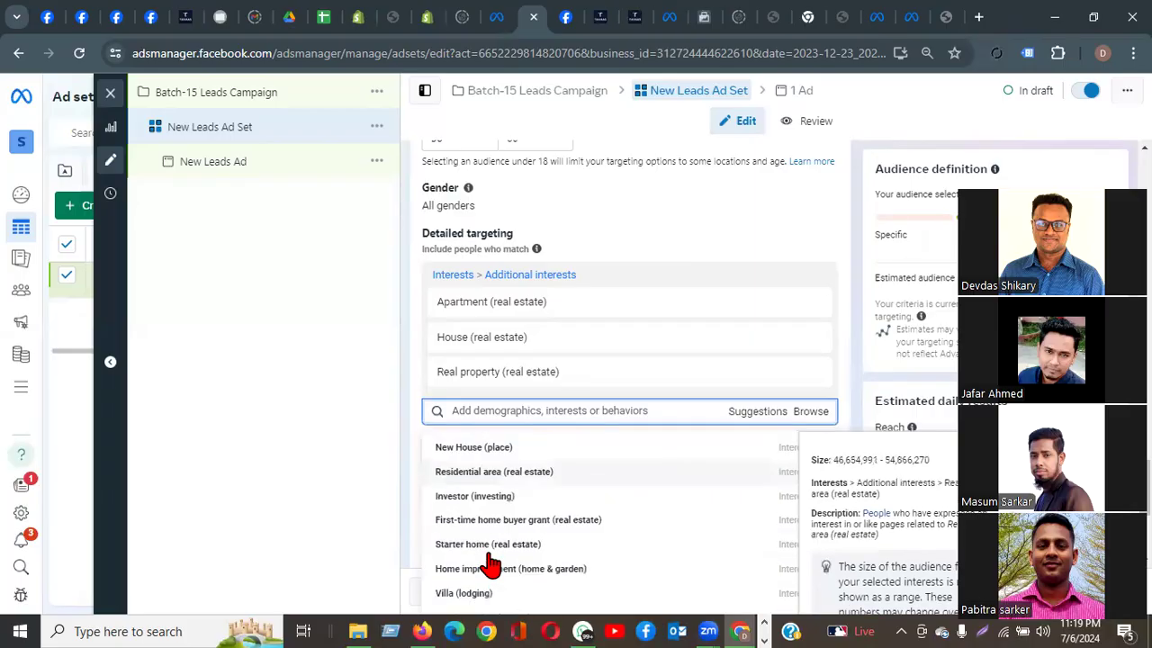
left_click(464, 455)
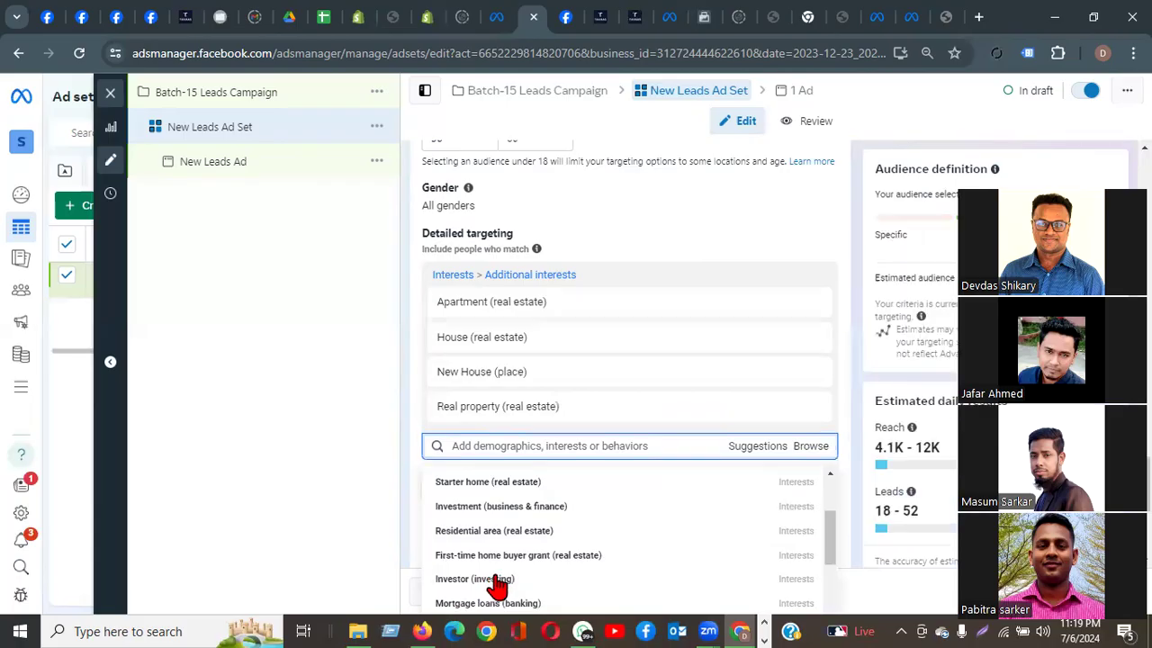
Step: Search detailed targeting for "Real estate" and add the Real Estate employer demographic
left_click(535, 441)
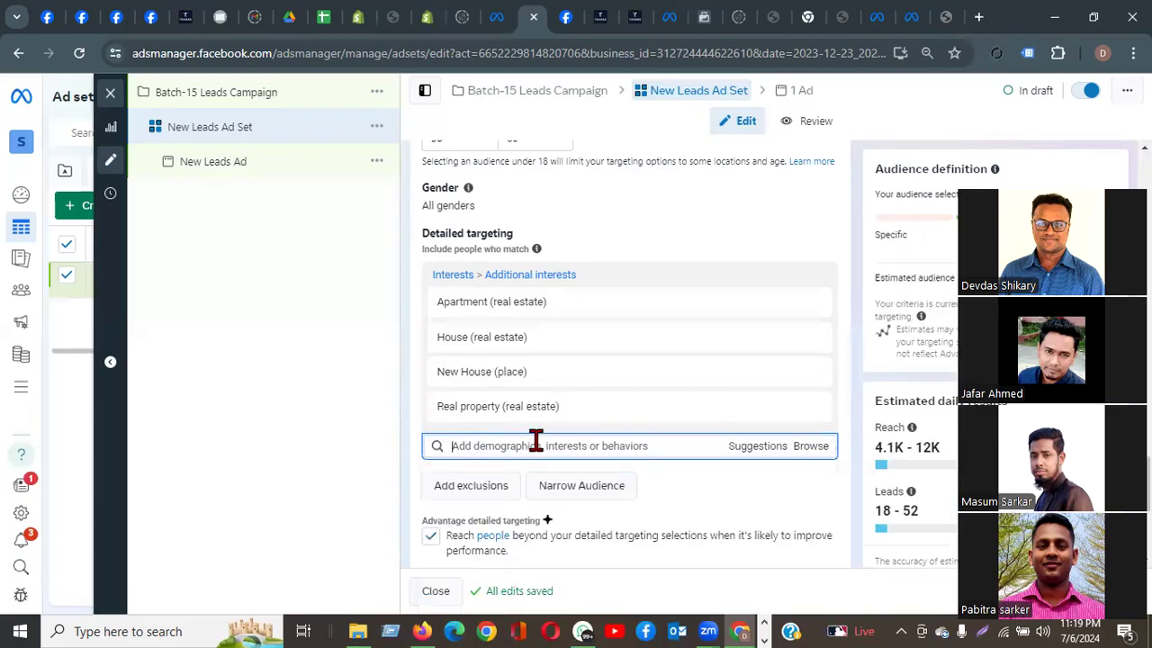
type("Rea")
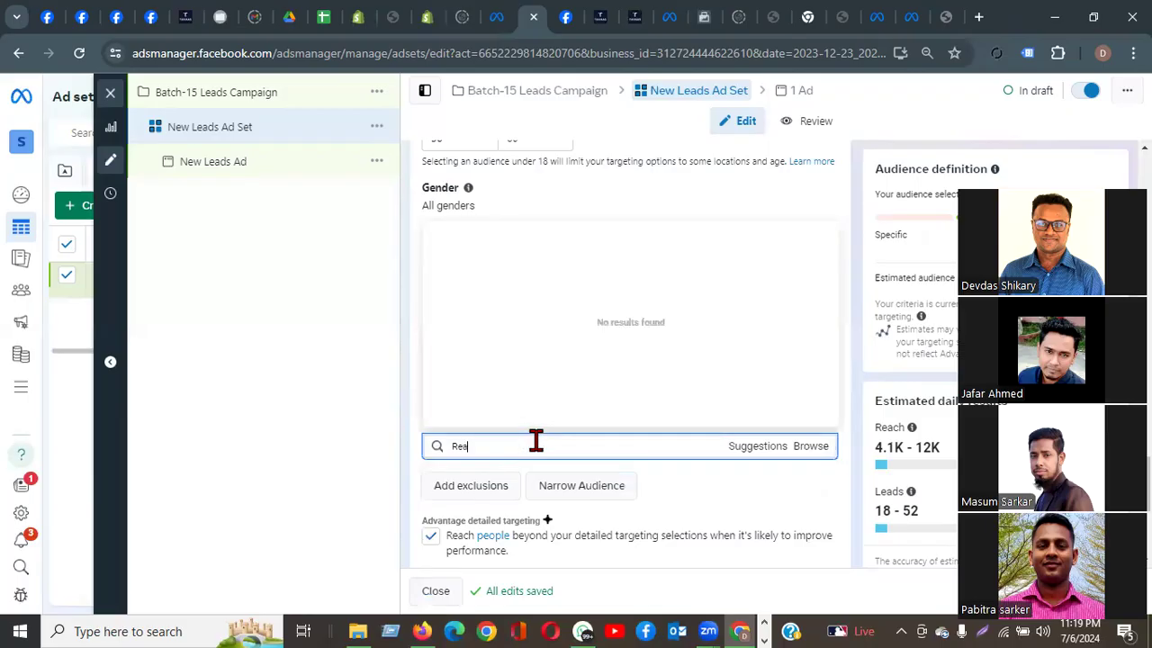
type("l")
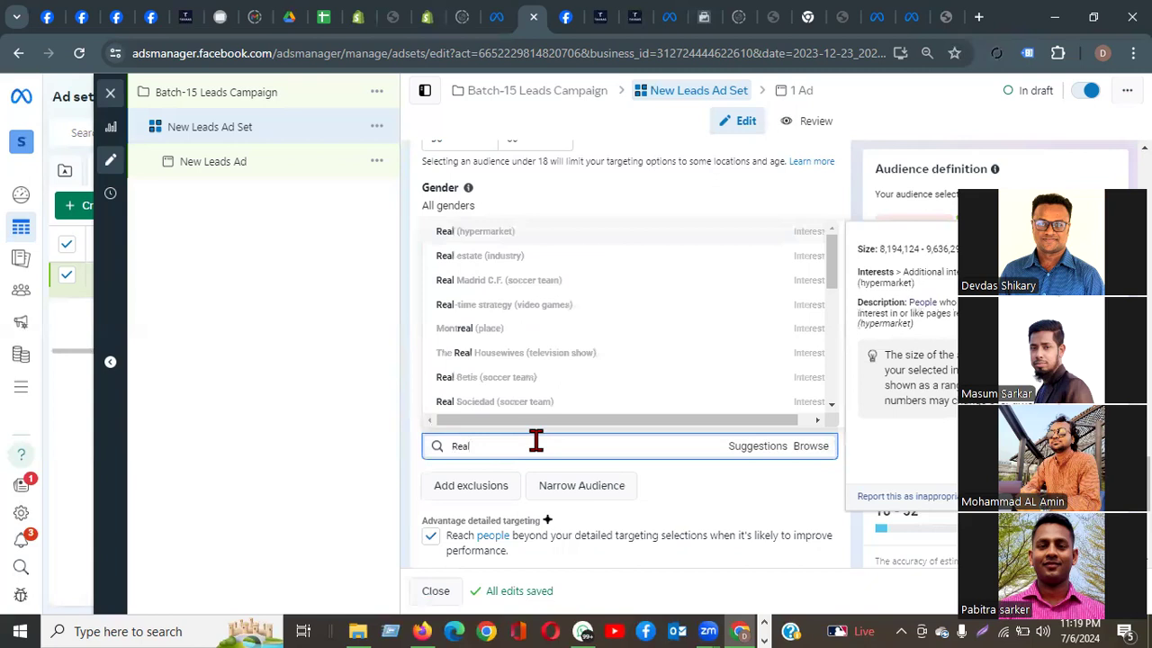
type("estate")
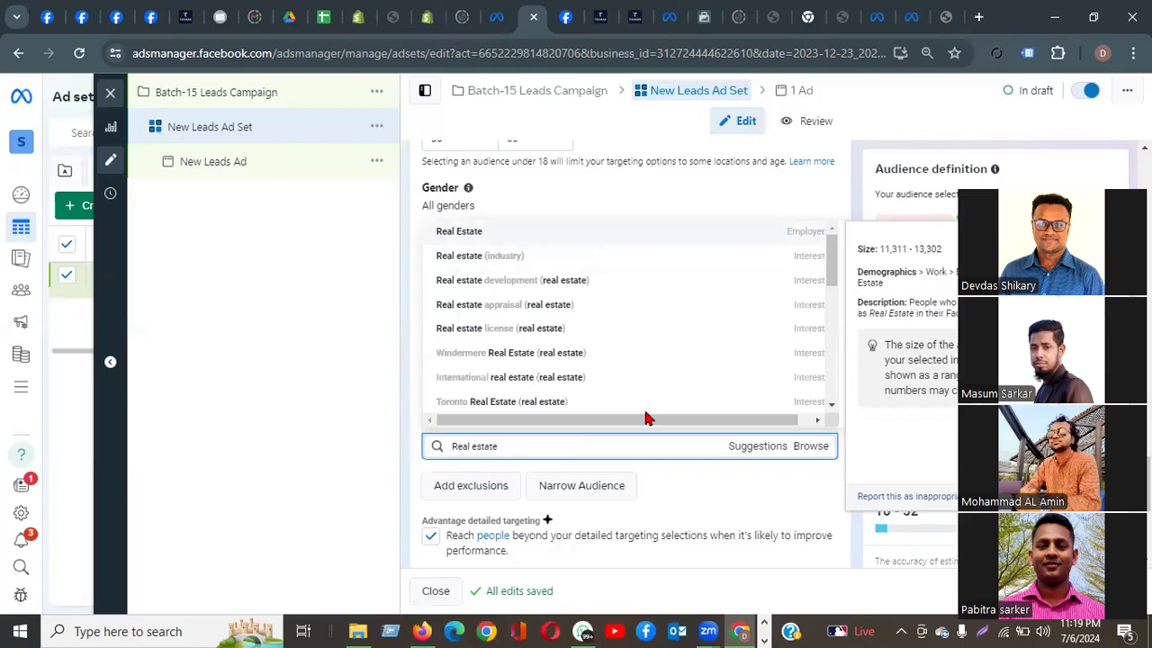
left_click(748, 488)
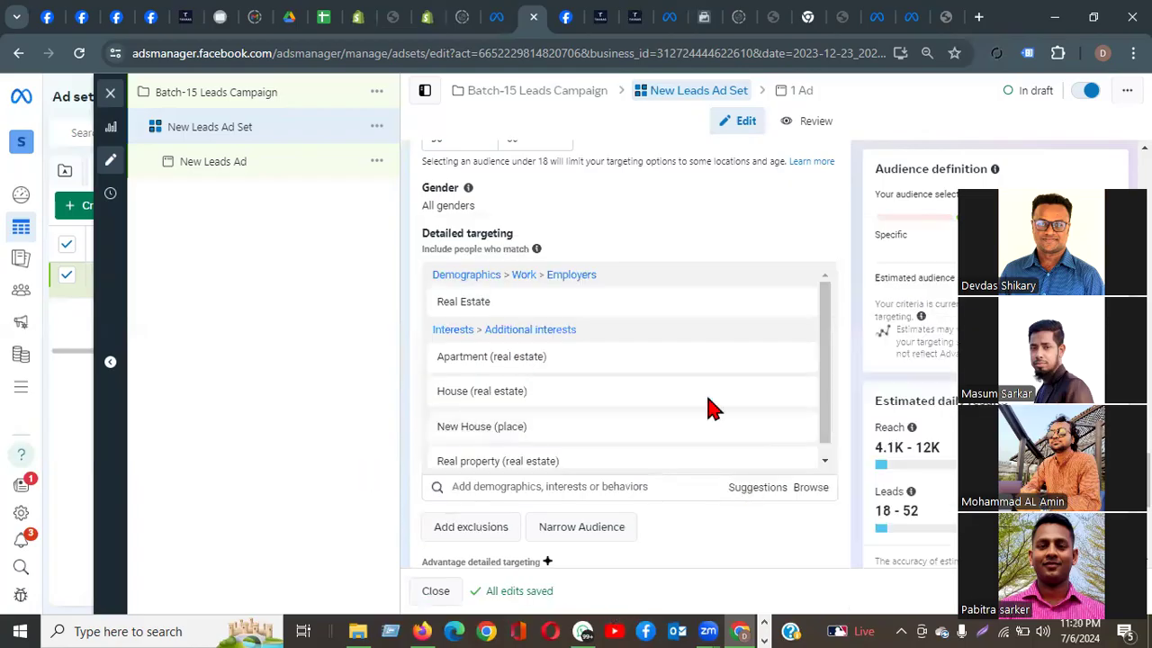
left_click(710, 400)
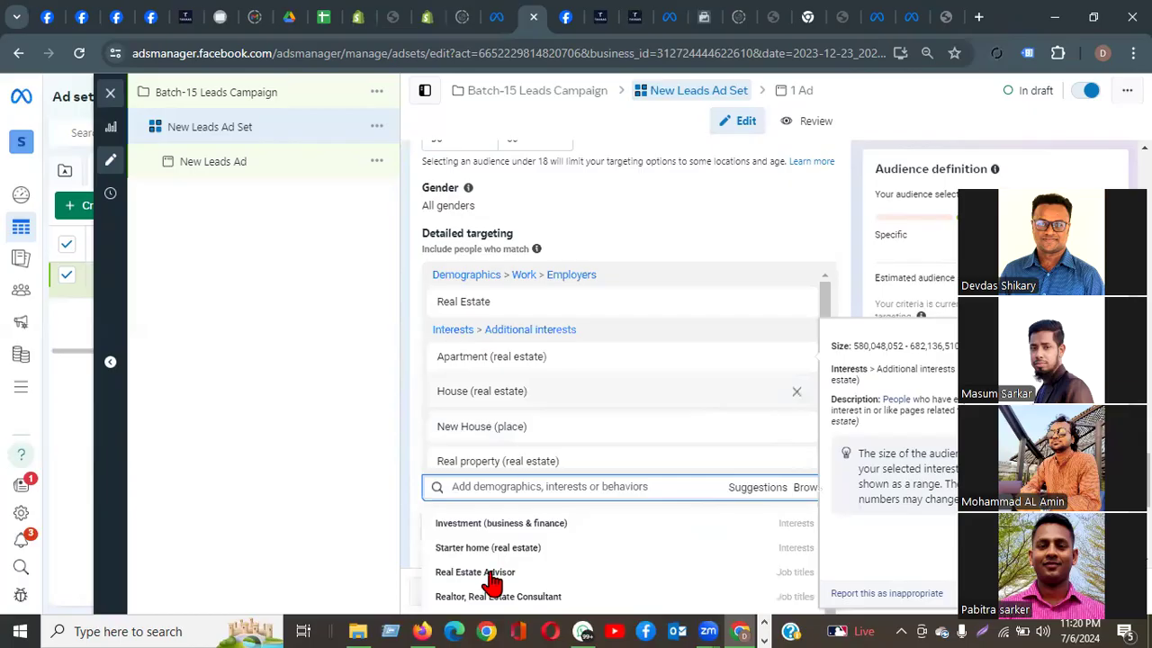
left_click(873, 259)
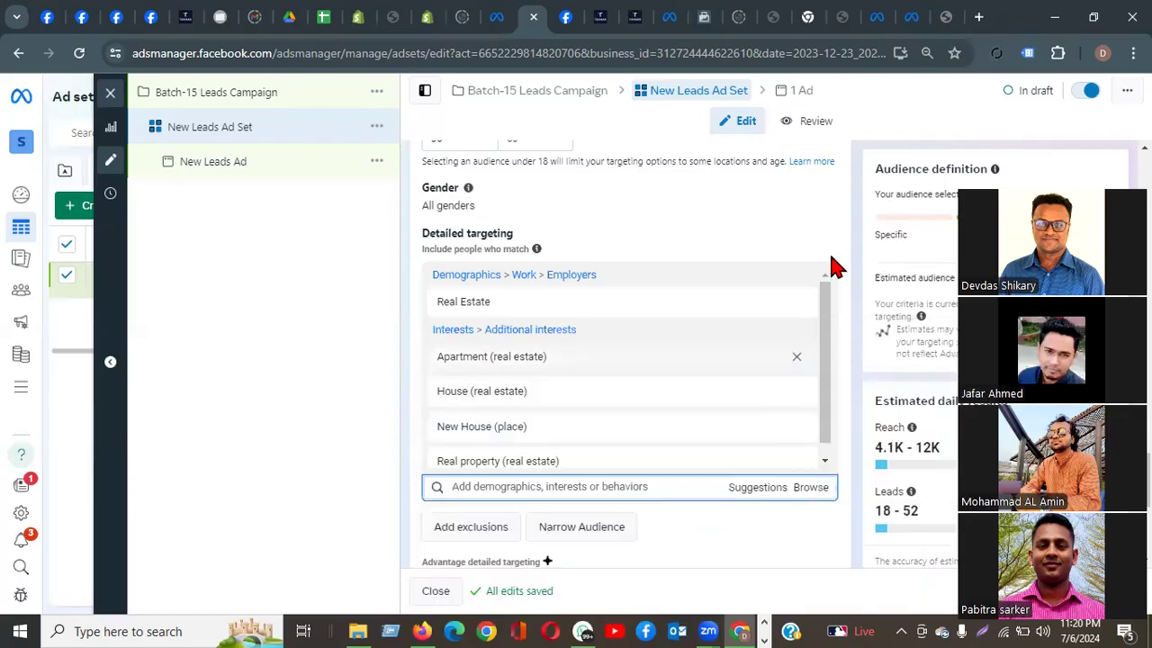
Step: Examine the ad set's remaining audience and placement settings and its estimated daily reach and leads
scroll(836, 263, "down", 2)
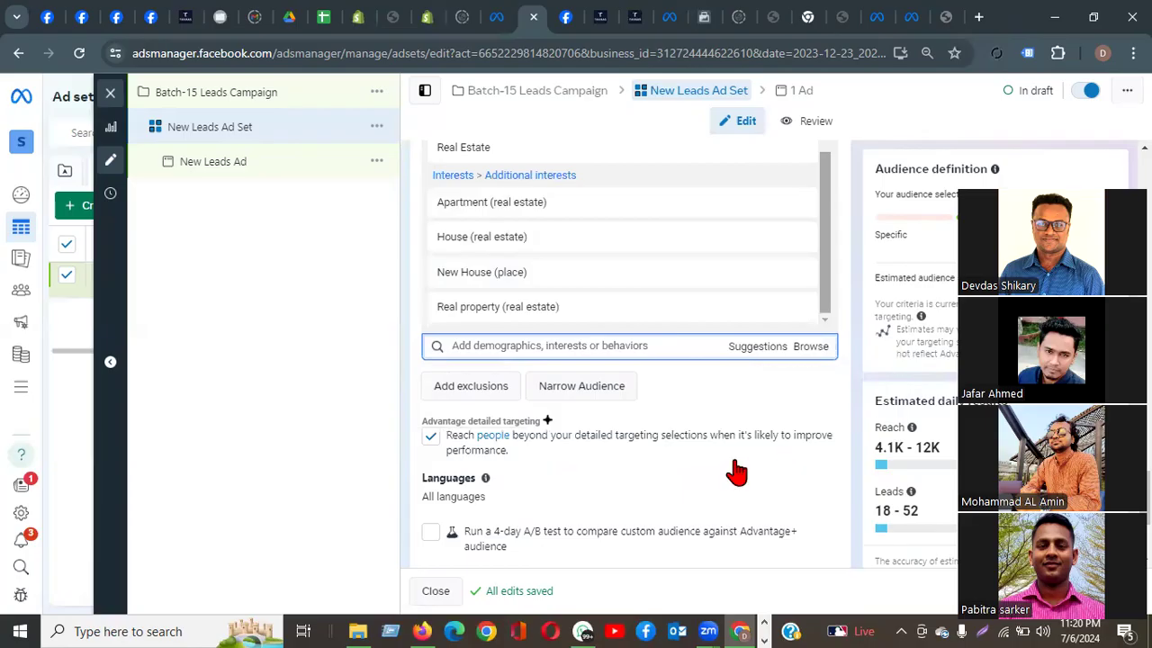
scroll(734, 471, "down", 1)
scroll(630, 450, "down", 2)
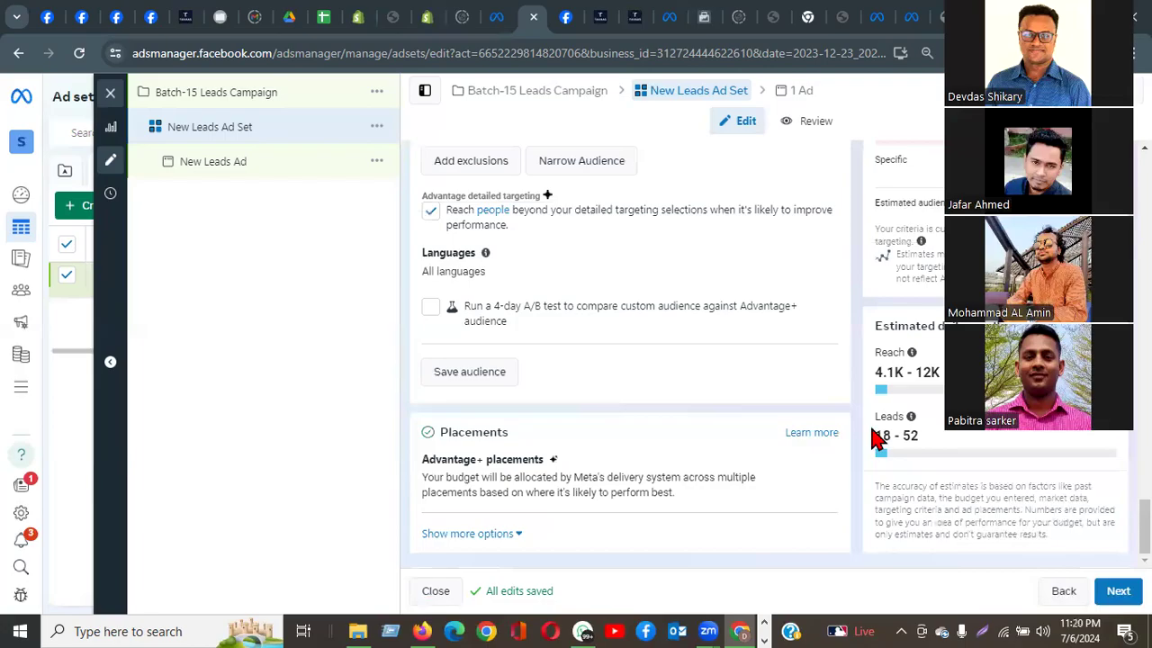
left_click_drag(872, 418, 939, 457)
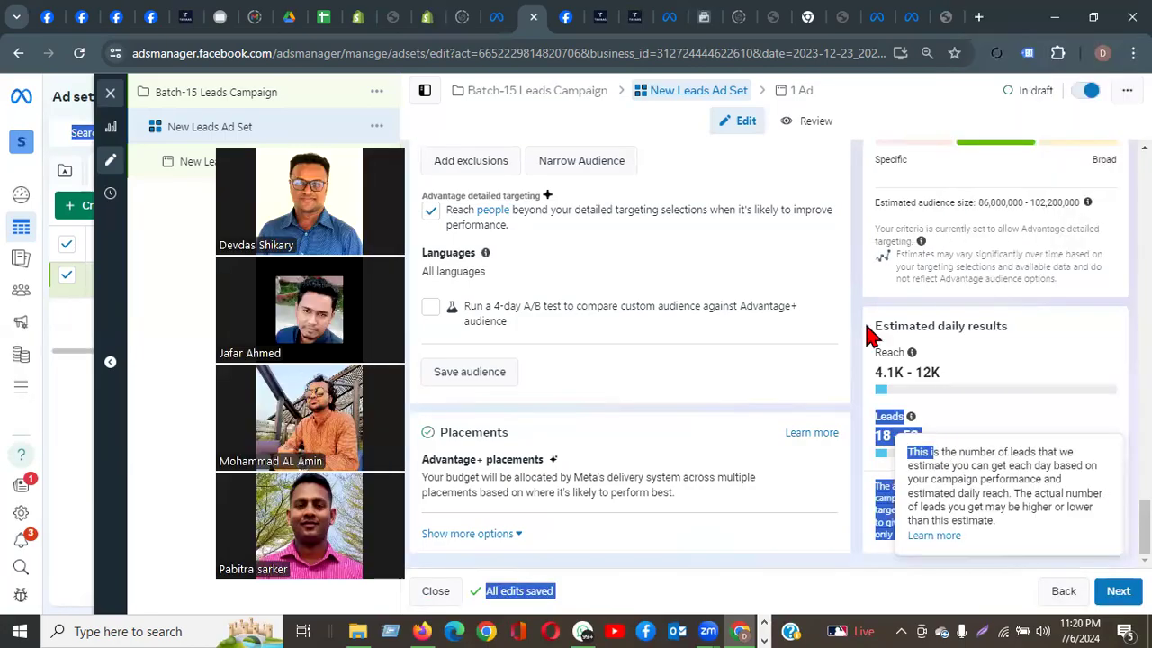
left_click_drag(1014, 339, 871, 380)
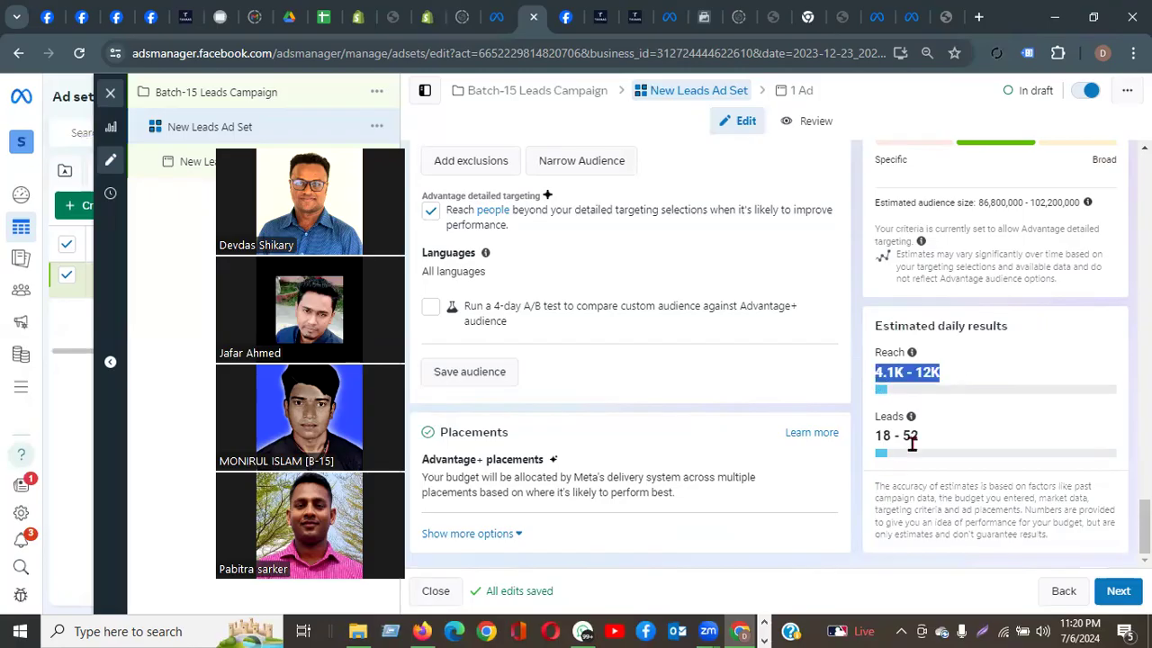
left_click_drag(858, 440, 859, 441)
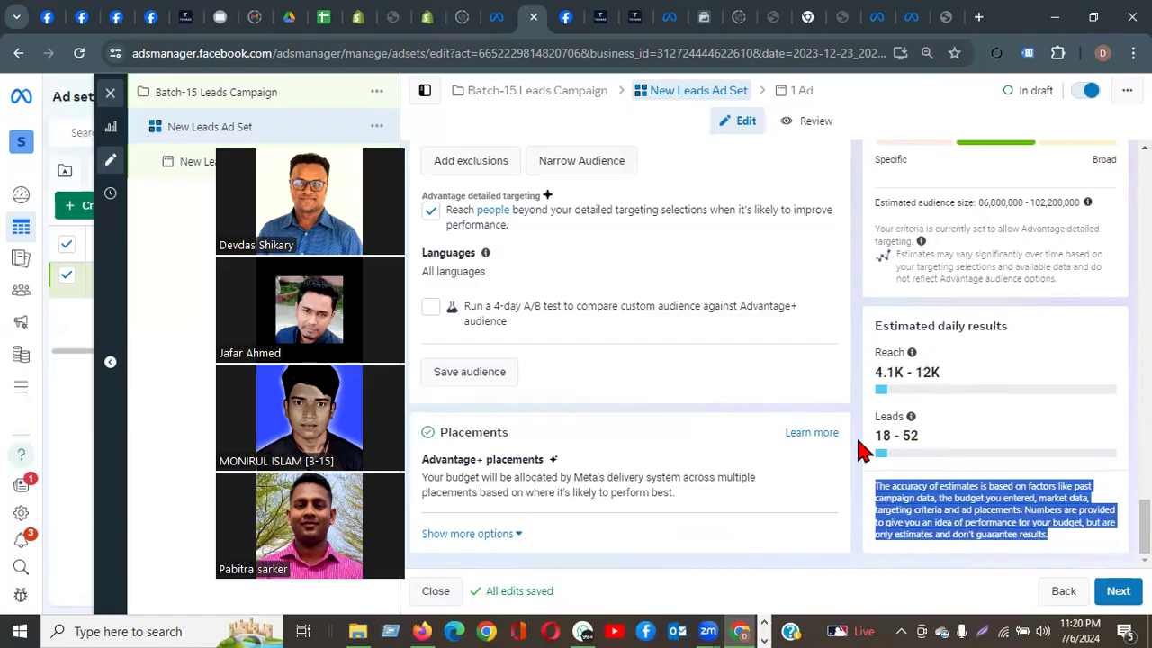
left_click(874, 436)
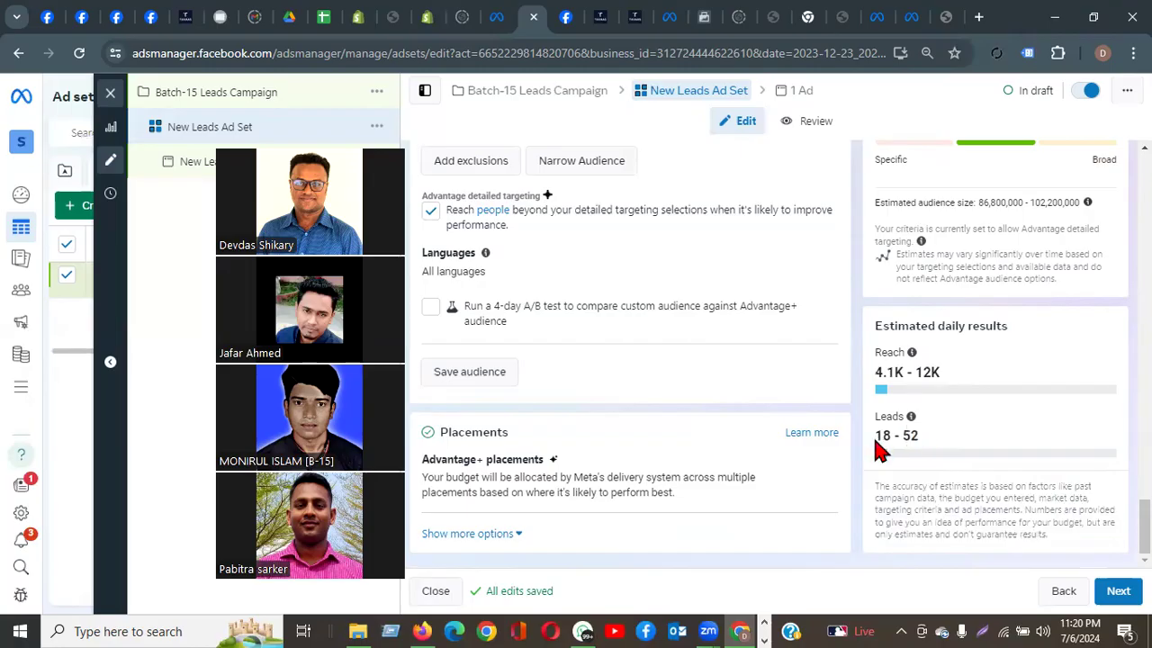
triple_click(874, 435)
Step: Continue to the New Leads Ad and review its identity, format, creative, call to action and destination settings
left_click(1118, 591)
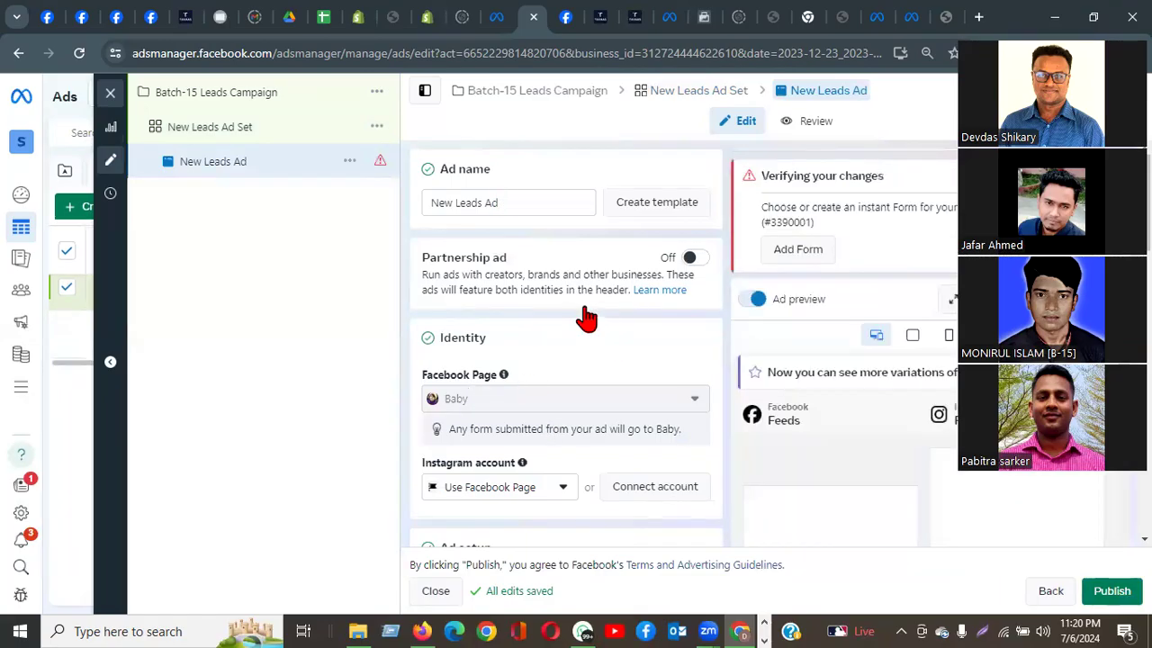
scroll(584, 318, "down", 5)
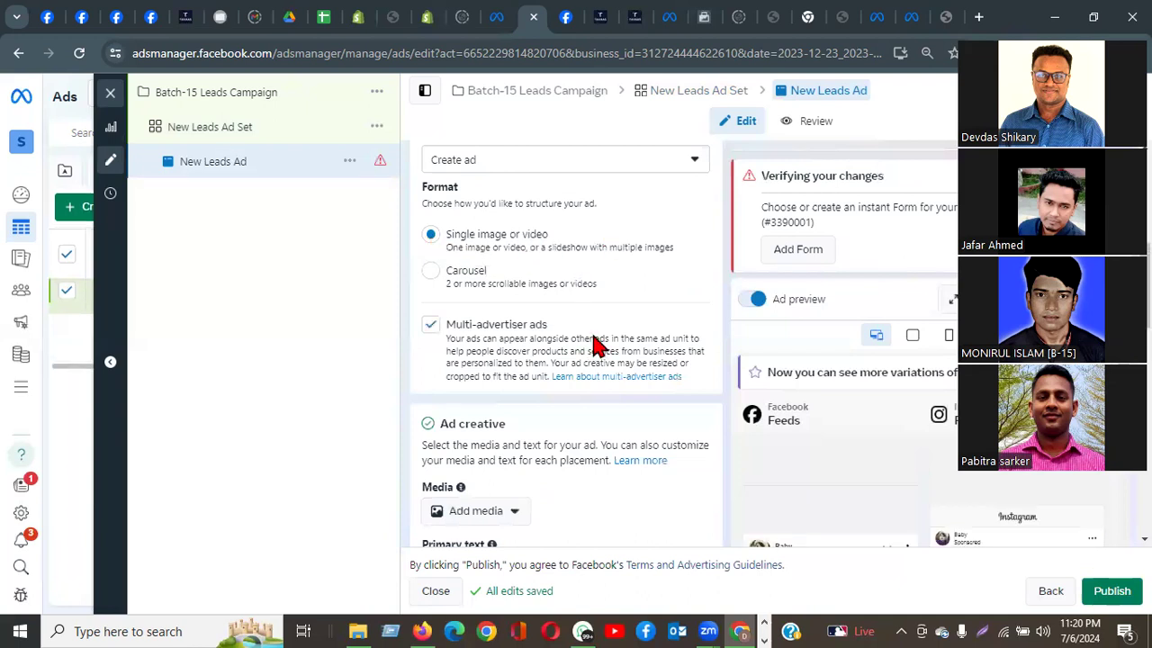
scroll(594, 346, "down", 2)
scroll(531, 401, "down", 4)
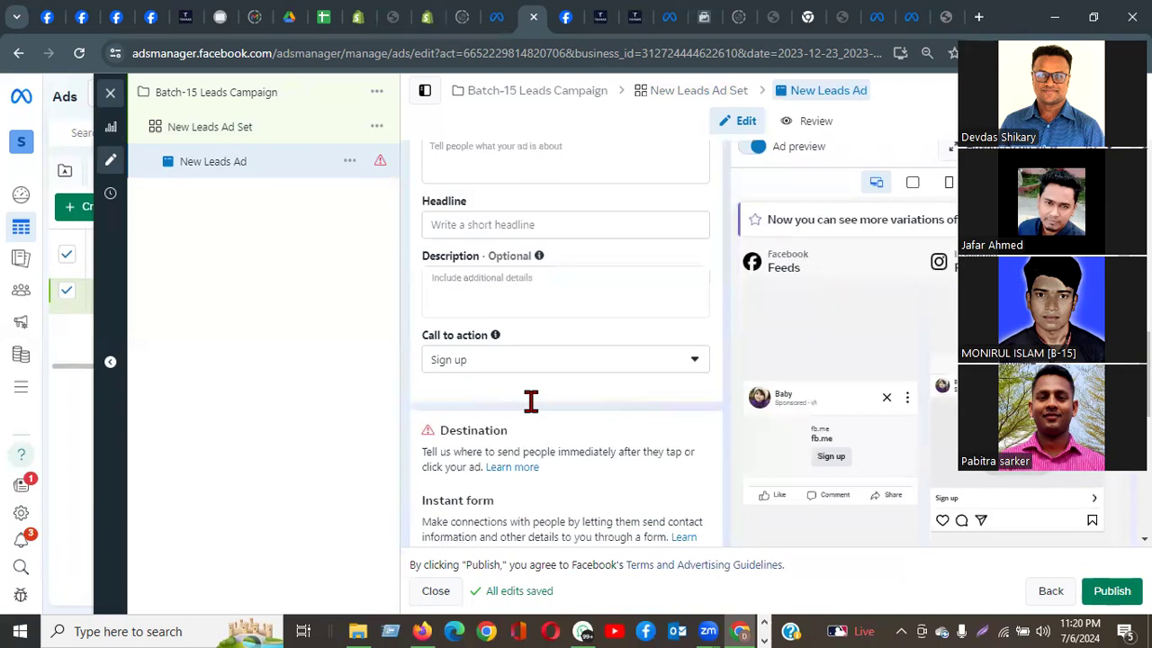
scroll(531, 402, "down", 2)
scroll(530, 398, "up", 10)
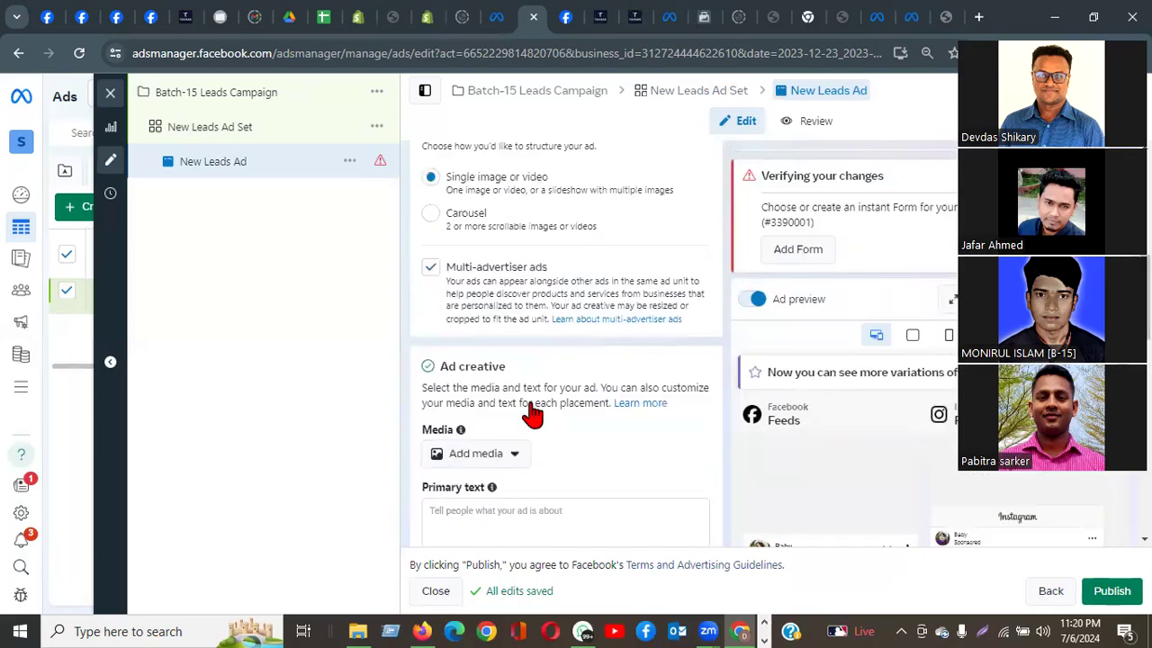
scroll(529, 378, "up", 3)
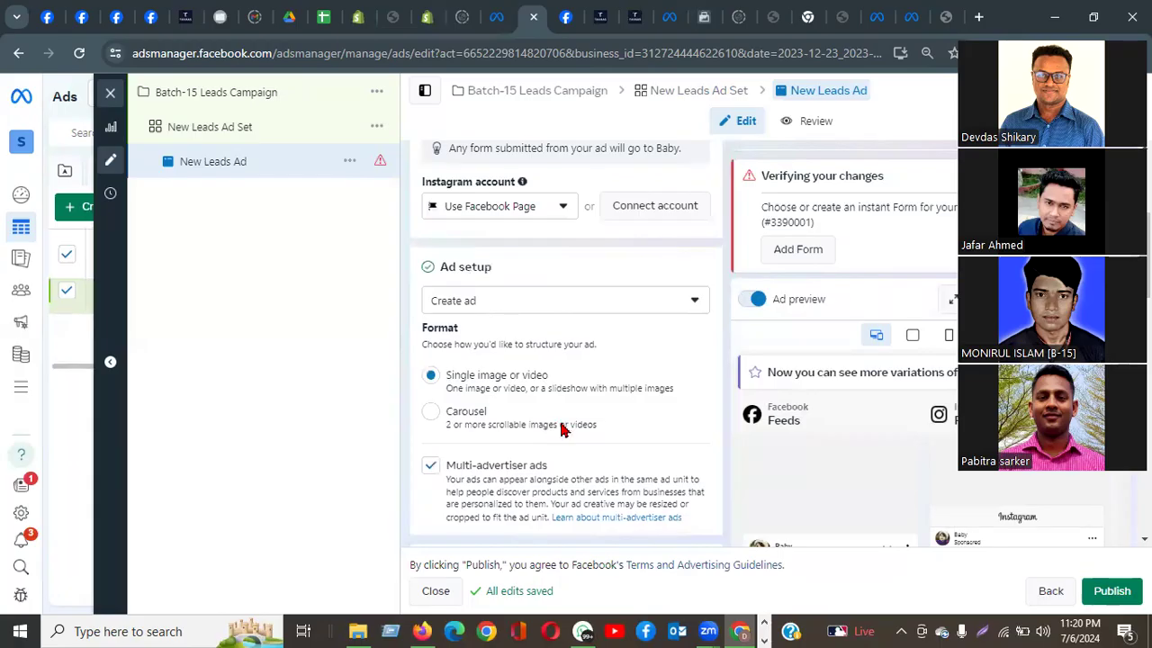
scroll(531, 399, "down", 4)
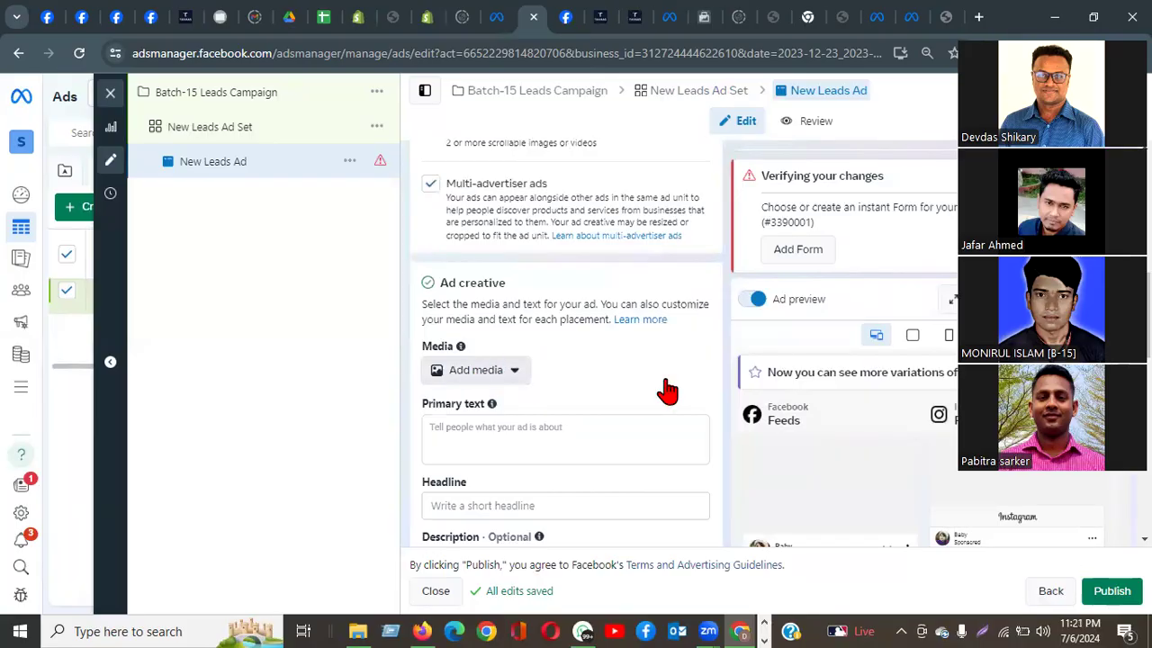
Step: Switch to the BASTU Properties Limited Facebook page and browse its posts for real estate ad text and images
key("ctrl+Tab")
scroll(667, 389, "down", 2)
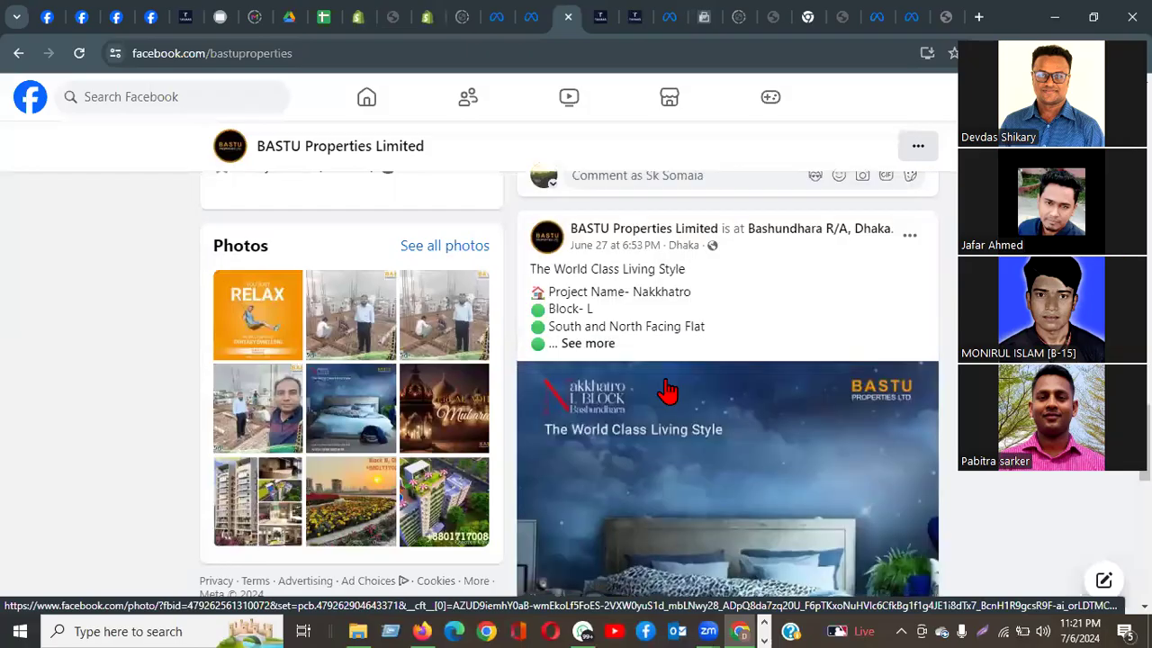
scroll(667, 389, "down", 2)
scroll(666, 389, "down", 5)
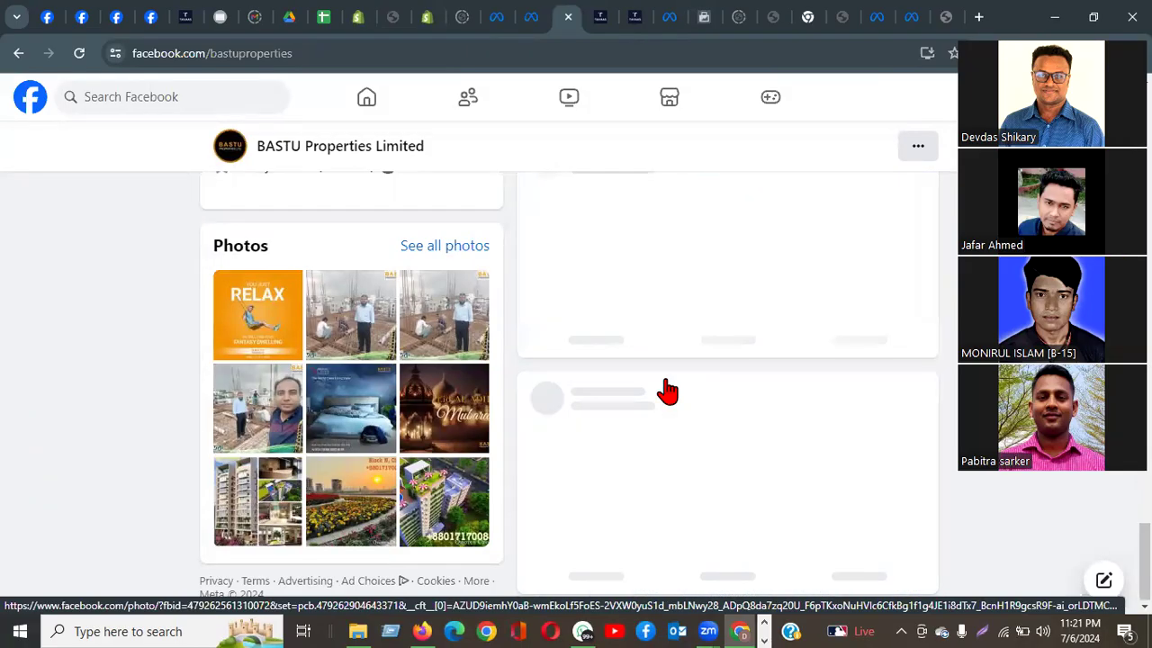
scroll(666, 389, "down", 5)
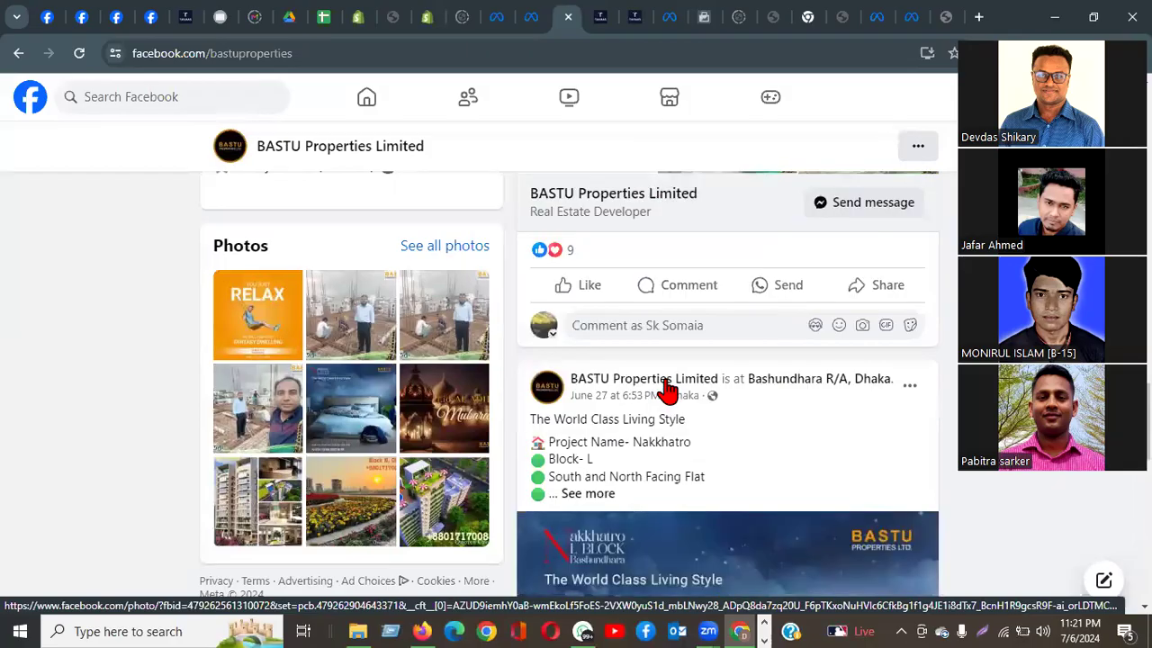
scroll(666, 378, "down", 10)
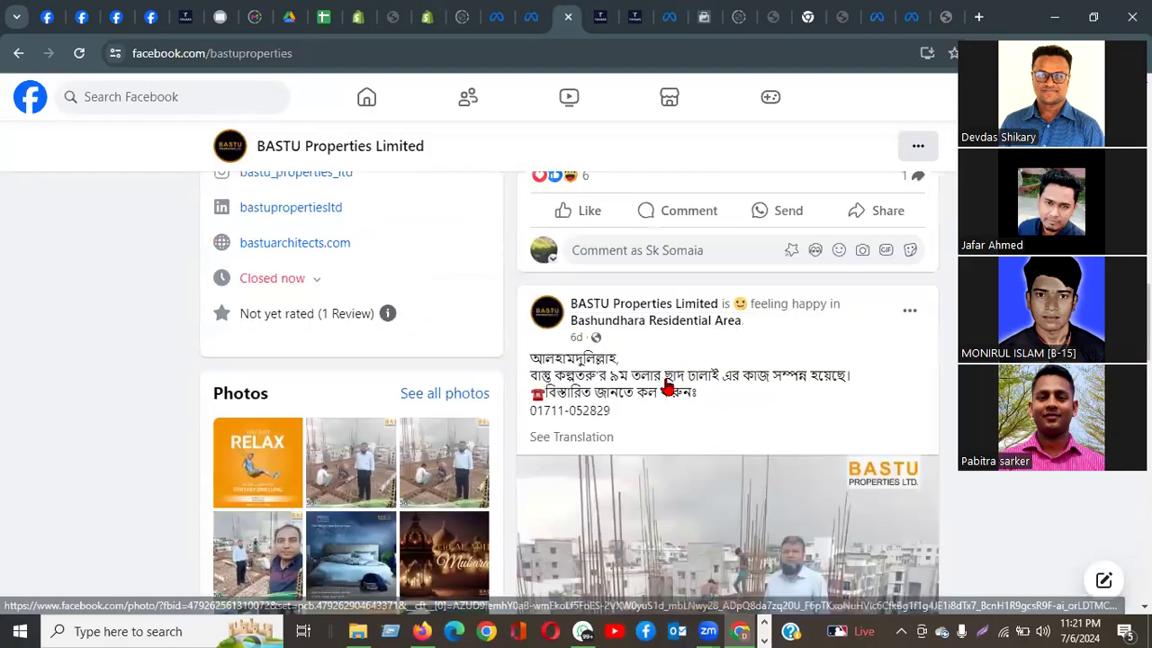
scroll(669, 389, "down", 3)
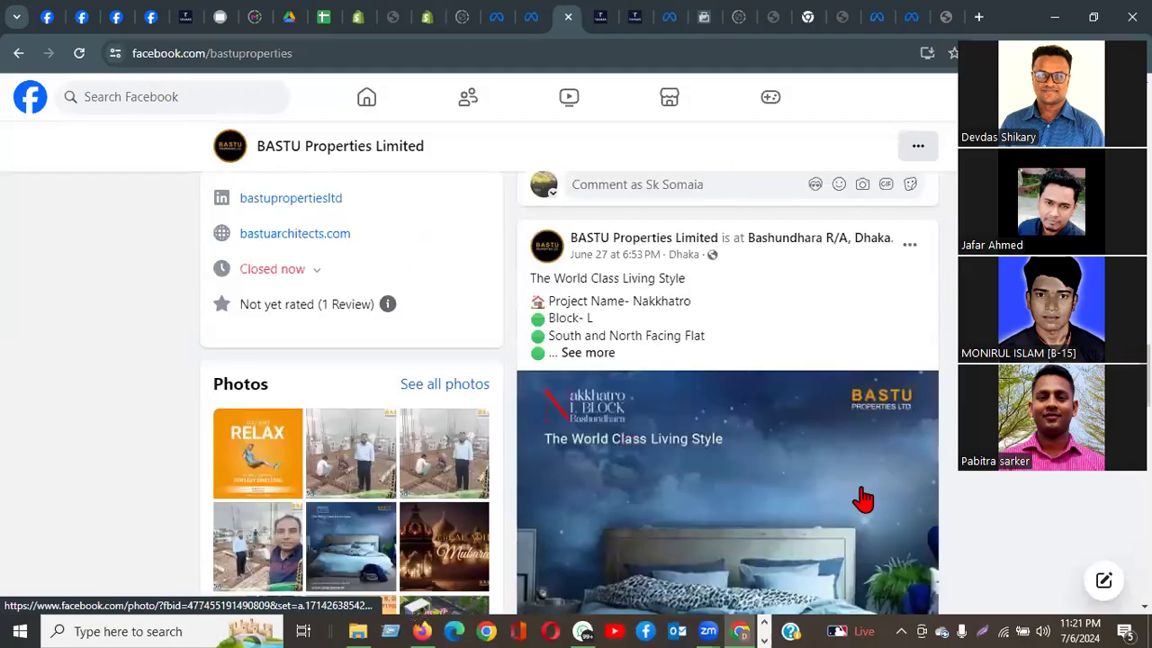
scroll(746, 491, "down", 2)
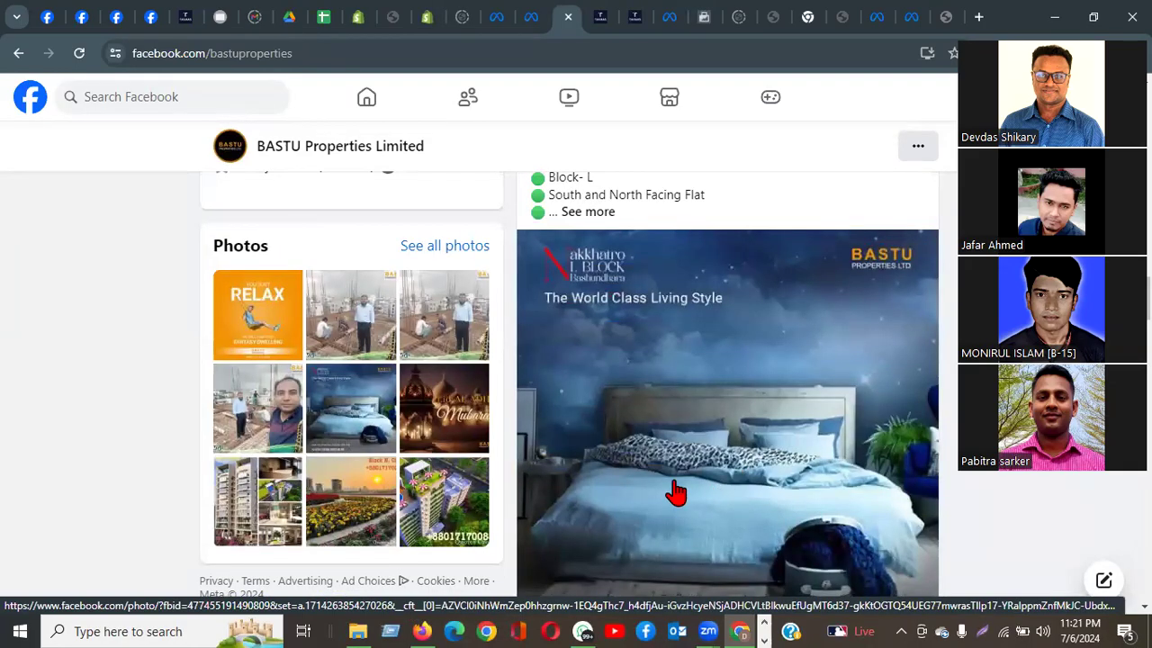
scroll(676, 491, "down", 8)
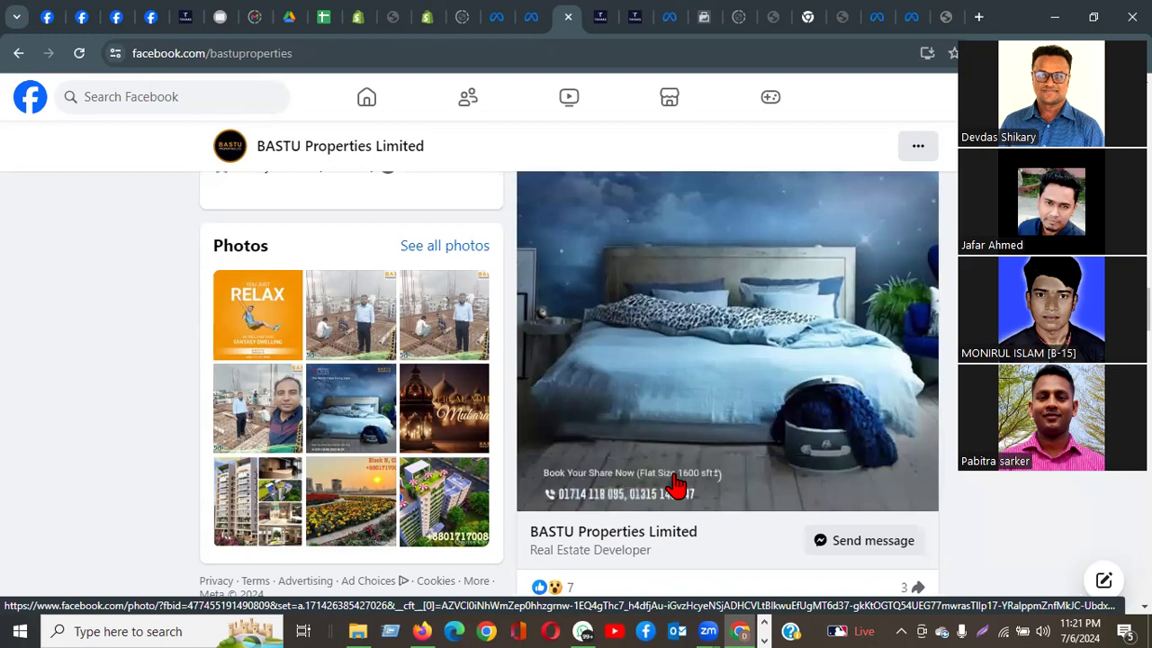
scroll(689, 369, "down", 3)
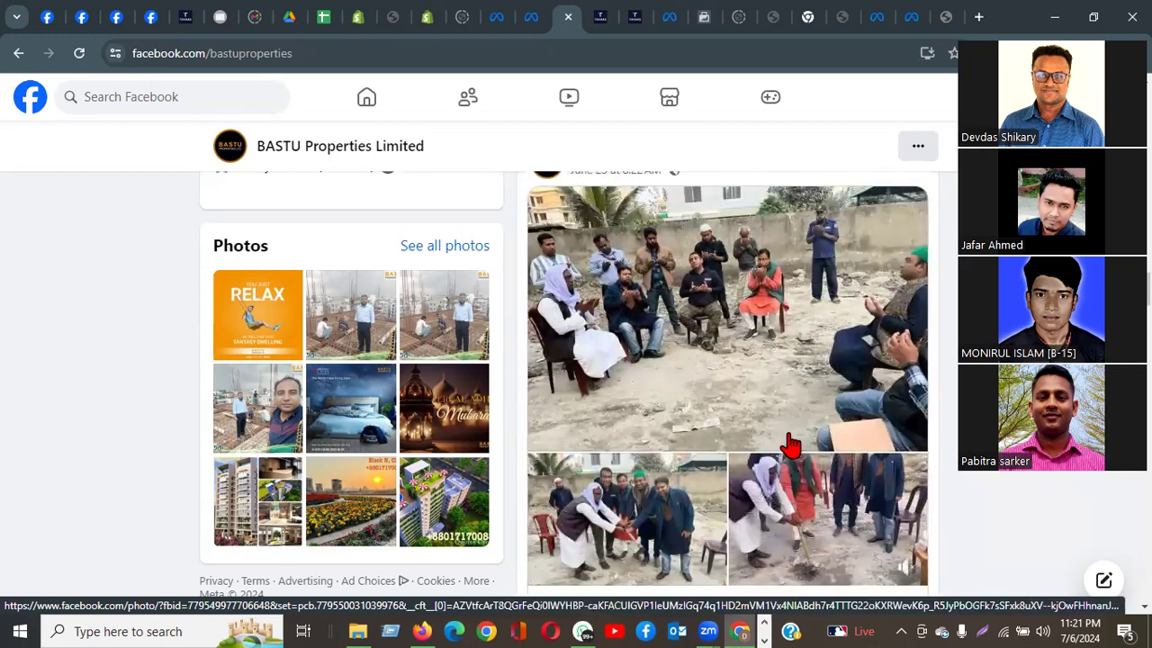
scroll(790, 443, "down", 5)
scroll(791, 443, "down", 5)
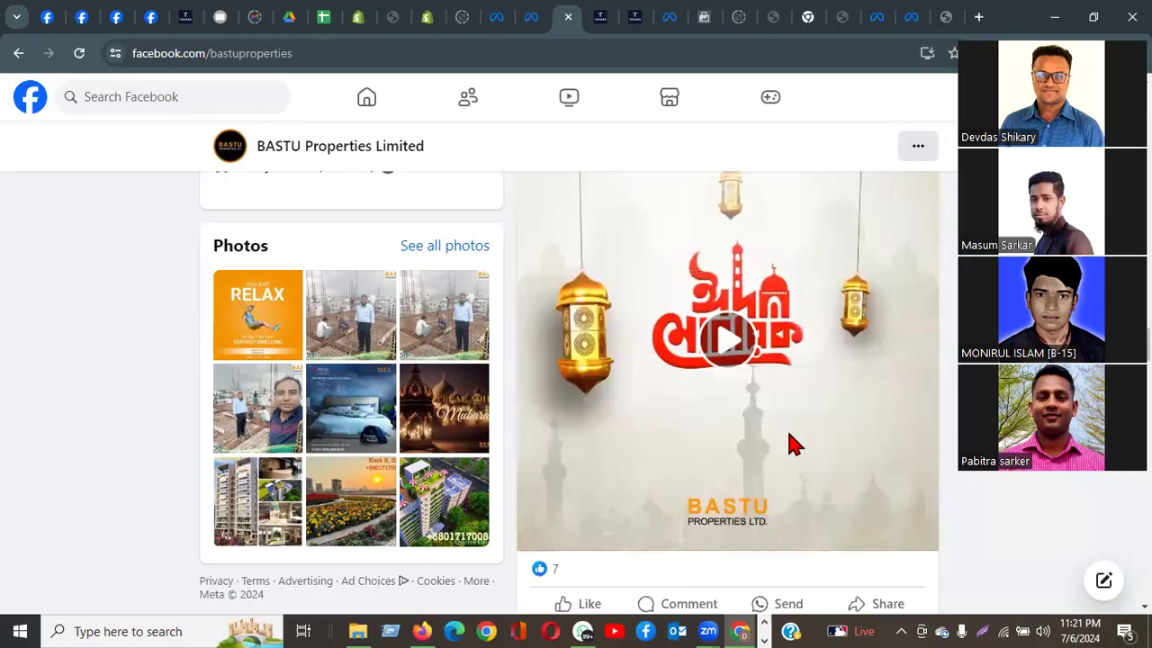
scroll(789, 443, "down", 5)
scroll(788, 442, "down", 5)
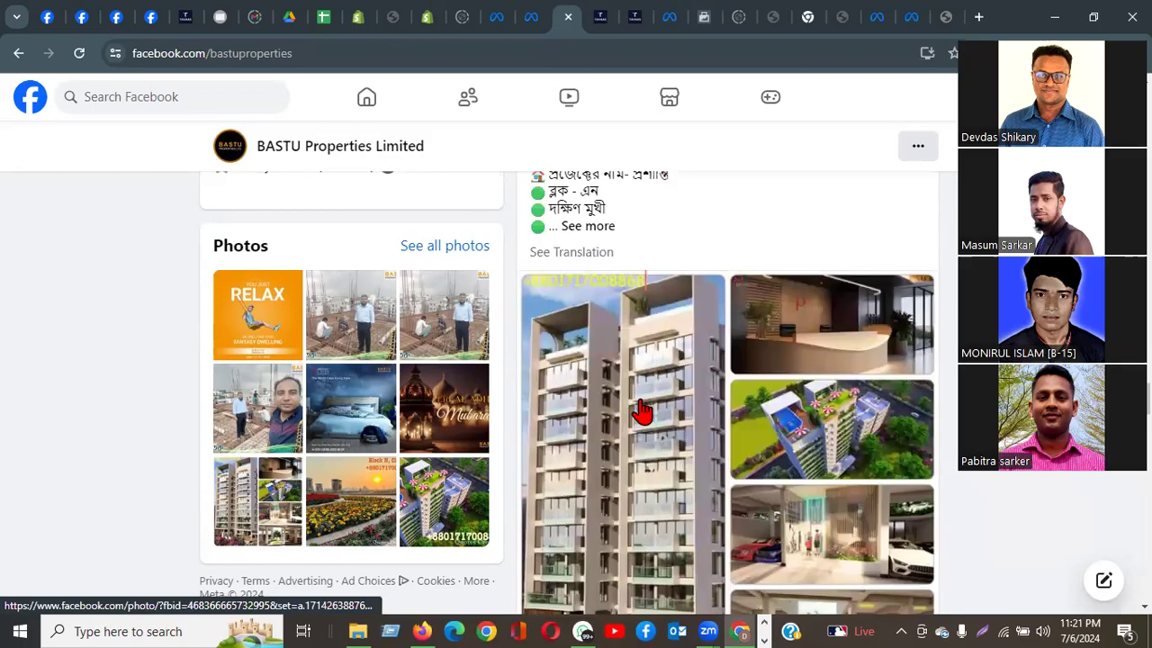
Step: Expand the June 12 apartment project post and examine its images, headline and opening description
scroll(642, 412, "up", 2)
scroll(666, 417, "down", 3)
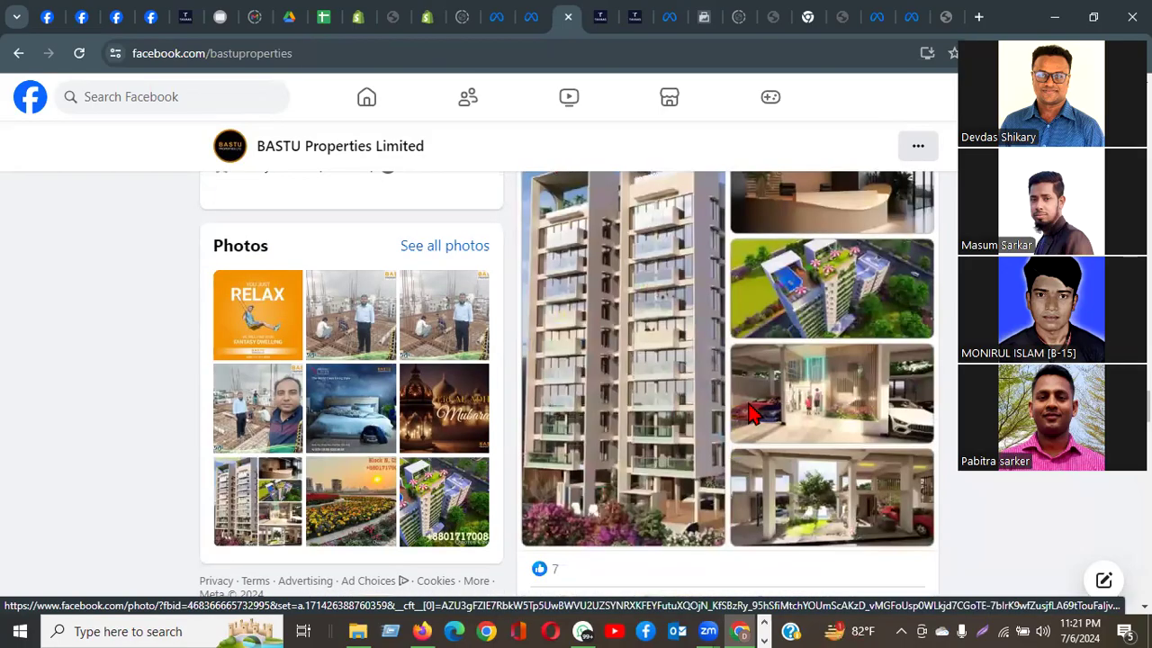
scroll(613, 437, "up", 5)
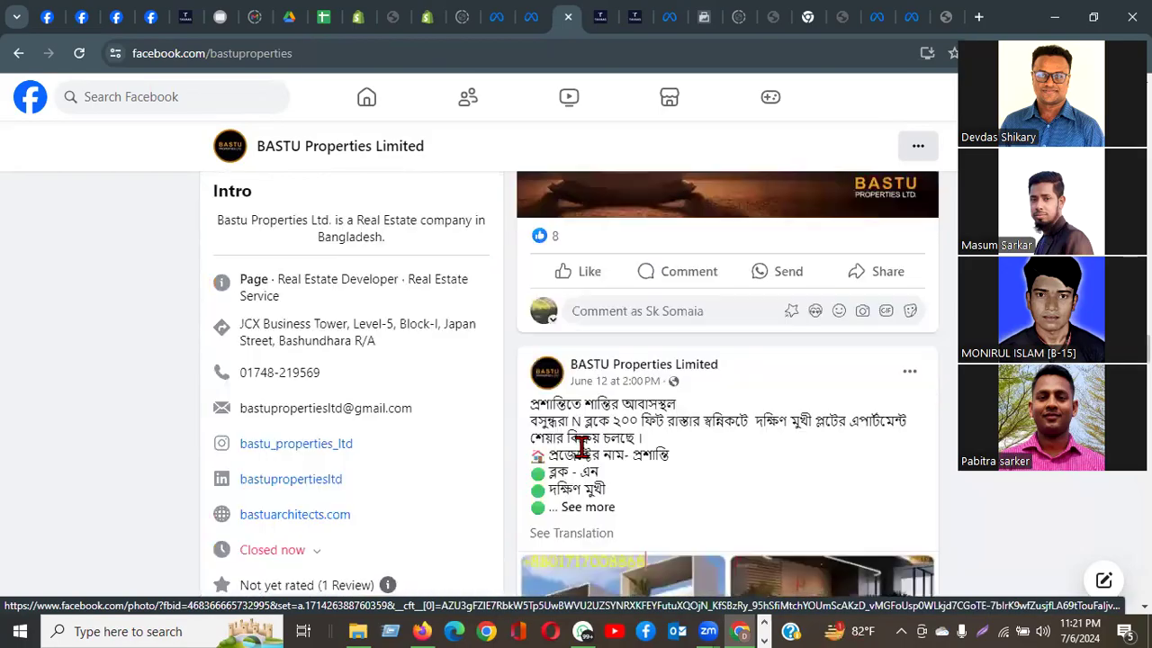
left_click(588, 506)
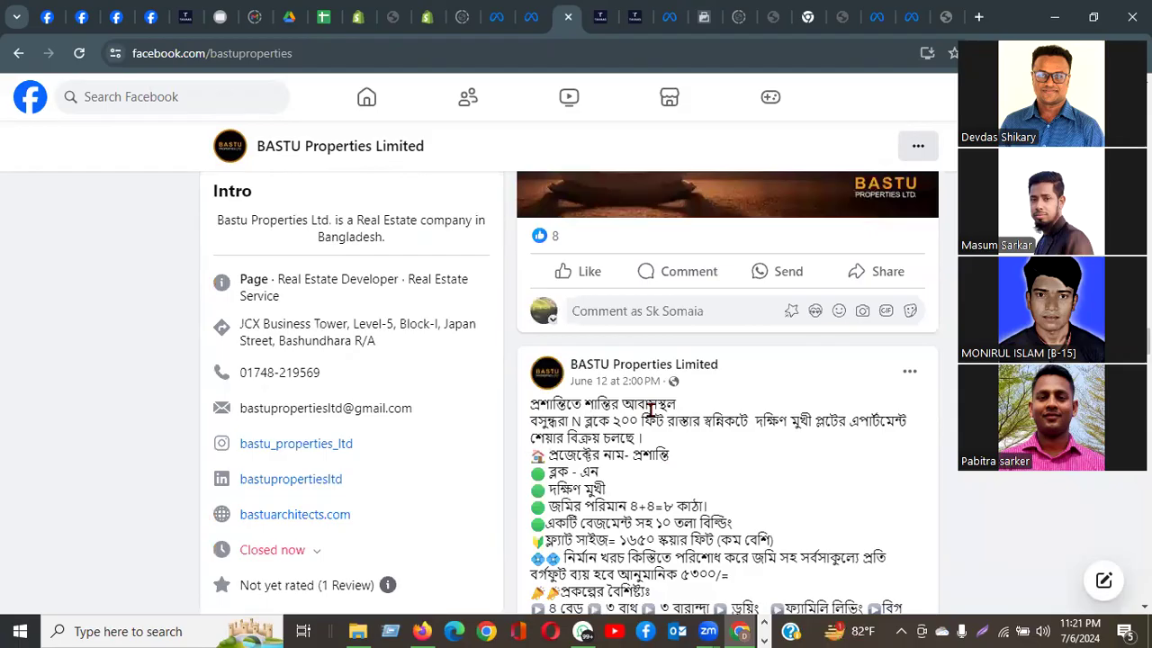
triple_click(540, 402)
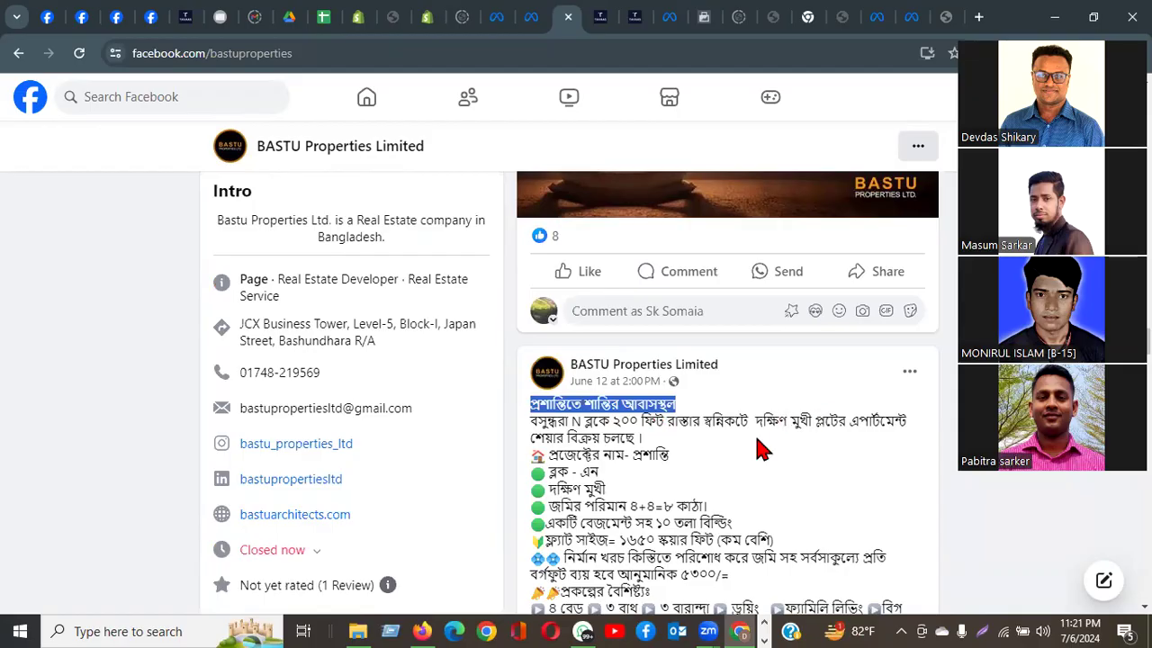
left_click_drag(638, 439, 520, 414)
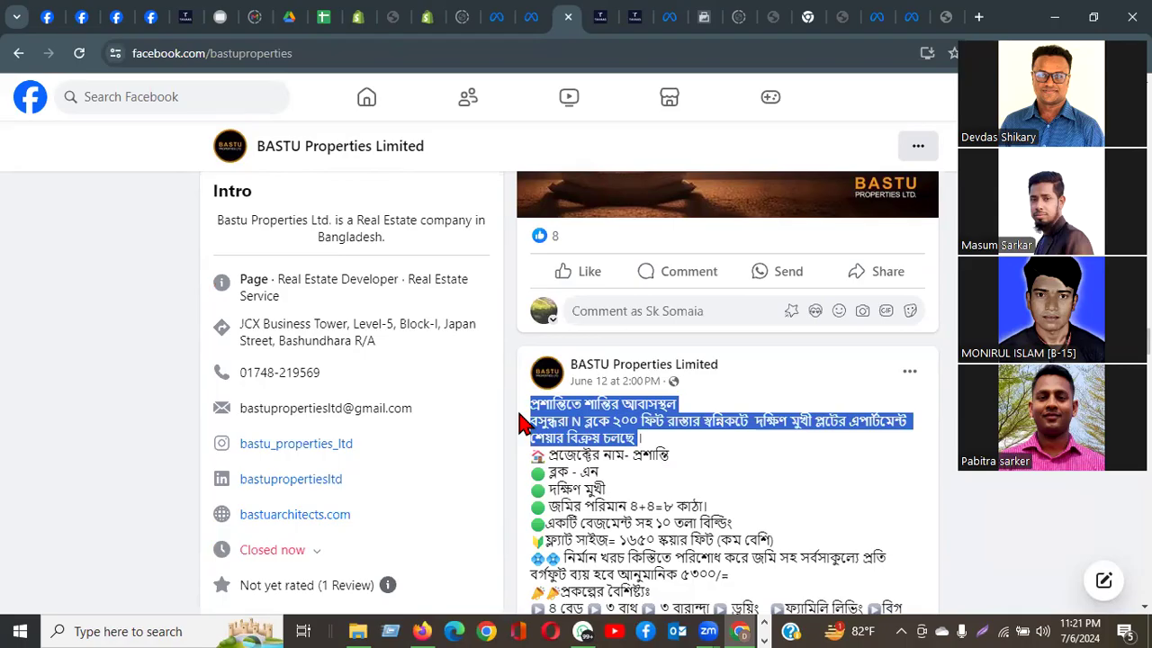
left_click(678, 420)
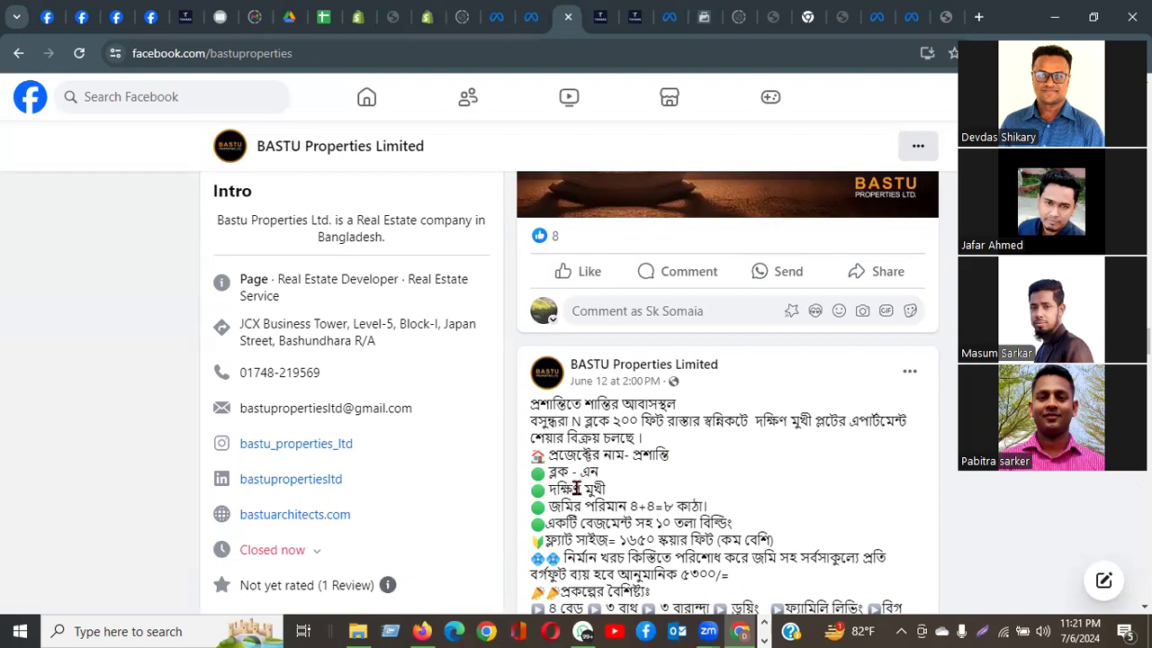
Step: Read the June 12 post's building height, flat size, cost, features and facilities through to its project images
left_click_drag(570, 508, 720, 527)
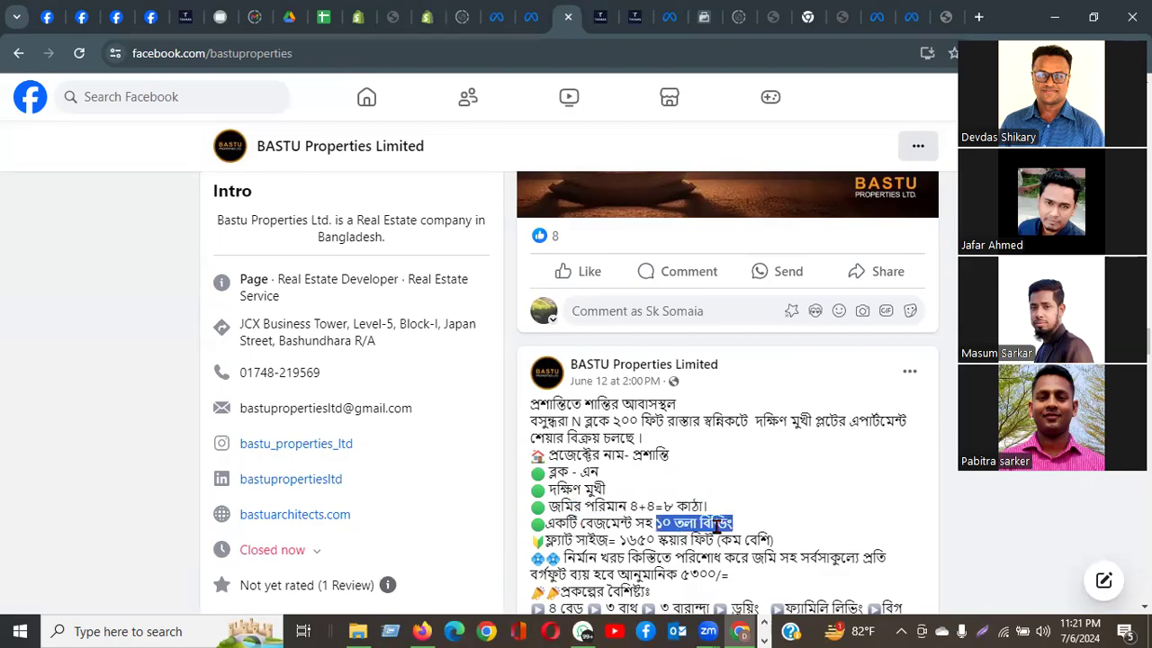
left_click_drag(619, 540, 814, 544)
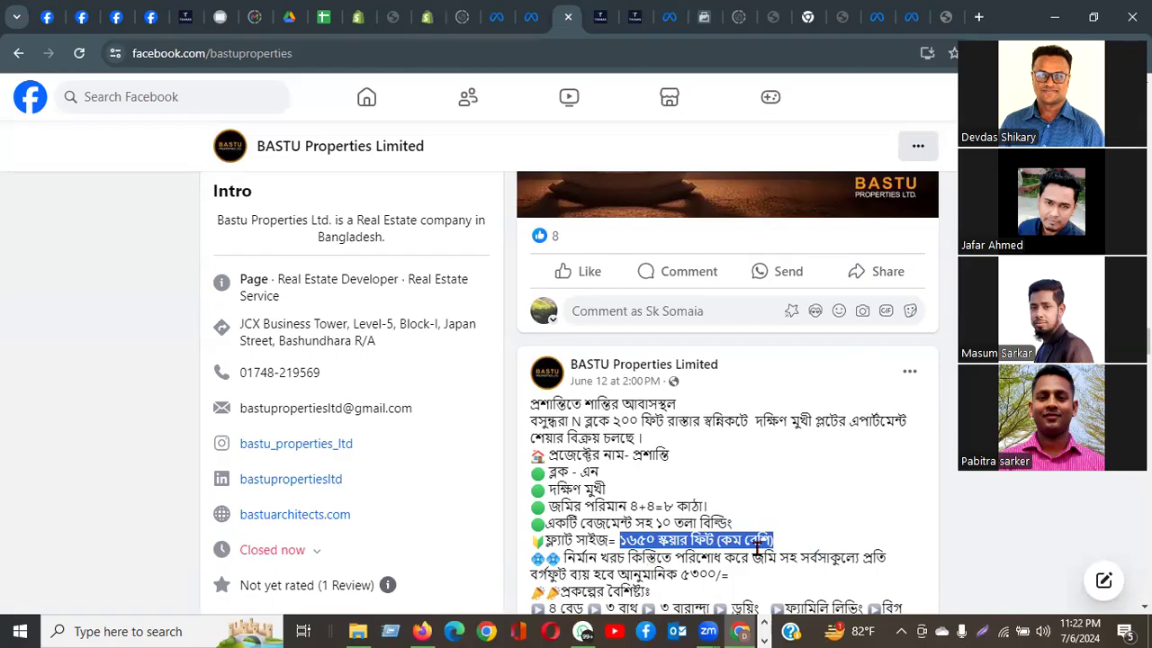
scroll(757, 547, "down", 2)
scroll(577, 500, "down", 2)
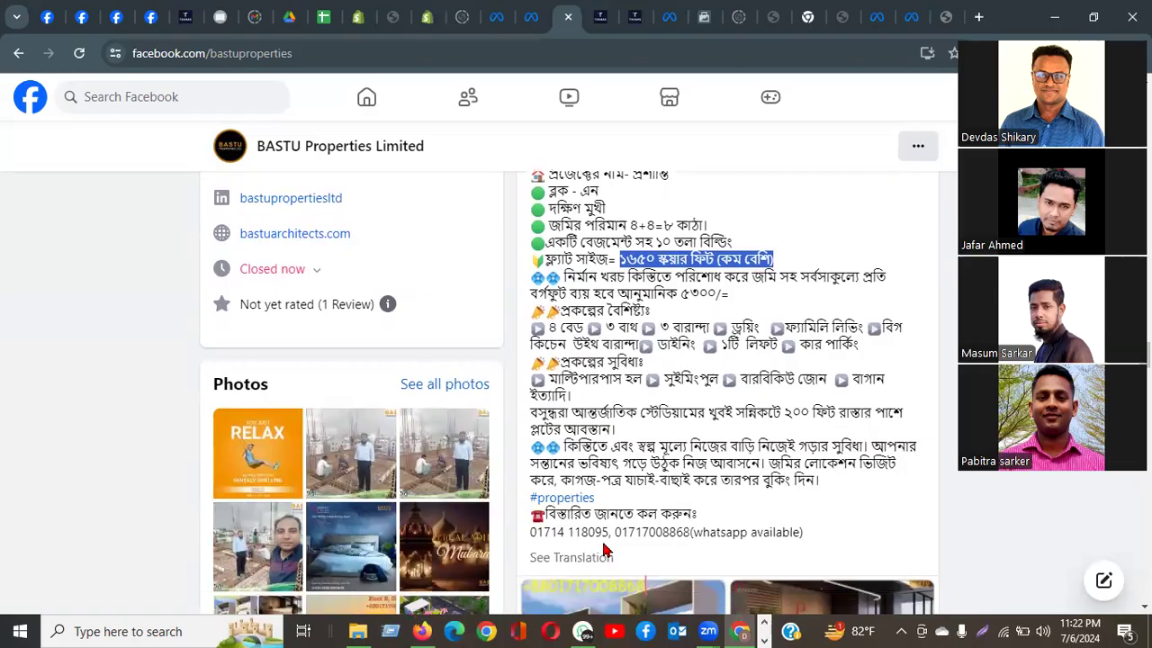
left_click_drag(560, 285, 784, 450)
scroll(816, 432, "down", 2)
scroll(813, 447, "down", 4)
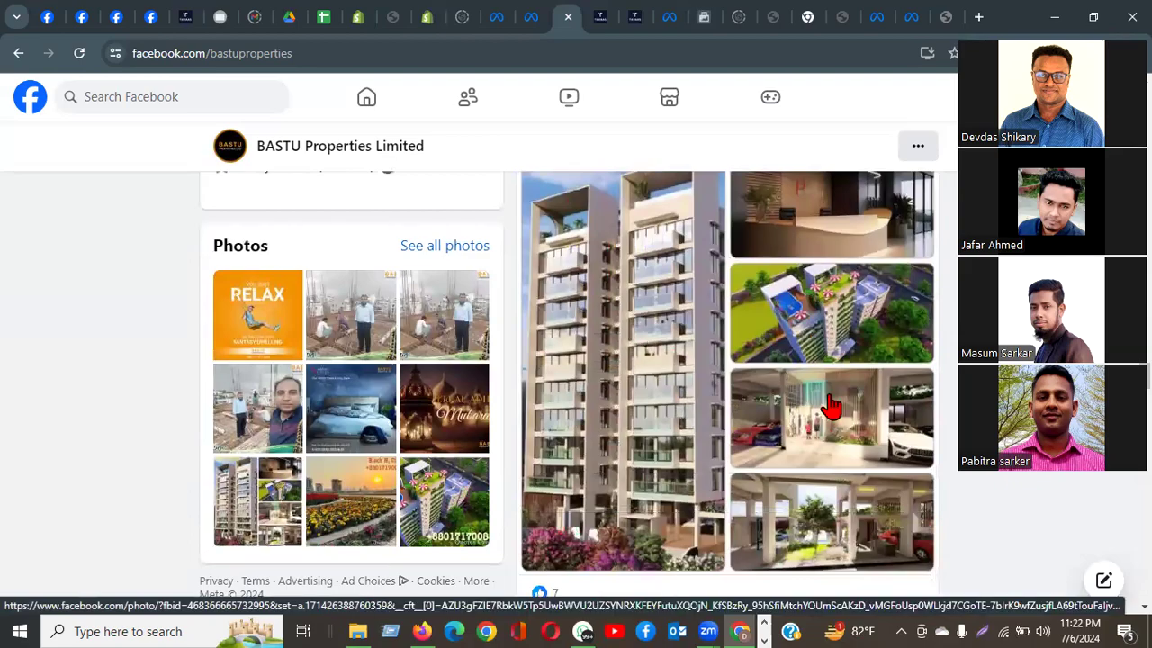
Step: Open the June 12 post's apartment collage and save it as a JPEG image in the Downloads folder, then close the photo view
left_click(828, 323)
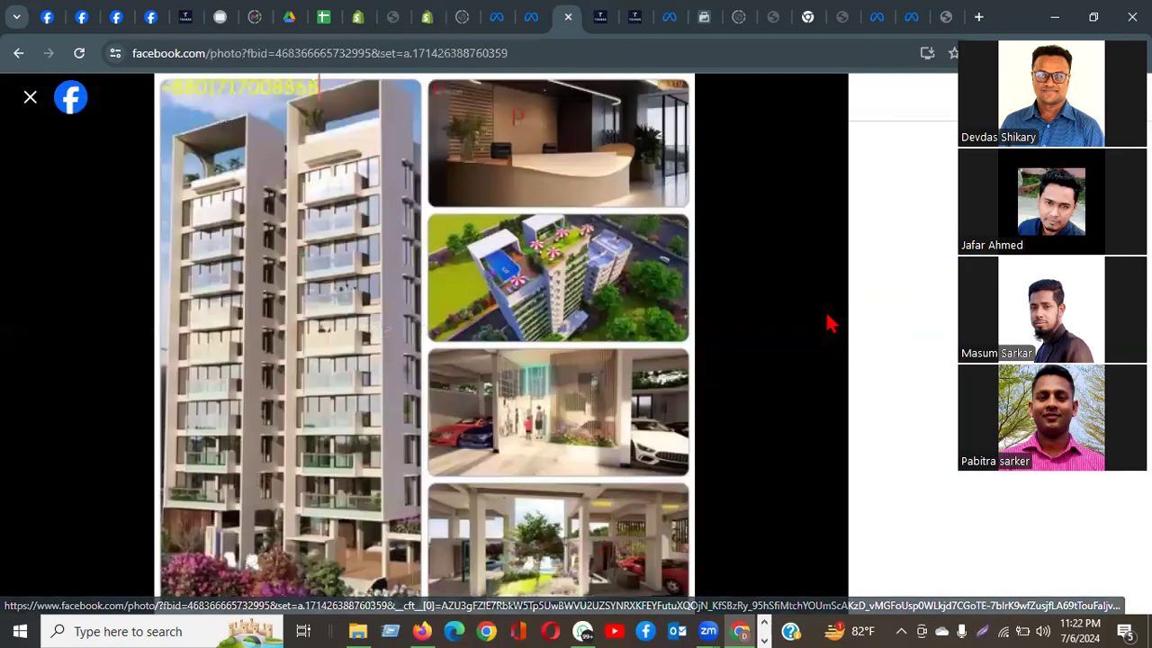
right_click(387, 284)
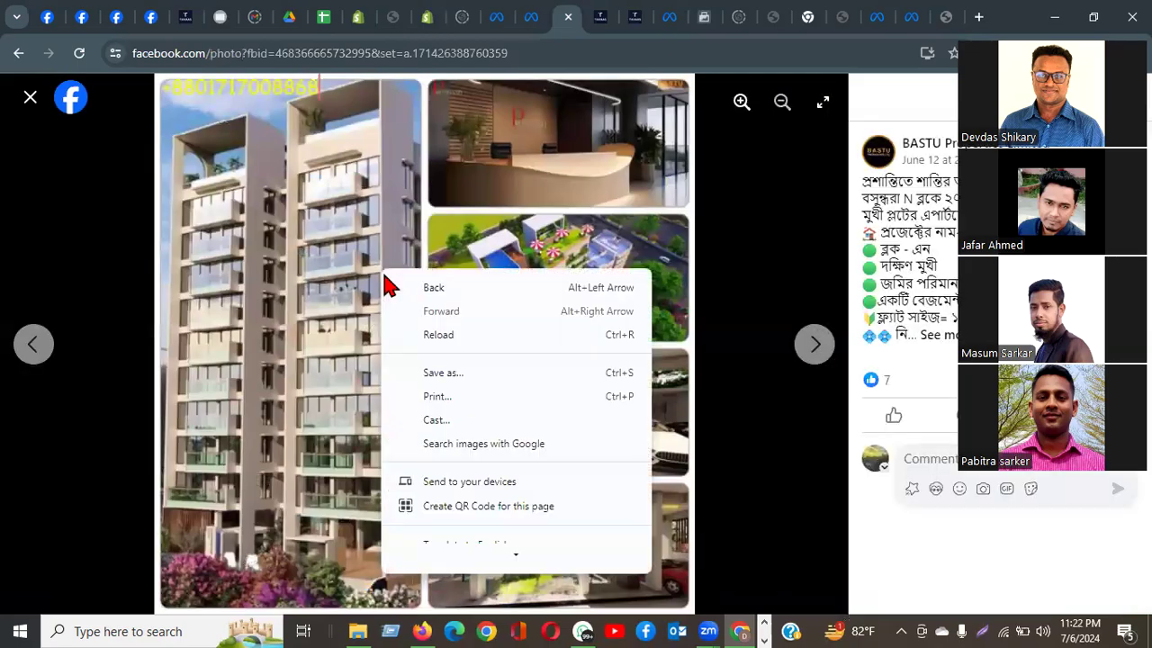
left_click(634, 583)
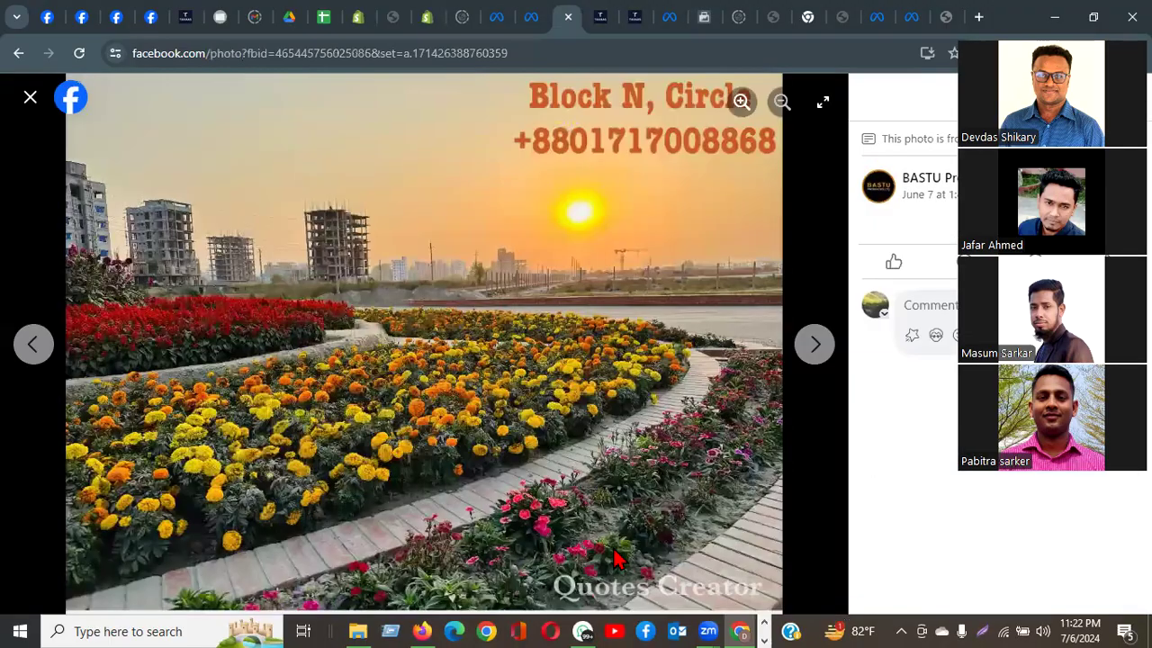
left_click(19, 356)
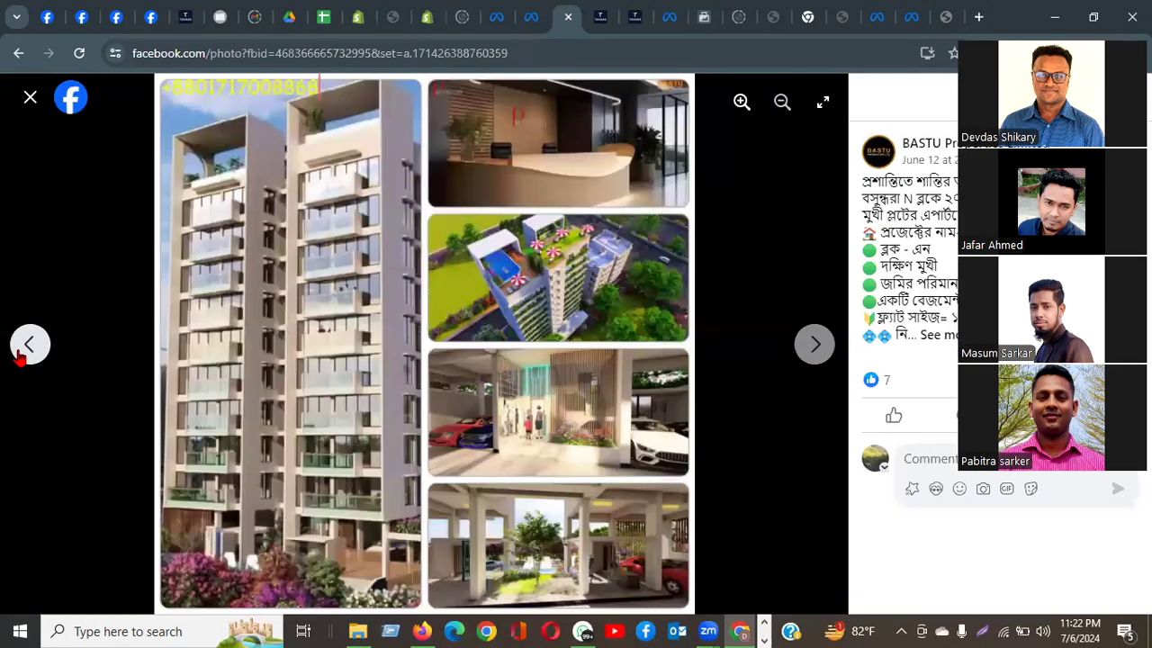
right_click(441, 308)
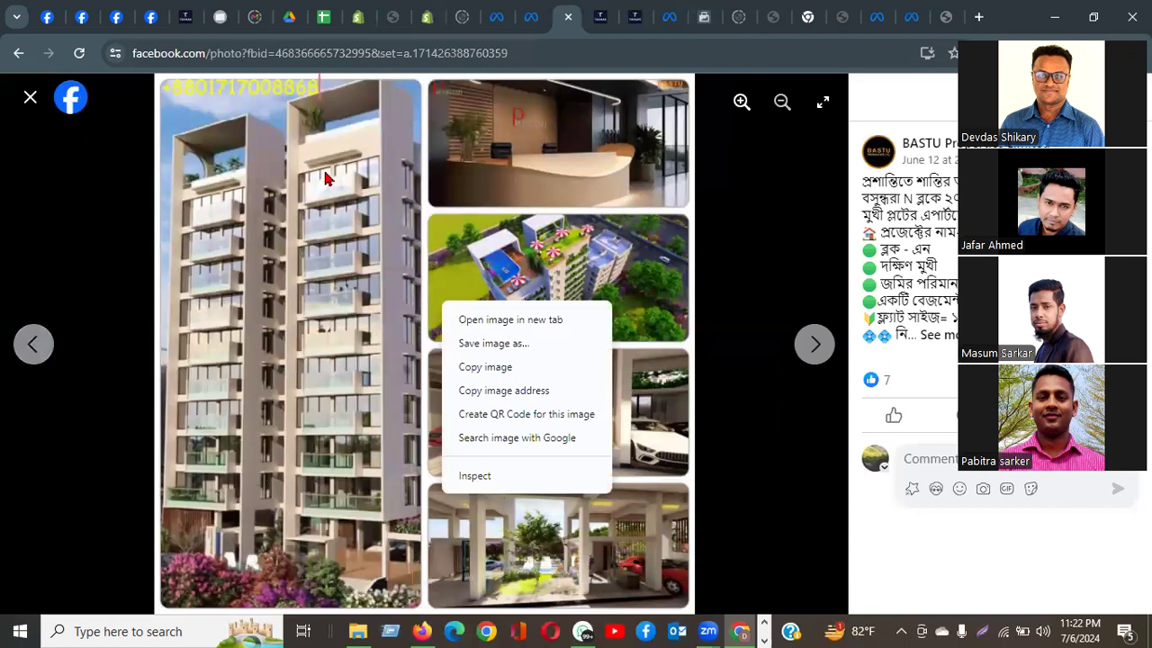
left_click(513, 348)
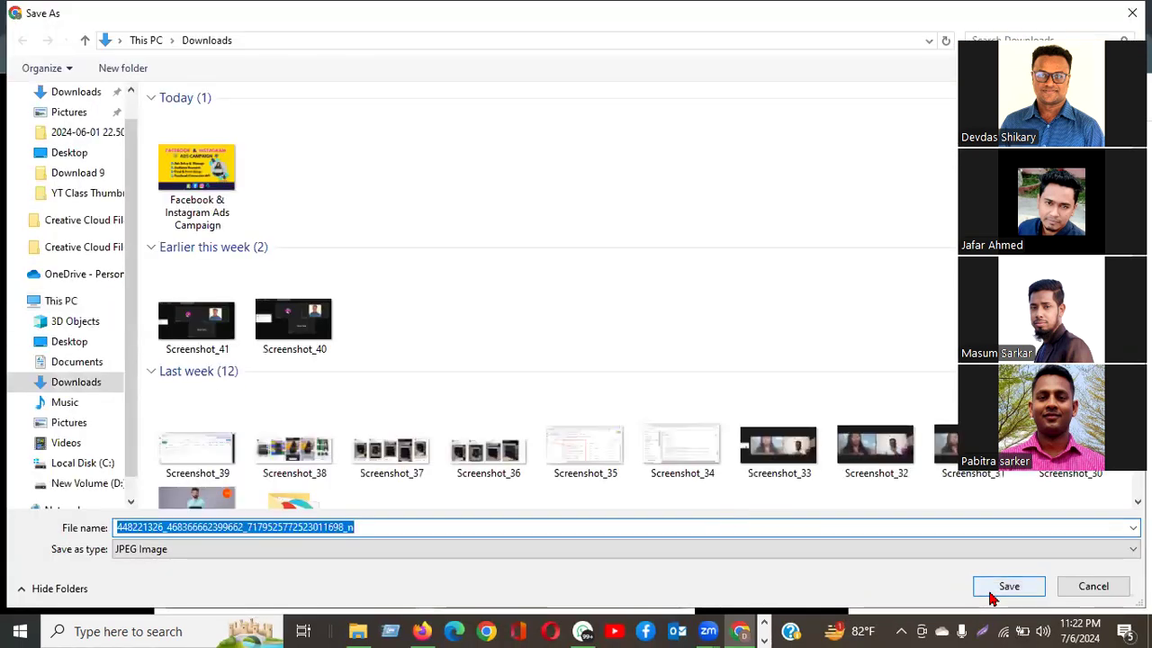
left_click(990, 593)
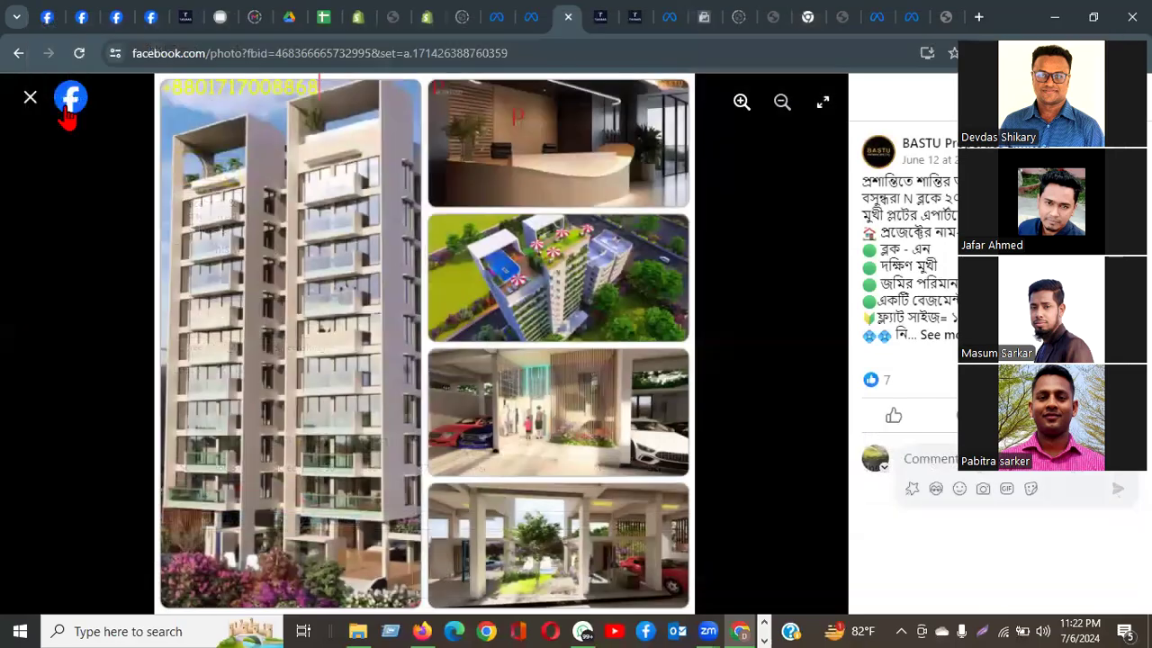
key("Escape")
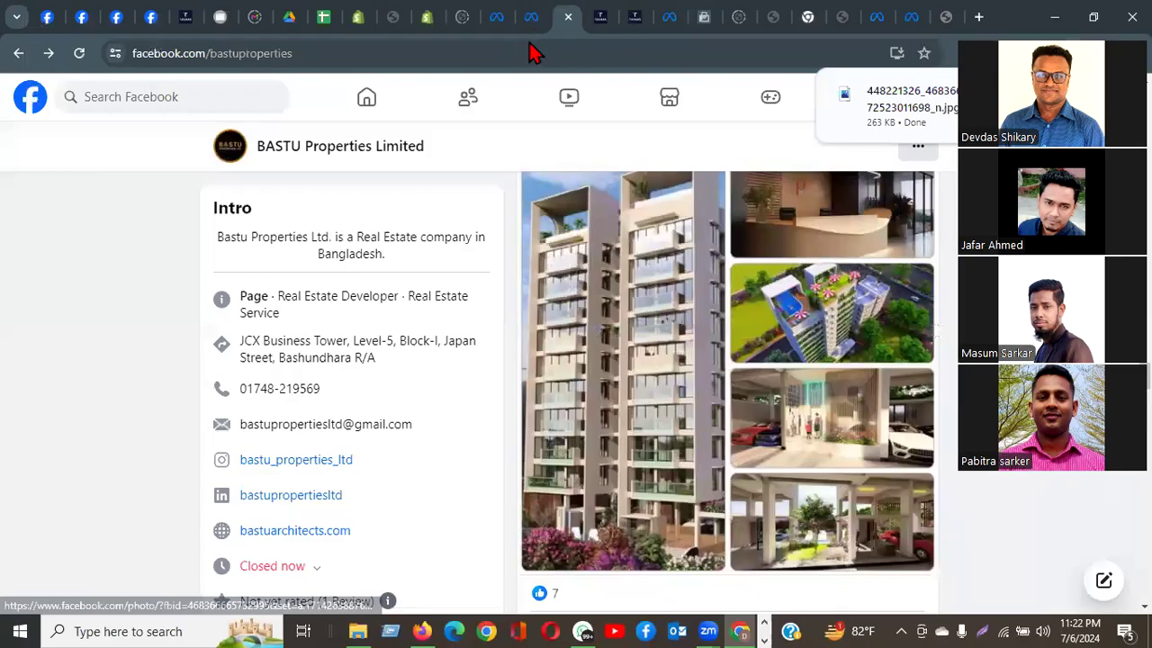
Step: Upload the saved apartment collage from Downloads as the New Leads Ad's image in Ads Manager and accept the suggested placement crops
key("ctrl+shift+Tab")
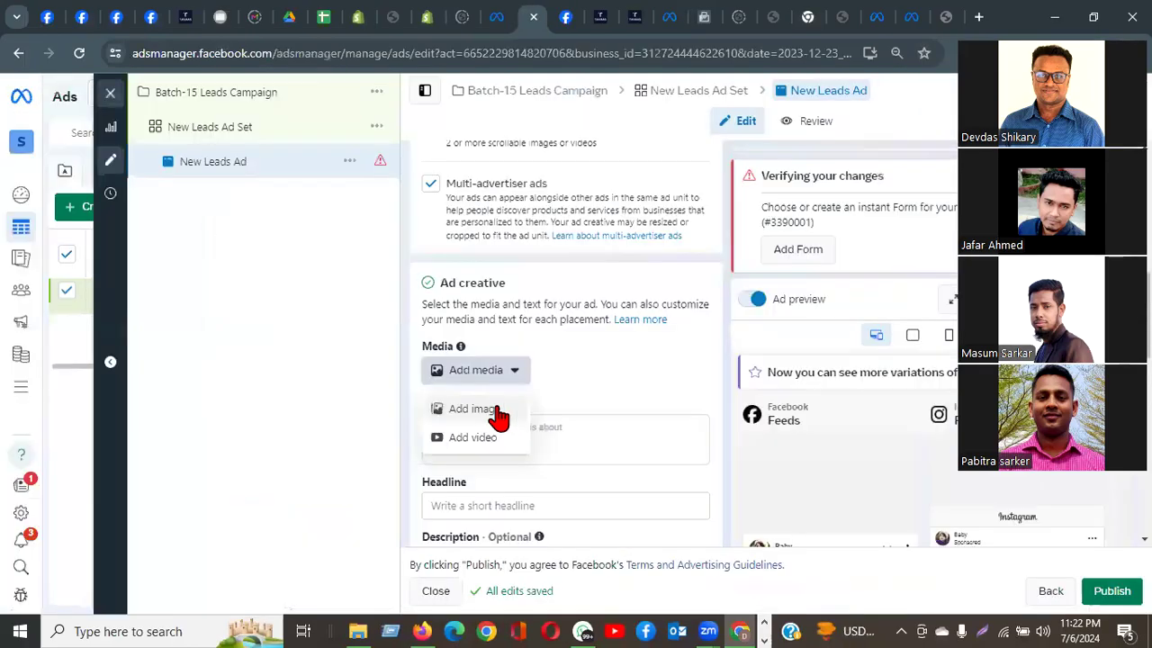
left_click(495, 411)
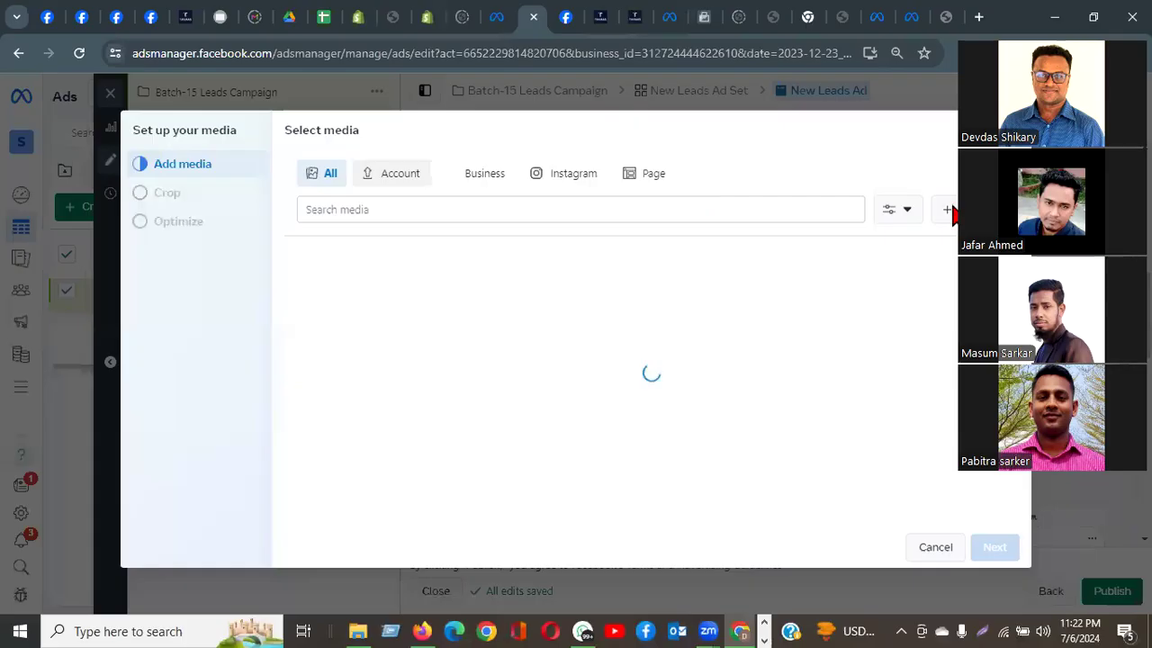
left_click(371, 248)
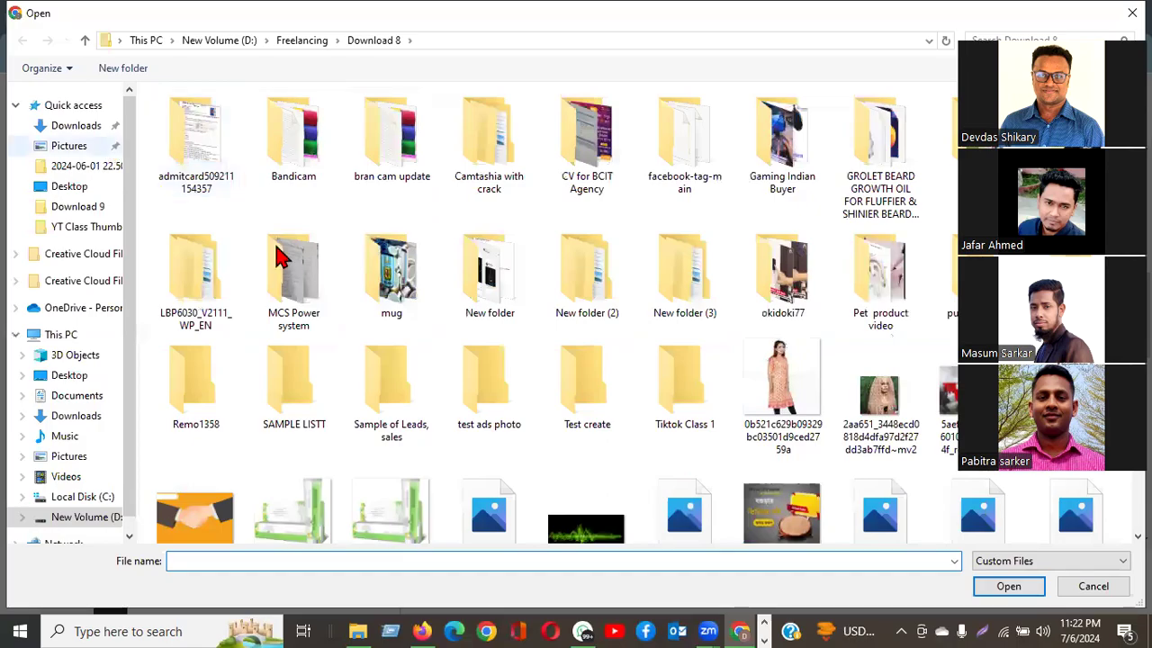
left_click(94, 135)
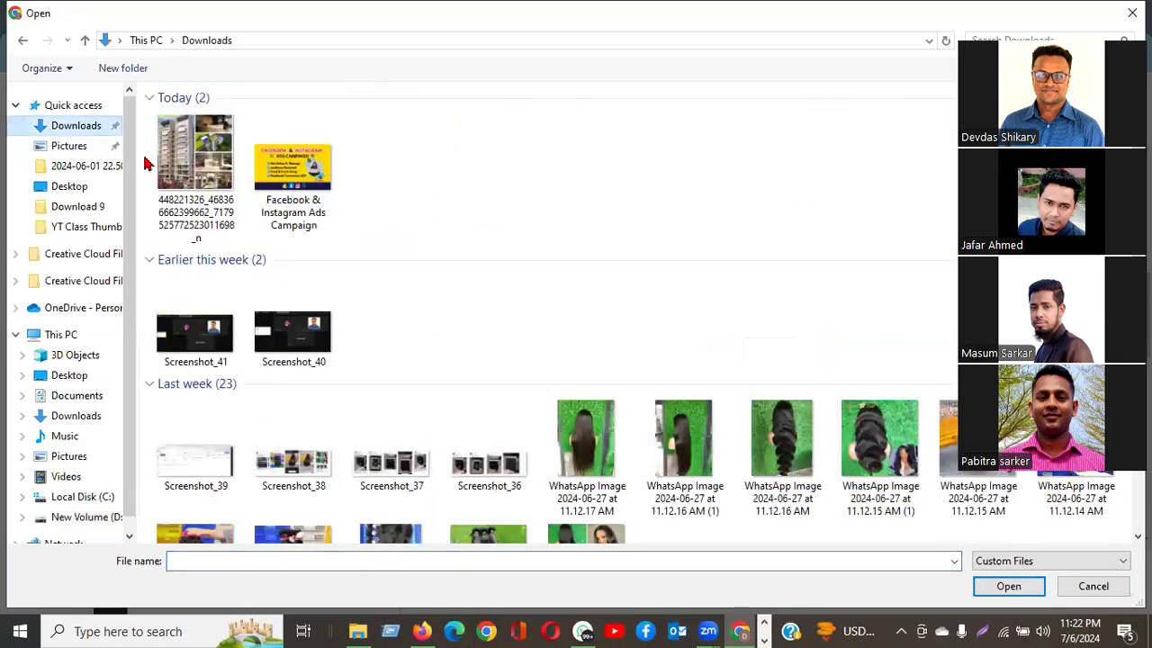
left_click(233, 214)
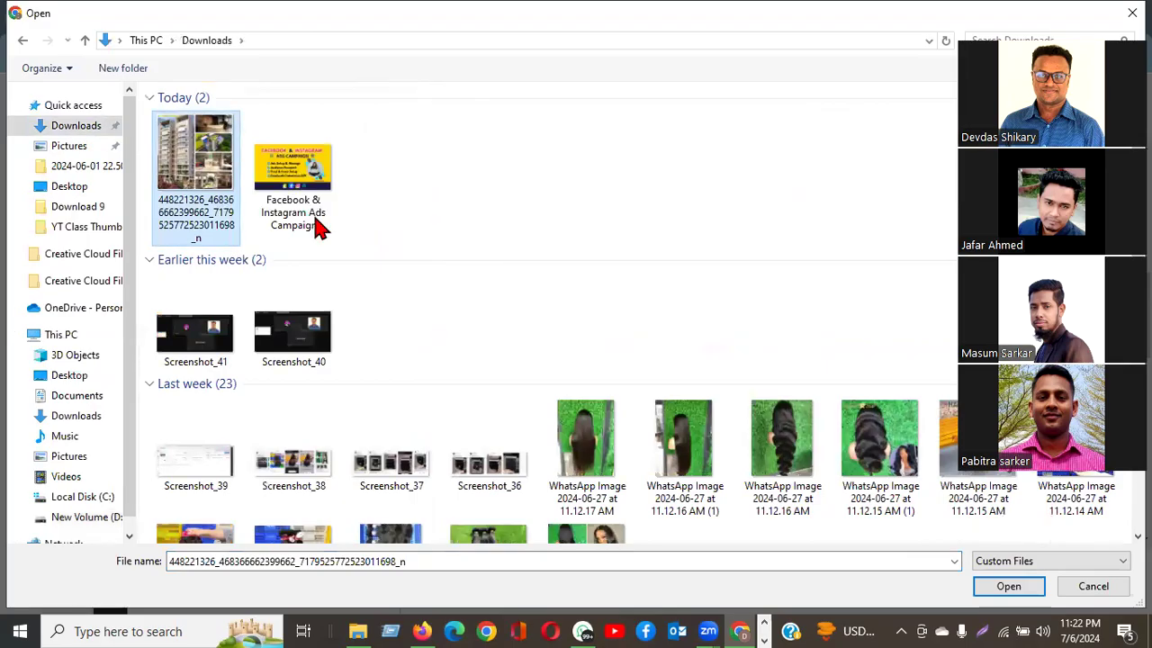
double_click(781, 424)
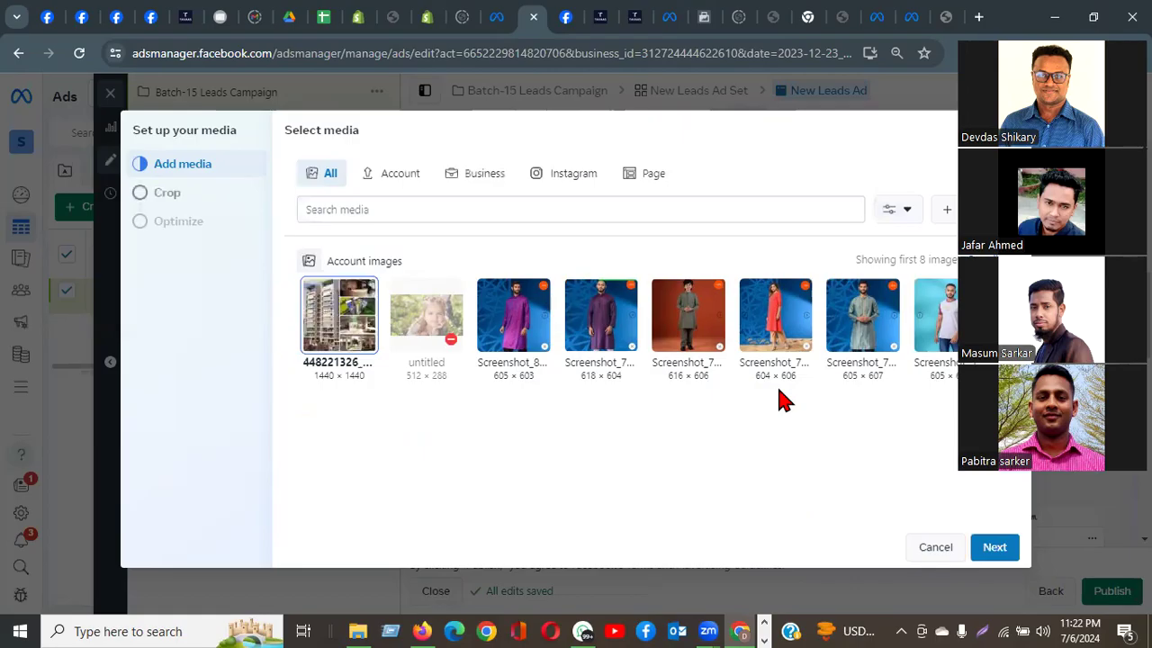
left_click(990, 551)
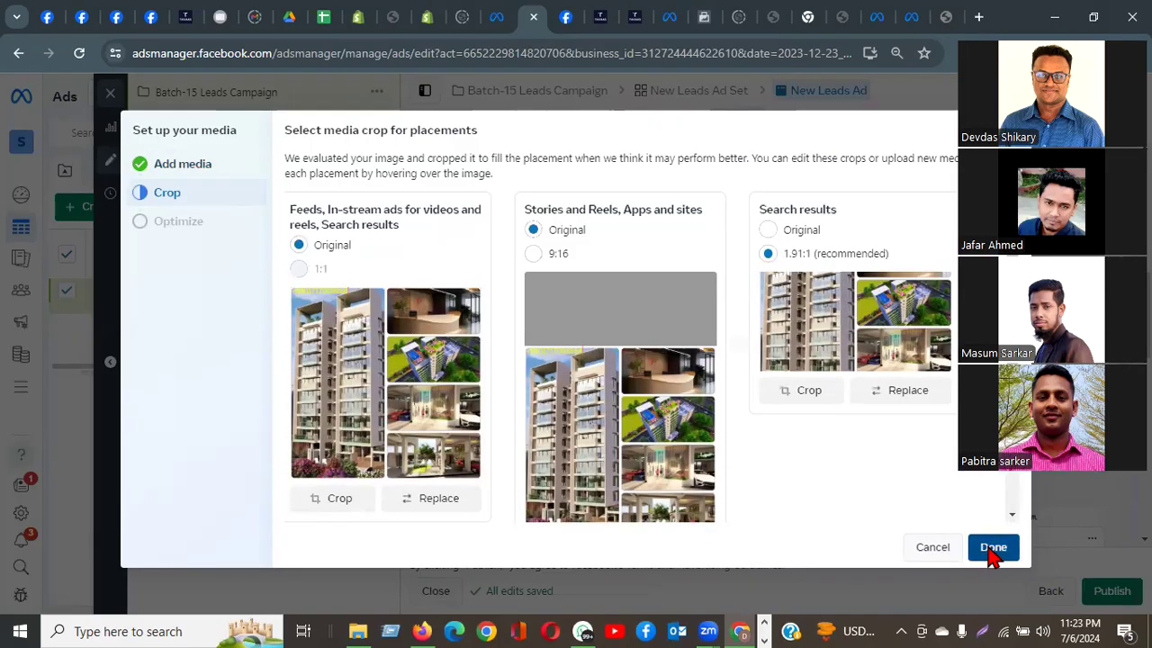
left_click(993, 551)
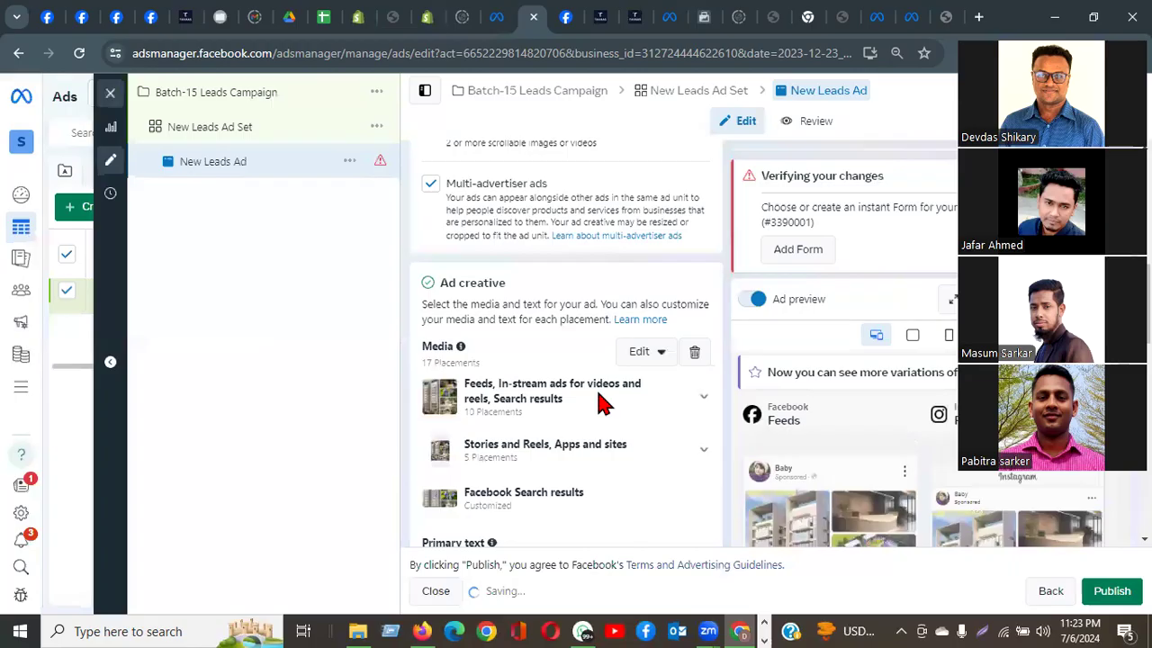
Step: Copy the June 12 Facebook post's text, from its opening line through the booking sentence, into the ad's primary text
scroll(571, 399, "down", 2)
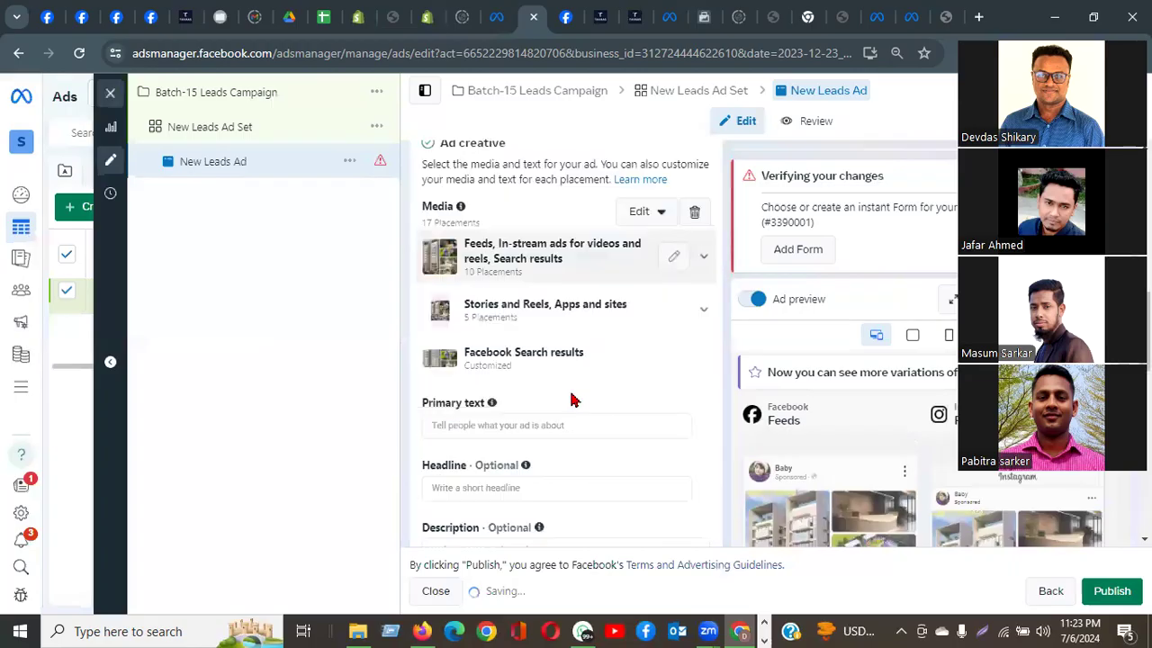
left_click(514, 428)
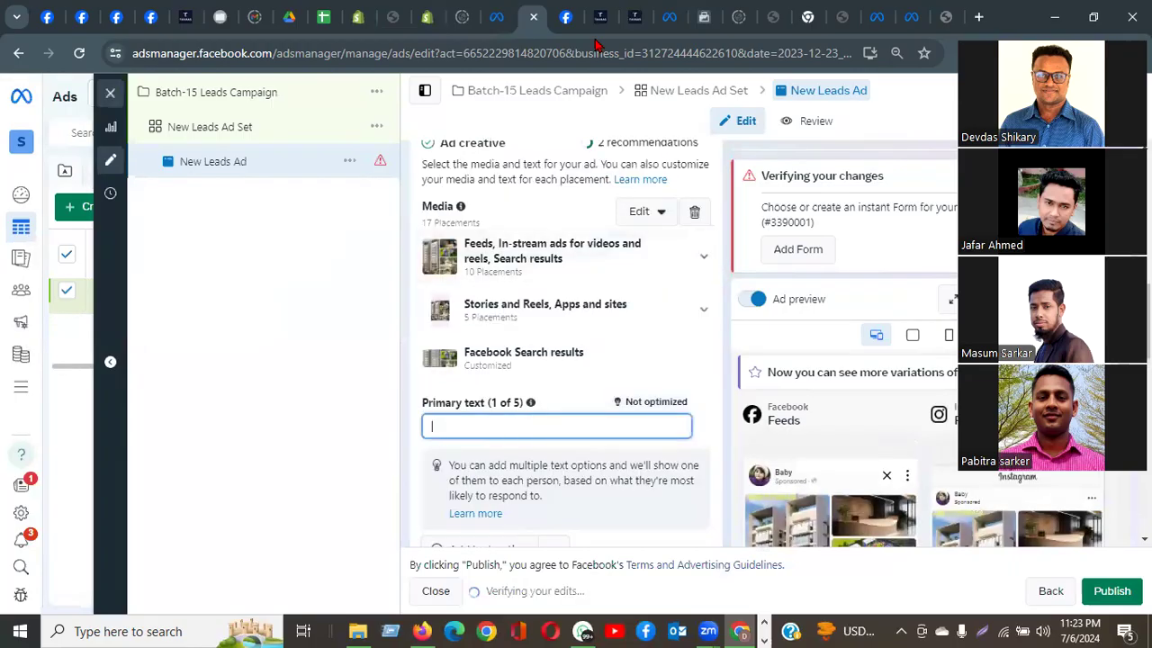
key("ctrl+Tab")
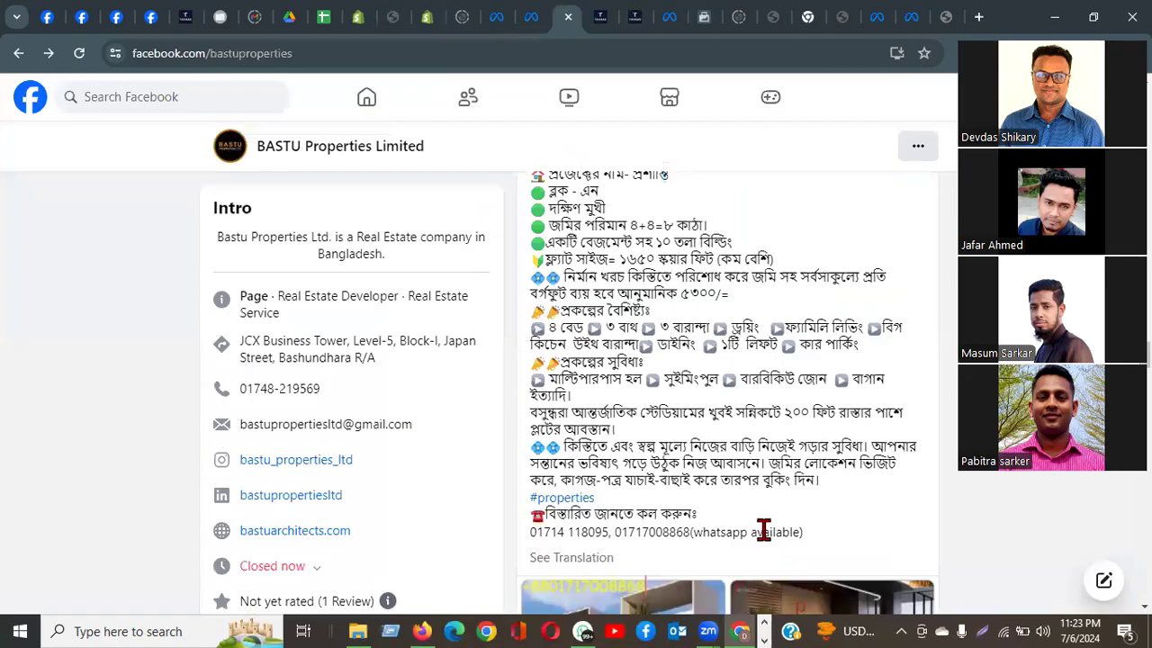
left_click(824, 482)
left_click(565, 204, "shift")
scroll(565, 203, "up", 2)
left_click_drag(565, 203, 531, 269)
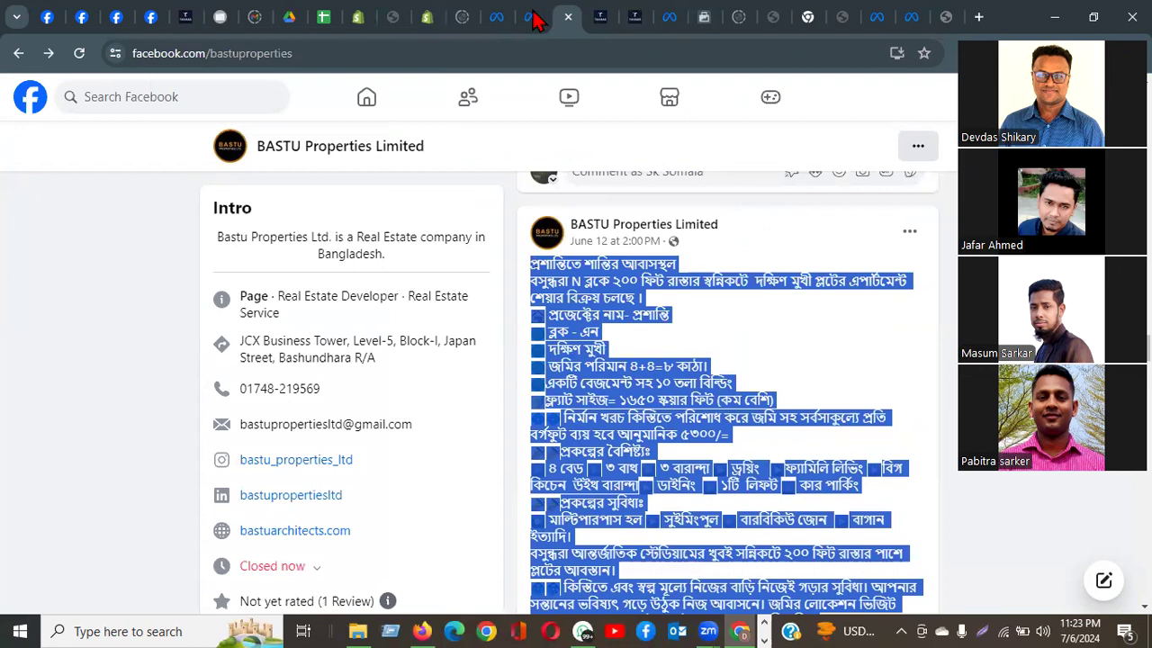
key("ctrl+shift+Tab")
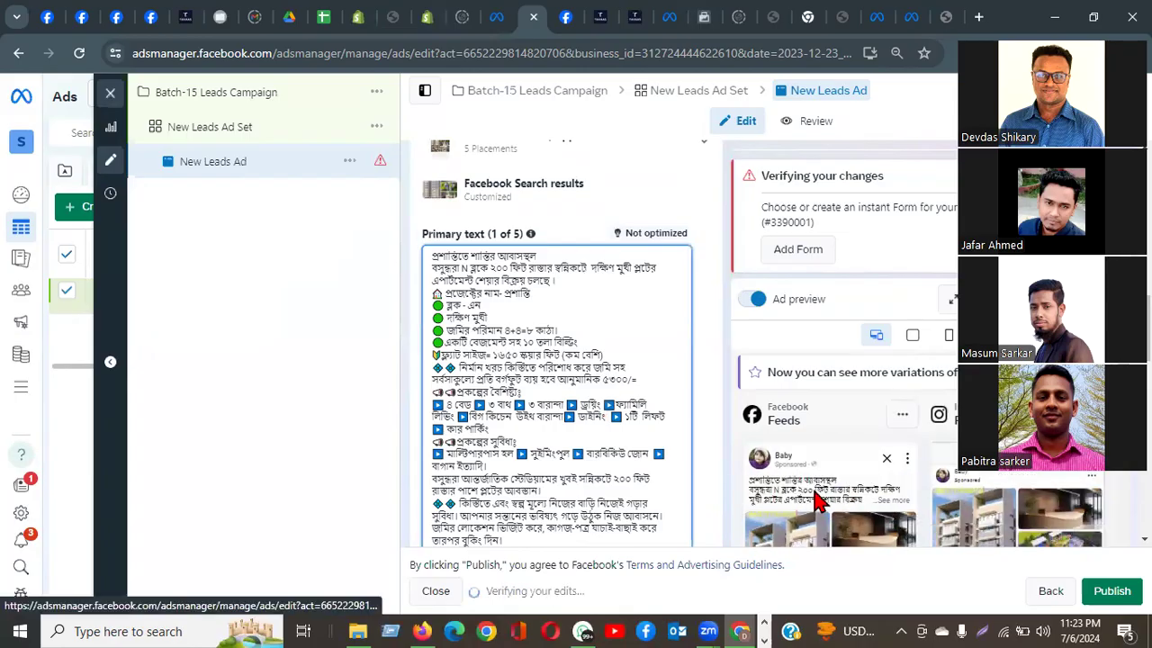
Step: Look through the BASTU Properties Limited page's posts, returning to the June 12 post, for wording suitable as the ad's headline
scroll(531, 378, "down", 3)
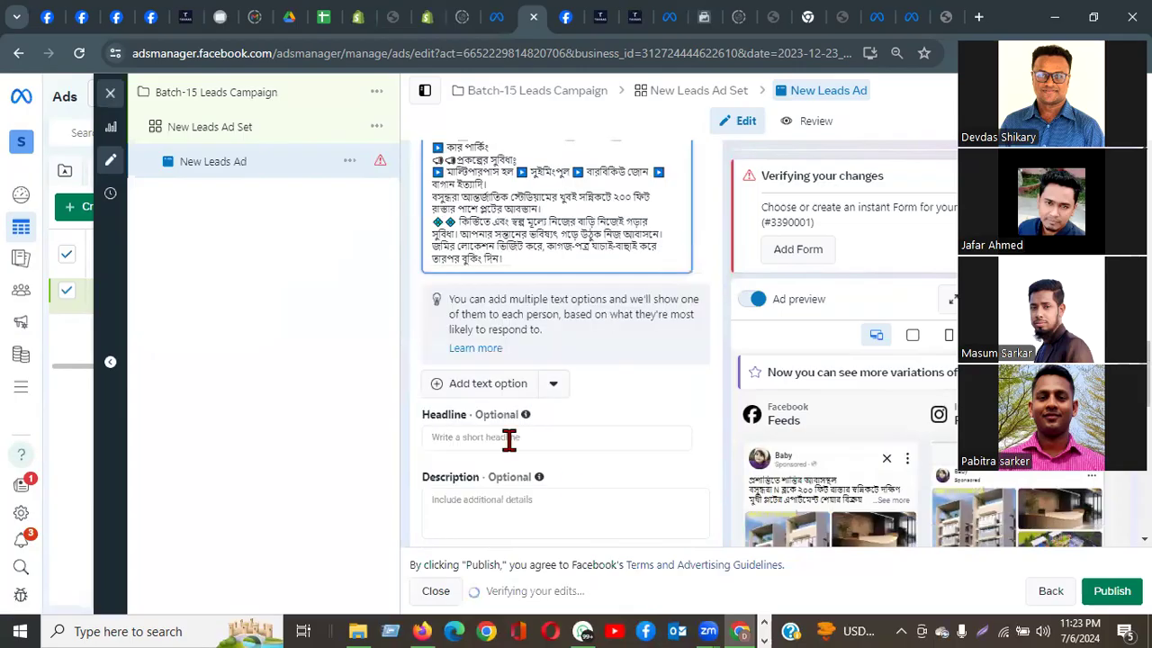
left_click(565, 16)
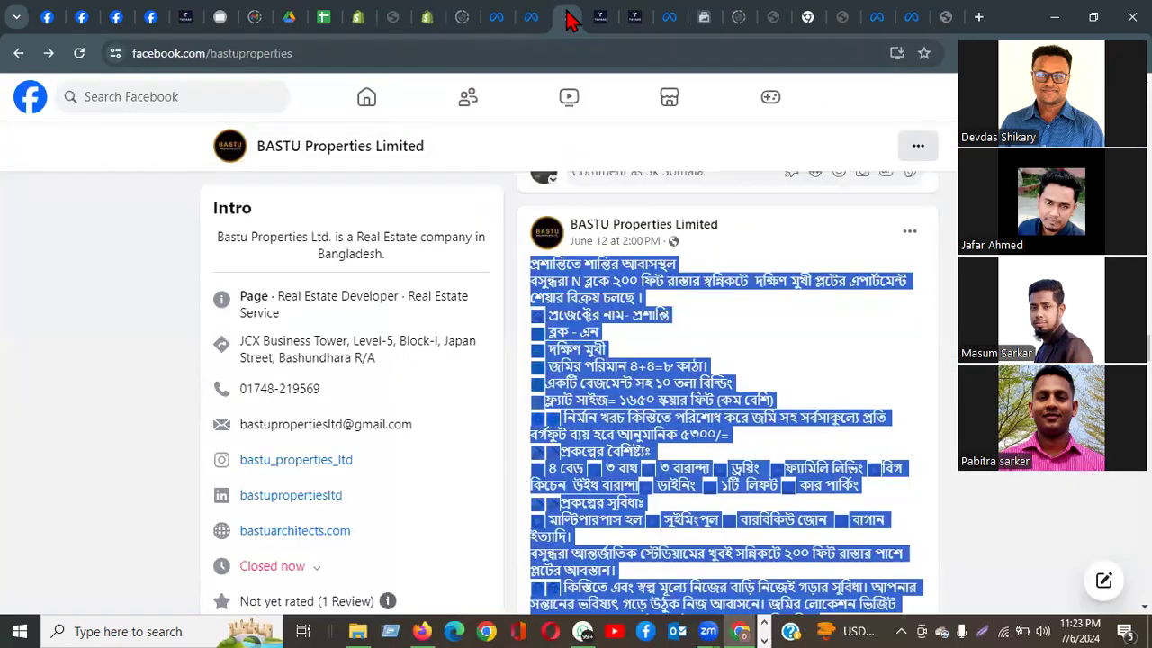
left_click(814, 356)
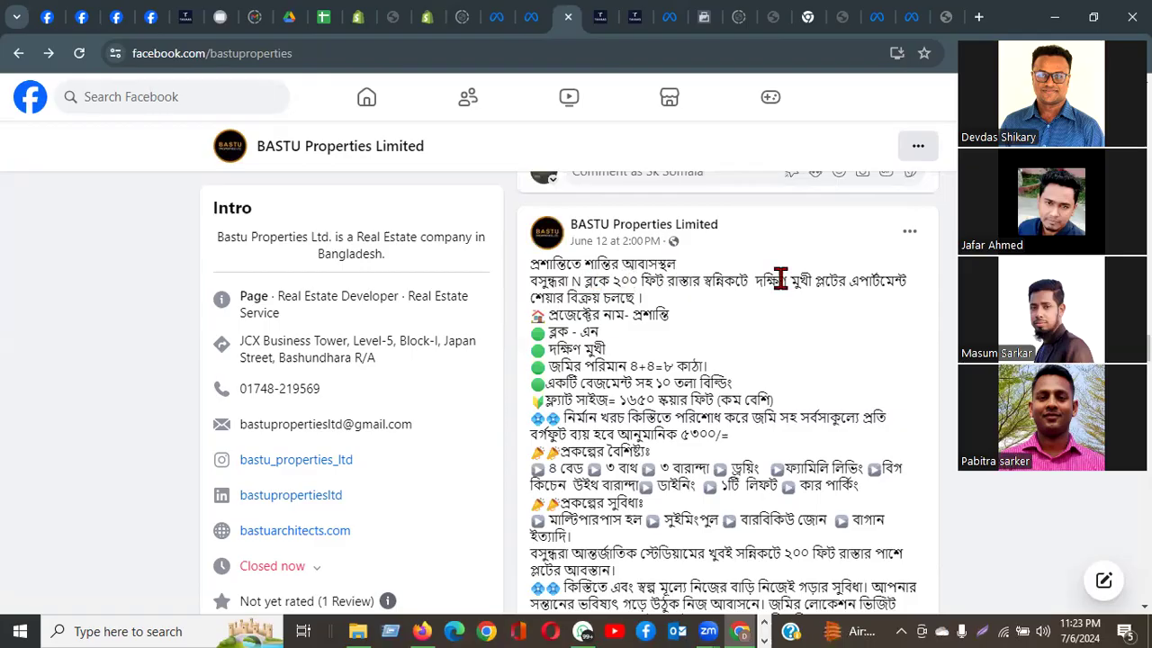
scroll(821, 361, "down", 2)
scroll(821, 360, "down", 2)
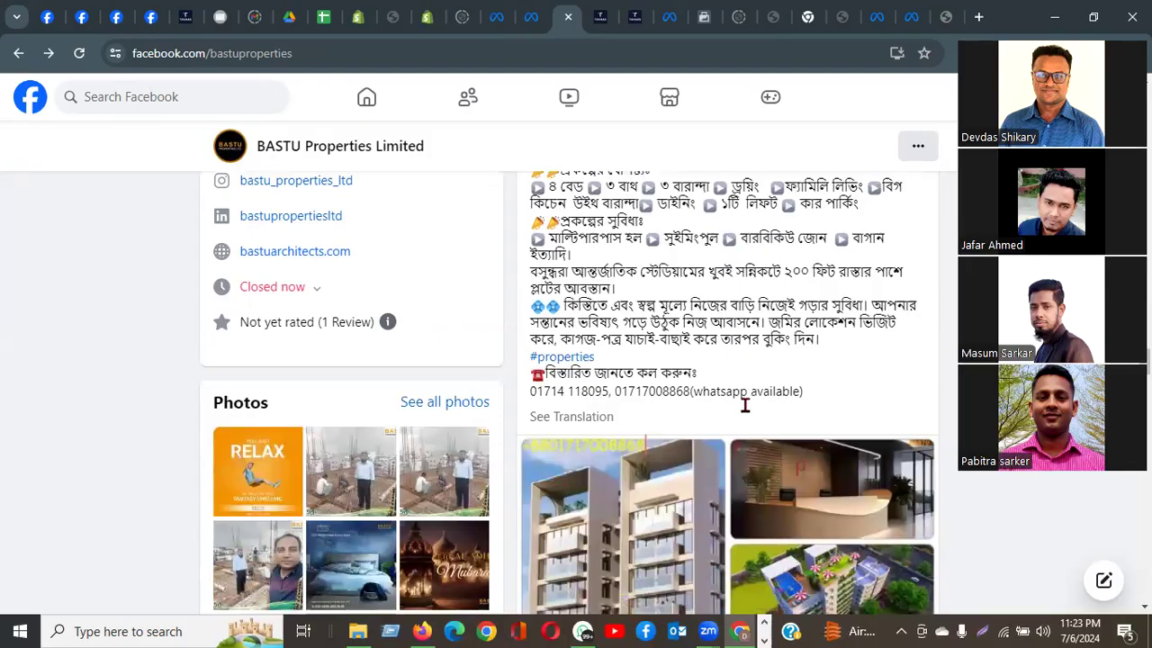
scroll(744, 405, "up", 4)
scroll(743, 411, "down", 4)
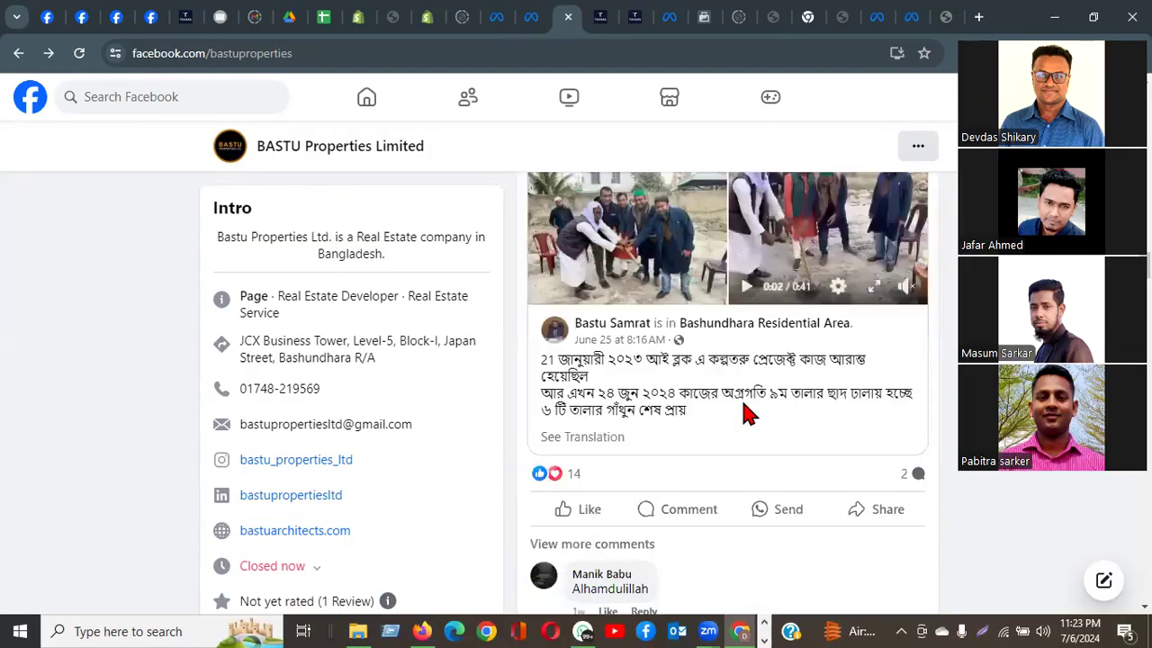
scroll(748, 414, "up", 5)
scroll(747, 414, "down", 3)
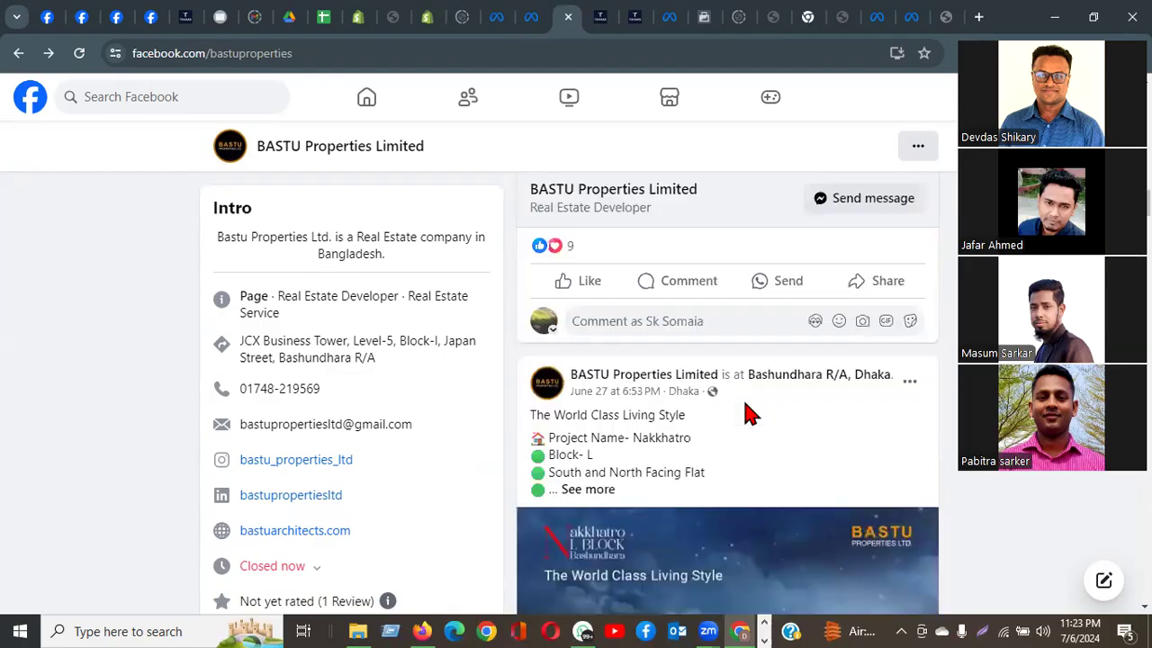
scroll(747, 414, "up", 5)
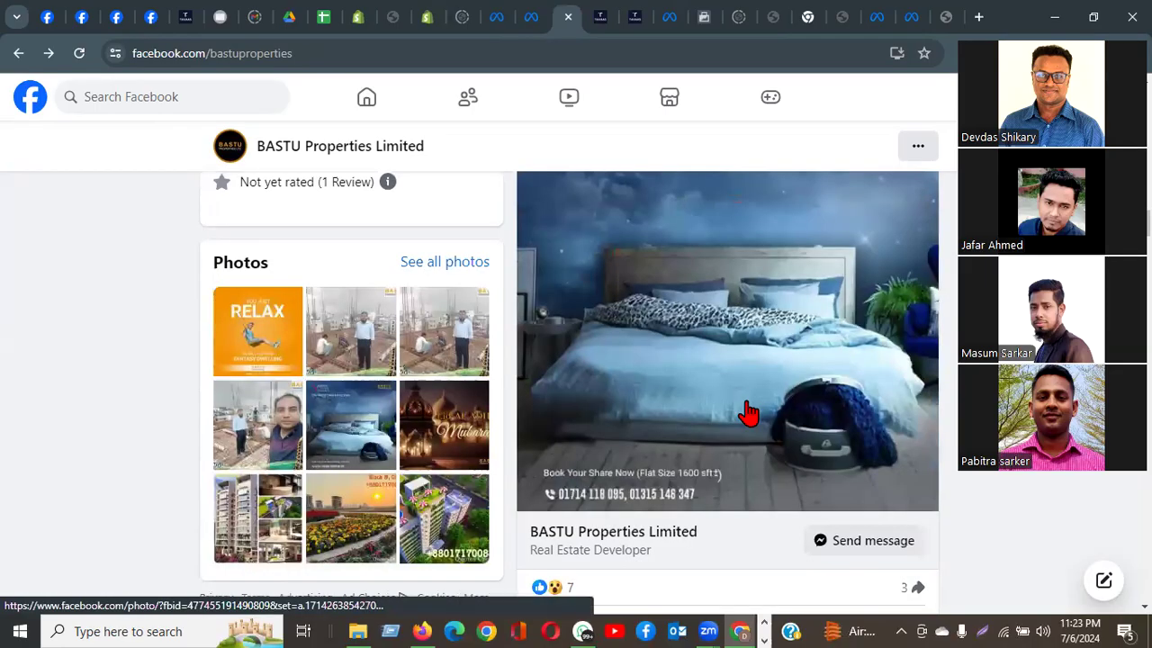
scroll(747, 412, "up", 5)
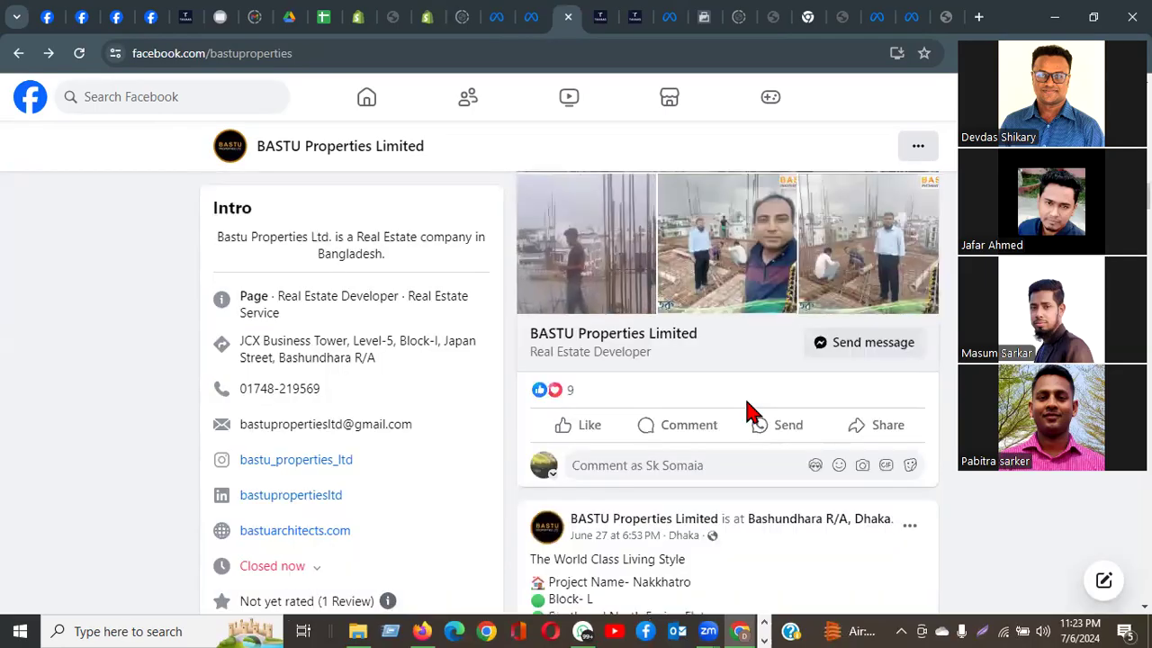
scroll(747, 411, "up", 8)
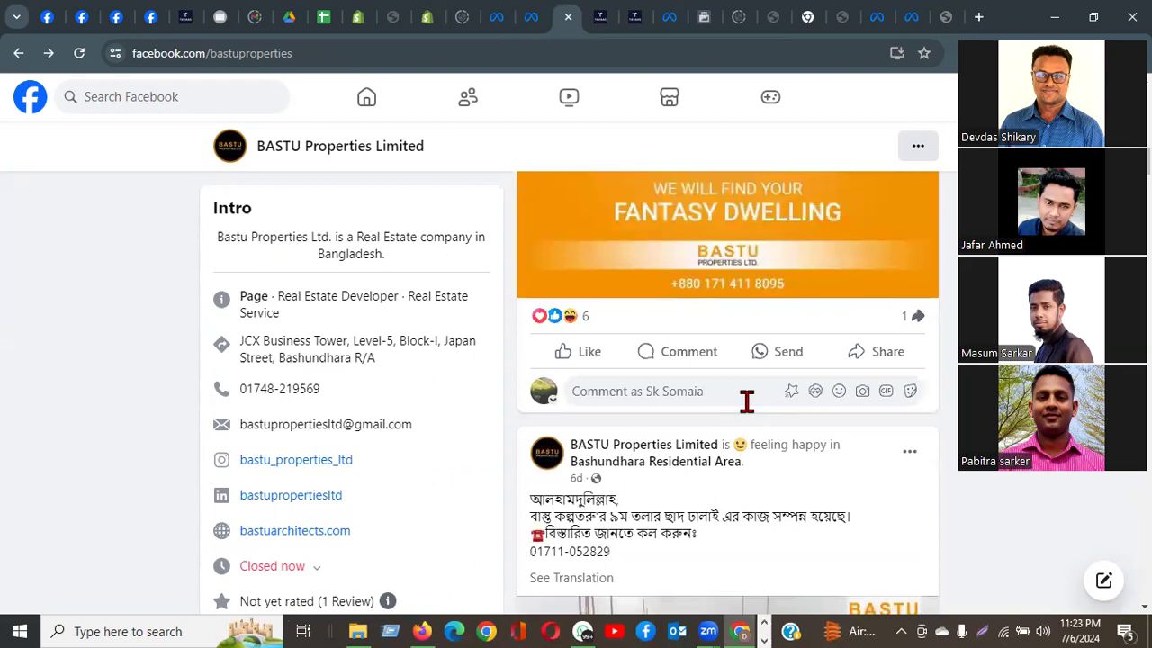
scroll(747, 403, "up", 10)
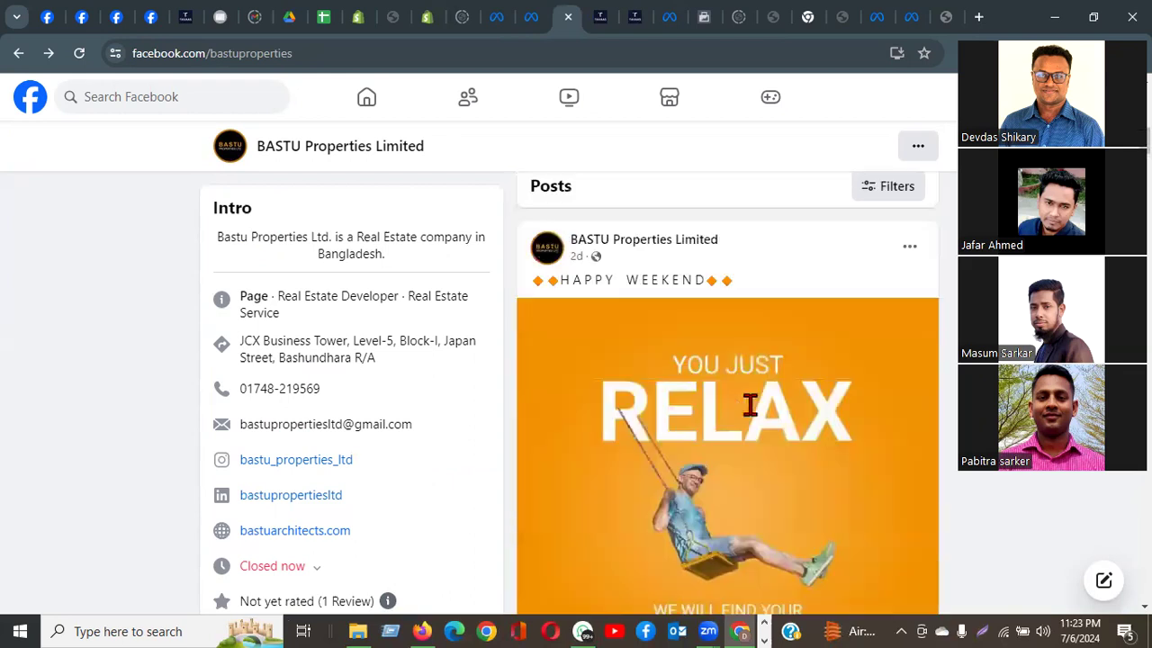
scroll(766, 424, "down", 15)
scroll(780, 365, "up", 10)
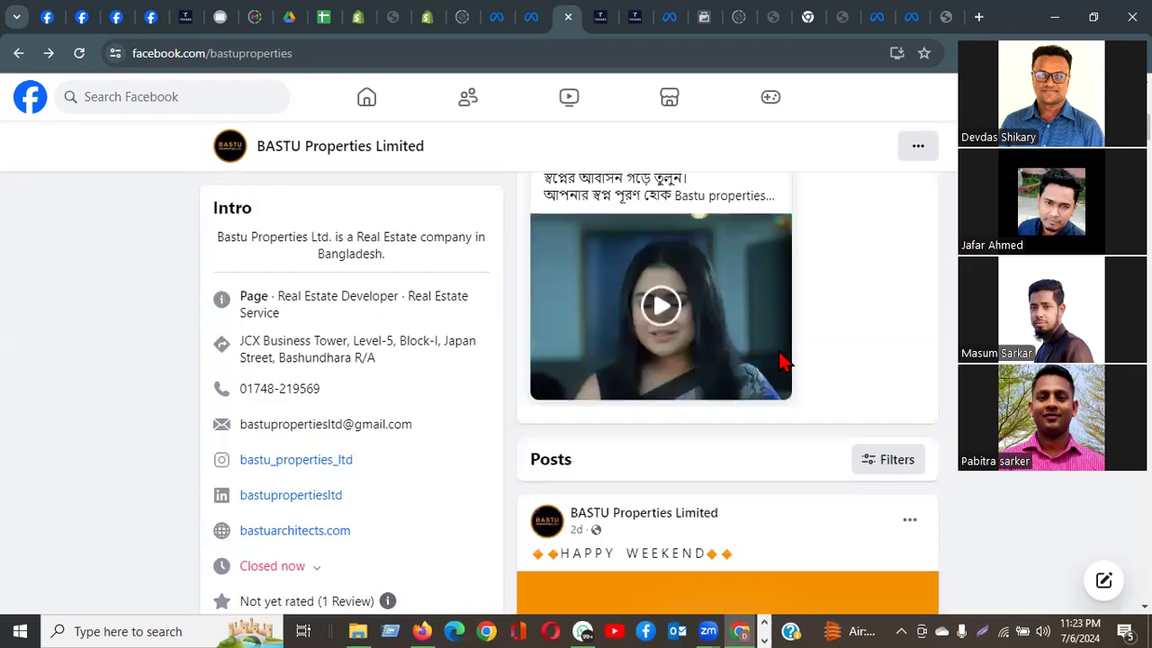
scroll(780, 441, "down", 3)
scroll(779, 442, "down", 18)
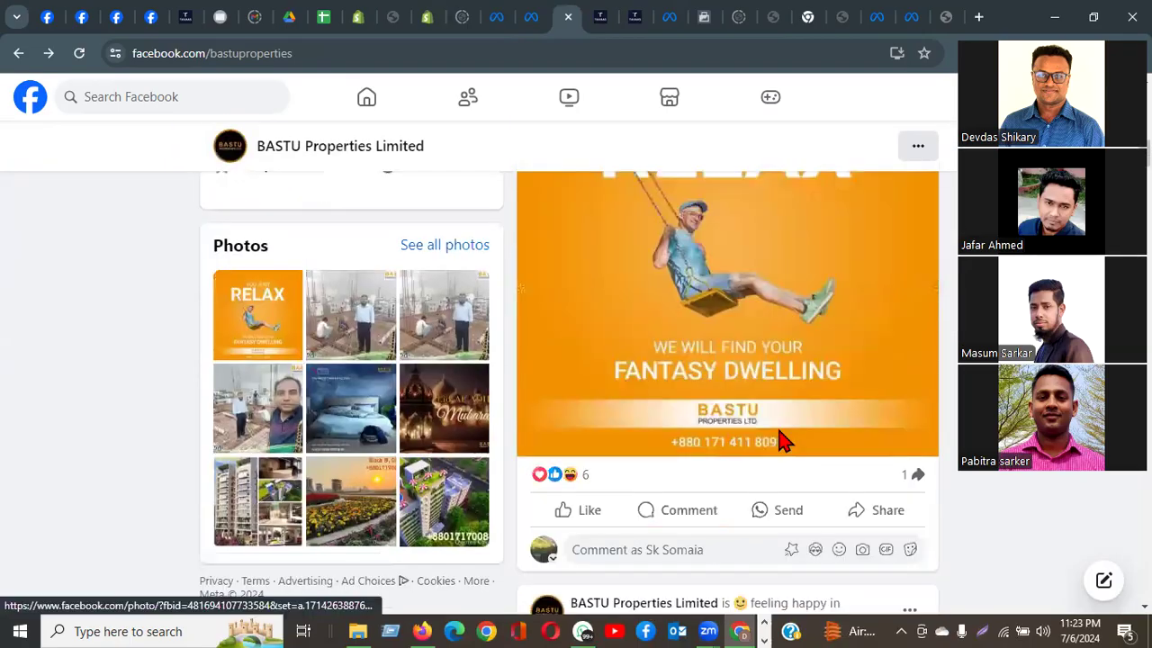
scroll(781, 441, "down", 15)
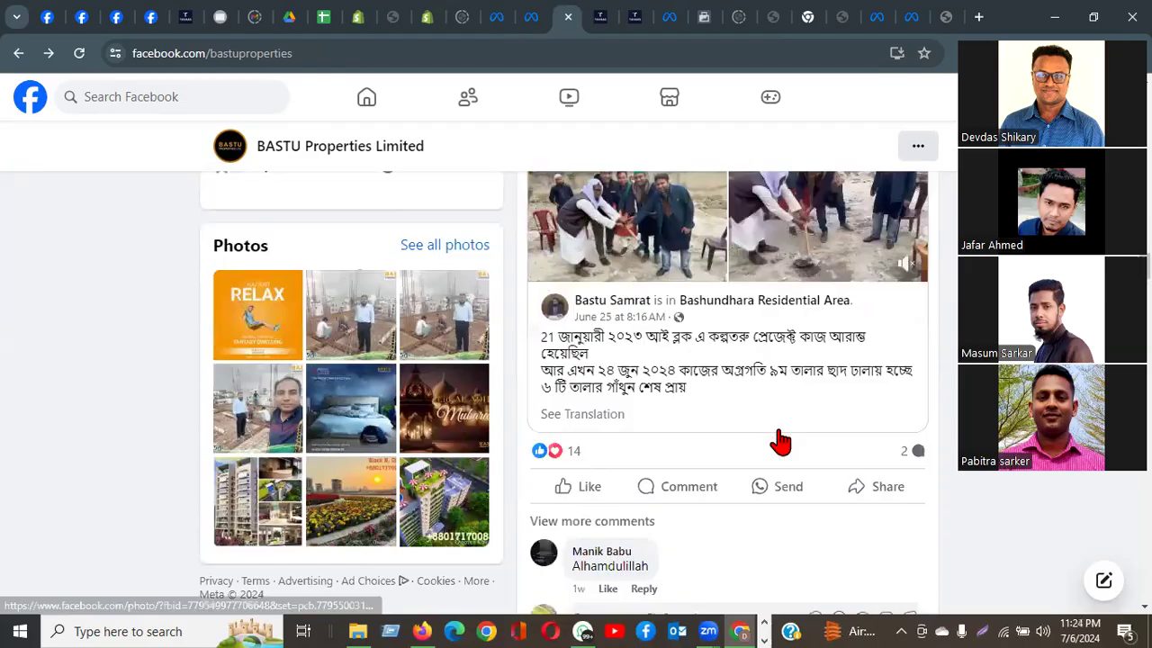
scroll(780, 441, "down", 9)
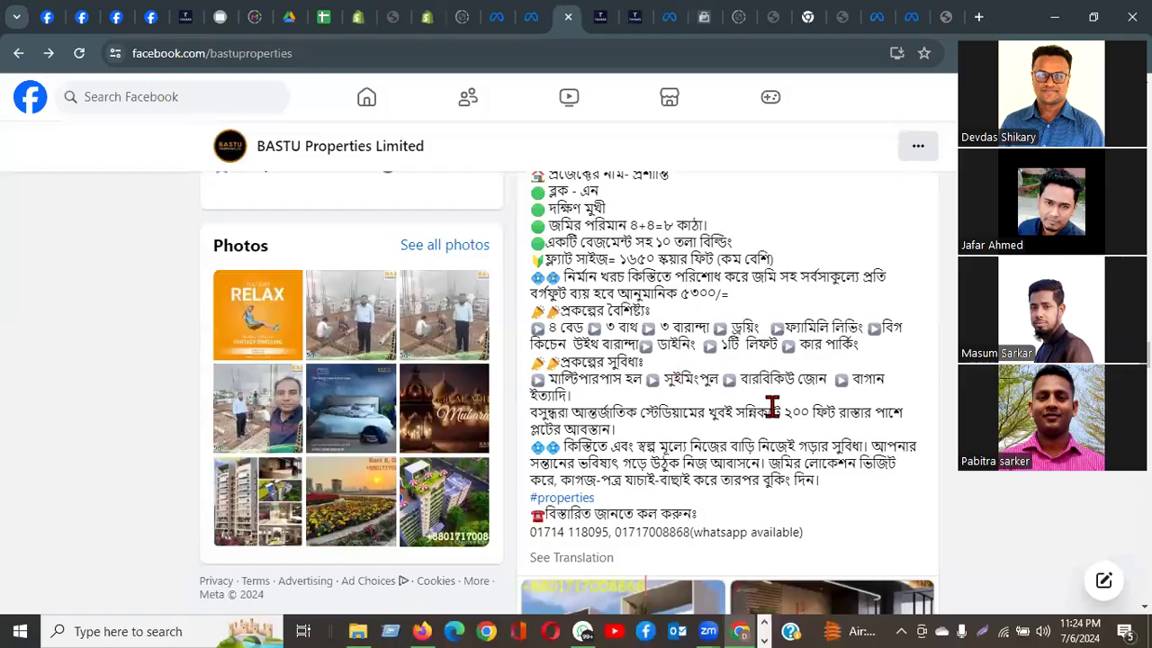
scroll(770, 392, "up", 2)
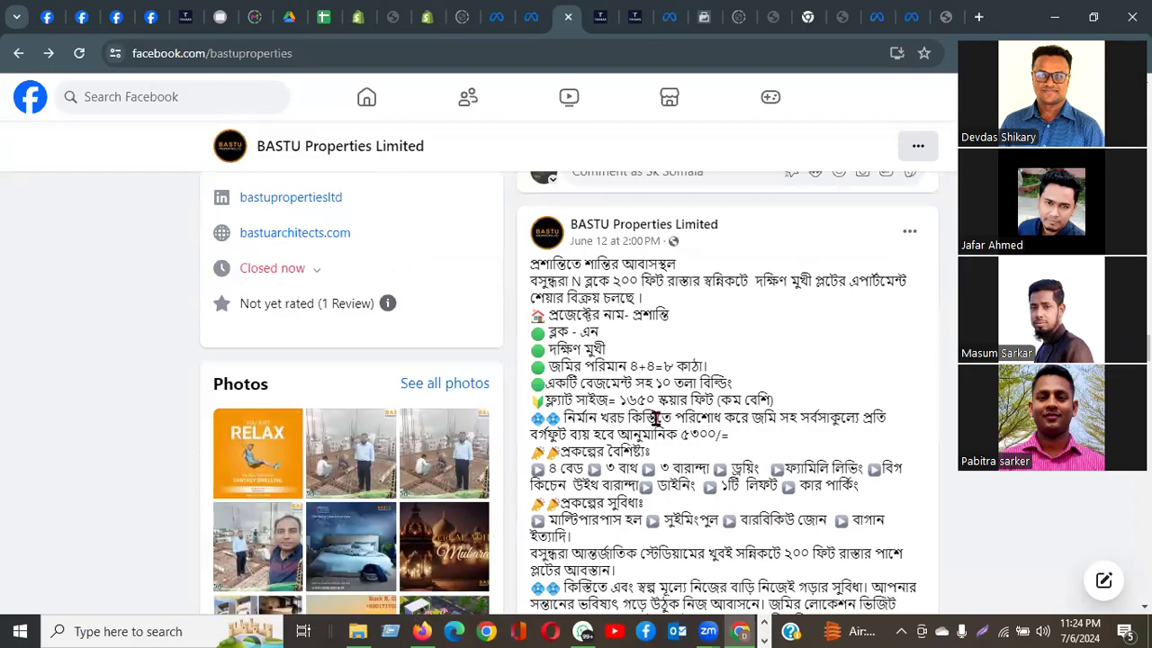
Step: Copy "কিস্তিতে এবং স্বল্প মূল্যে নিজের বাড়ি নিজেই গড়ার সুবিধা" from the June 12 post into the New Leads Ad's headline
left_click_drag(627, 416, 884, 423)
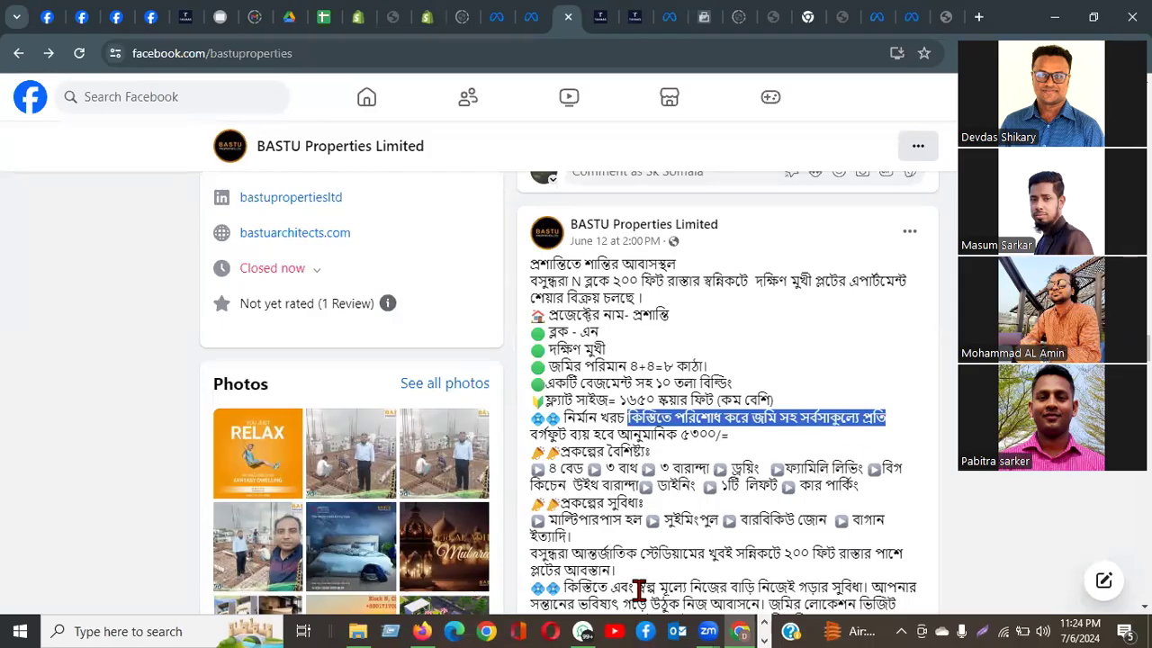
left_click_drag(568, 587, 863, 587)
key("ctrl+c")
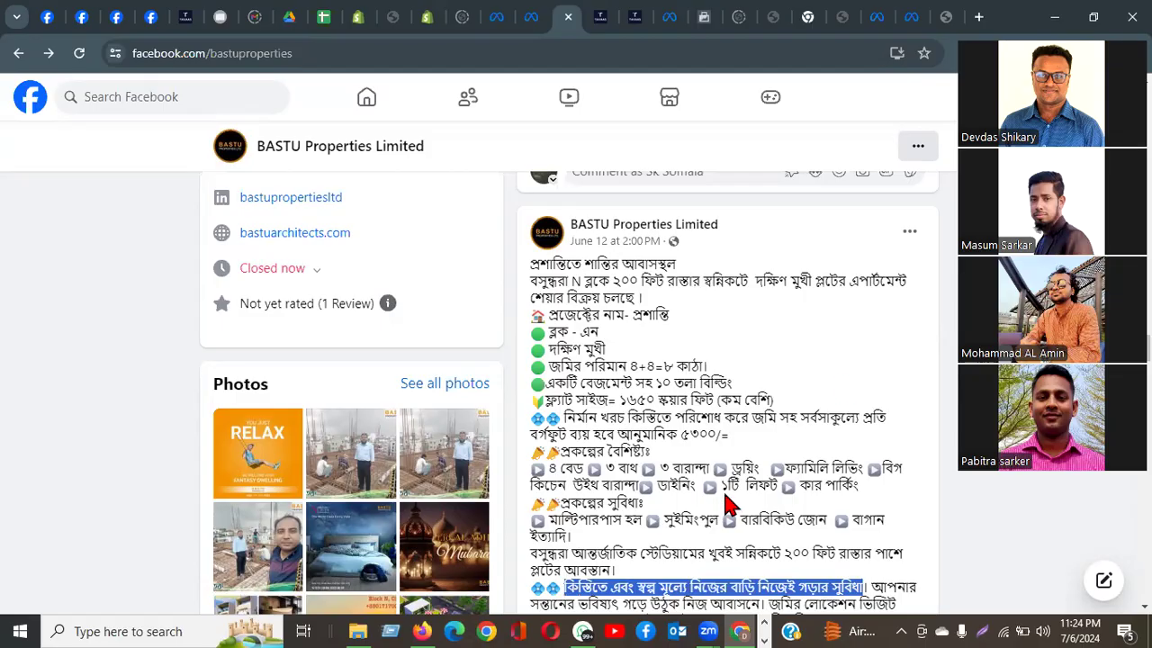
left_click(536, 20)
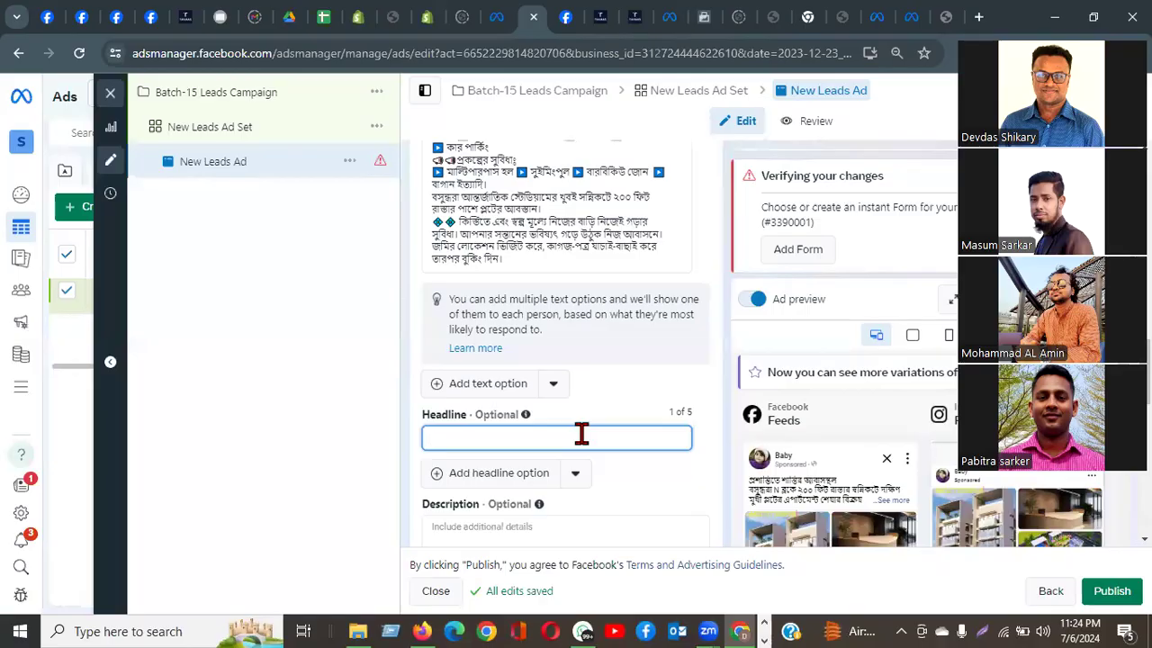
key("ctrl+v")
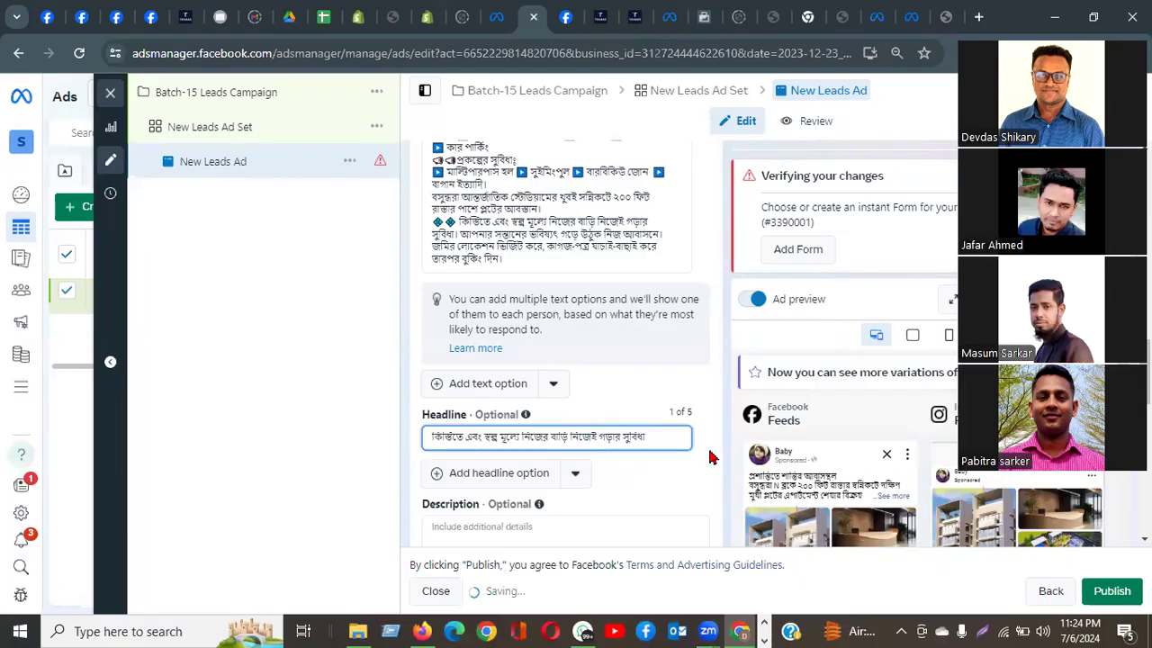
Step: Review the call-to-action choices offered for the New Leads Ad, from Subscribe to Sign up, and close the list
scroll(711, 455, "down", 2)
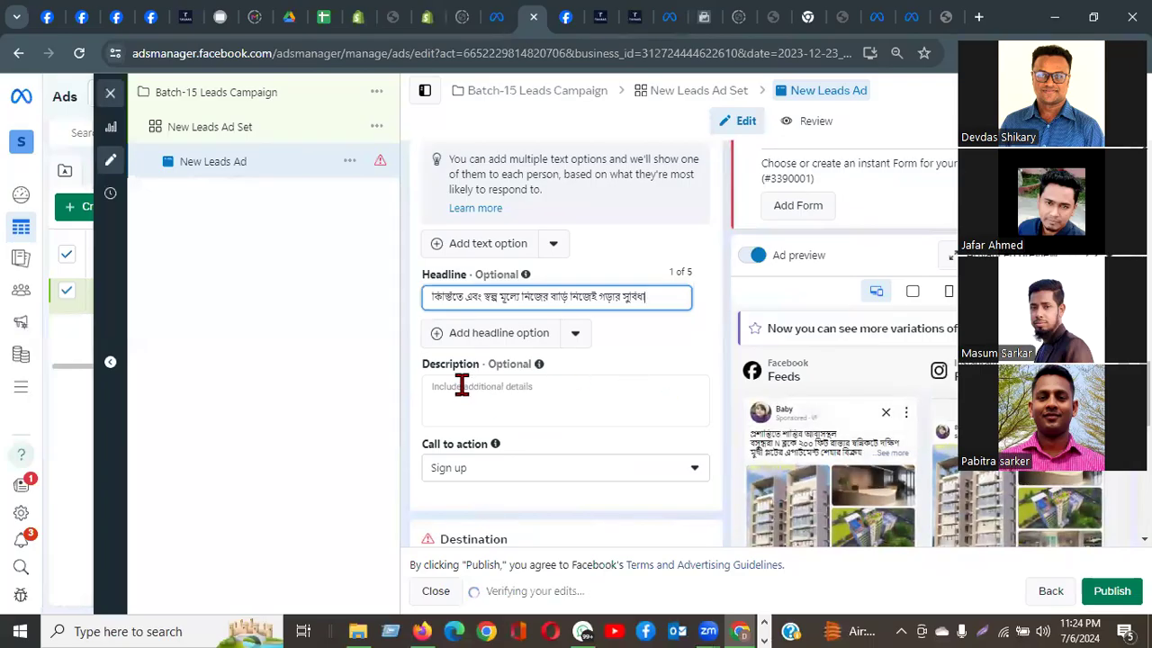
left_click(482, 475)
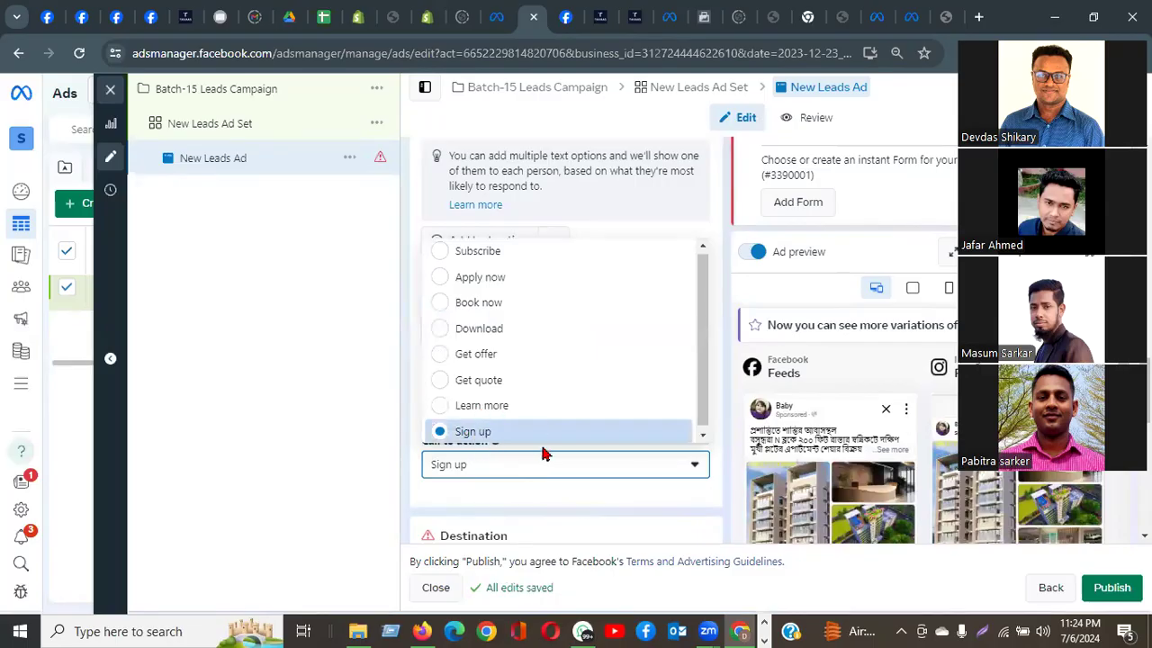
scroll(566, 349, "down", 1)
scroll(565, 348, "up", 1)
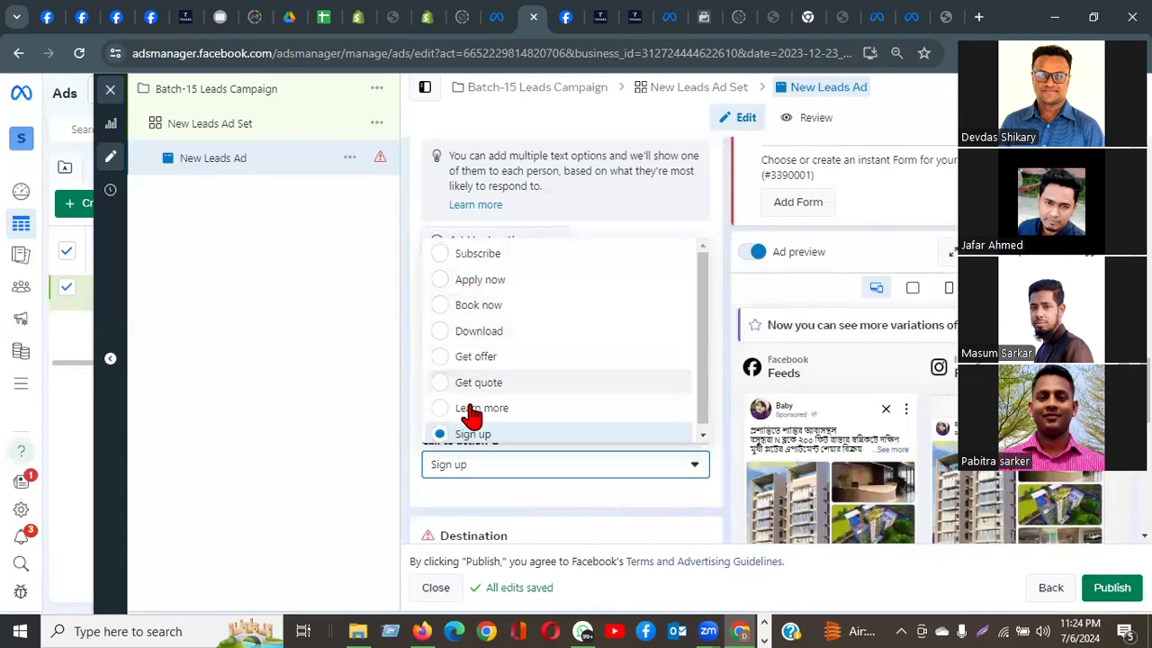
left_click(372, 415)
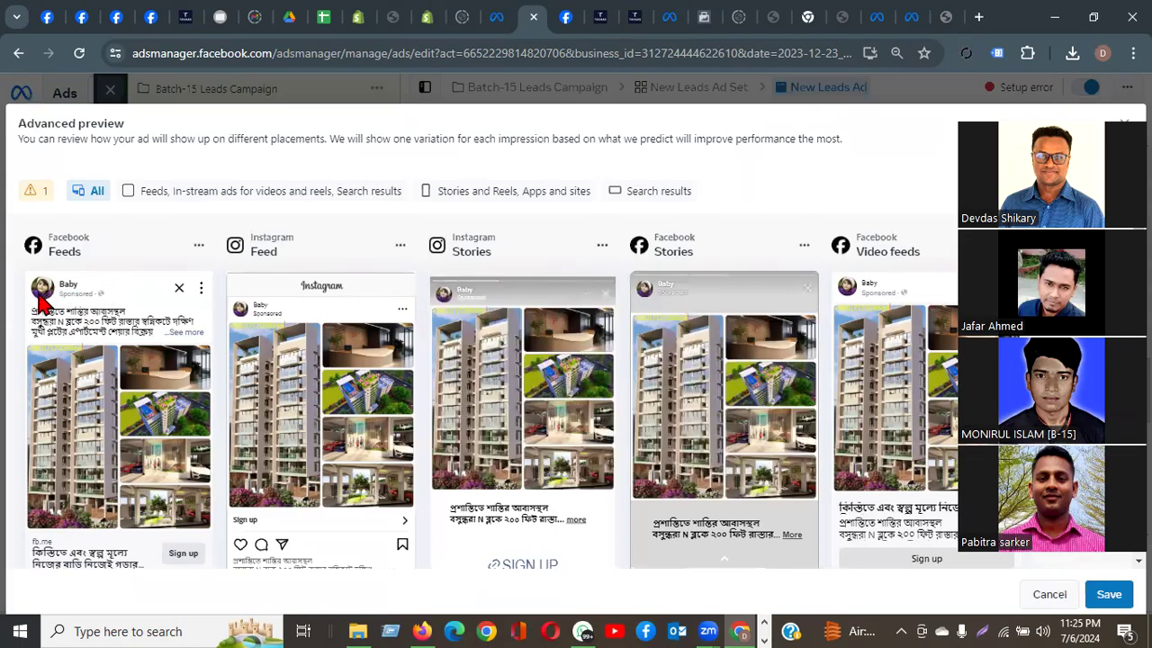
Step: Compare the page identity in the ad's advanced preview with the BASTU Properties Limited Facebook page
left_click(567, 18)
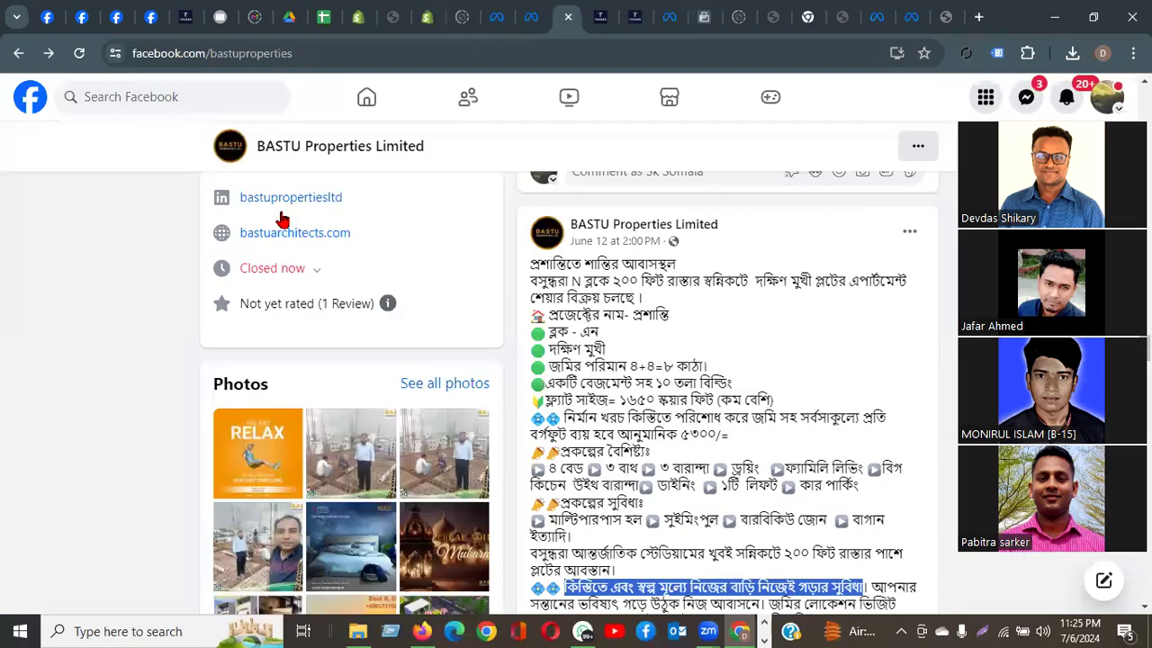
scroll(328, 185, "up", 3)
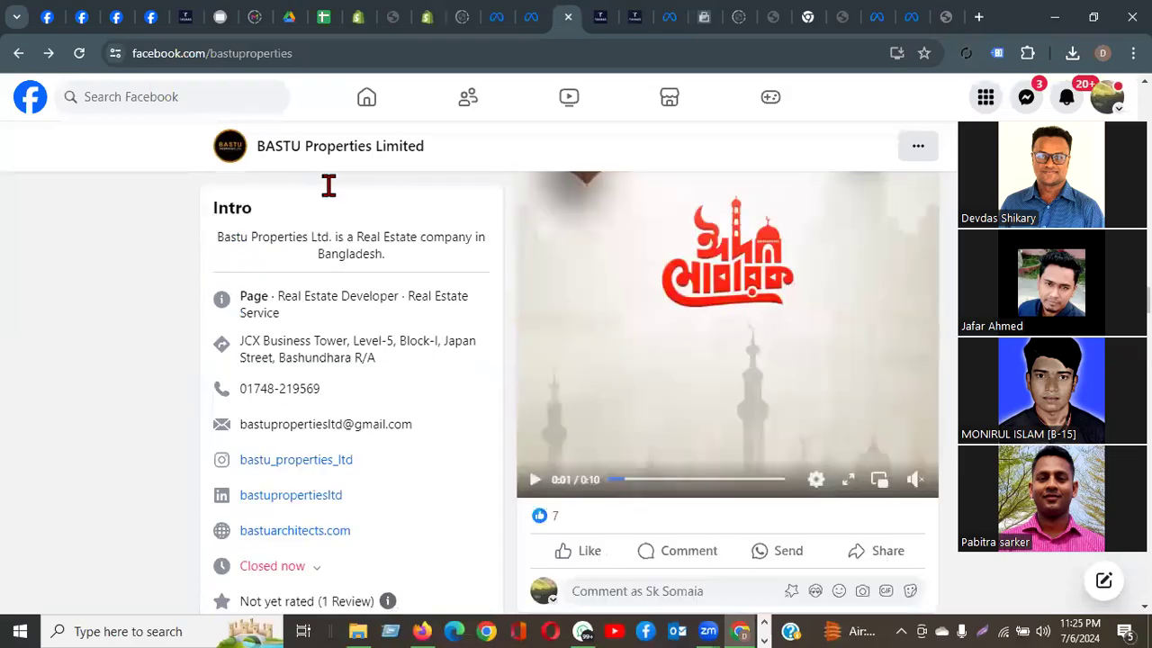
scroll(329, 184, "up", 5)
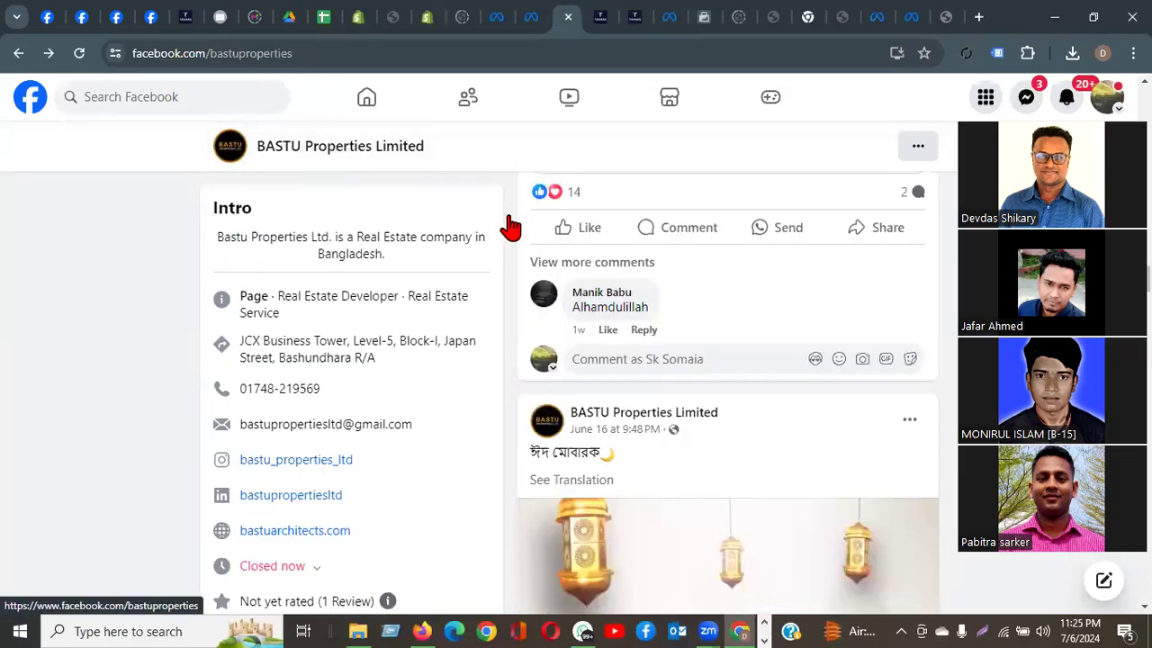
left_click(532, 29)
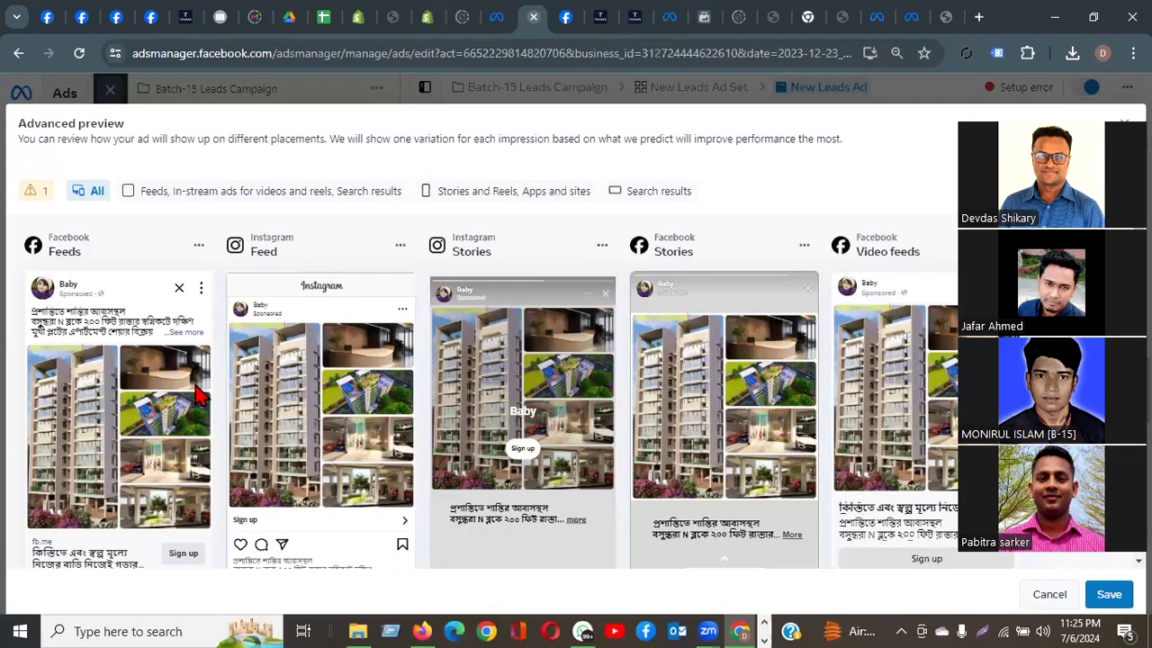
Step: Close the ad editor's browser tab and reopen the Ads Manager campaigns list from the business portfolio's settings page
key("ctrl+w")
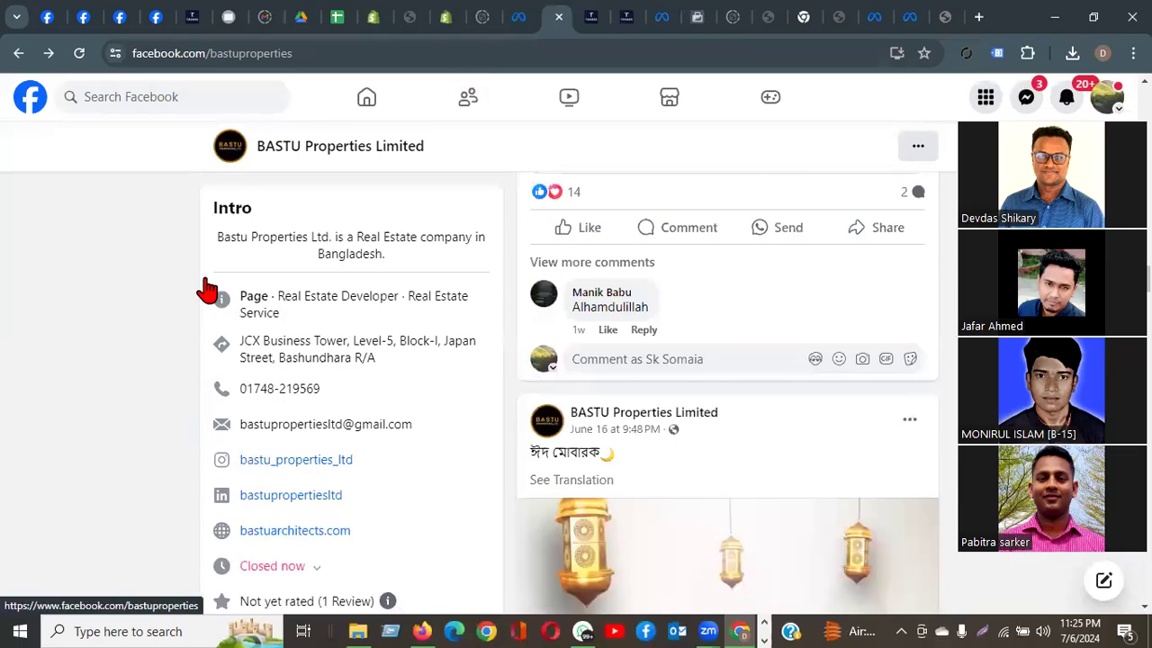
key("ctrl+shift+Tab")
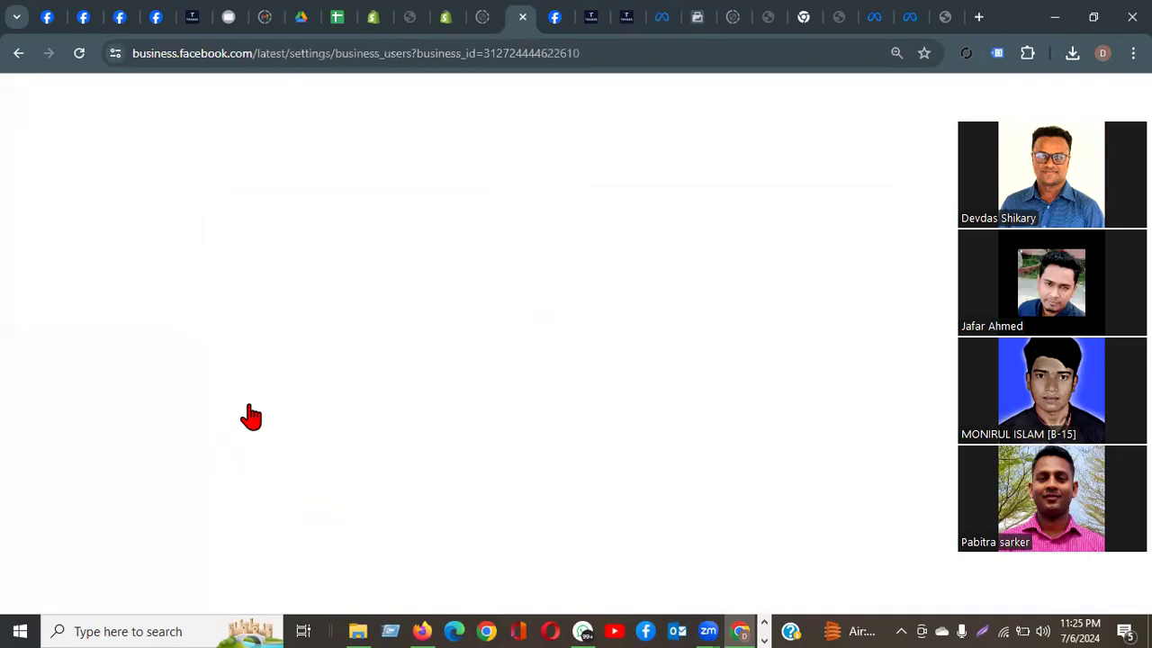
left_click(613, 54)
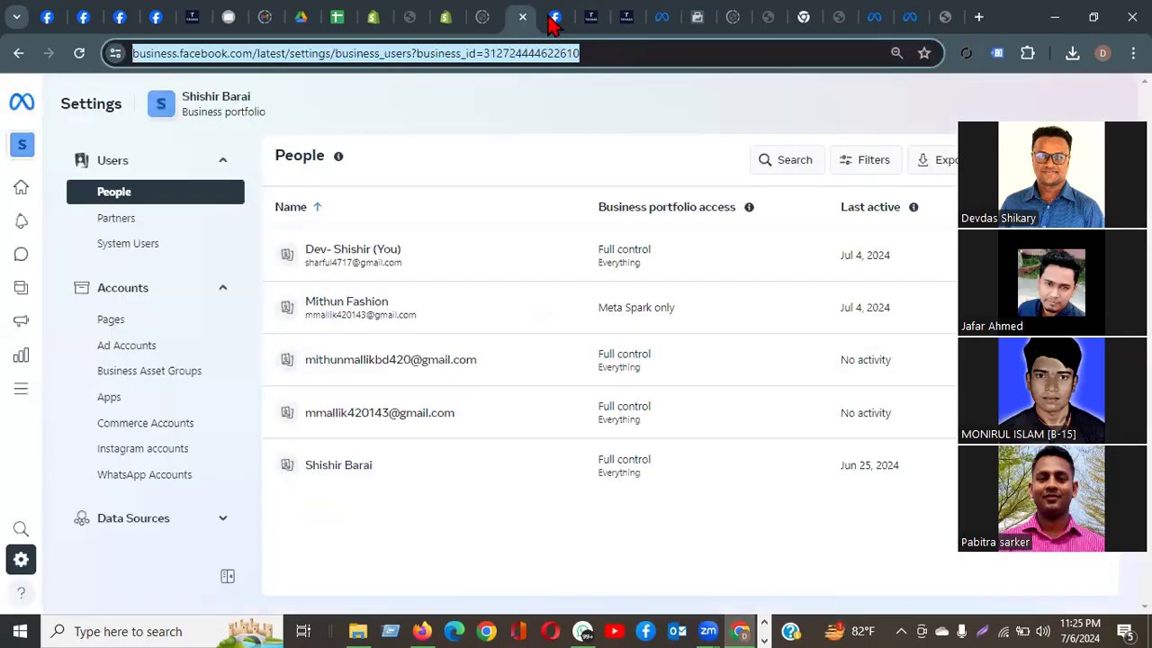
left_click(556, 18)
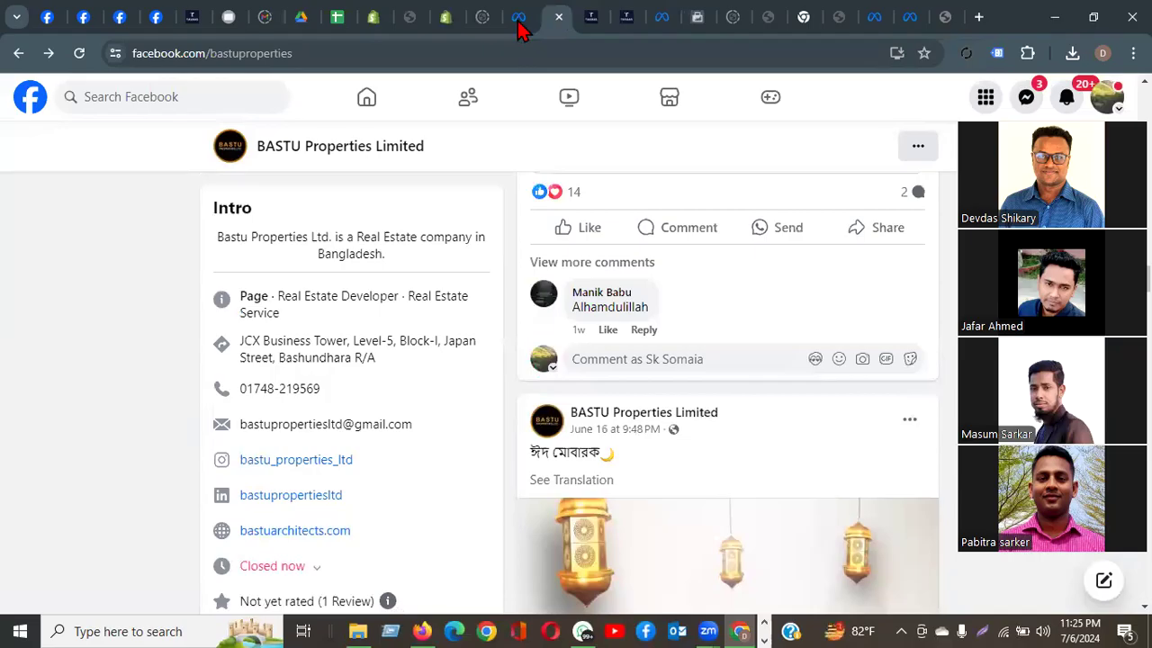
left_click(521, 25)
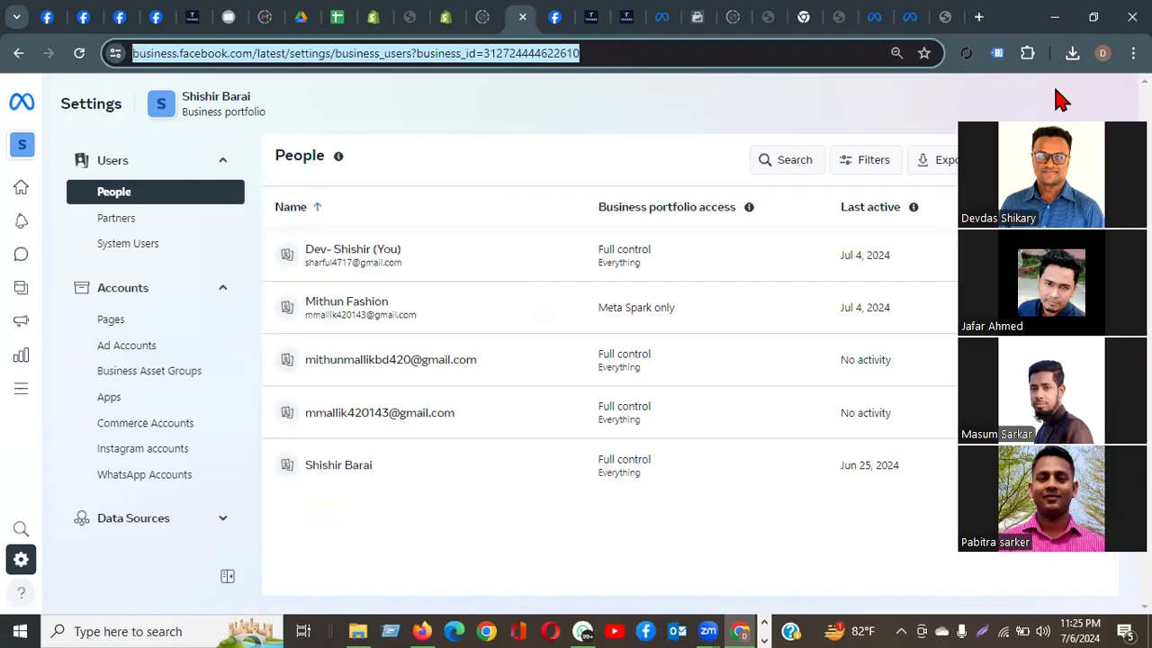
left_click(22, 399)
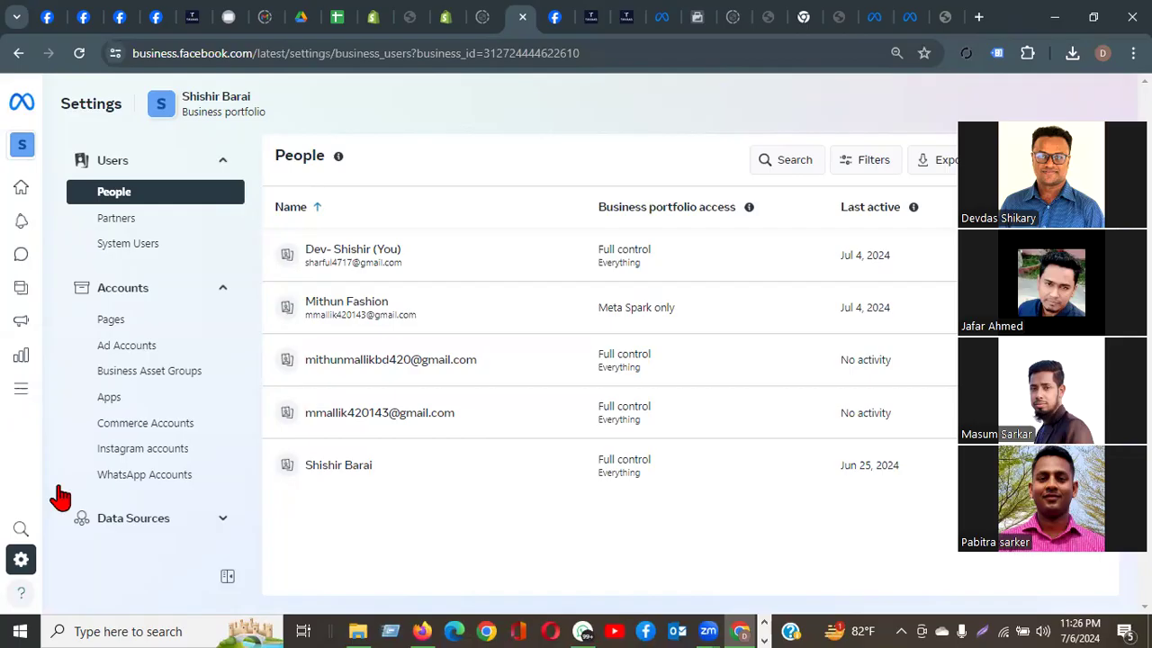
left_click(24, 402)
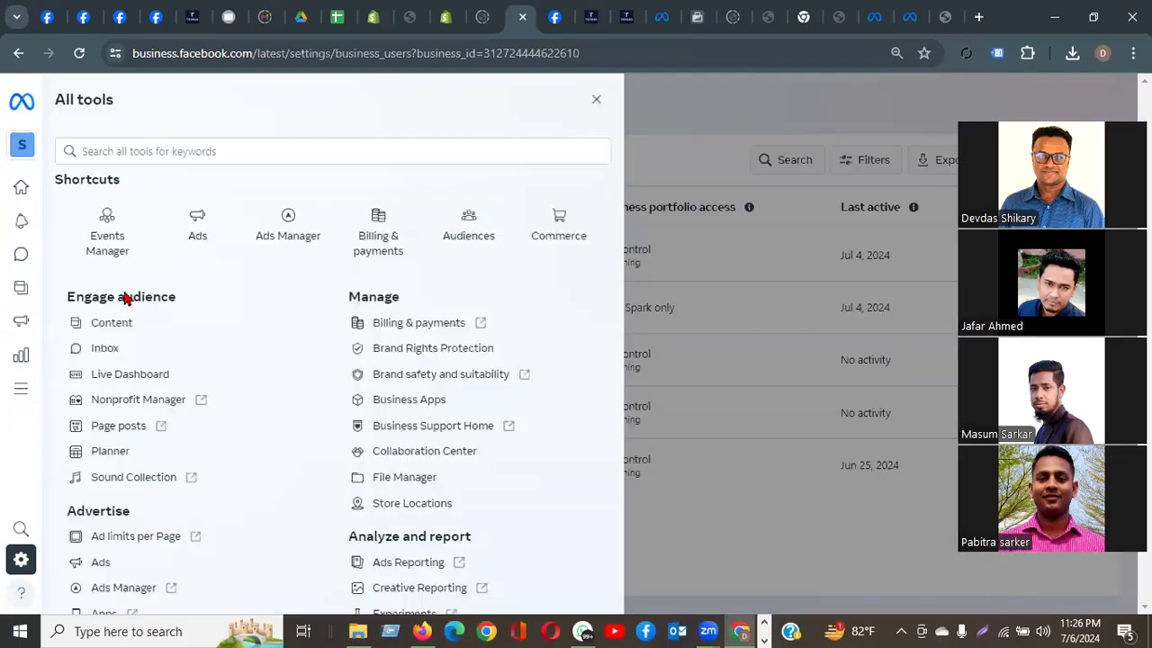
left_click(288, 230)
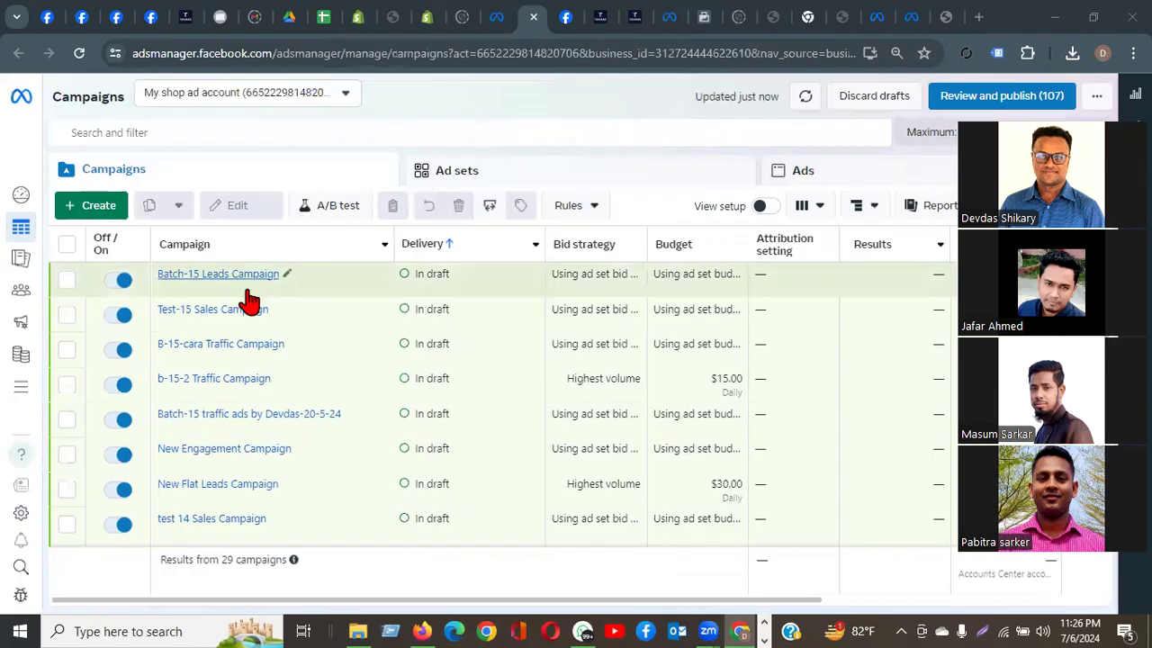
Step: Open the Batch-15 Leads Campaign's New Leads Ad for editing and go to its Destination section
left_click(643, 309)
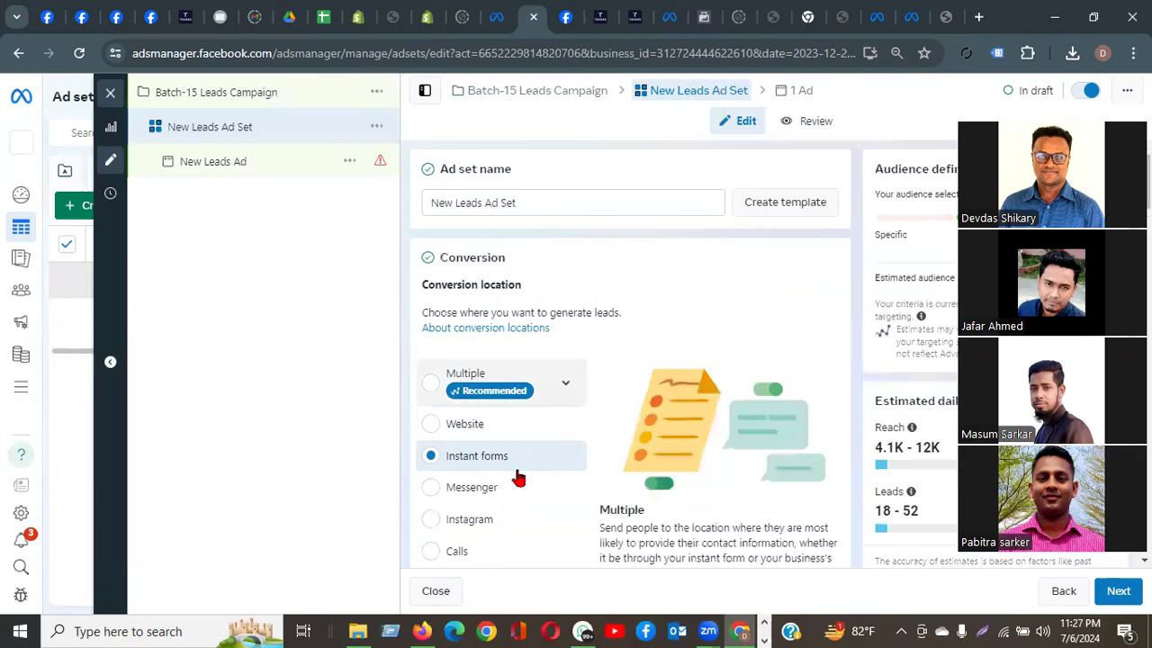
left_click(1117, 592)
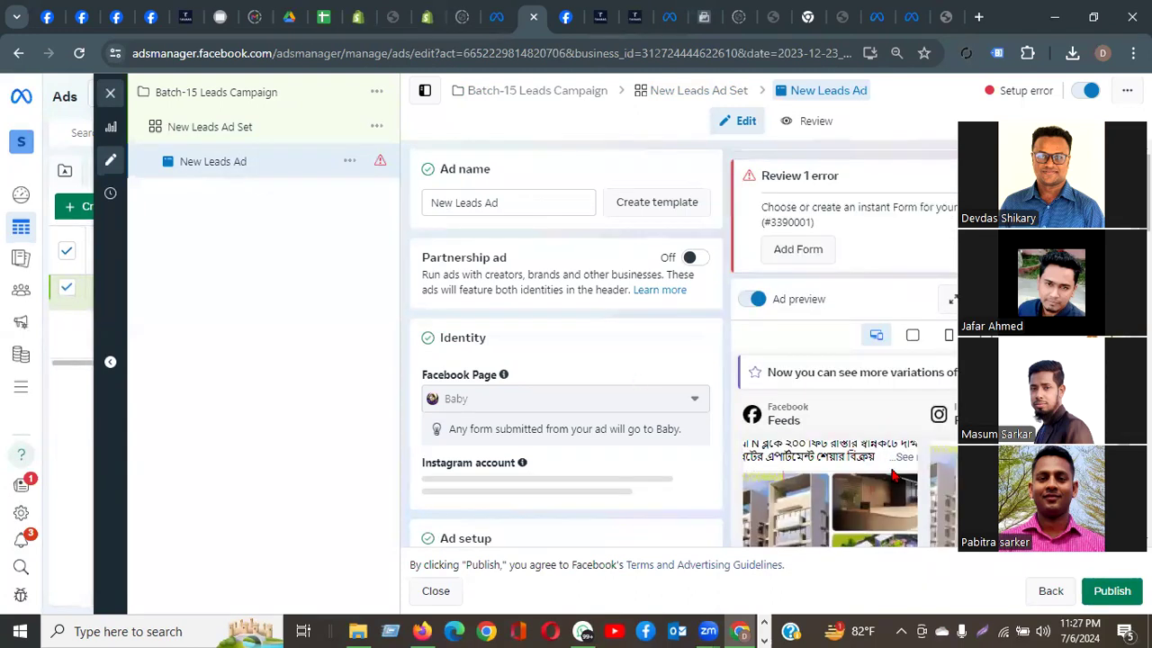
scroll(894, 477, "down", 5)
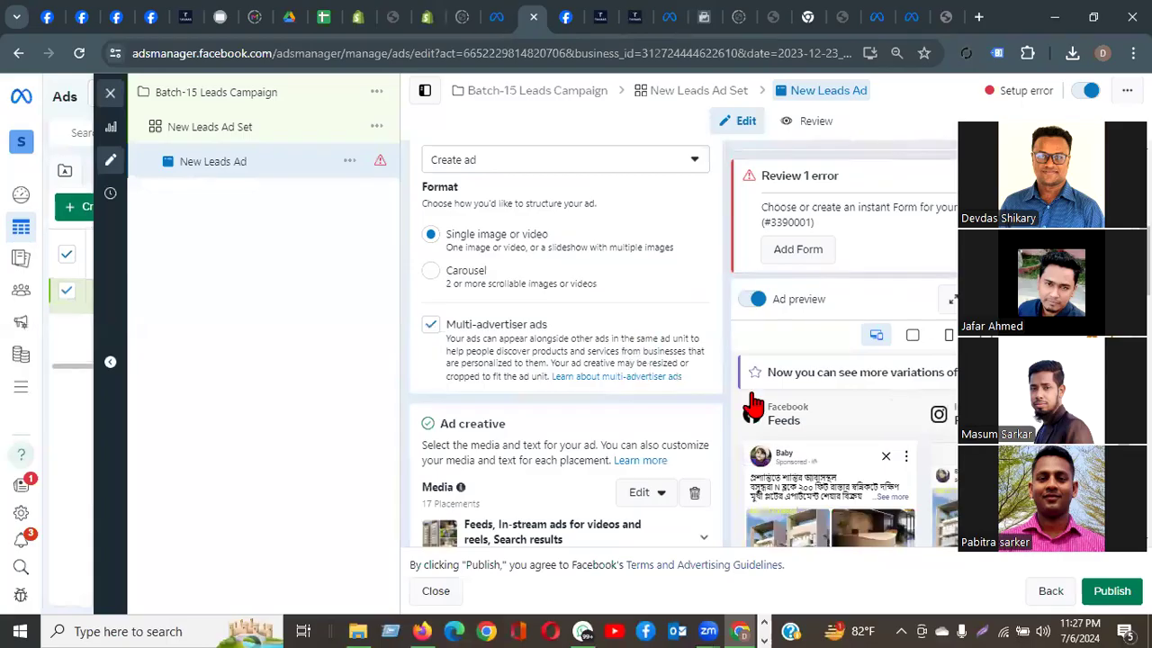
scroll(432, 399, "down", 5)
scroll(571, 404, "down", 3)
scroll(710, 439, "down", 3)
scroll(707, 439, "down", 3)
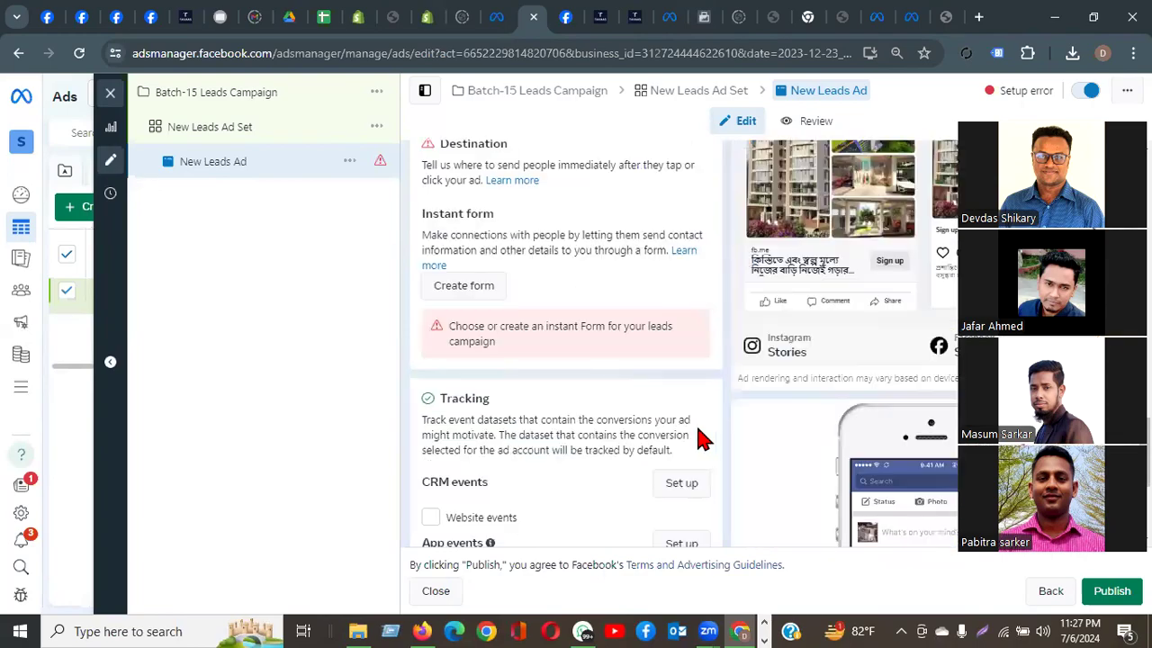
Step: Examine the New Leads Ad's Facebook feed preview, including its primary text, image, headline and Sign up button
scroll(682, 419, "up", 3)
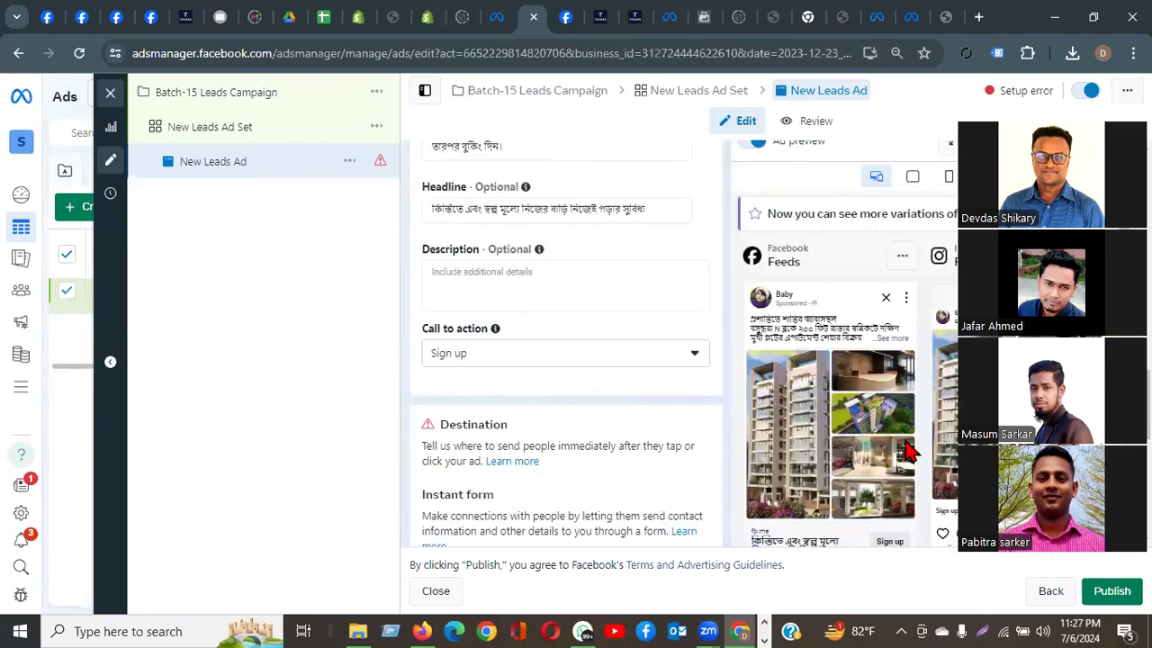
scroll(863, 360, "down", 2)
scroll(780, 327, "up", 1)
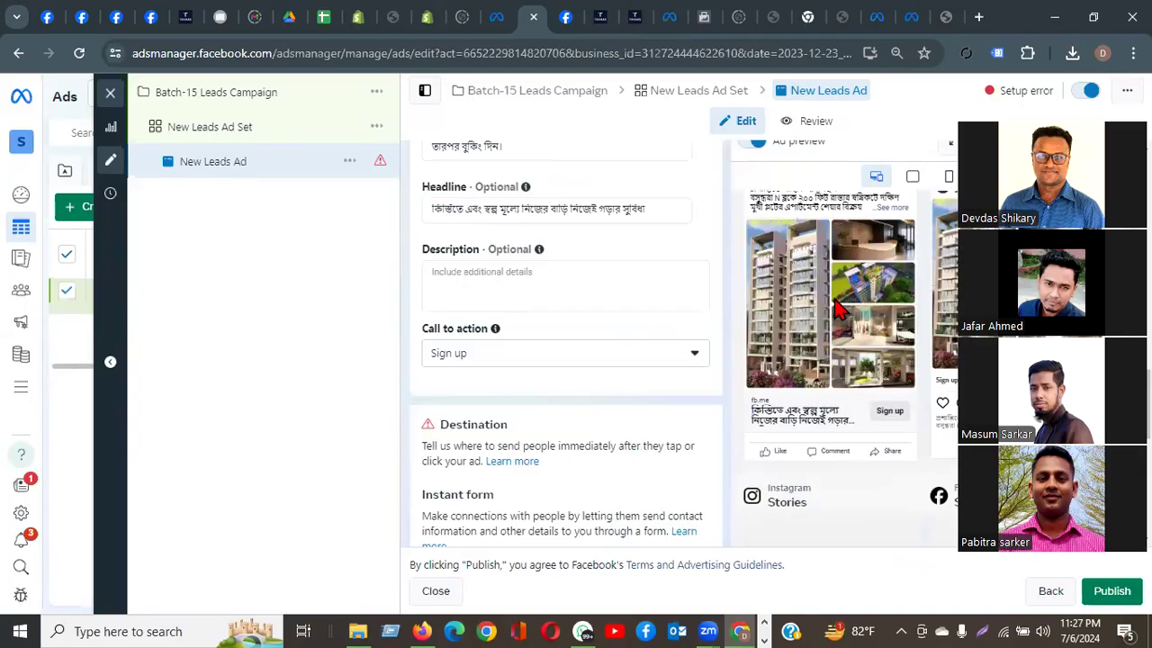
scroll(857, 327, "up", 2)
scroll(864, 378, "down", 2)
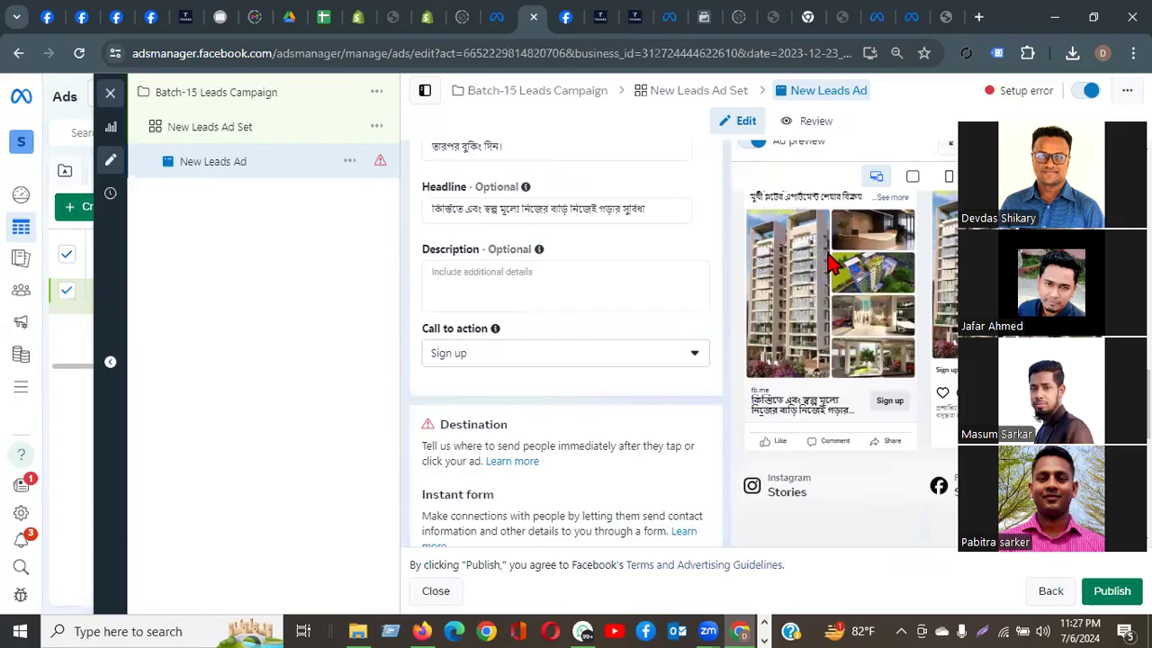
scroll(857, 354, "up", 2)
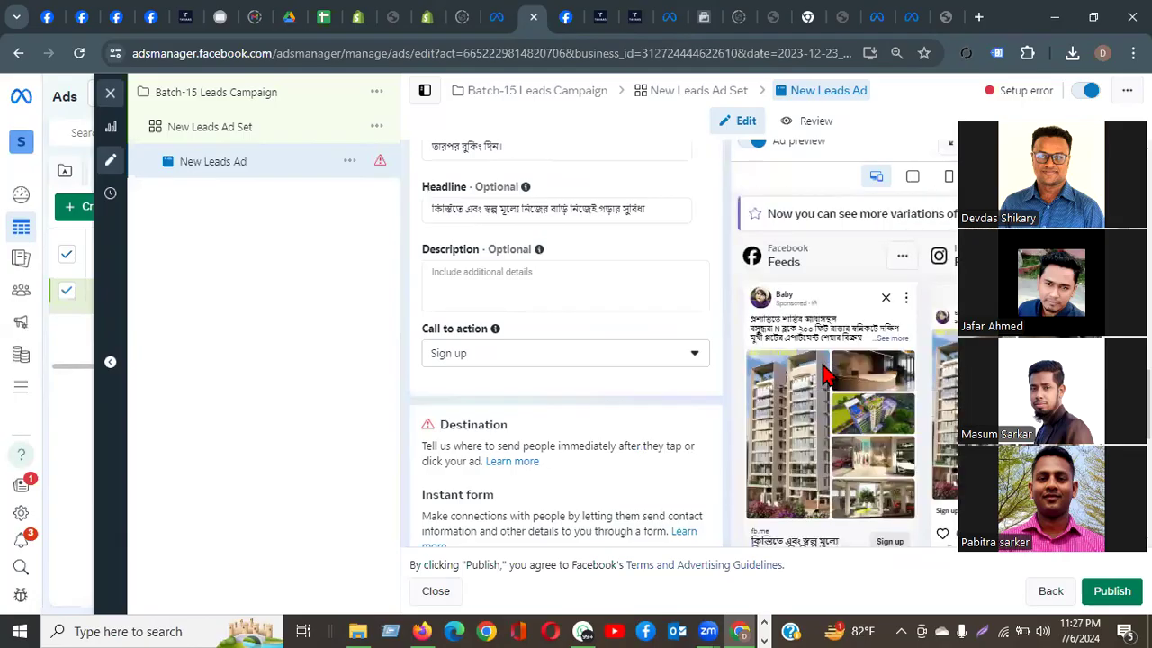
scroll(796, 428, "down", 2)
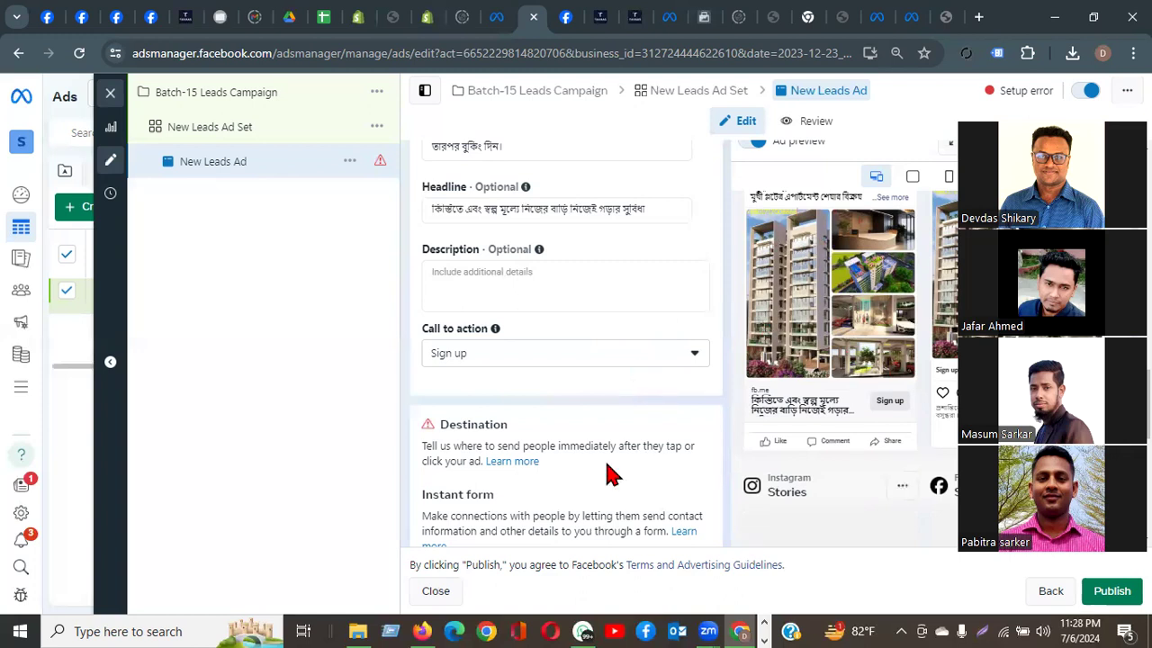
Step: Read the Destination section's instant form instructions and recheck the ad's media, primary text, headline and call to action
scroll(500, 423, "down", 2)
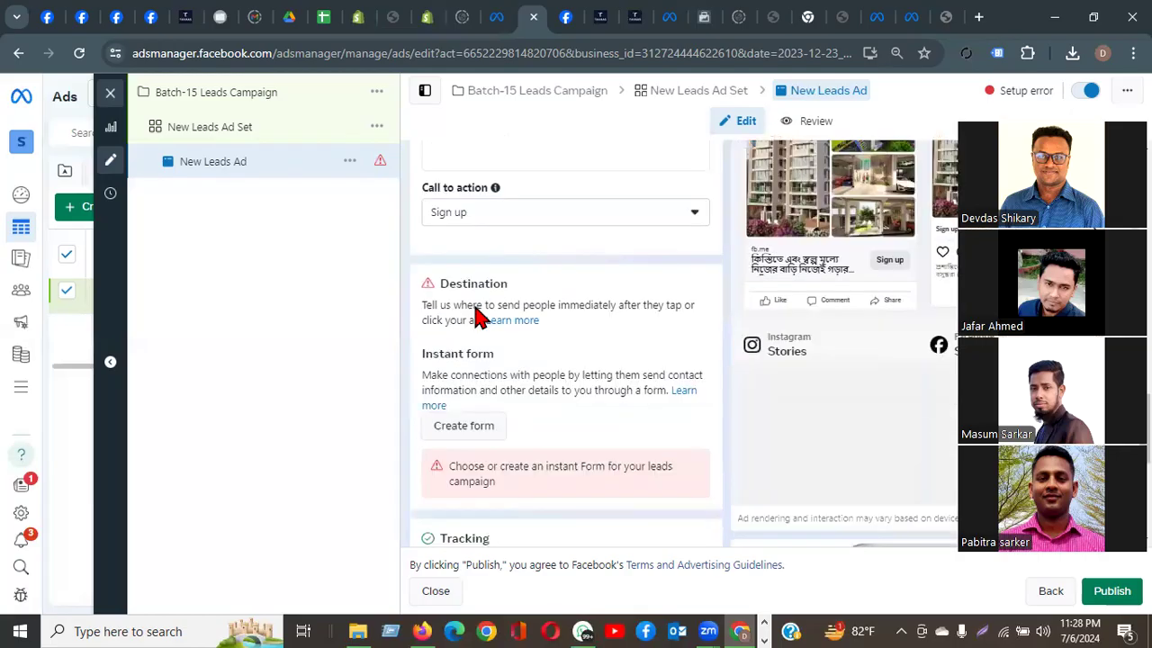
double_click(442, 285)
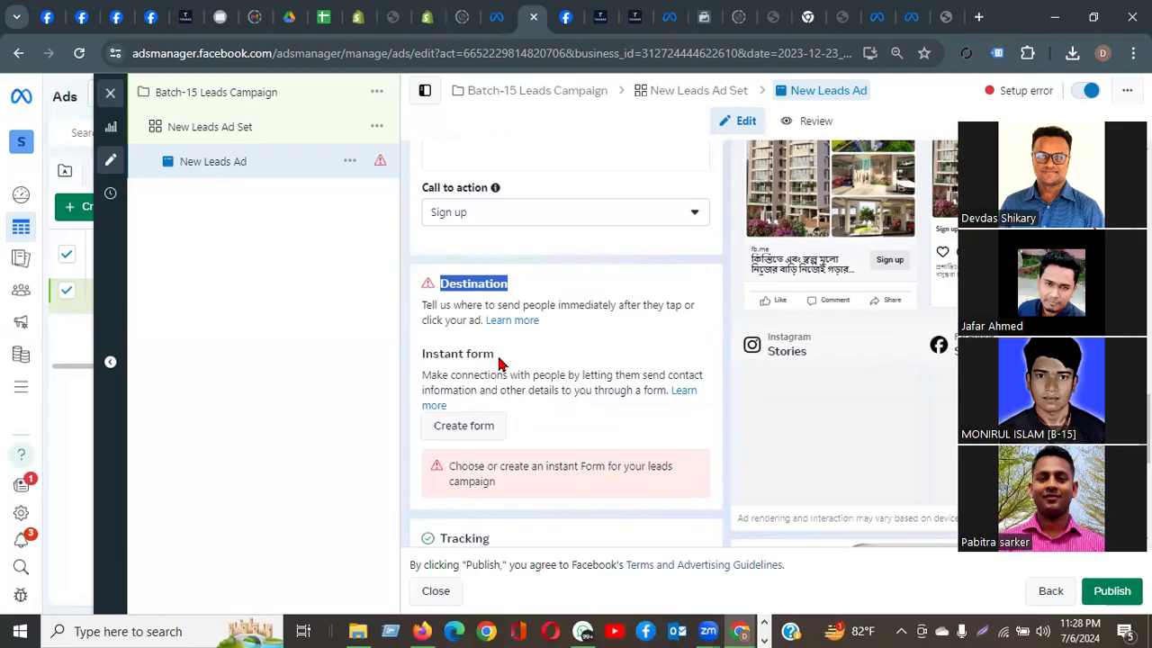
left_click_drag(425, 305, 603, 423)
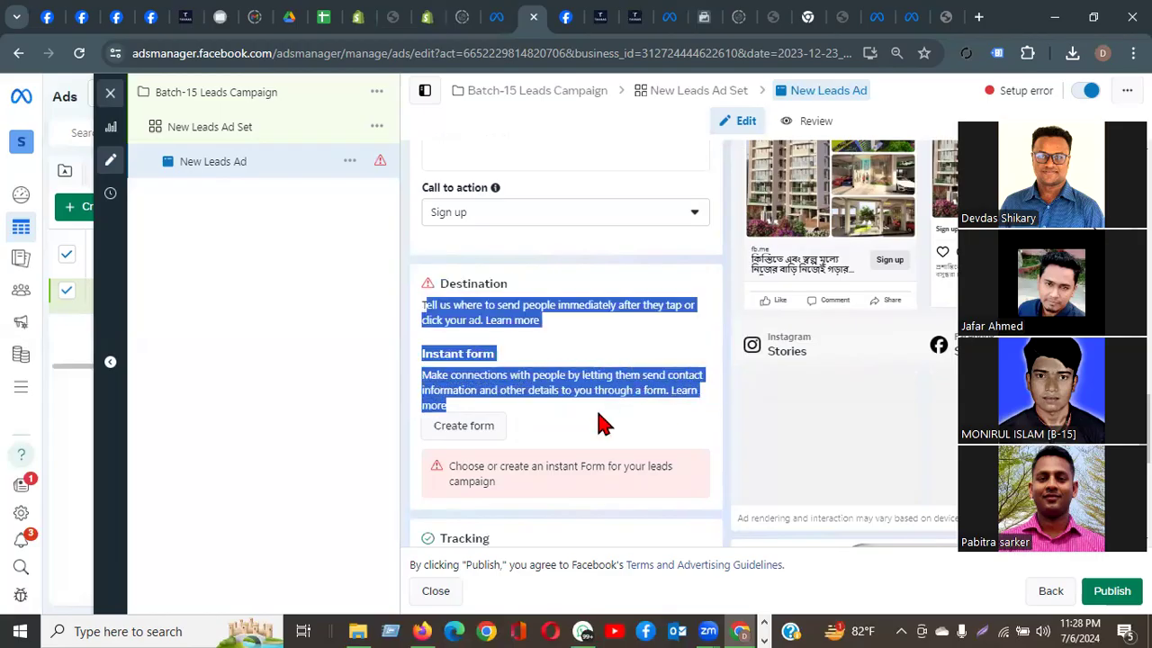
left_click(602, 422)
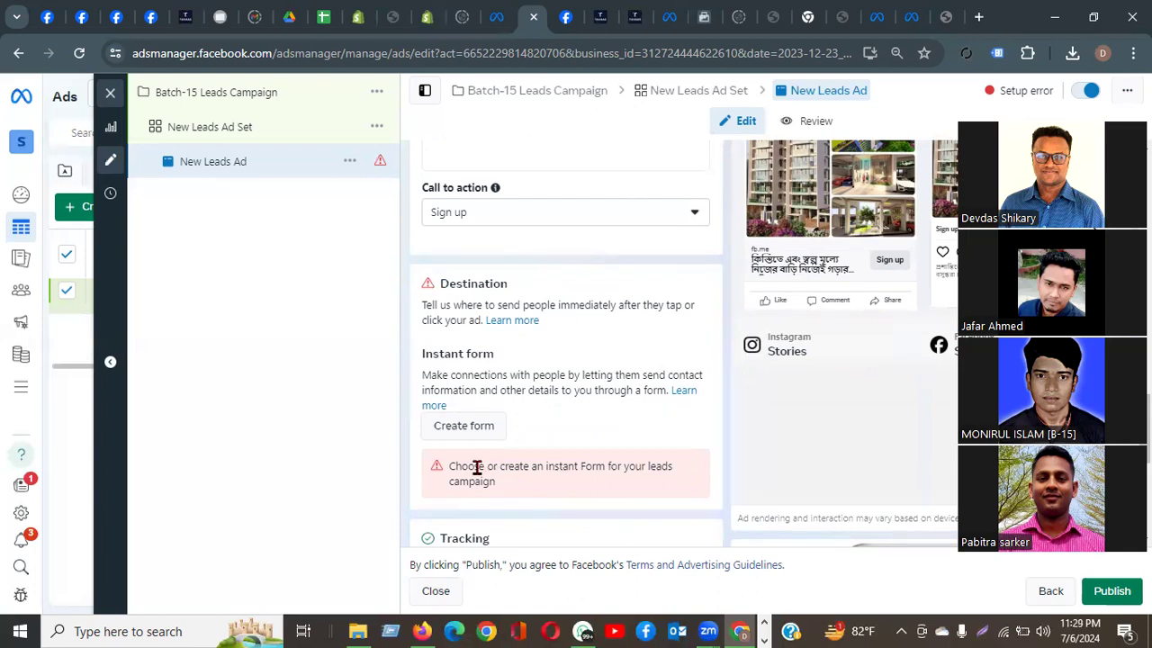
scroll(716, 320, "up", 5)
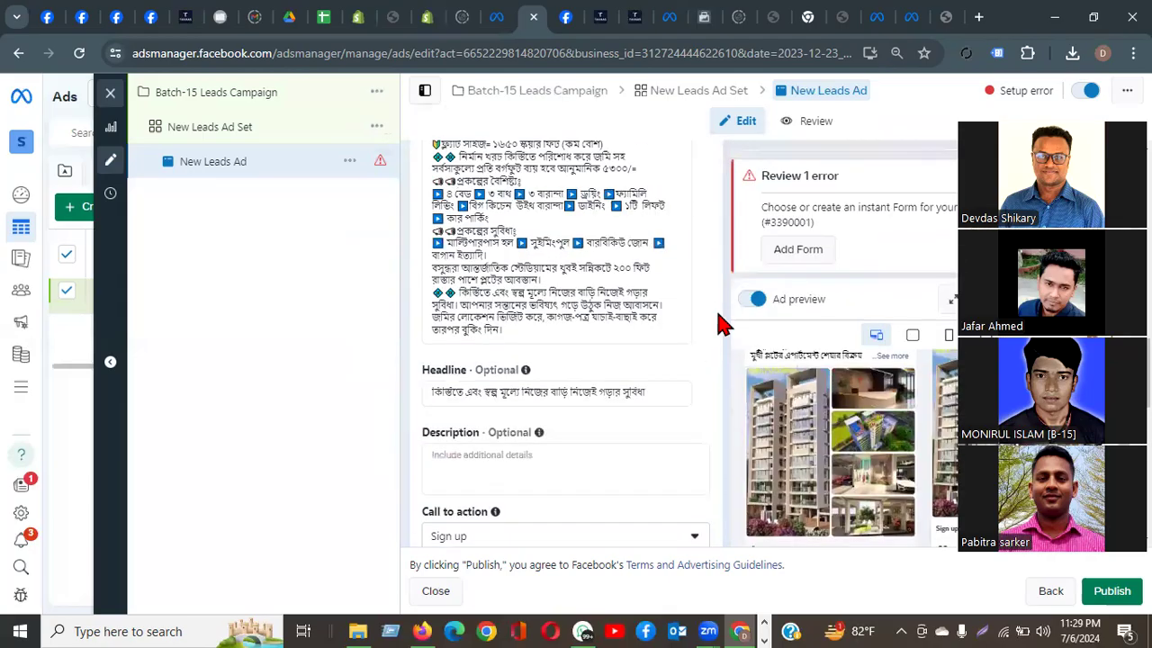
scroll(731, 333, "up", 3)
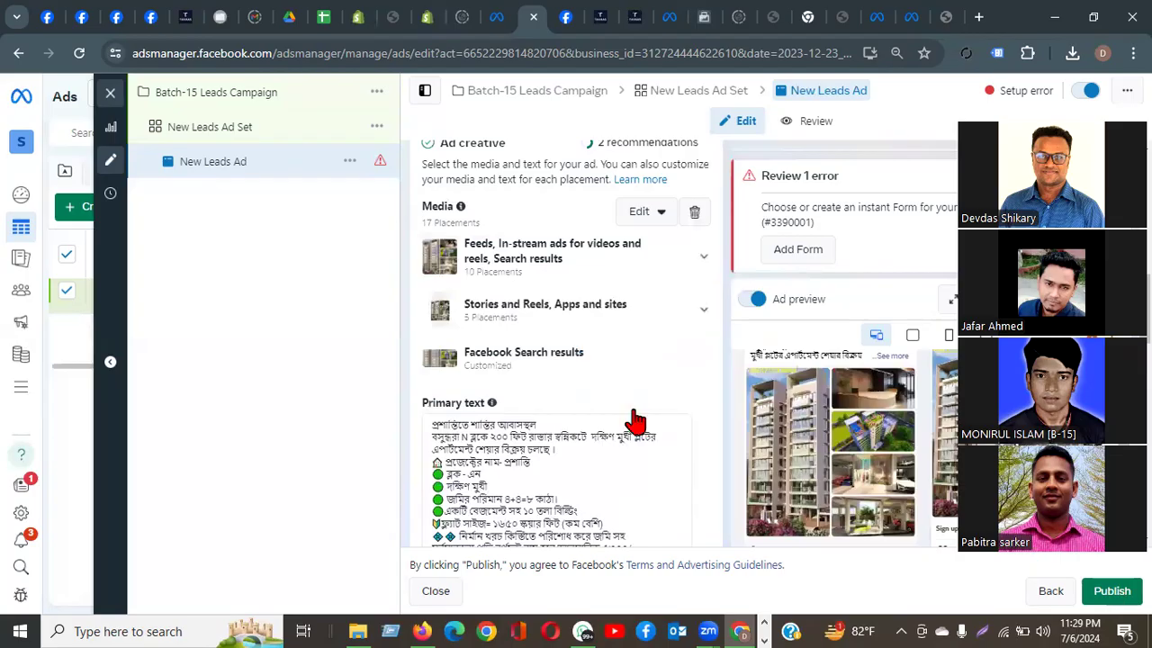
scroll(630, 391, "down", 3)
scroll(630, 391, "down", 3)
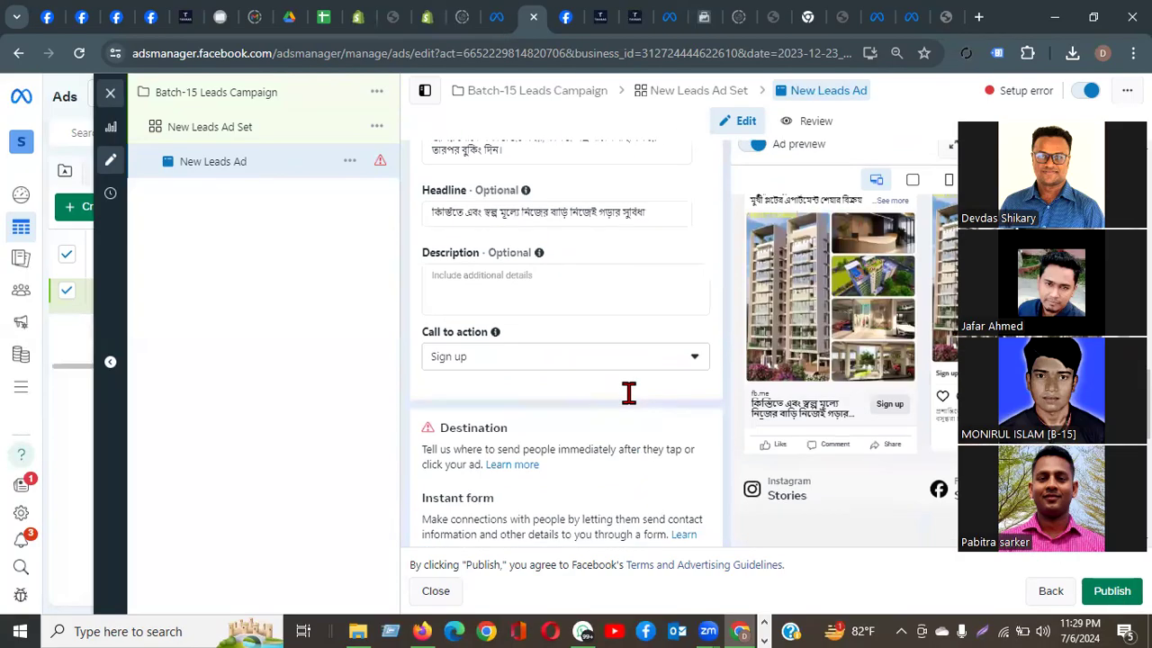
scroll(620, 411, "down", 2)
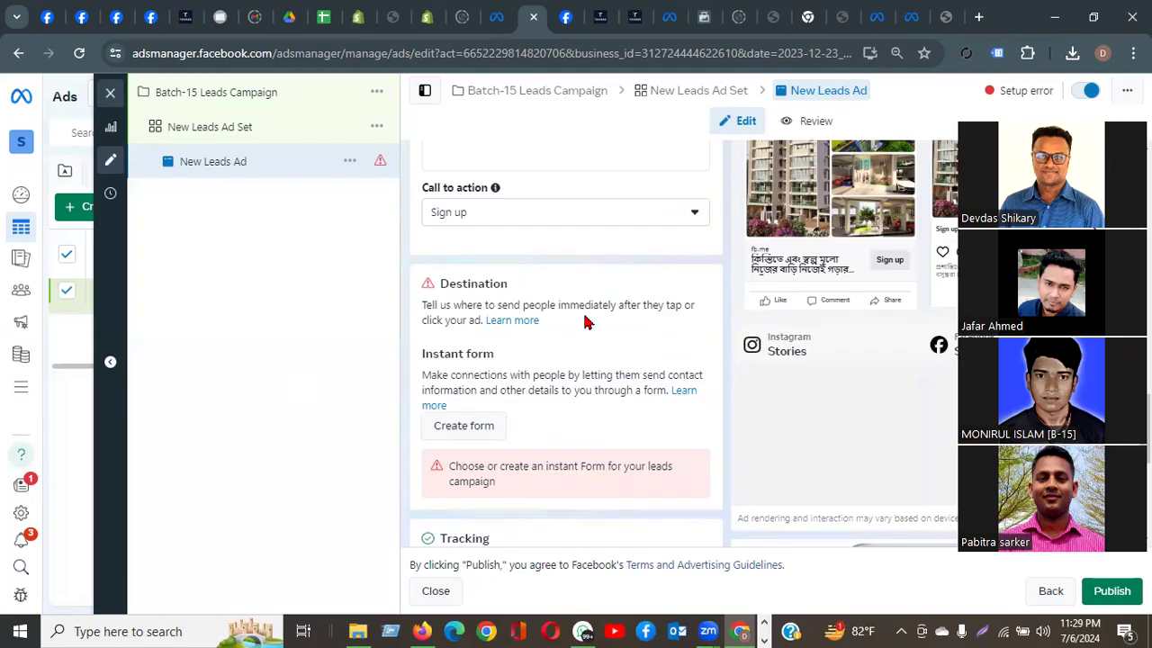
Step: Start a new instant form for the New Leads Ad and read the notice about auto-generated forms
left_click(465, 432)
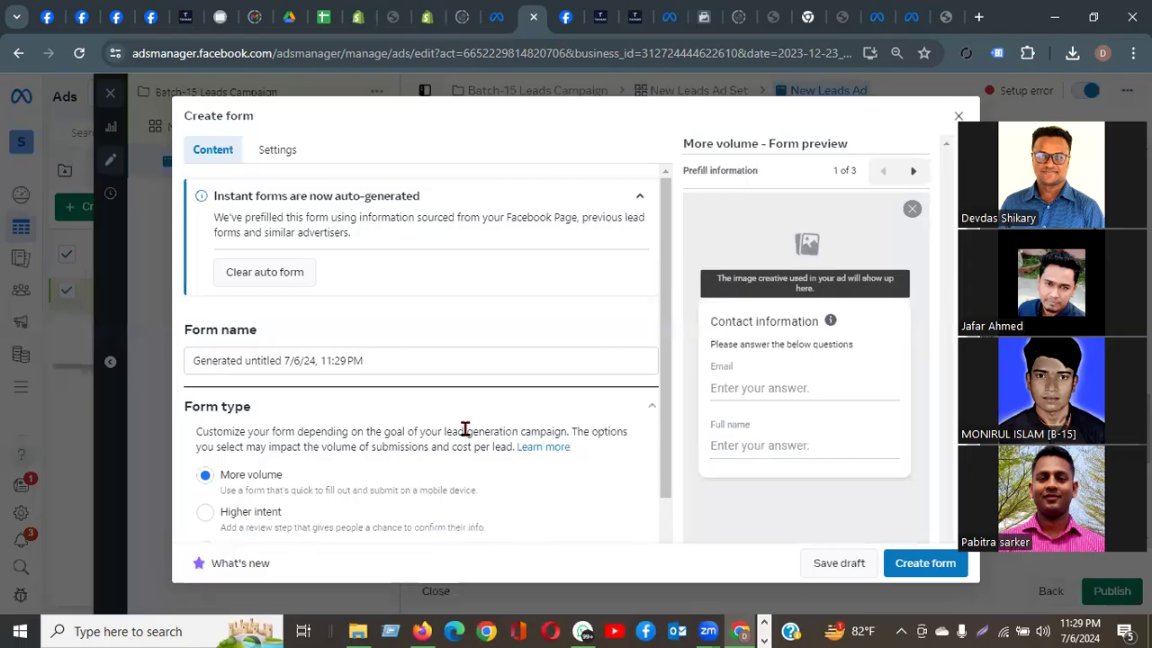
left_click(1036, 100)
left_click(675, 314)
left_click_drag(222, 200, 438, 199)
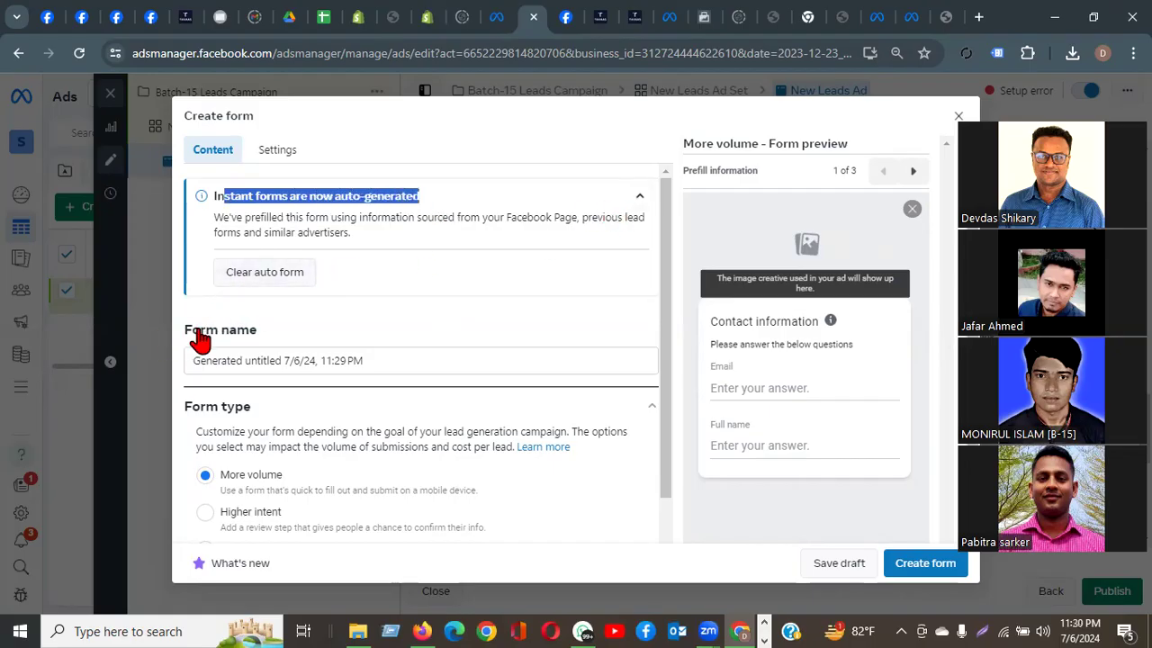
Step: Change the form name's opening words to "Batch-5 prperty lead by" plus the creator's name, keeping the date and time
left_click_drag(184, 334, 268, 343)
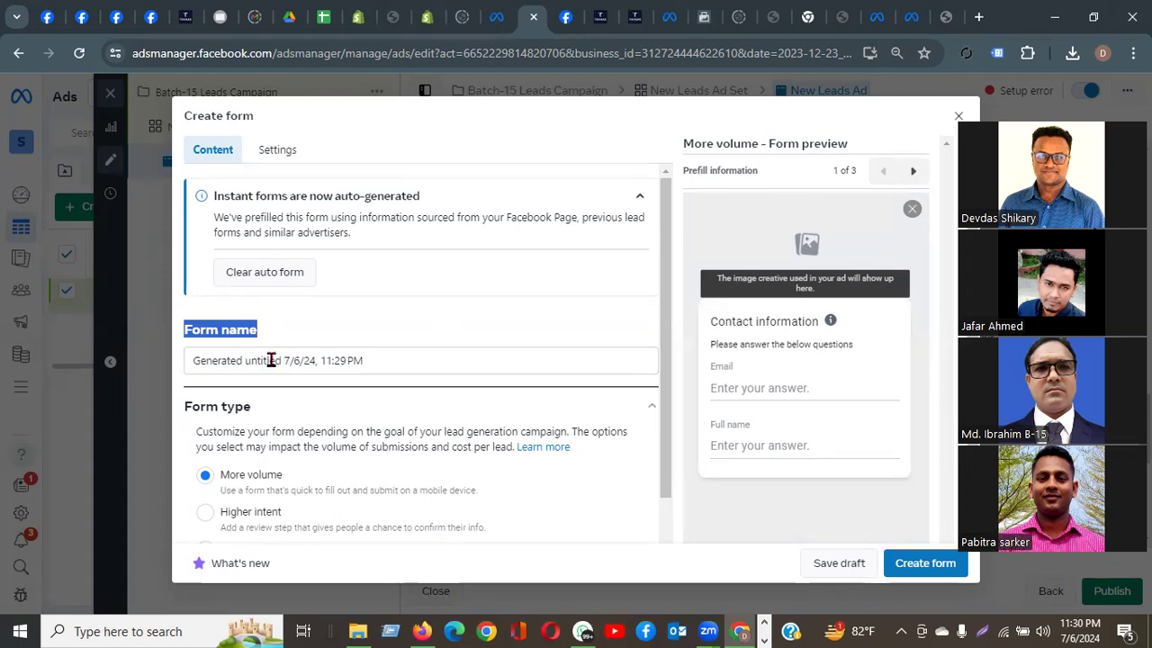
left_click_drag(282, 360, 180, 371)
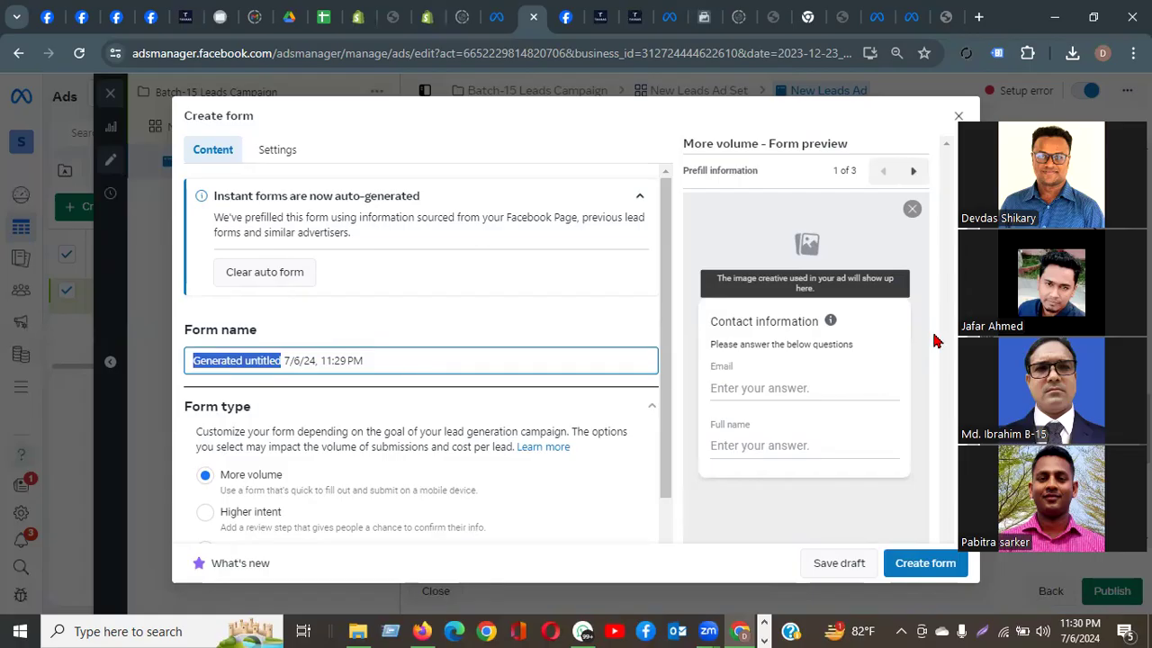
type("Batc")
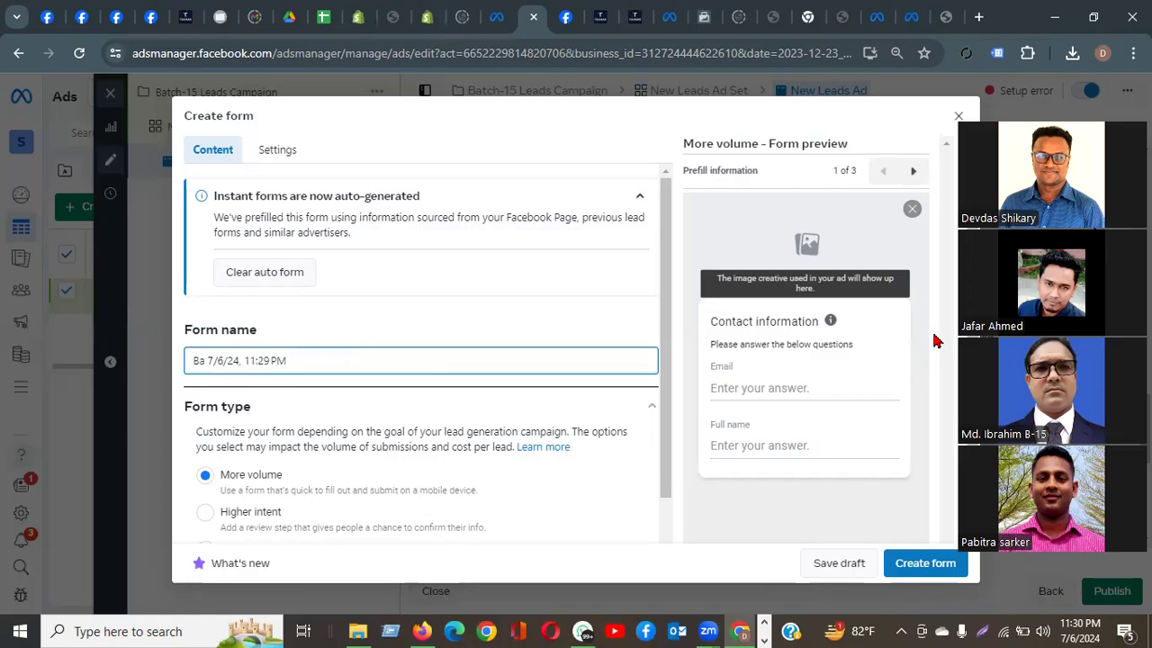
type("h-5")
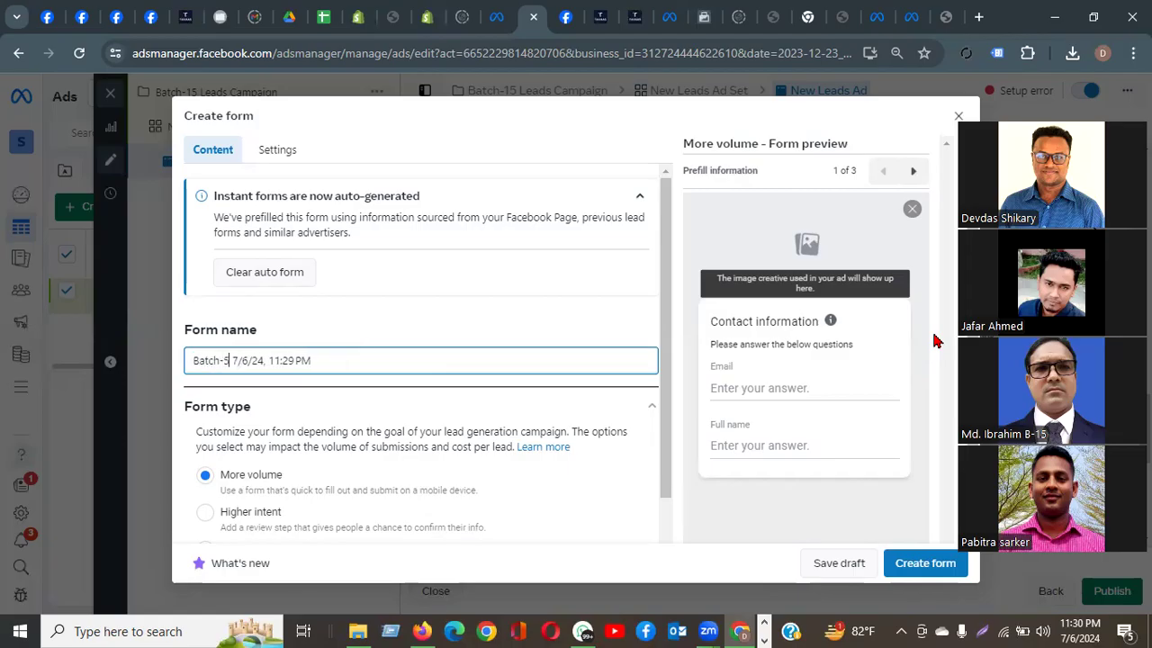
type(" prperty")
type(" lead b")
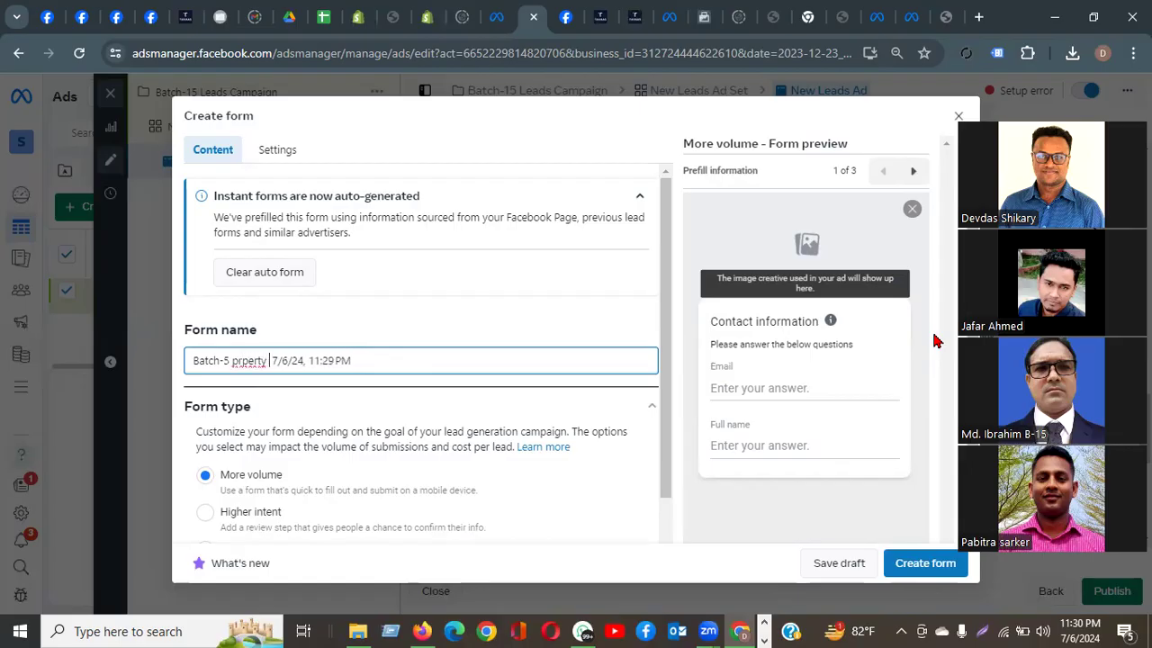
type("y ")
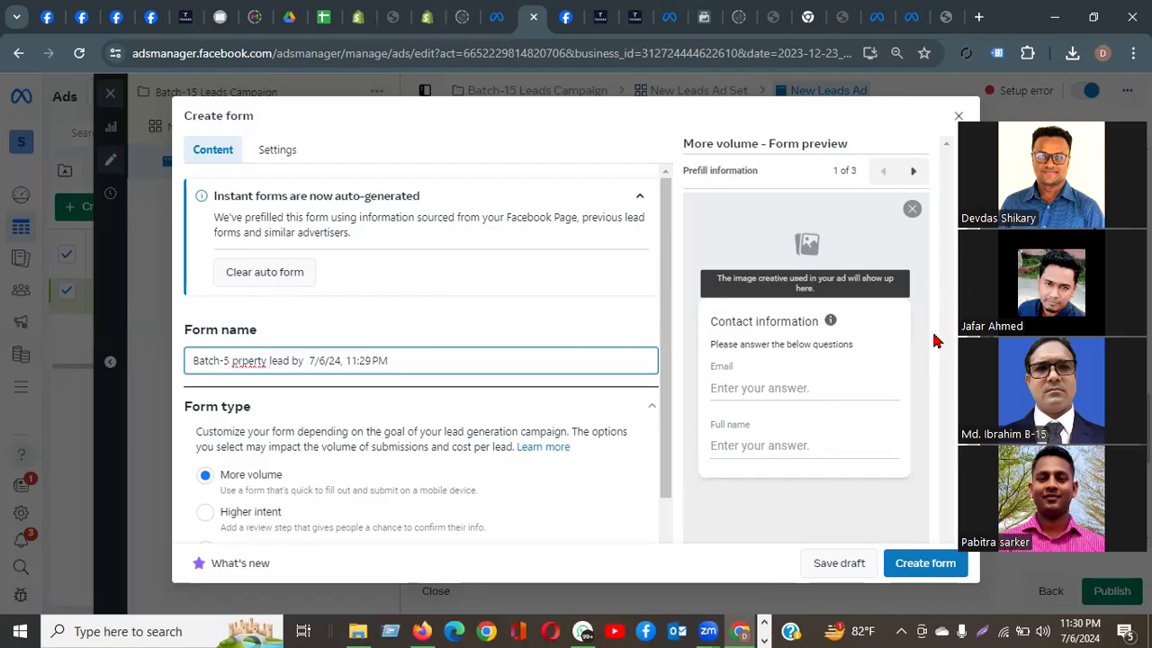
type("mokshed")
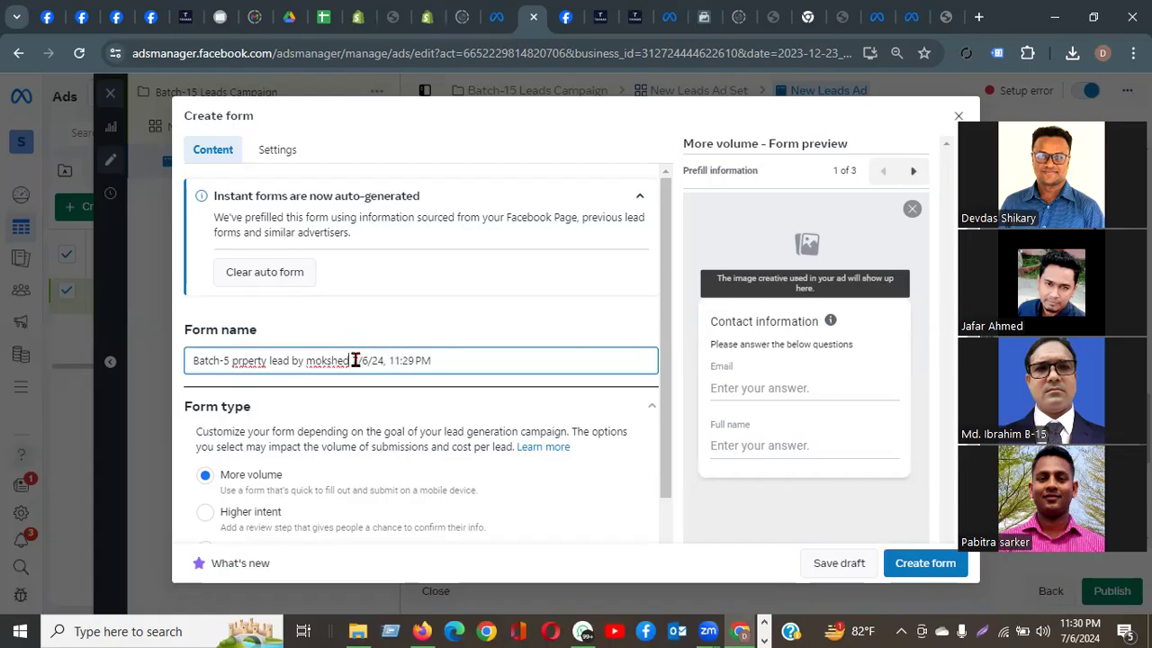
left_click_drag(447, 363, 350, 364)
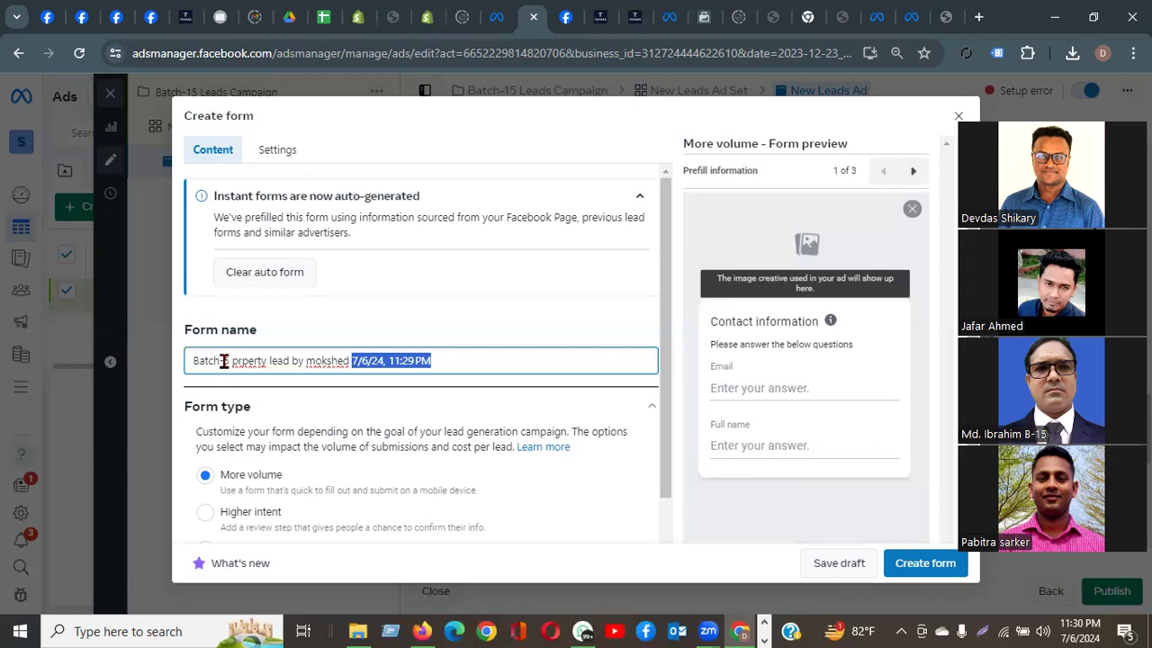
left_click(504, 360)
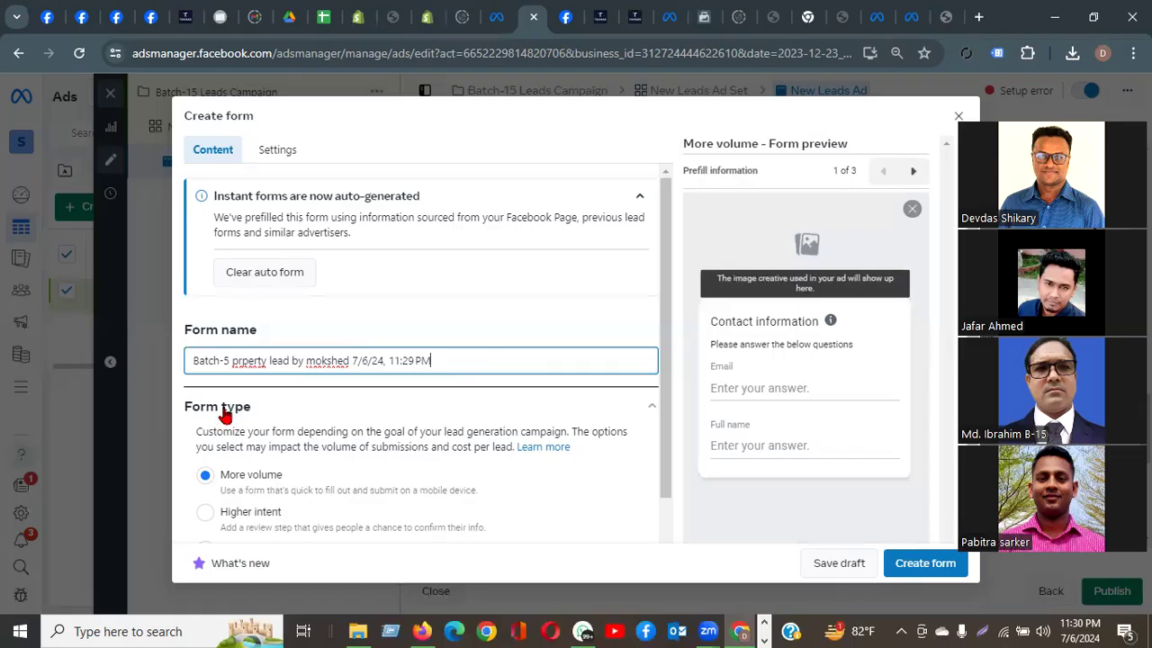
Step: Review the form type options and expand the Intro section to examine its background image and greeting settings
scroll(223, 412, "down", 2)
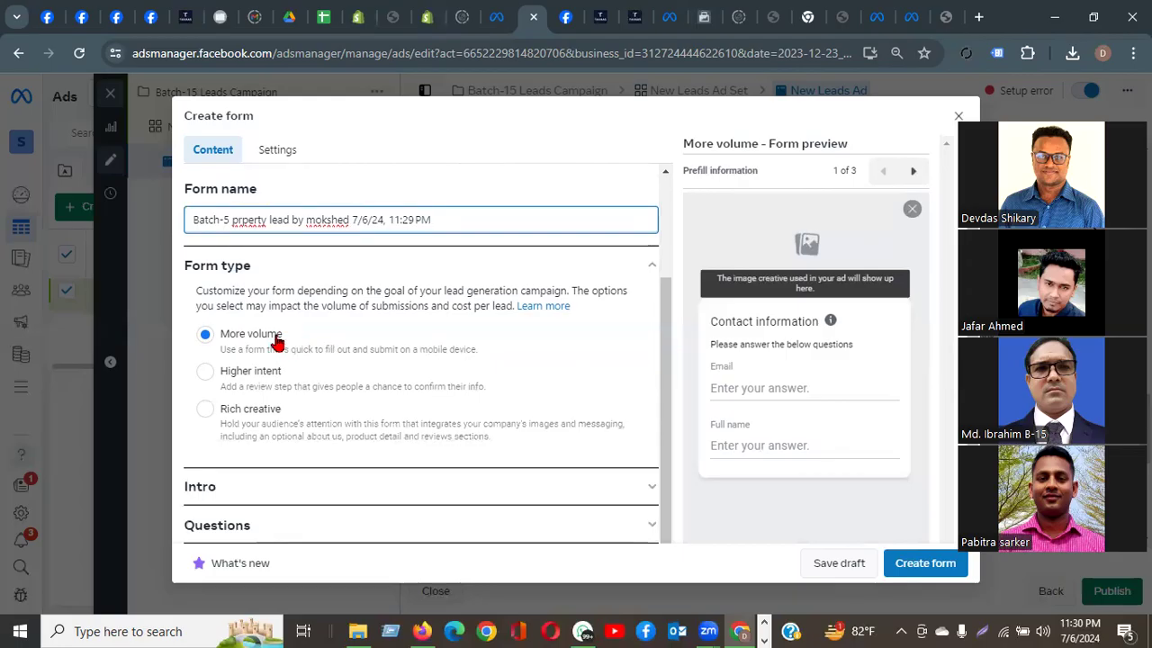
scroll(202, 382, "down", 1)
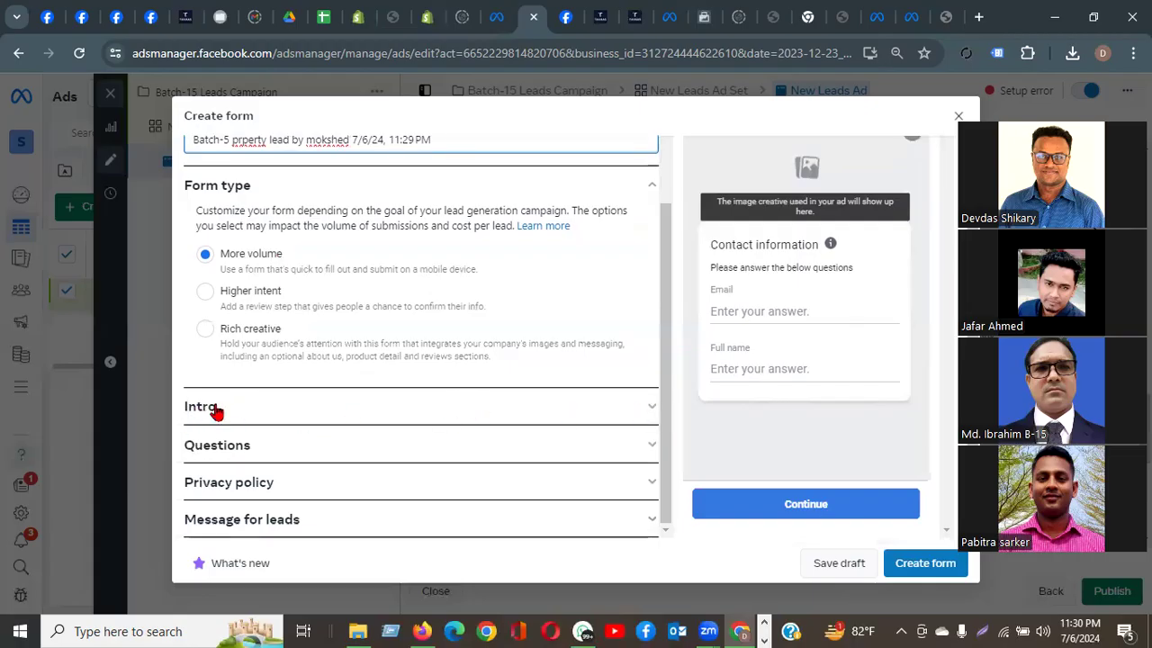
scroll(298, 283, "up", 2)
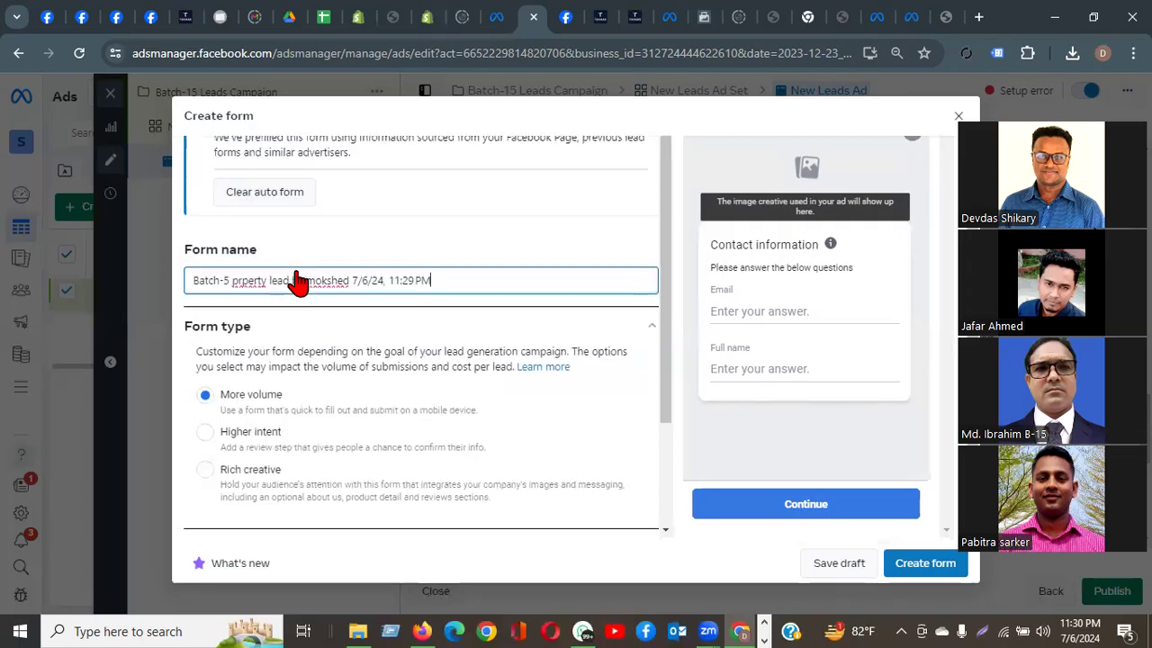
scroll(399, 394, "down", 3)
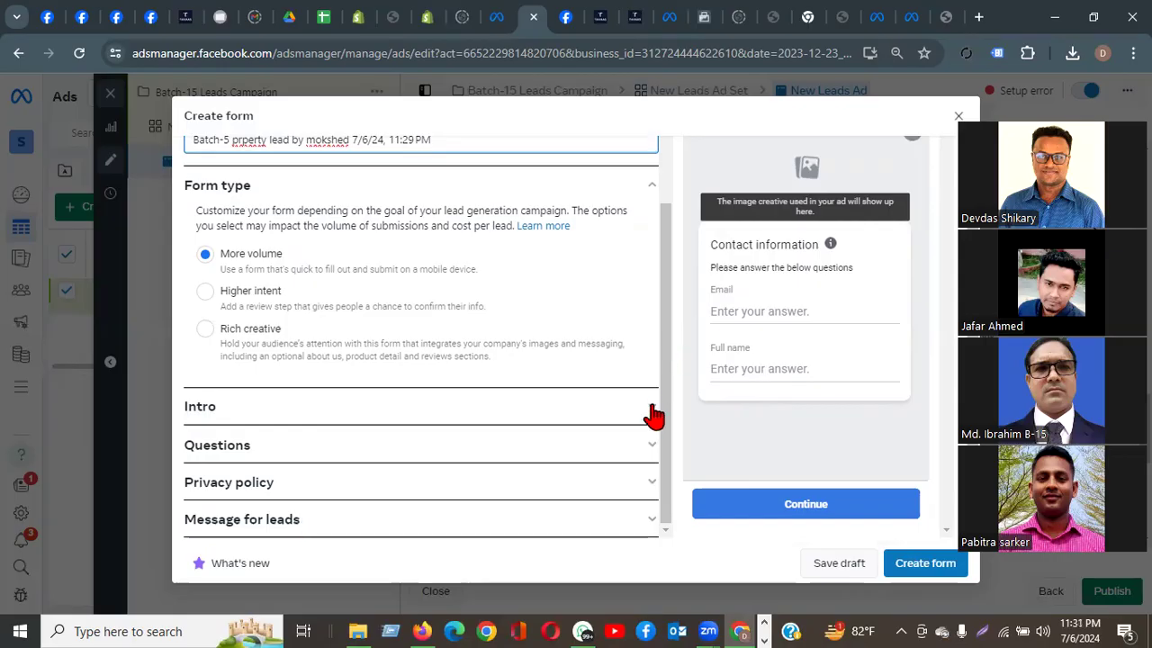
left_click(213, 410)
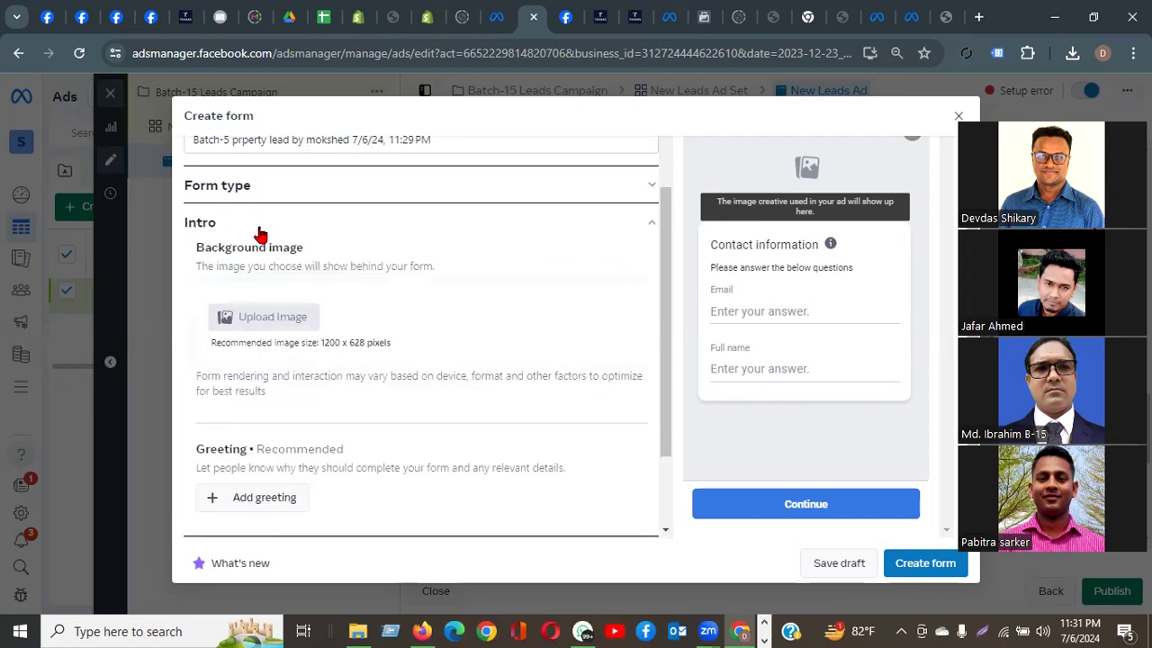
scroll(336, 256, "up", 2)
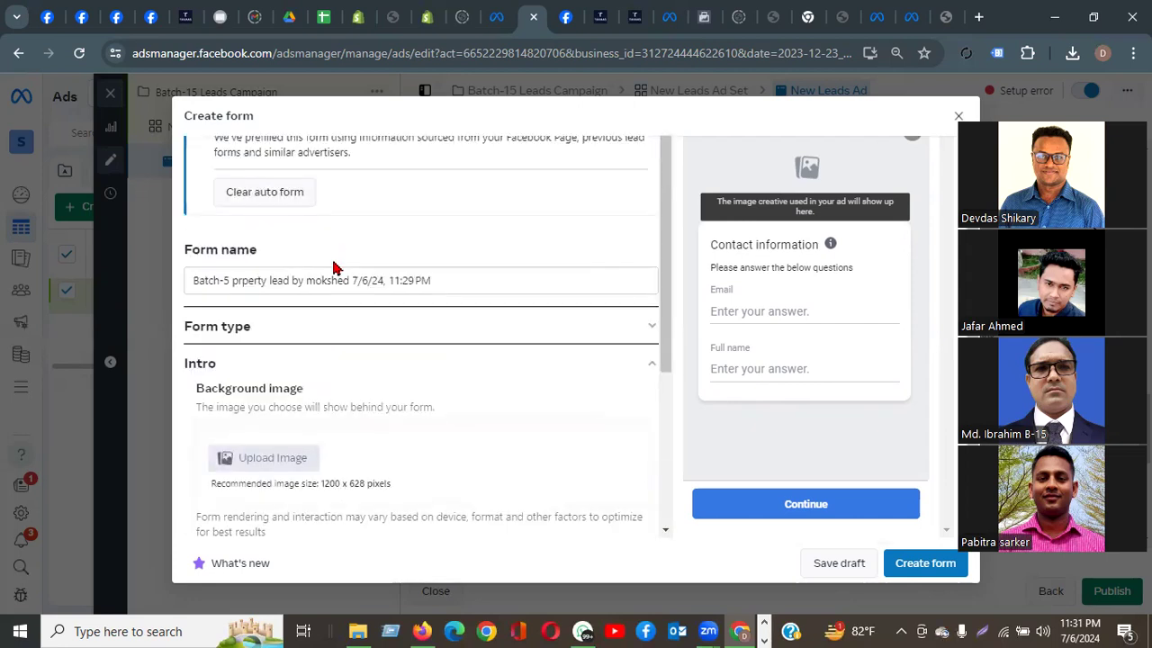
scroll(314, 303, "down", 3)
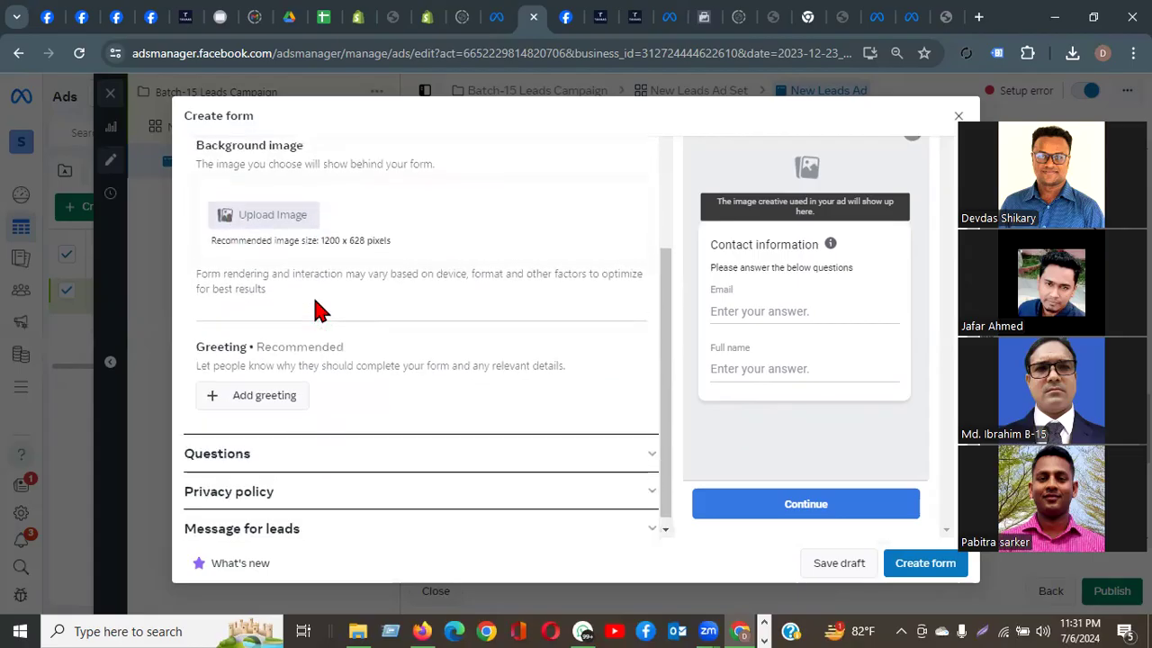
Step: Collapse and reopen the form's Intro section and review its background image, rendering note and greeting settings
scroll(303, 296, "up", 2)
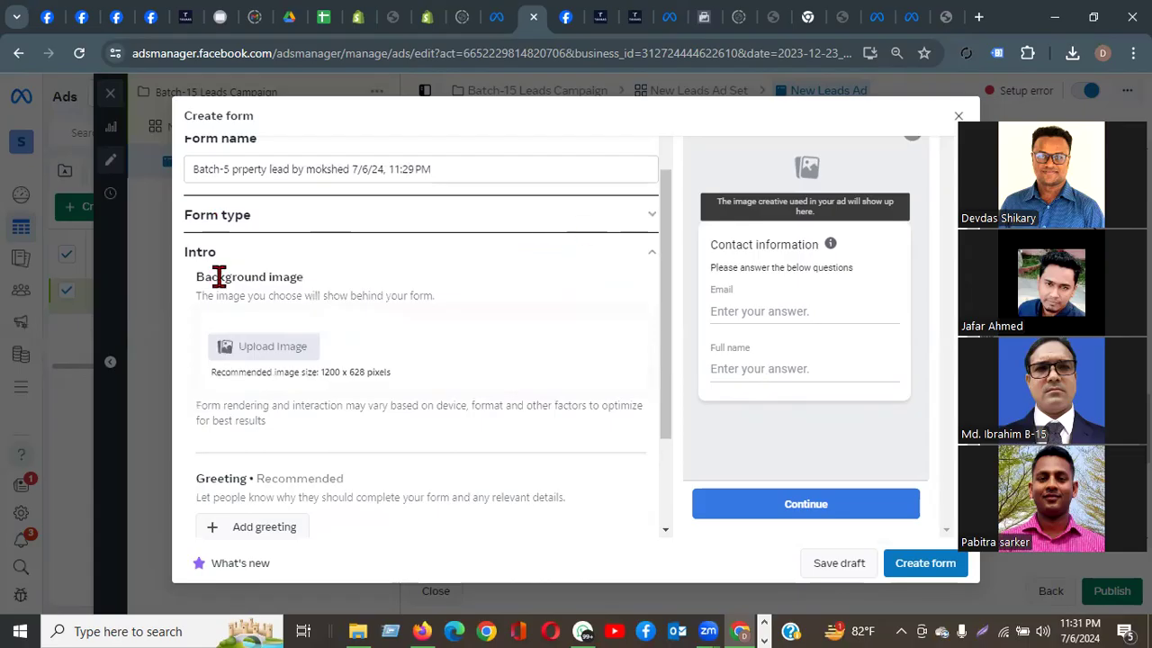
double_click(187, 253)
left_click(651, 257)
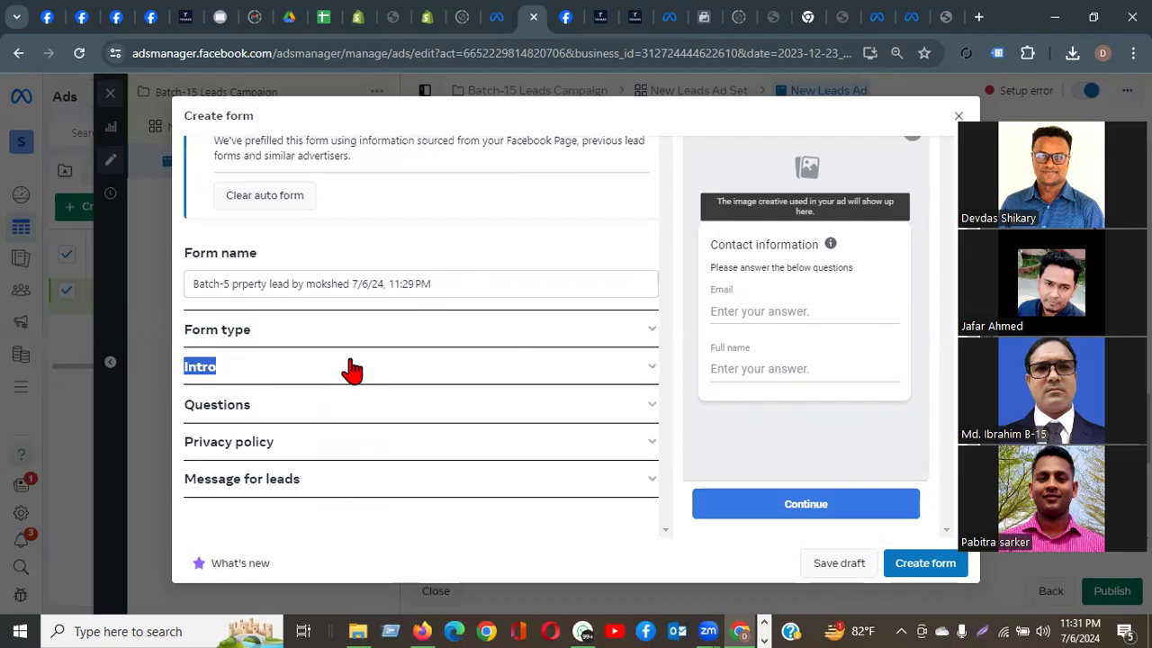
left_click(250, 376)
scroll(466, 394, "down", 2)
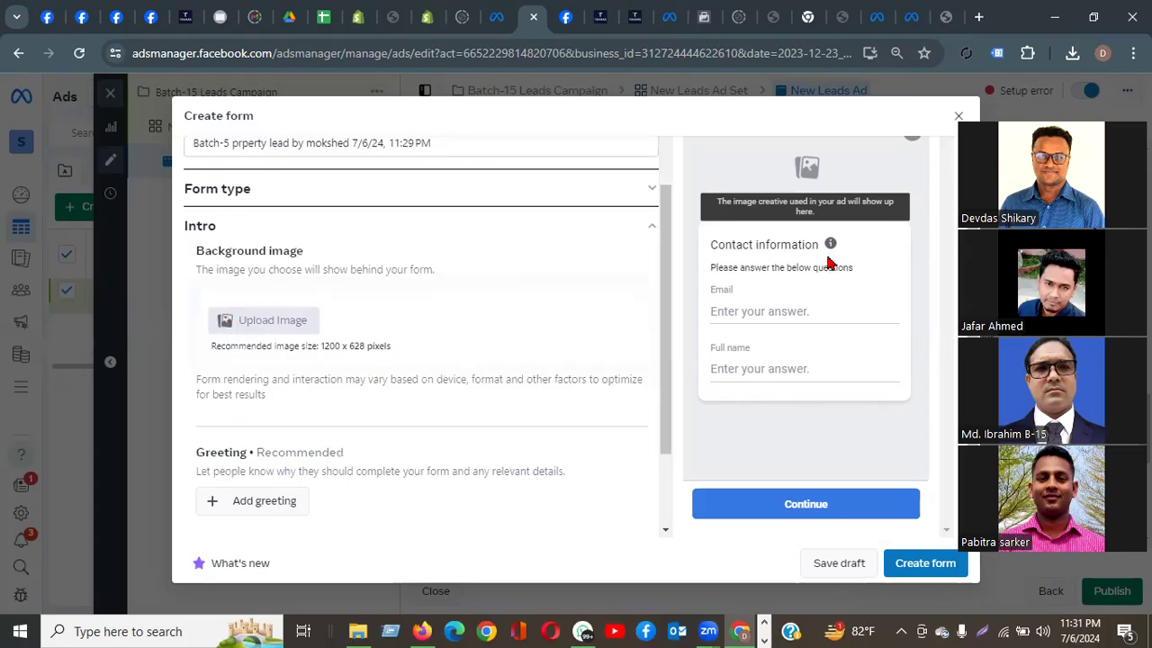
scroll(833, 263, "up", 1)
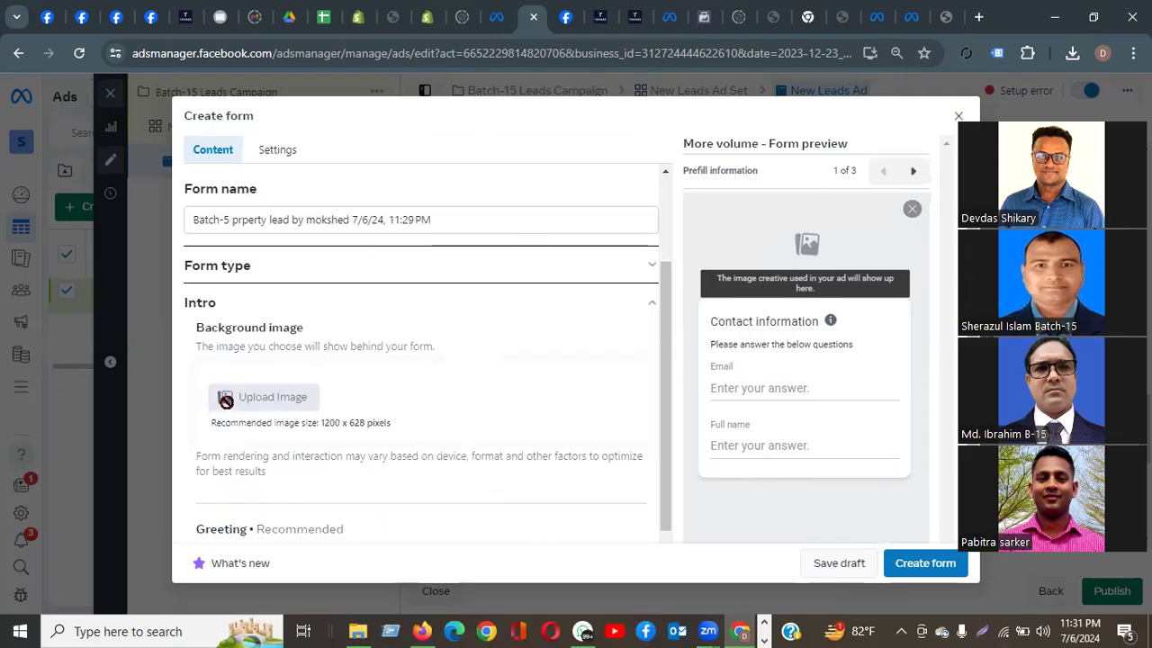
scroll(504, 399, "down", 1)
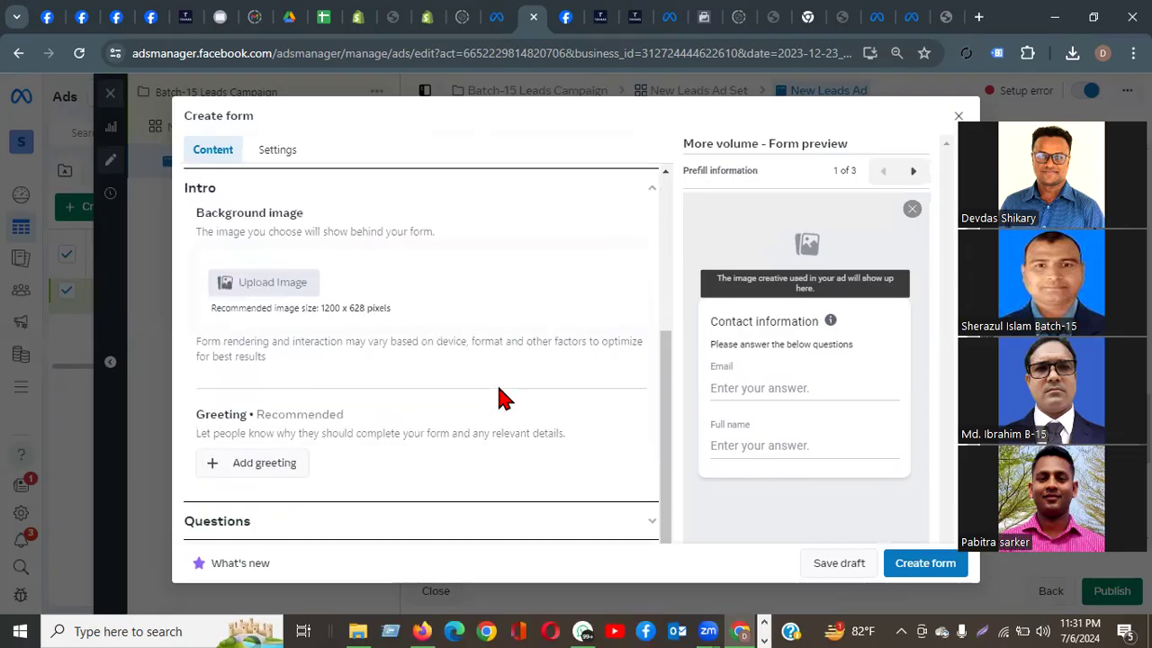
left_click_drag(199, 341, 633, 339)
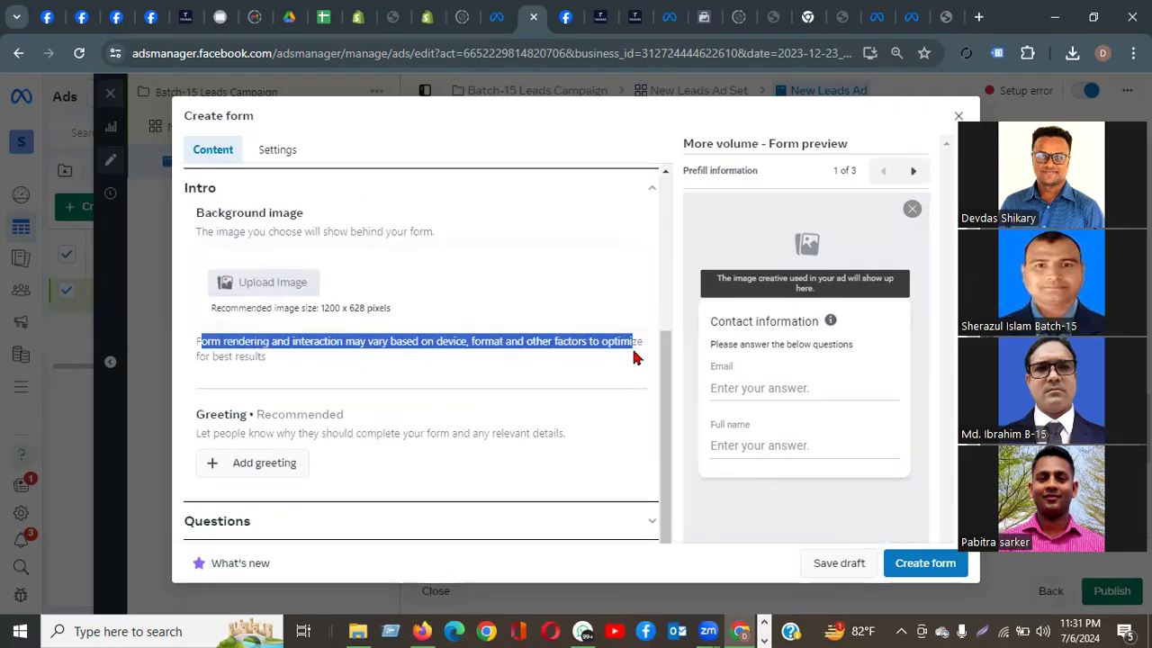
Step: Add a greeting to the form's intro and upload today's apartment building collage from Downloads as the background image
left_click(259, 466)
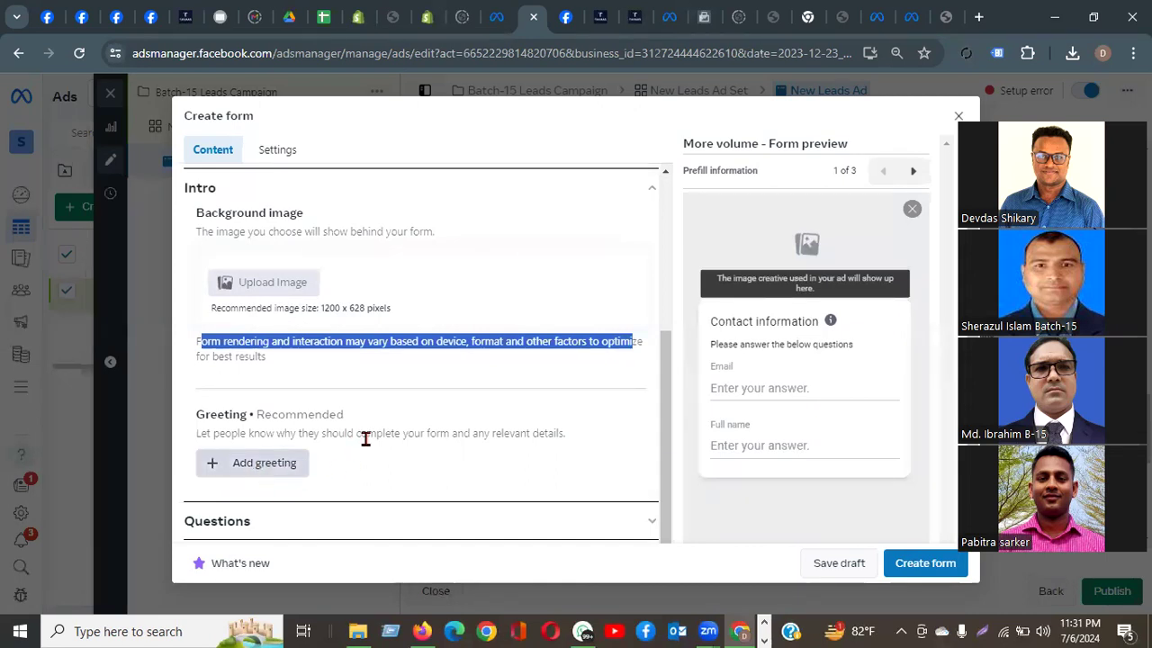
scroll(367, 439, "down", 2)
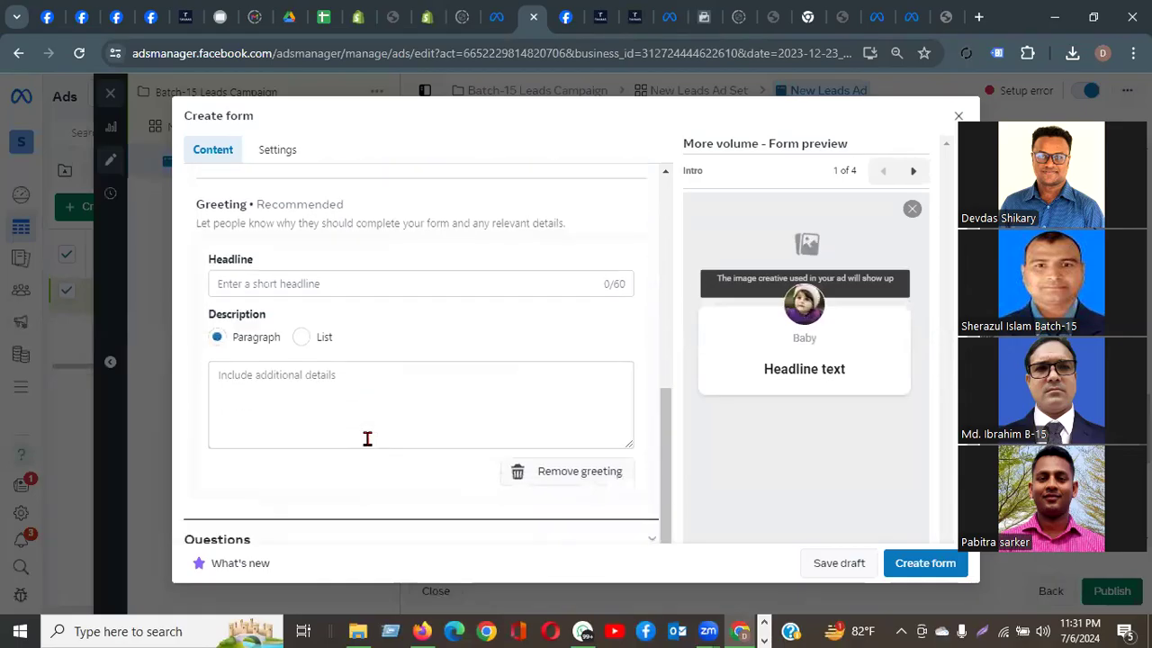
scroll(367, 438, "up", 3)
left_click(292, 342)
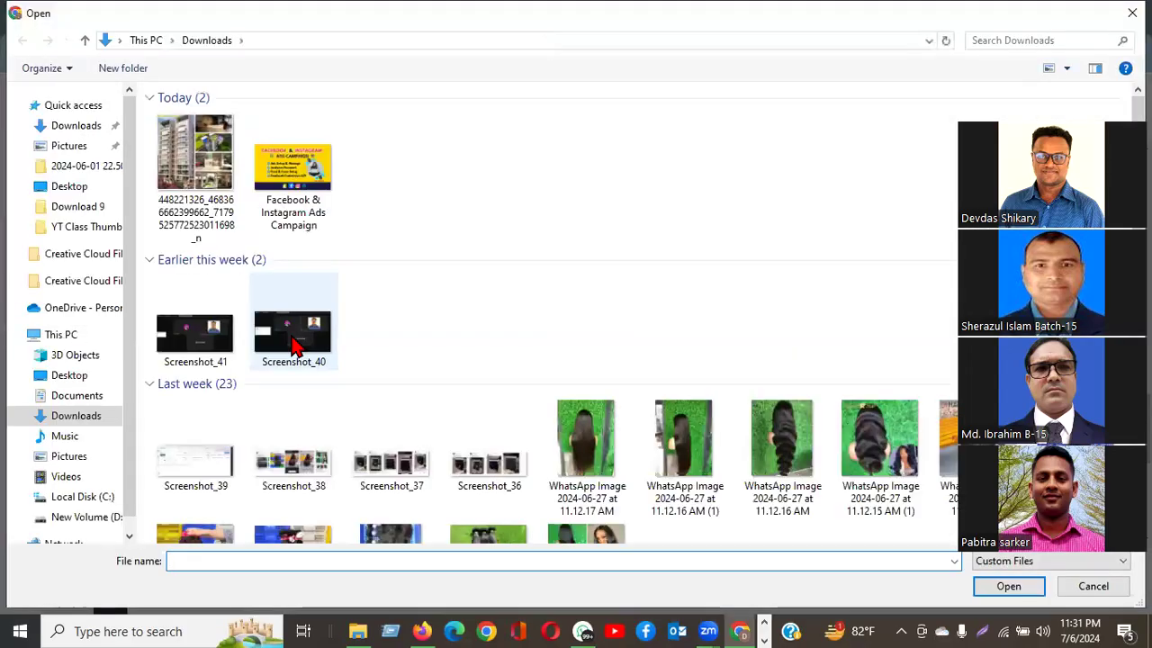
left_click(232, 176)
left_click(1001, 587)
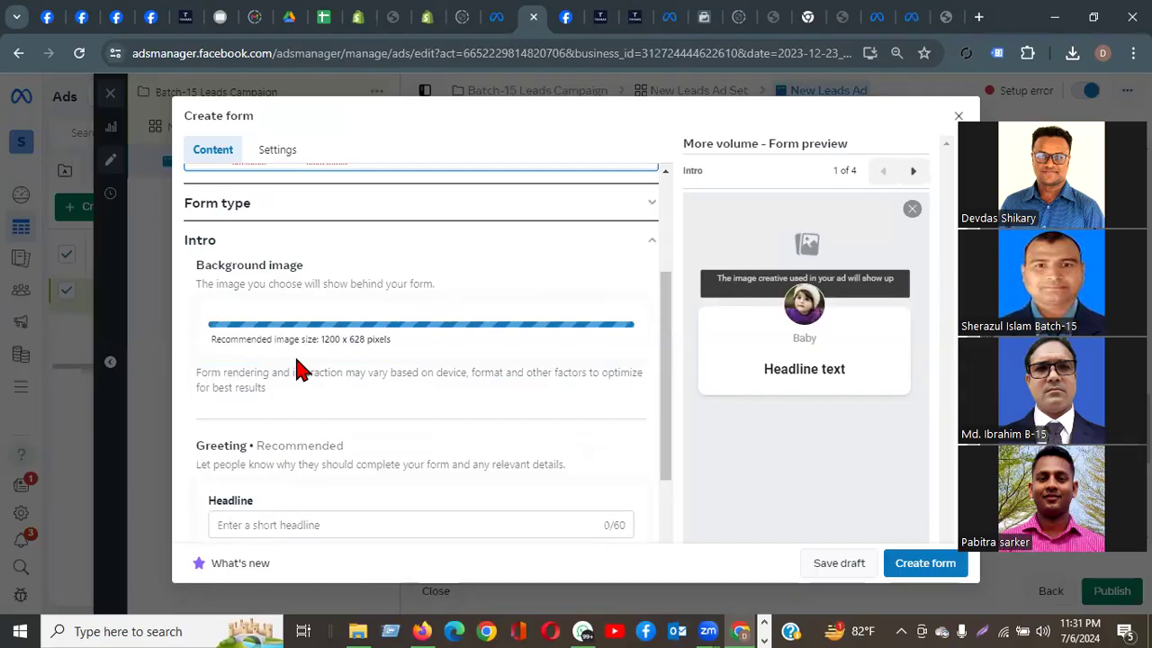
Step: Look over the property posts on the BASTU Properties Limited Facebook page and return to the form in Ads Manager
left_click(561, 22)
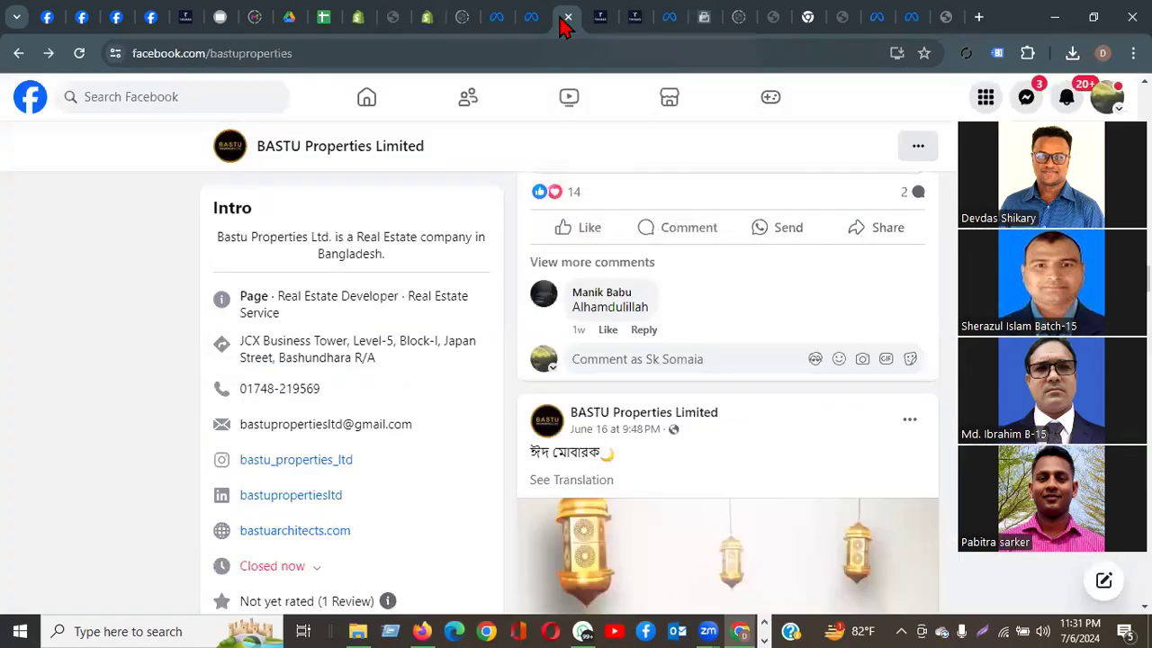
scroll(741, 494, "down", 4)
scroll(772, 481, "up", 6)
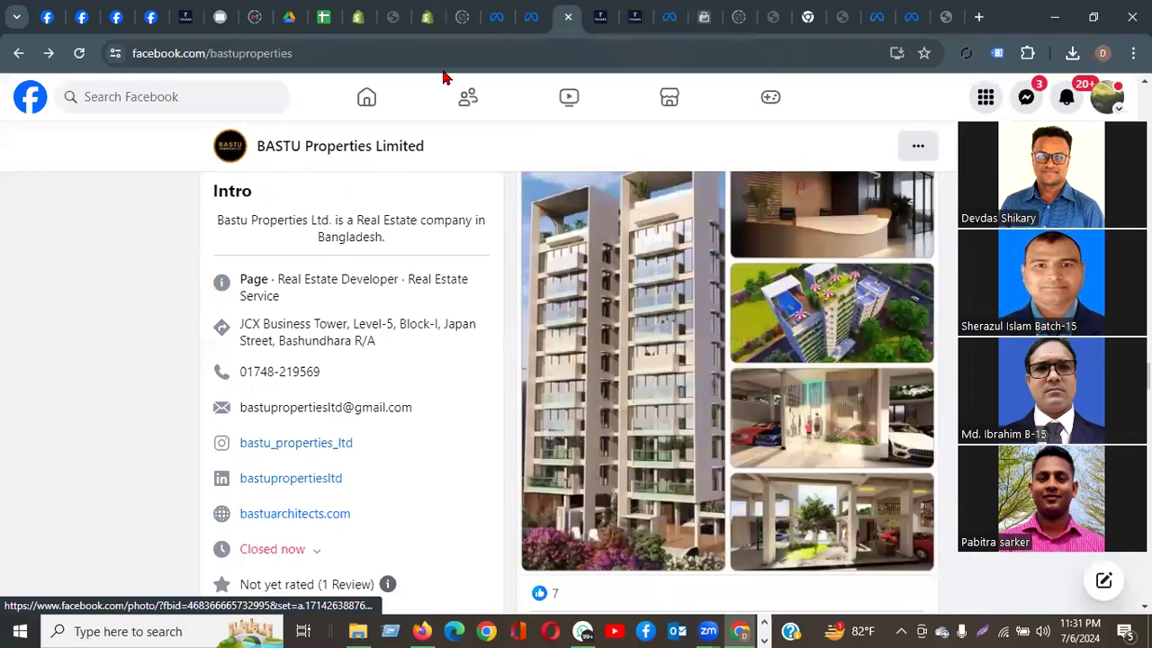
left_click(529, 19)
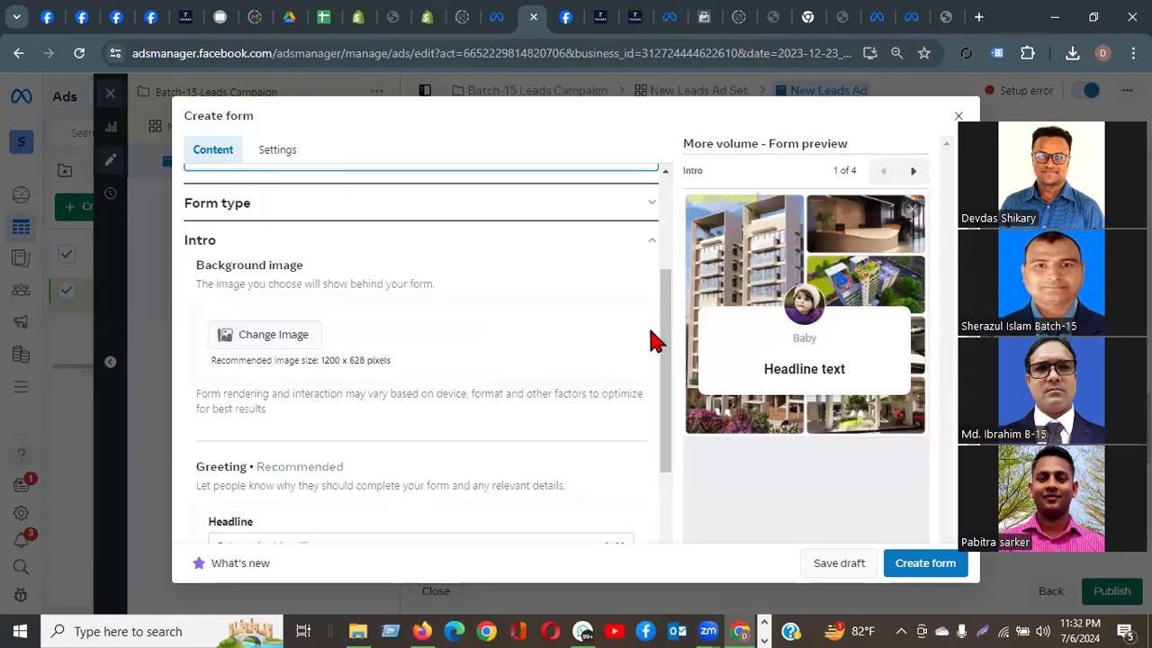
Step: Copy "কিস্তিতে এবং স্বল্প মূল্যে নিজের বাড়ি নিজেই গড়ার সুবিধা" from the BASTU Properties Limited post into the greeting headline
scroll(363, 315, "down", 2)
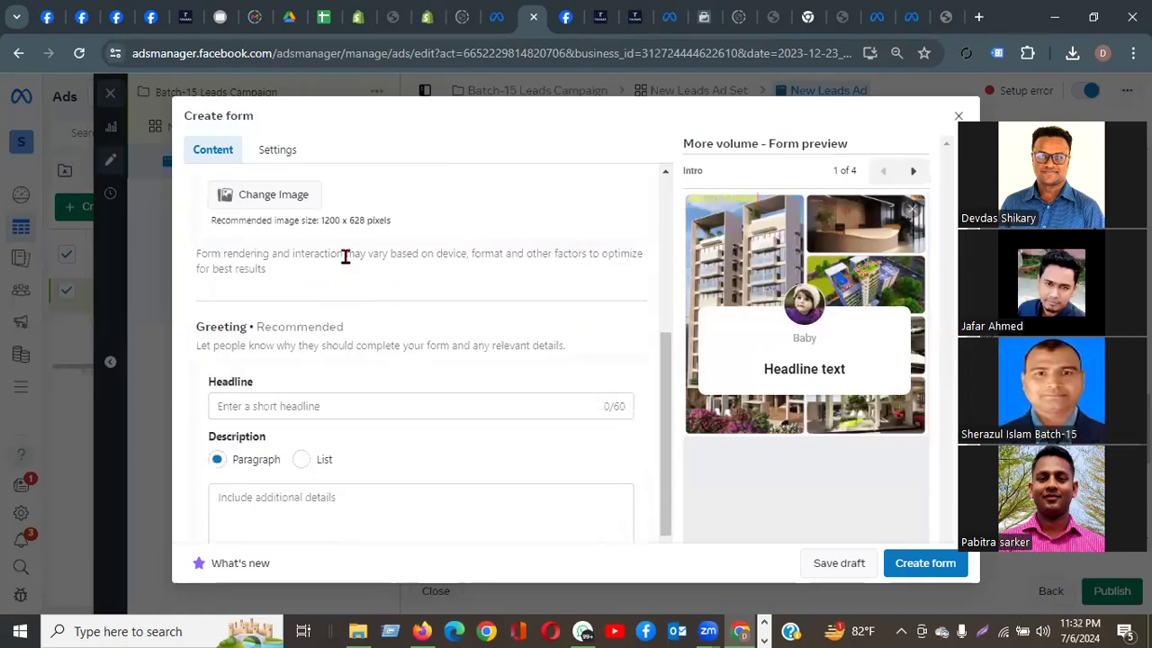
left_click(275, 406)
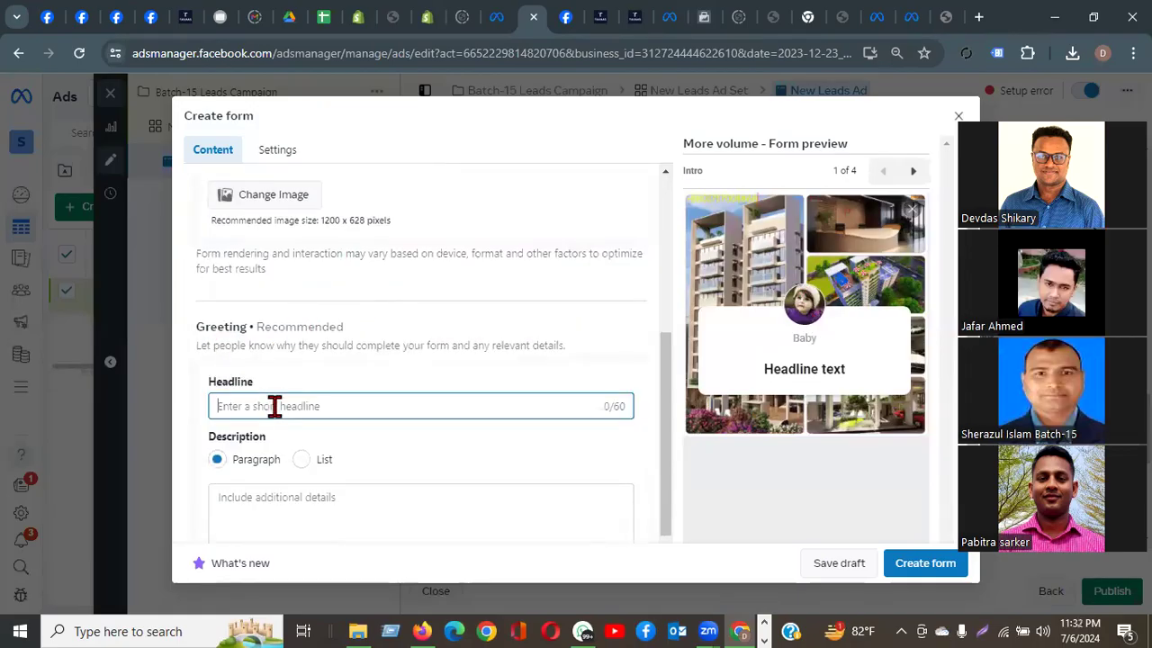
left_click(559, 18)
scroll(873, 477, "down", 6)
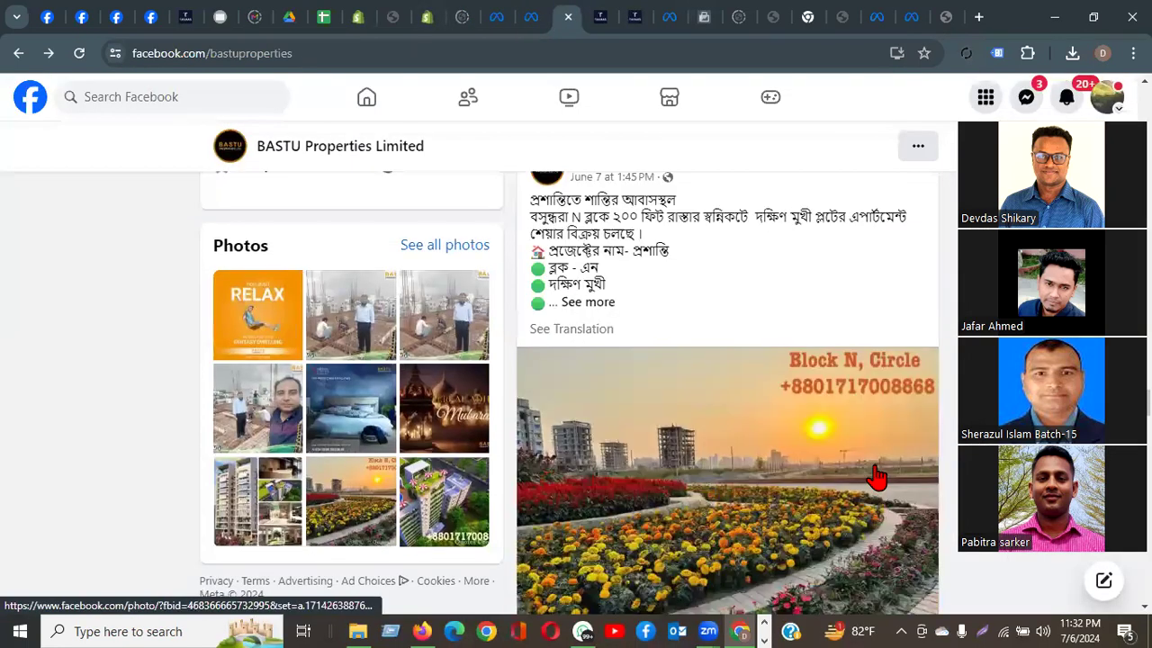
scroll(878, 477, "up", 5)
scroll(876, 477, "up", 6)
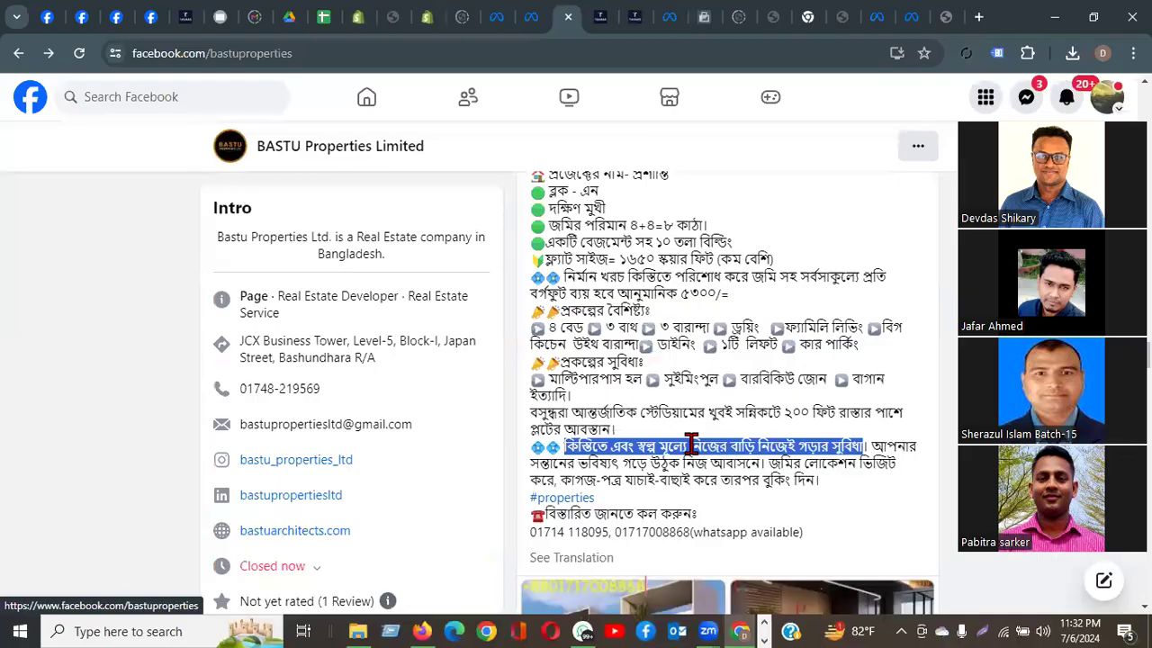
right_click(692, 445)
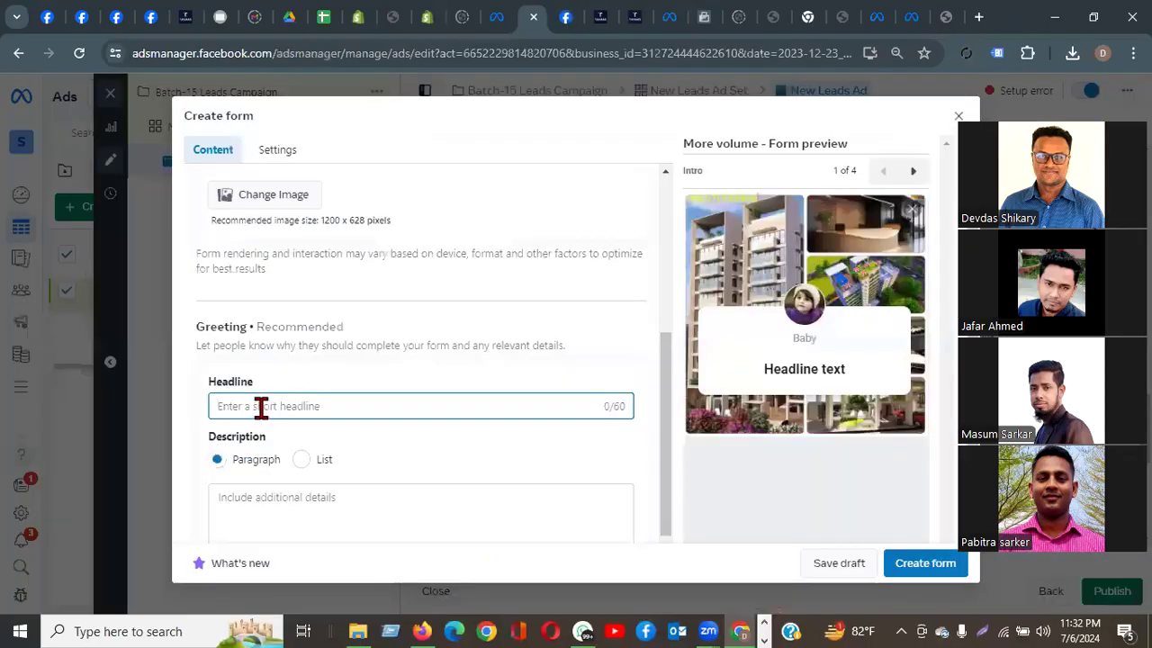
type("কিস্তিতে এবং স্বল্প মুল্যে নিজের বাড়ি নিজেই গড়ার সুবিধা")
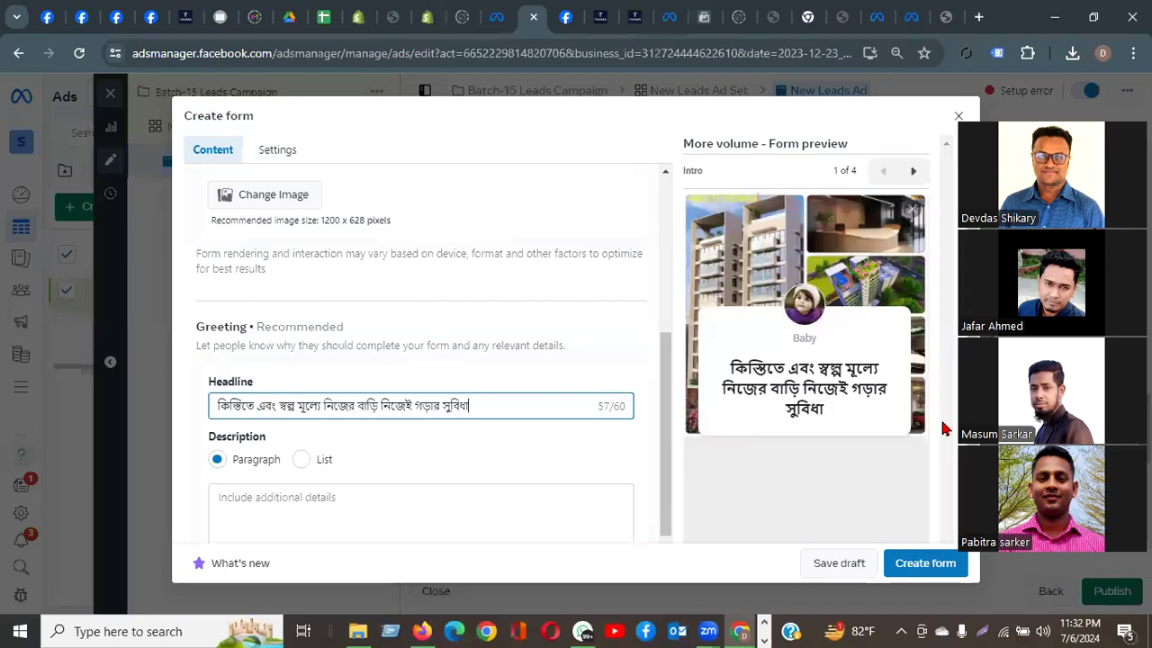
Step: Copy the opening lines of BASTU Properties' June 12 post, from "প্রশান্তিতে শান্তির আবাসস্থল" to "শেয়ার বিক্রয় চলছে।", into the greeting's paragraph description
left_click(257, 505)
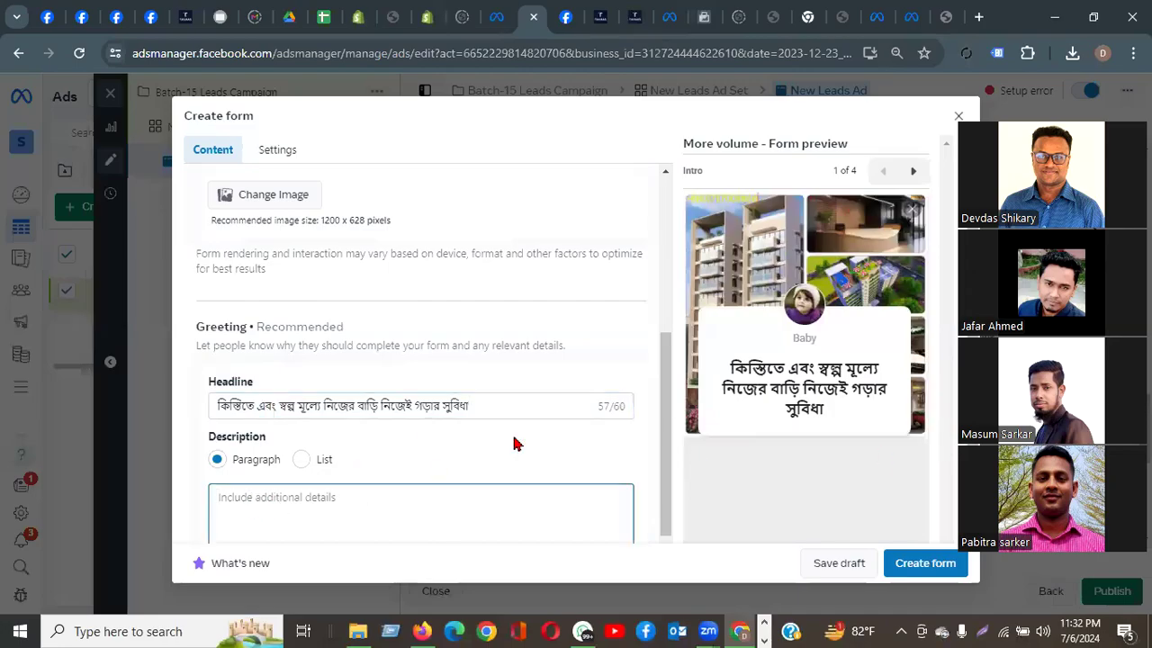
scroll(514, 443, "down", 2)
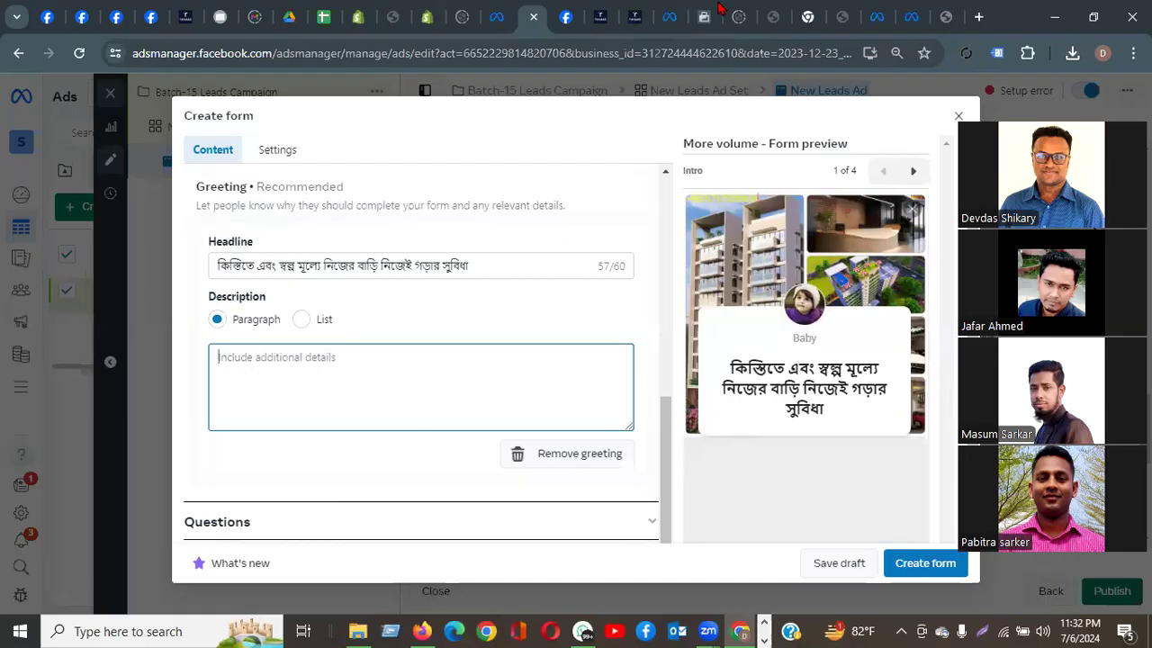
left_click(568, 17)
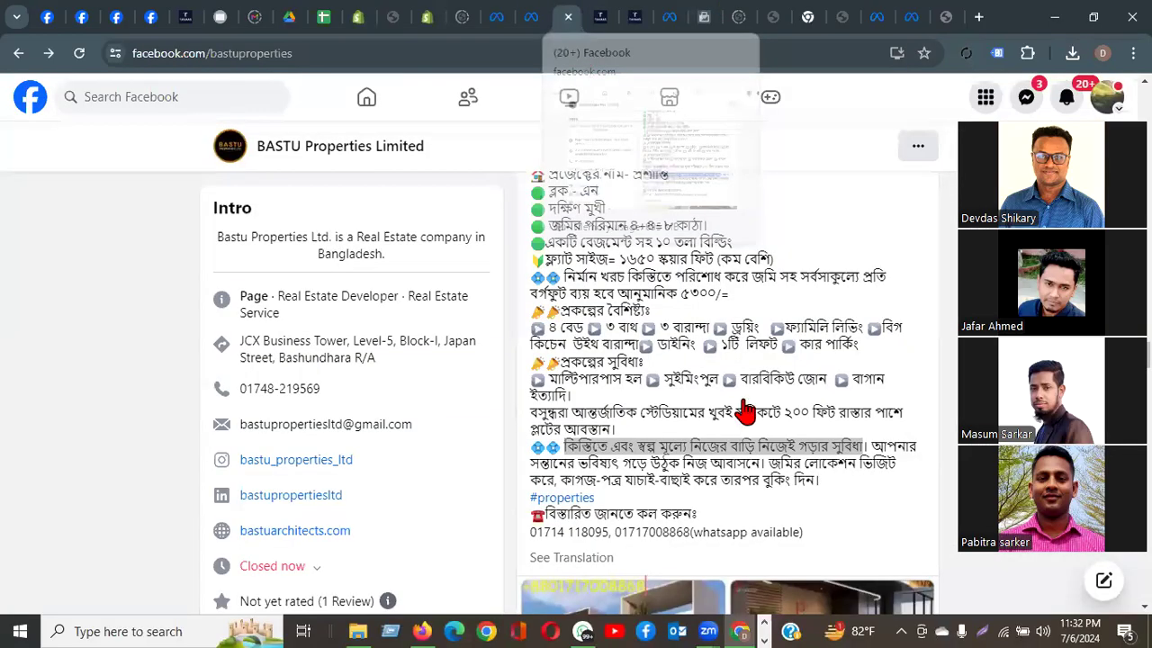
scroll(744, 405, "up", 1)
left_click_drag(532, 262, 637, 297)
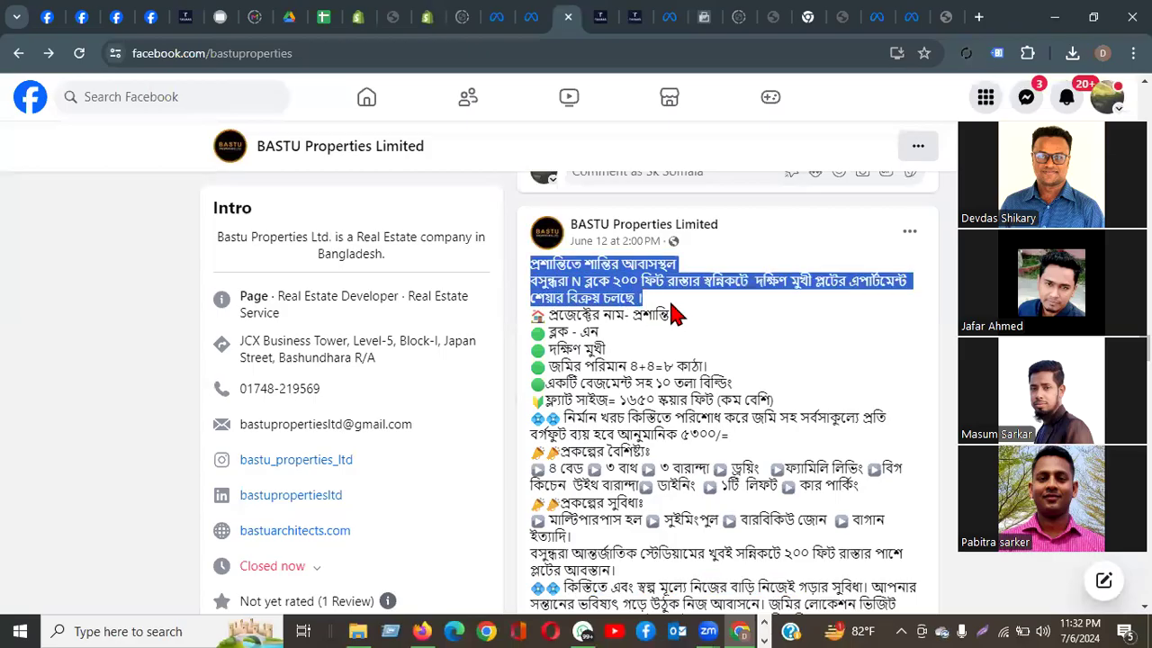
left_click(536, 26)
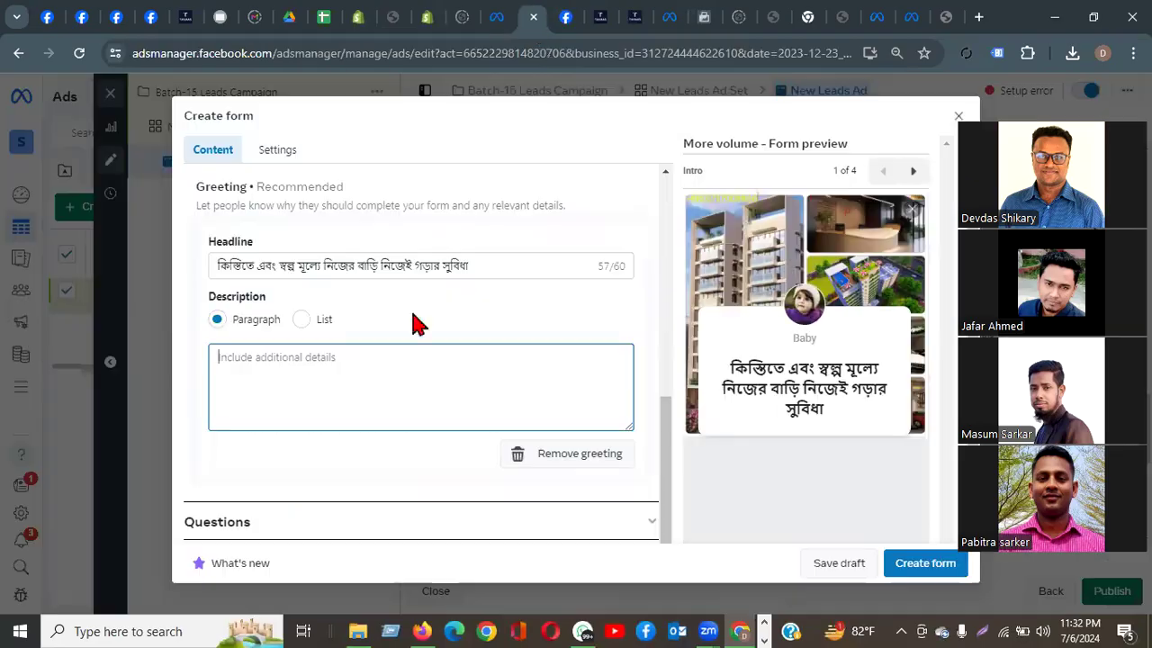
key("ctrl+v")
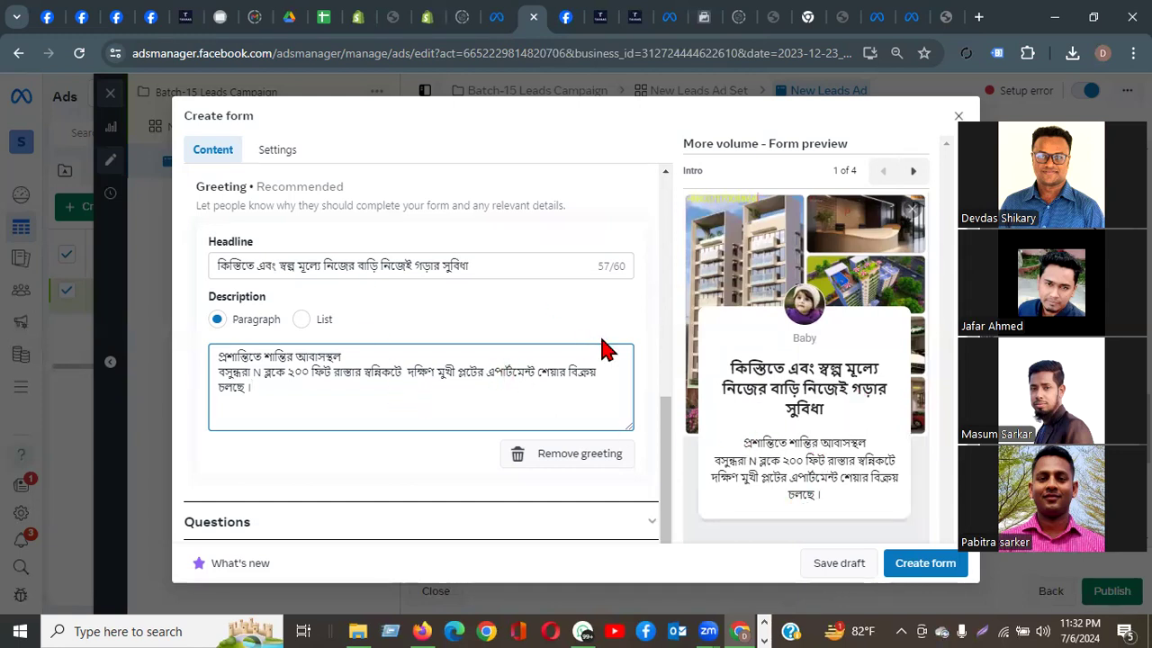
Step: Expand the form's Questions section and review its conditional logic, optional questions notice and suggested question
scroll(680, 346, "down", 1)
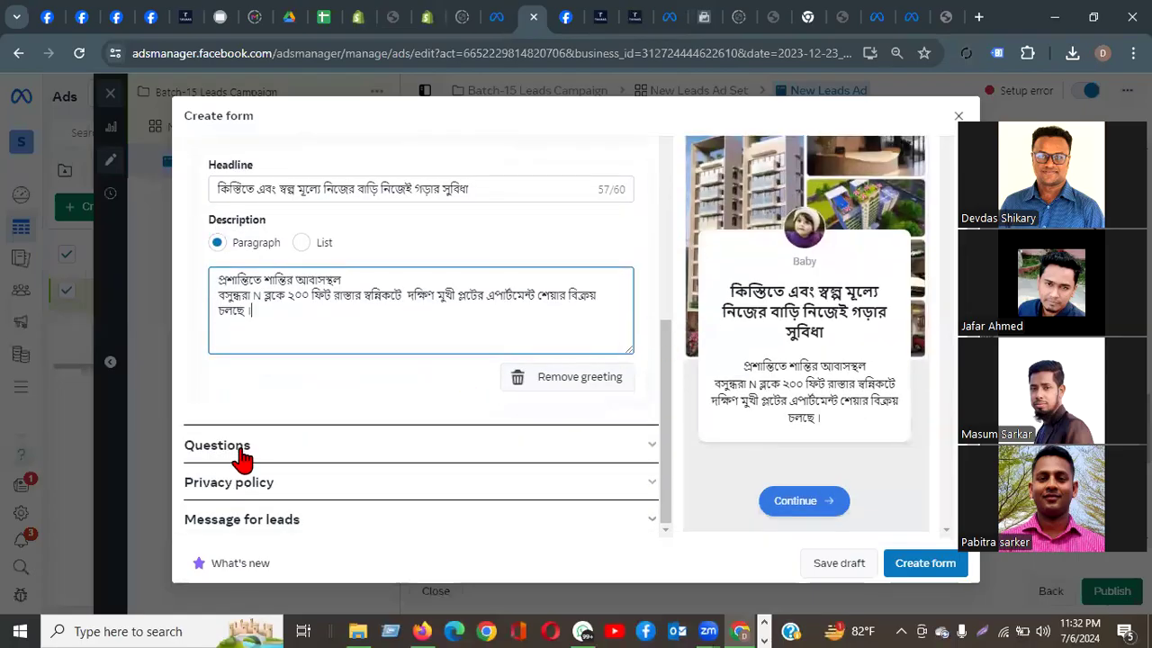
left_click(587, 454)
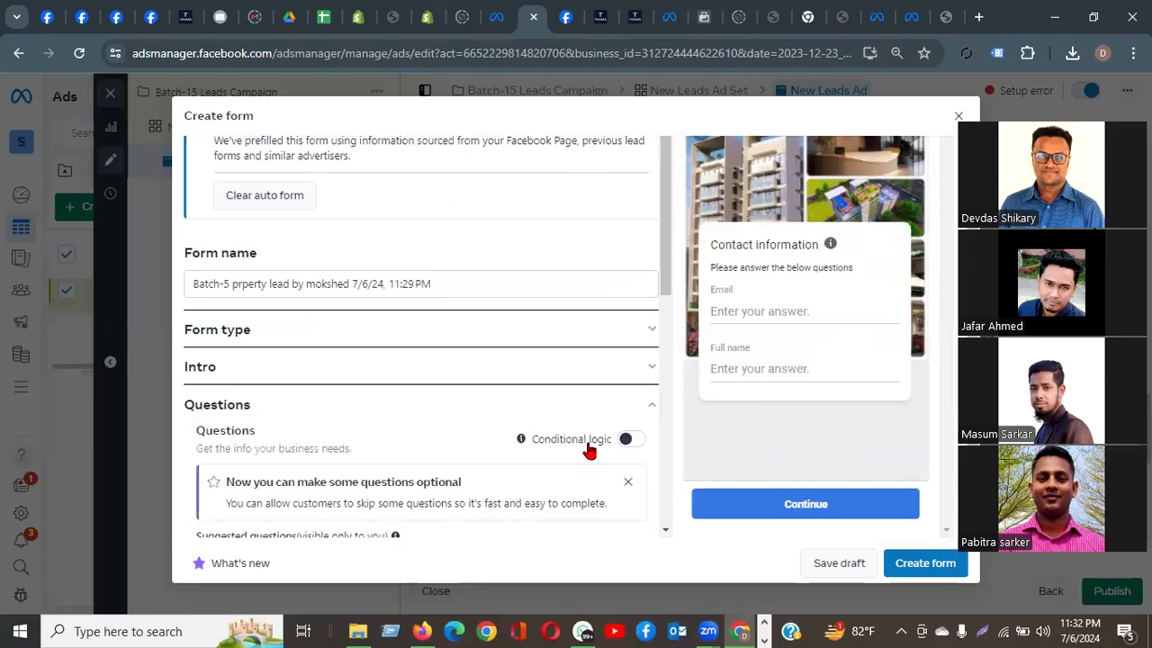
scroll(373, 380, "up", 1)
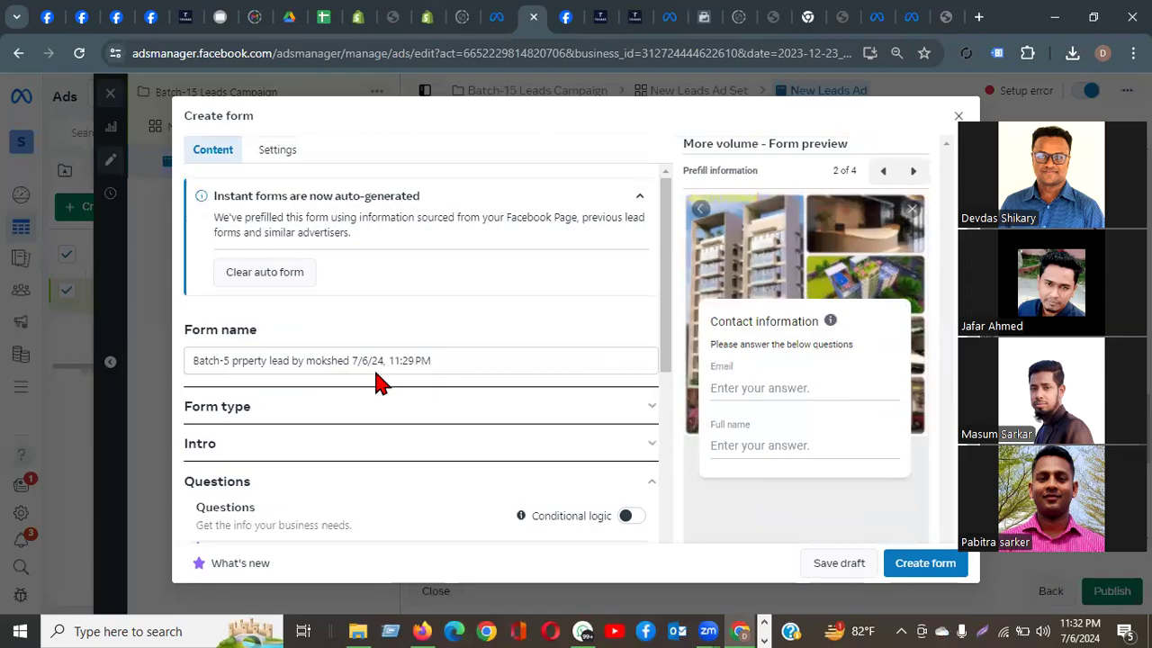
scroll(402, 317, "down", 4)
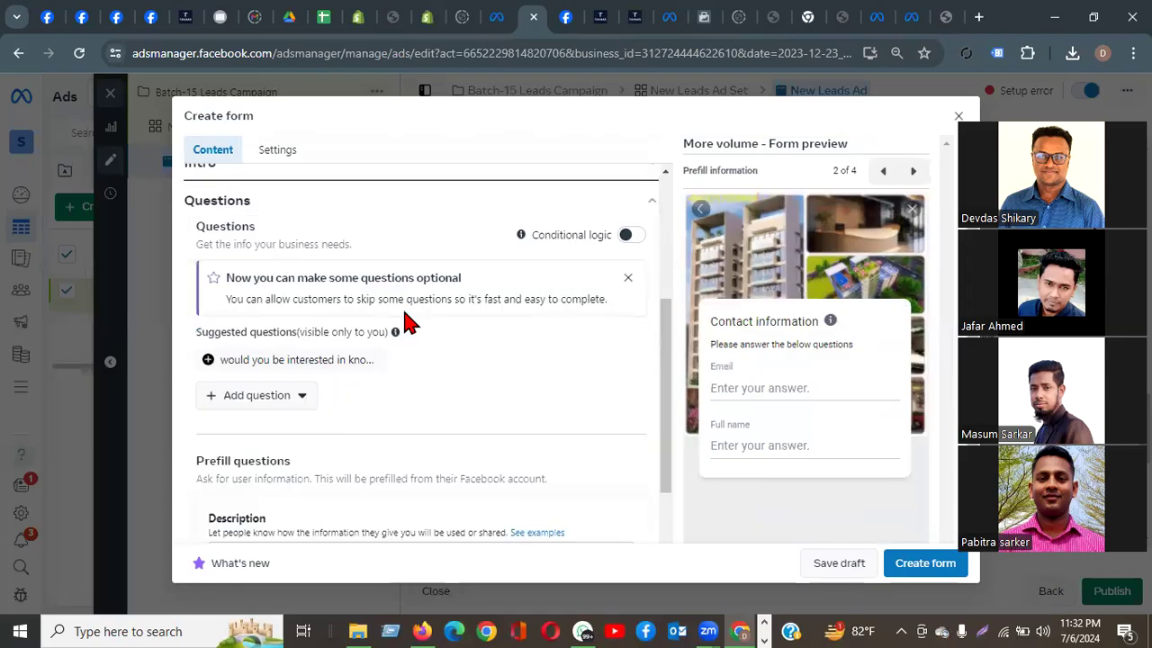
scroll(406, 319, "down", 1)
scroll(378, 315, "up", 3)
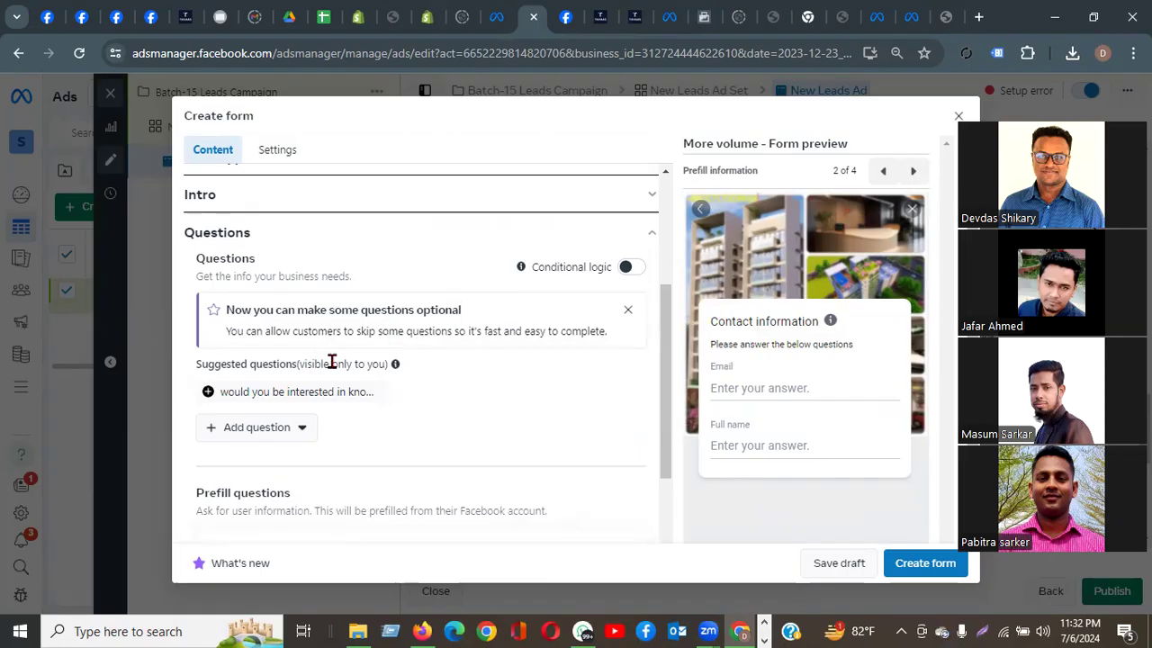
Step: Replace the prefill questions description with "Please Fillup your information, so that we can contact you soon"
scroll(332, 362, "down", 2)
scroll(360, 306, "down", 2)
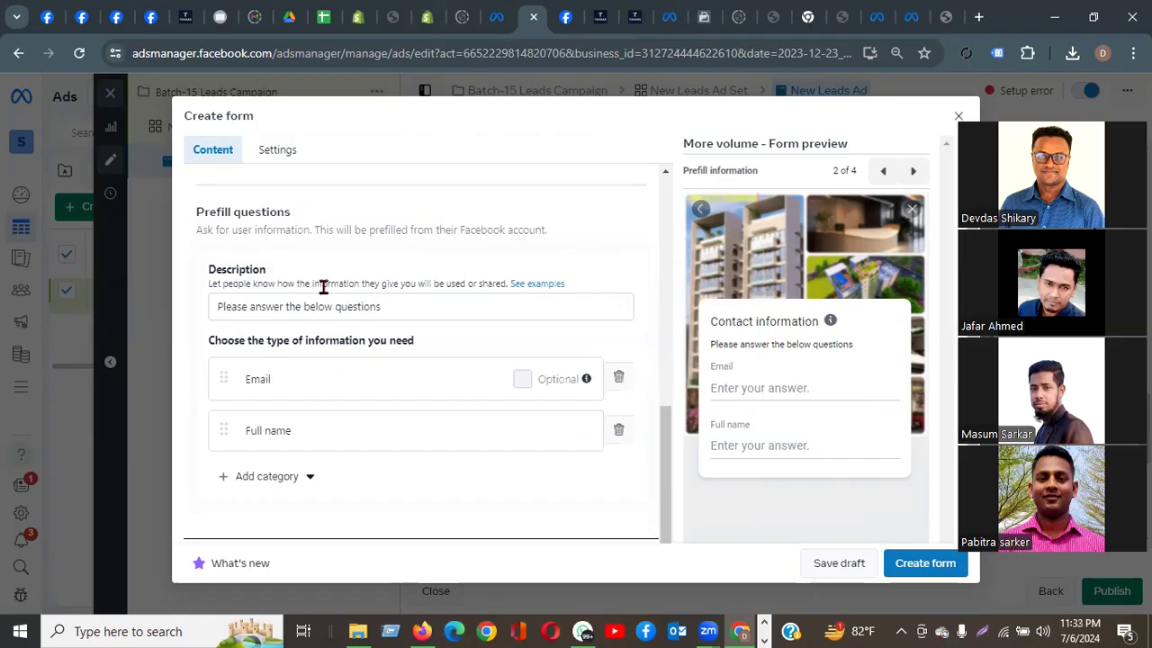
left_click(399, 306)
left_click_drag(399, 306, 212, 313)
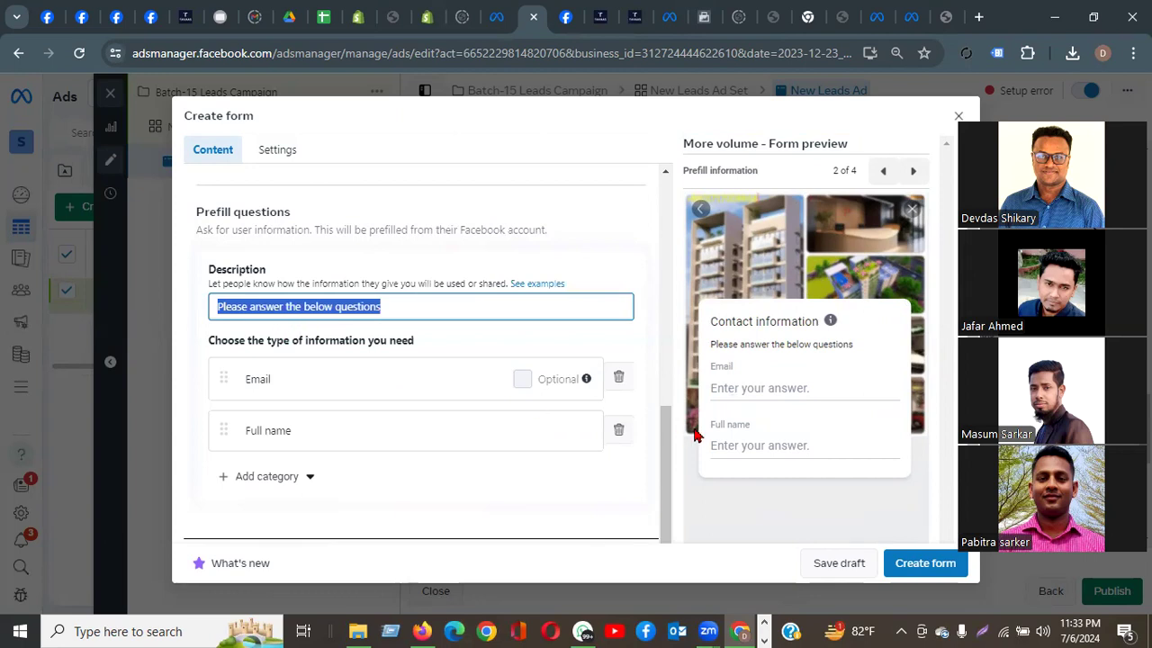
type("Please Fi")
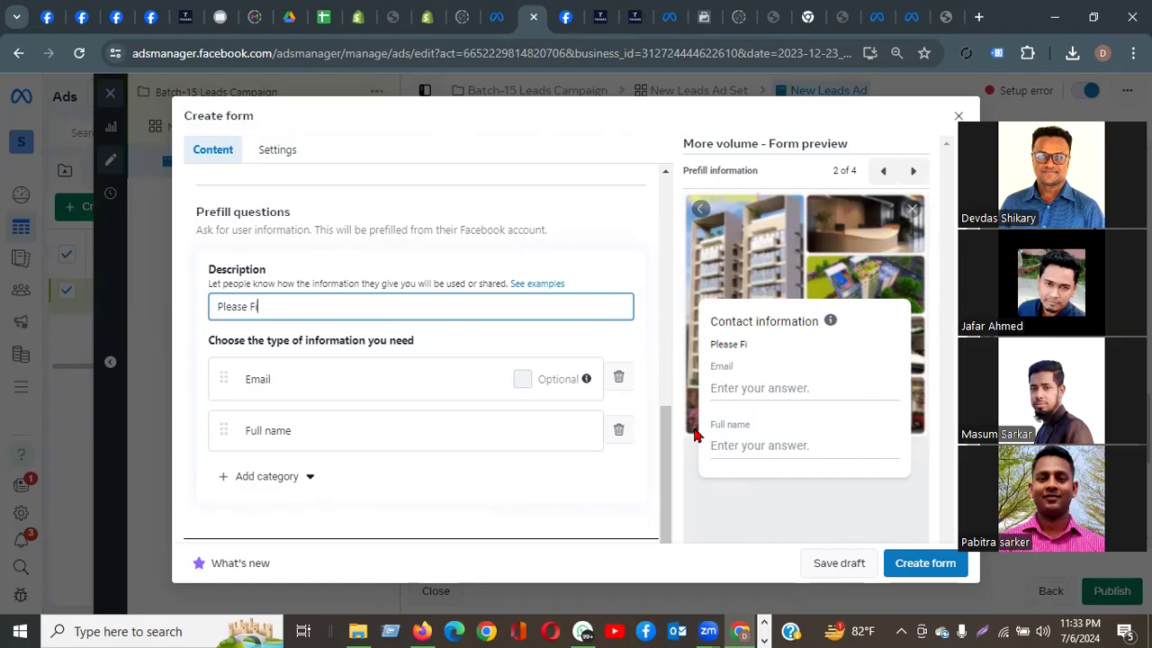
type("llup your information, so that we can")
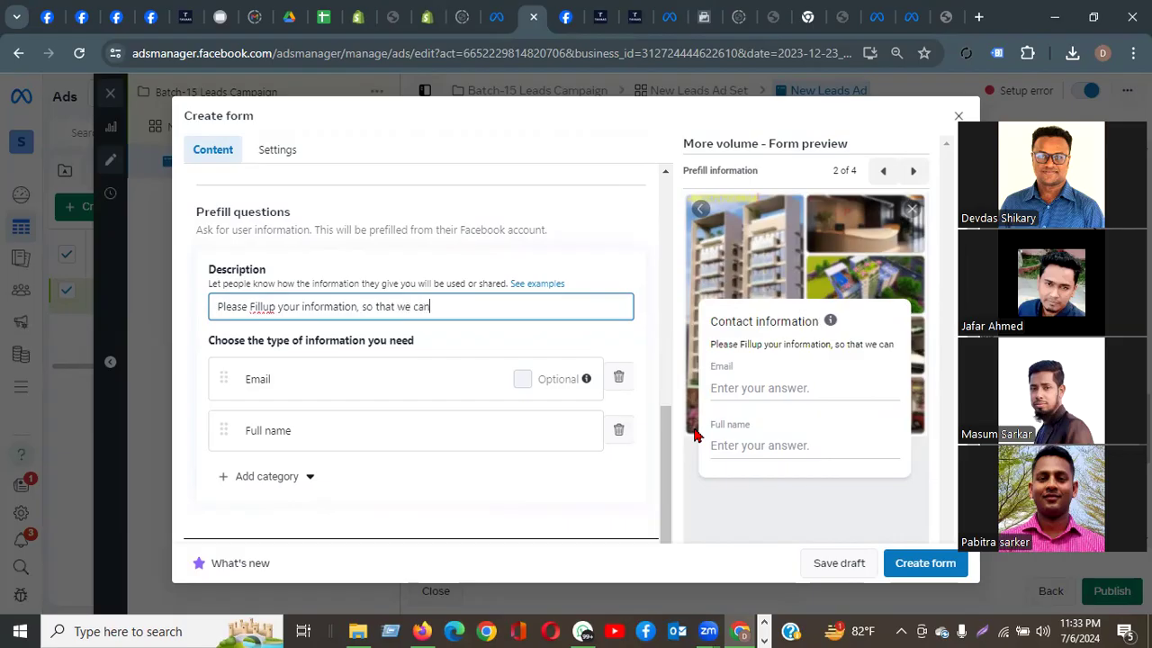
type("contact you soon")
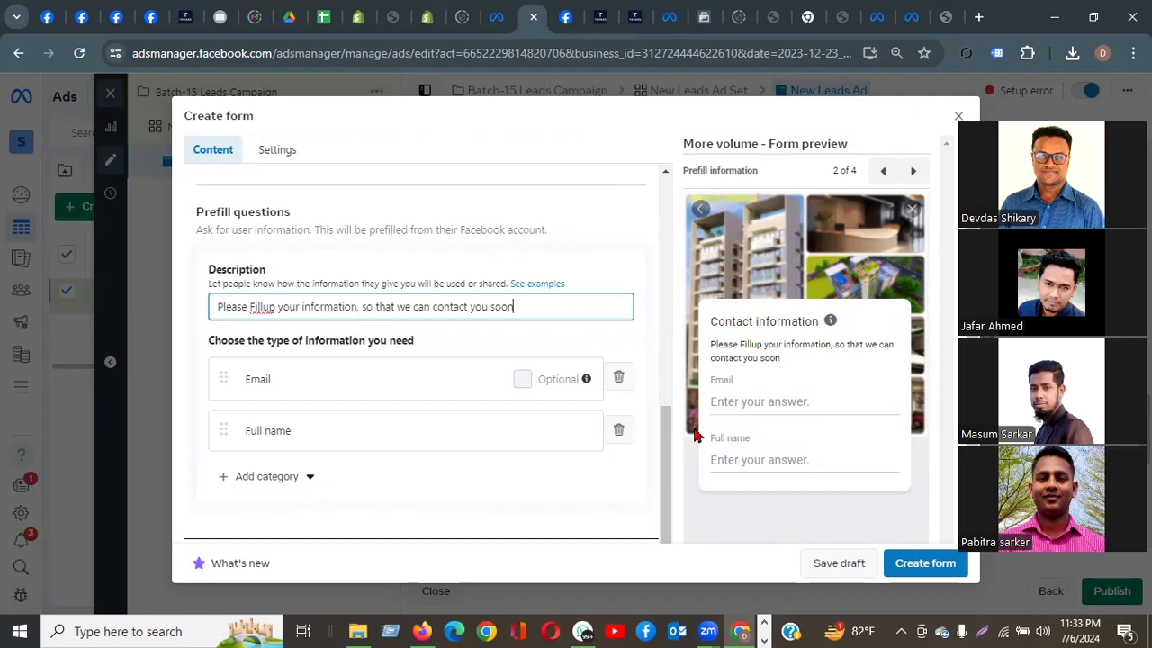
Step: Correct "Fillup" to "Fill up" in the prefill questions description and add a Phone number contact field
left_click(261, 306)
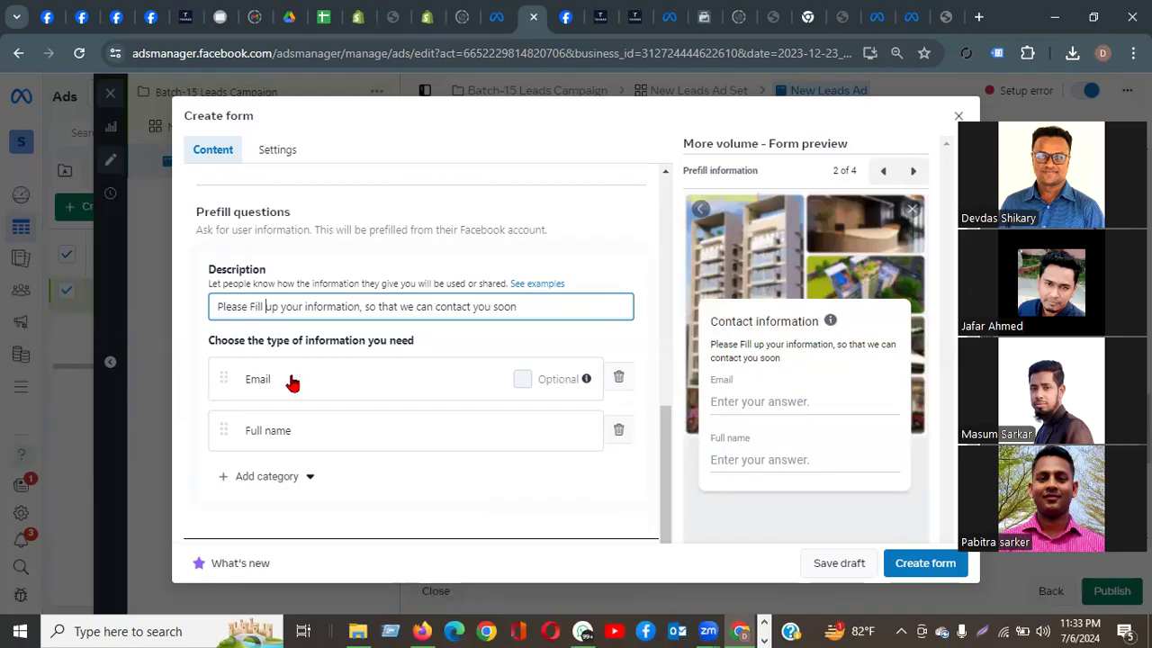
left_click(301, 481)
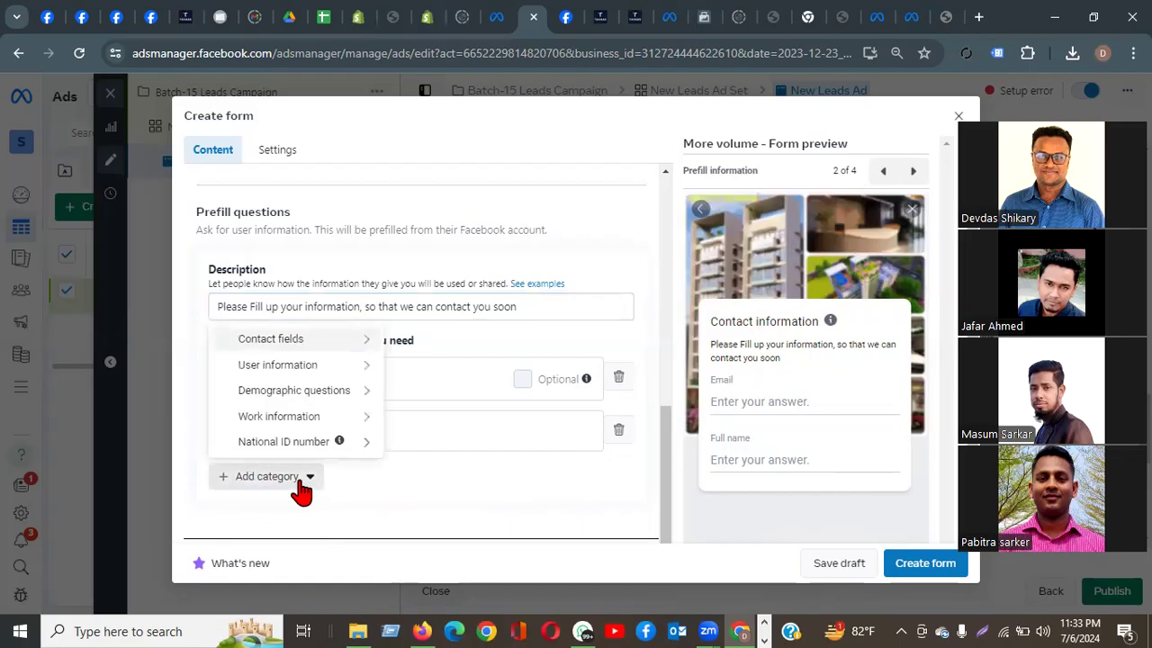
mouse_move(306, 342)
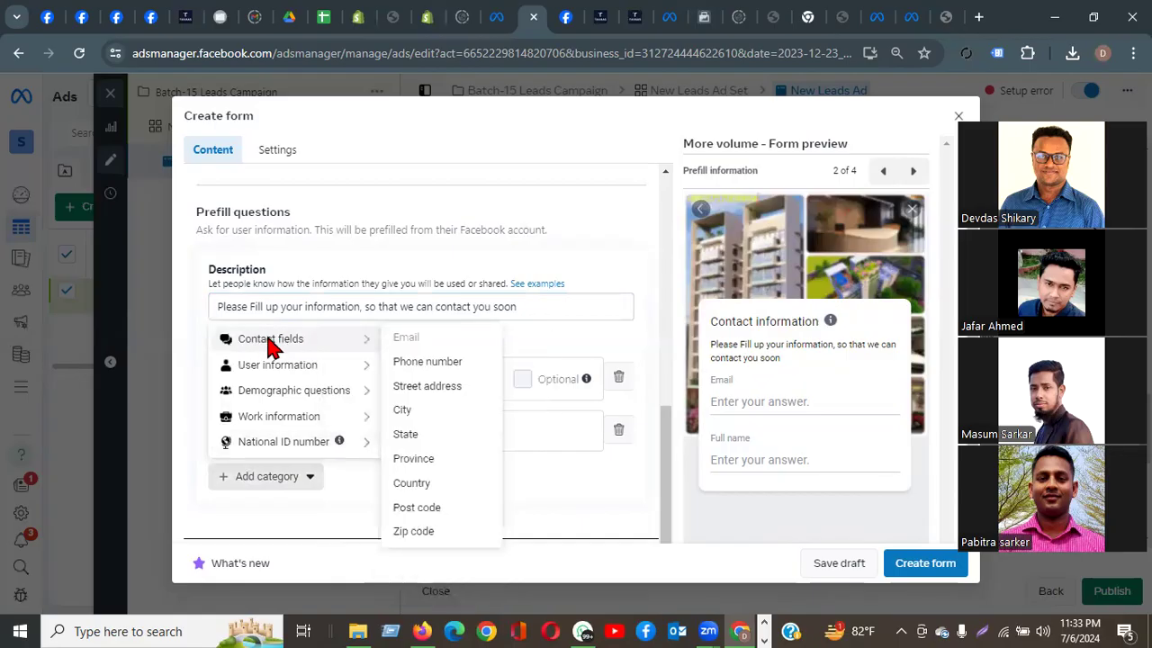
left_click(432, 362)
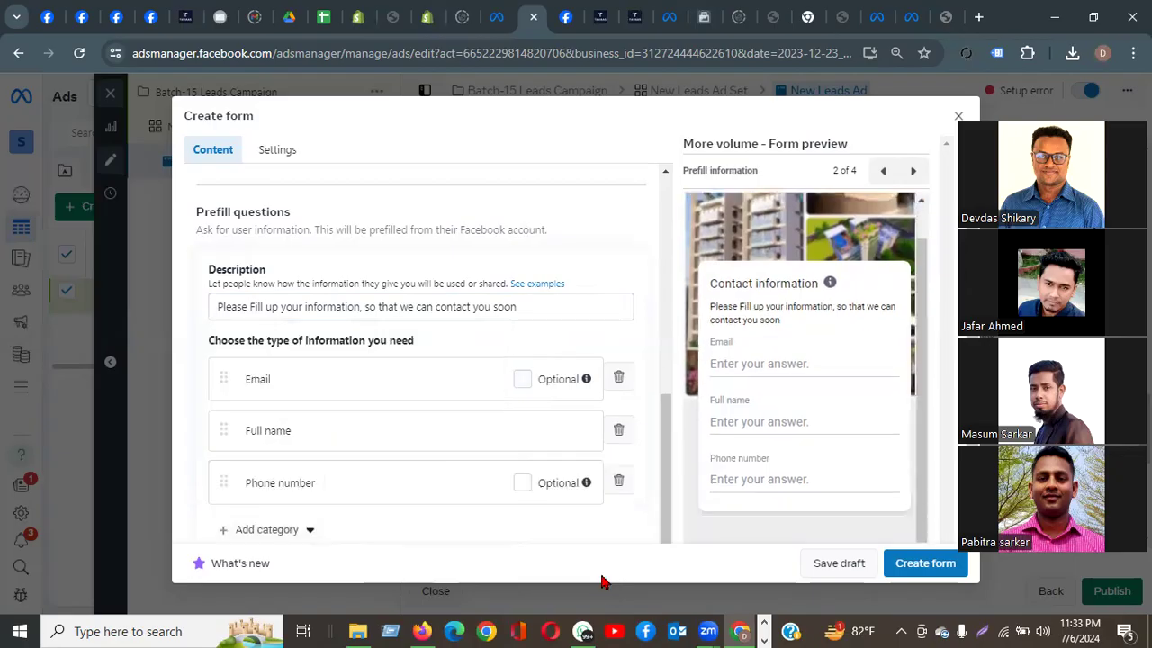
Step: Add a State contact field to the prefill questions and delete it again
left_click(308, 531)
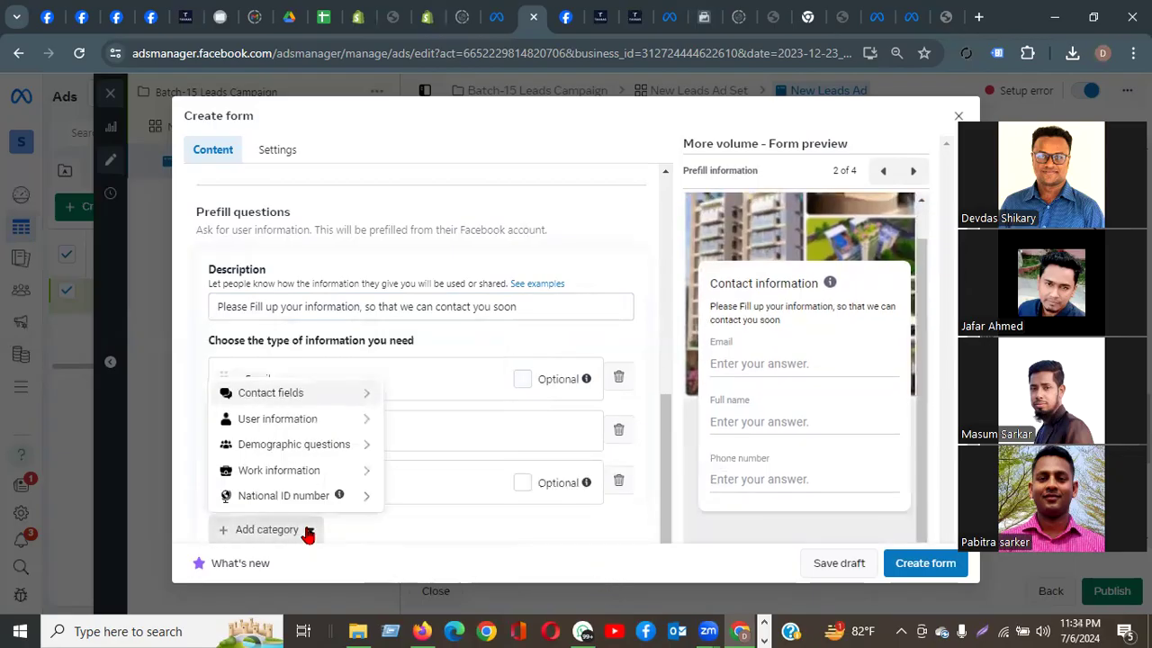
mouse_move(281, 429)
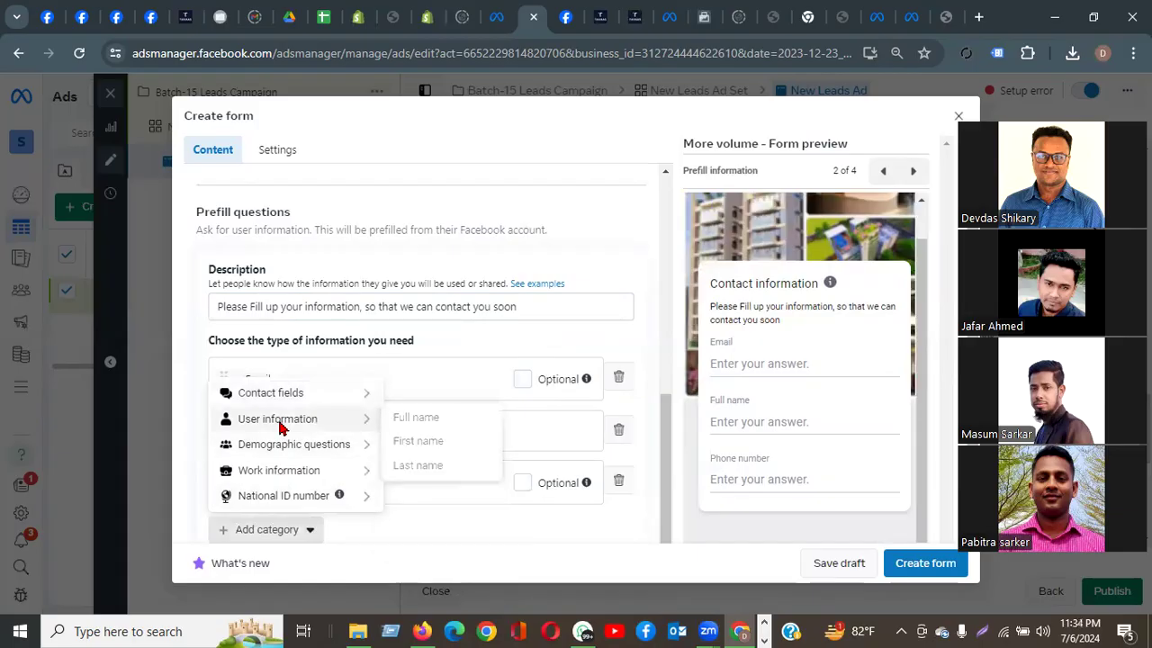
mouse_move(300, 399)
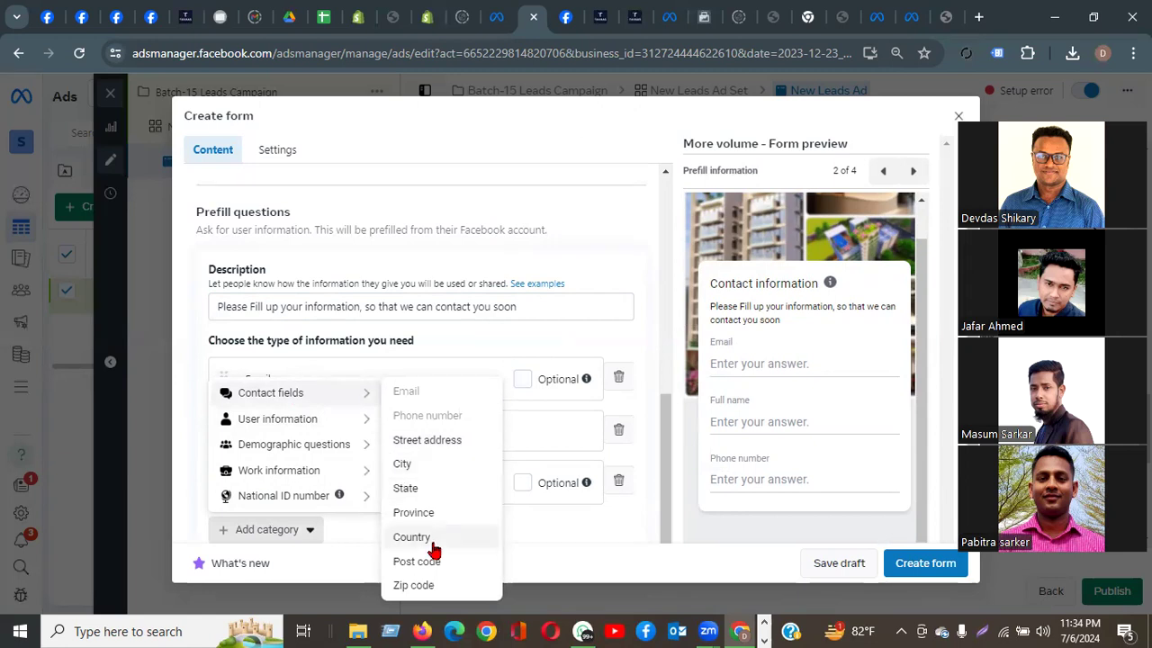
left_click(407, 487)
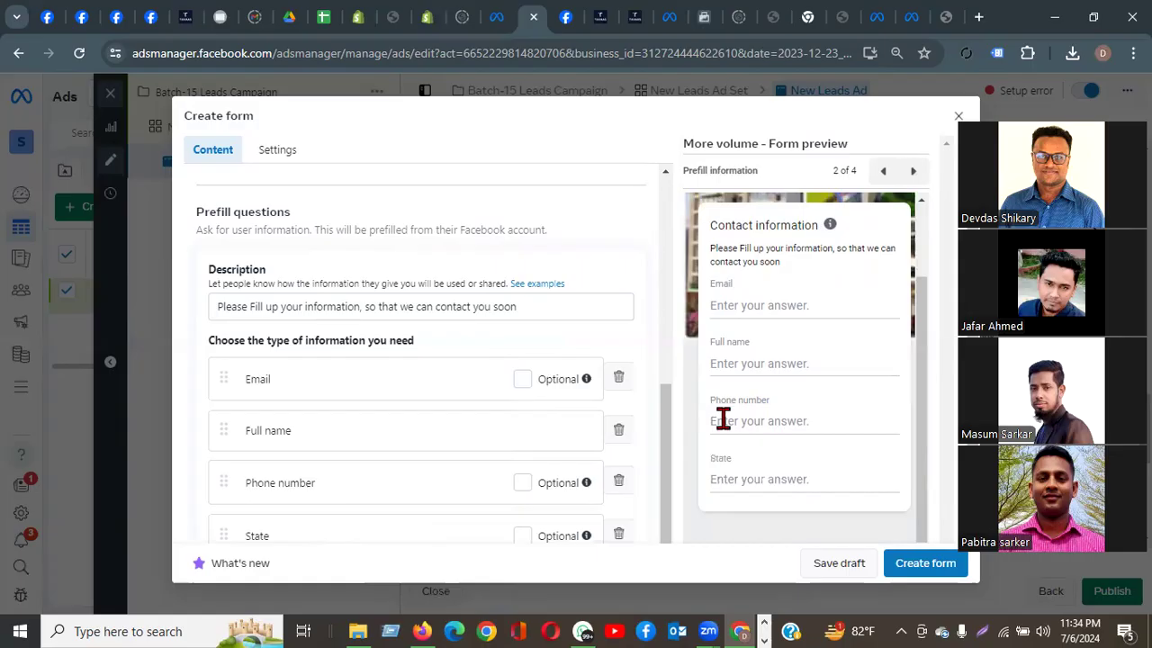
scroll(423, 491, "down", 1)
left_click(620, 459)
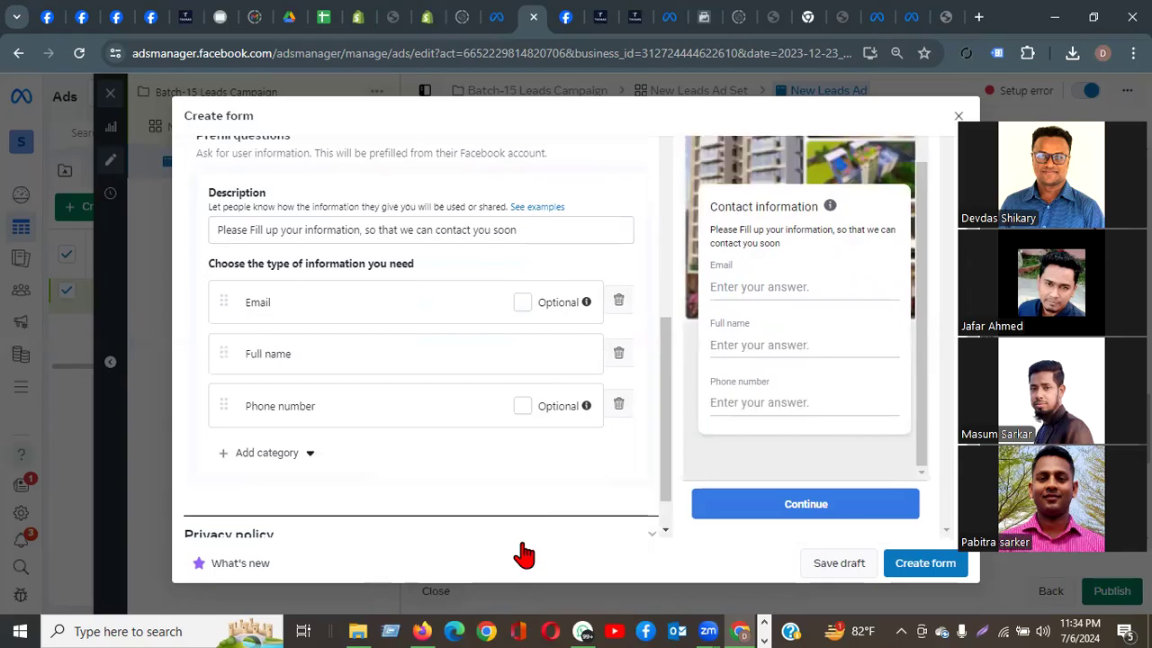
Step: Try a City contact field in the prefill questions and remove it again
left_click(274, 455)
mouse_move(297, 487)
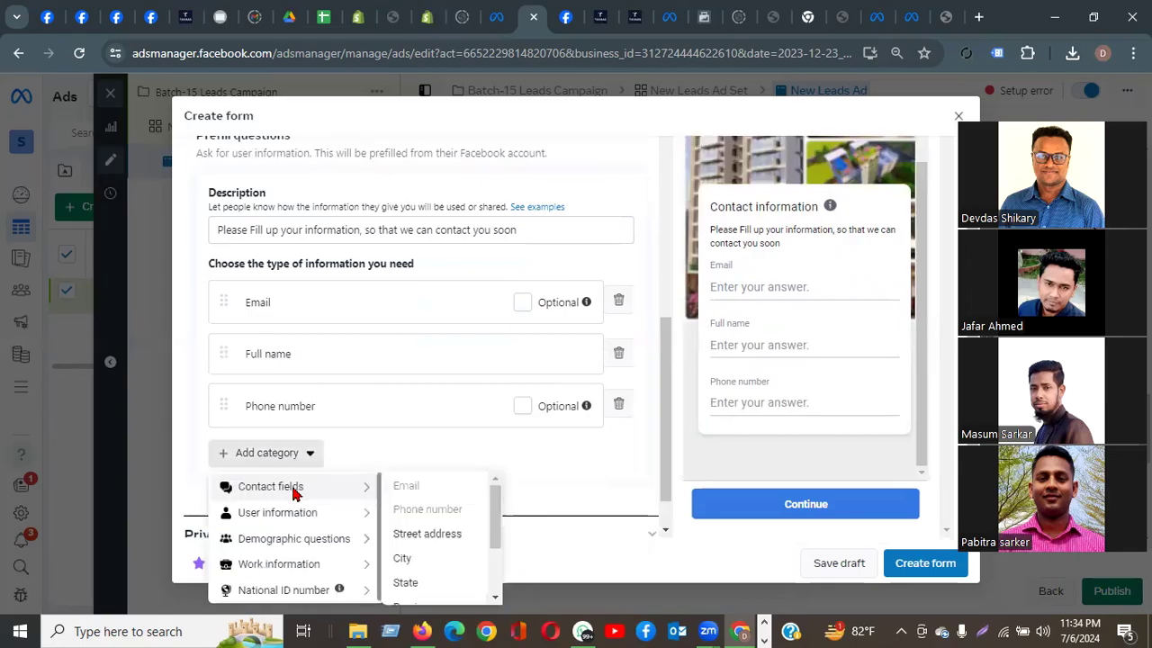
left_click(404, 559)
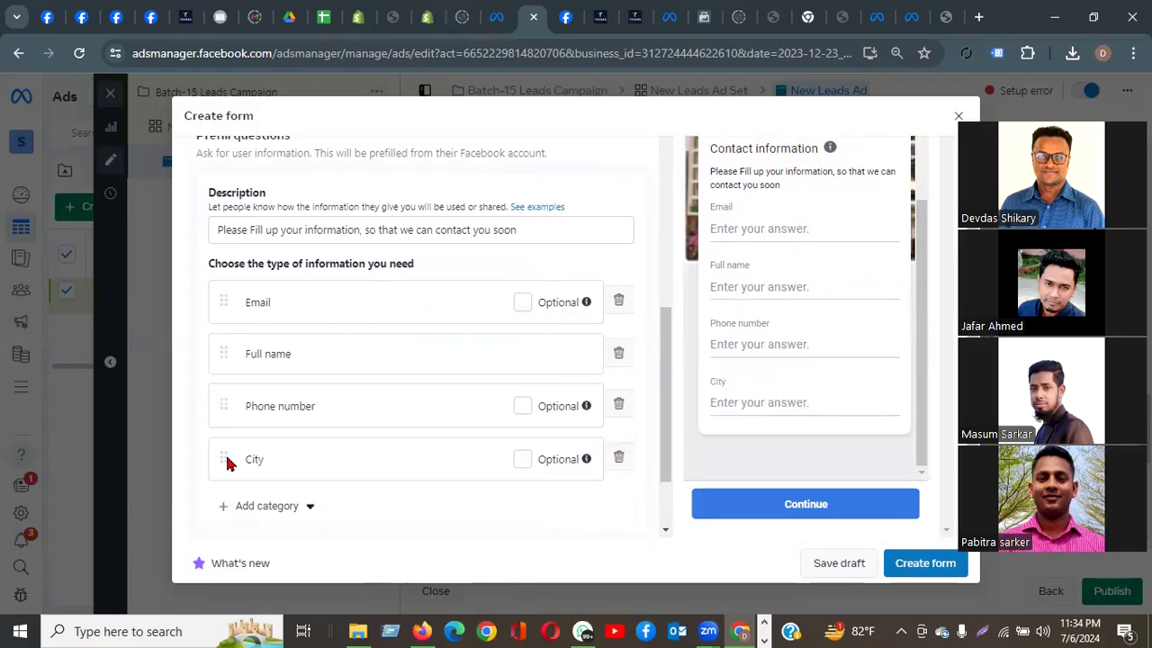
left_click(618, 457)
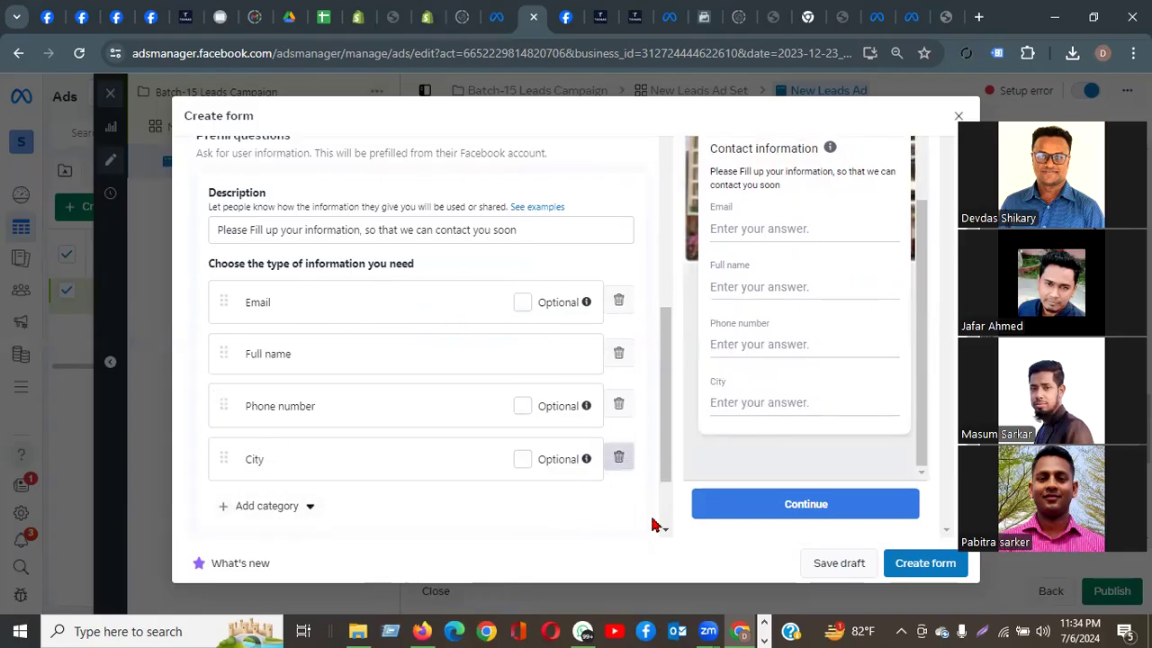
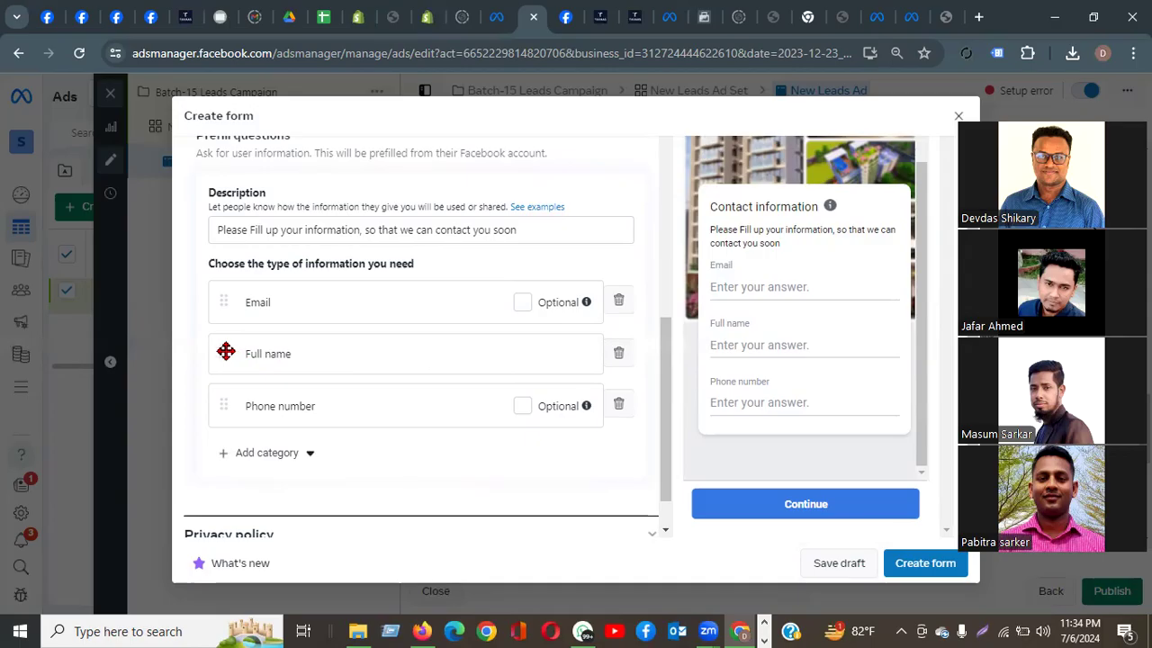
Step: Reorder the prefill fields to Full name, Phone number, Email
left_click_drag(225, 351, 220, 287)
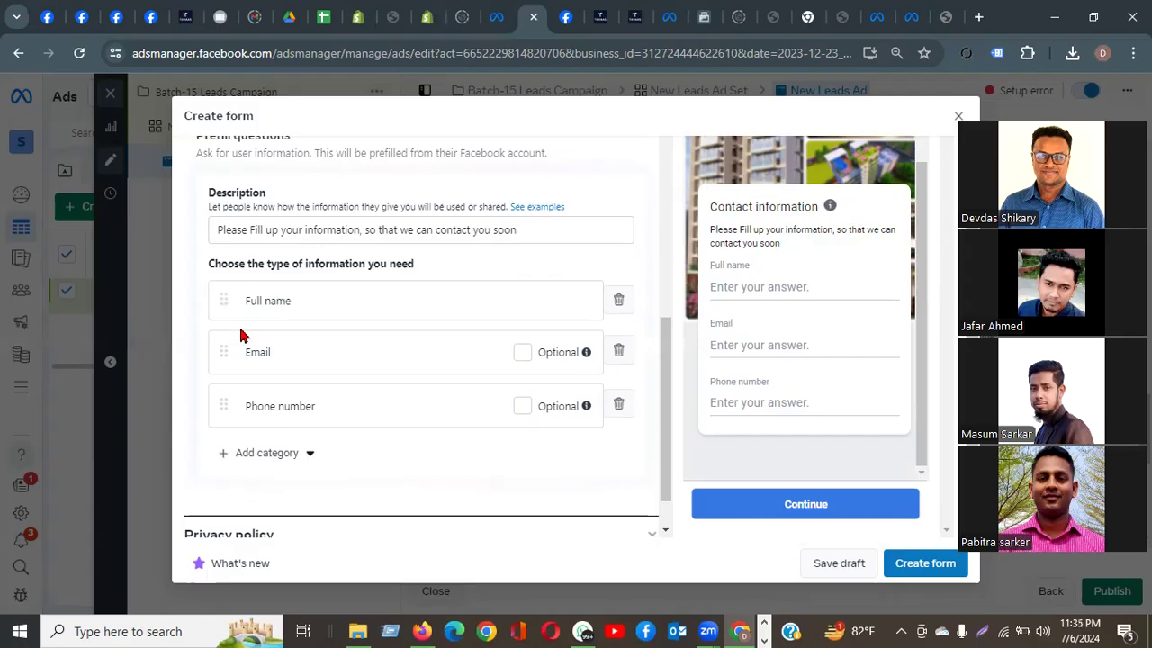
left_click_drag(235, 396, 209, 343)
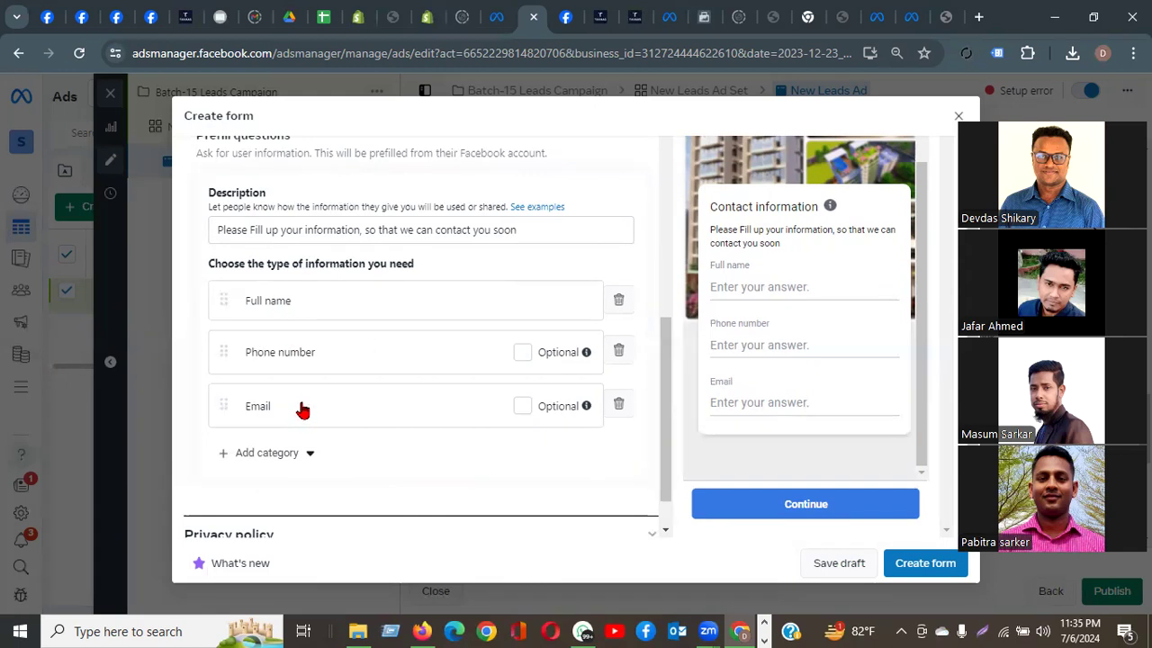
Step: Review the work, demographic, user and contact field categories for prefill questions and the question types available for custom questions
left_click(297, 455)
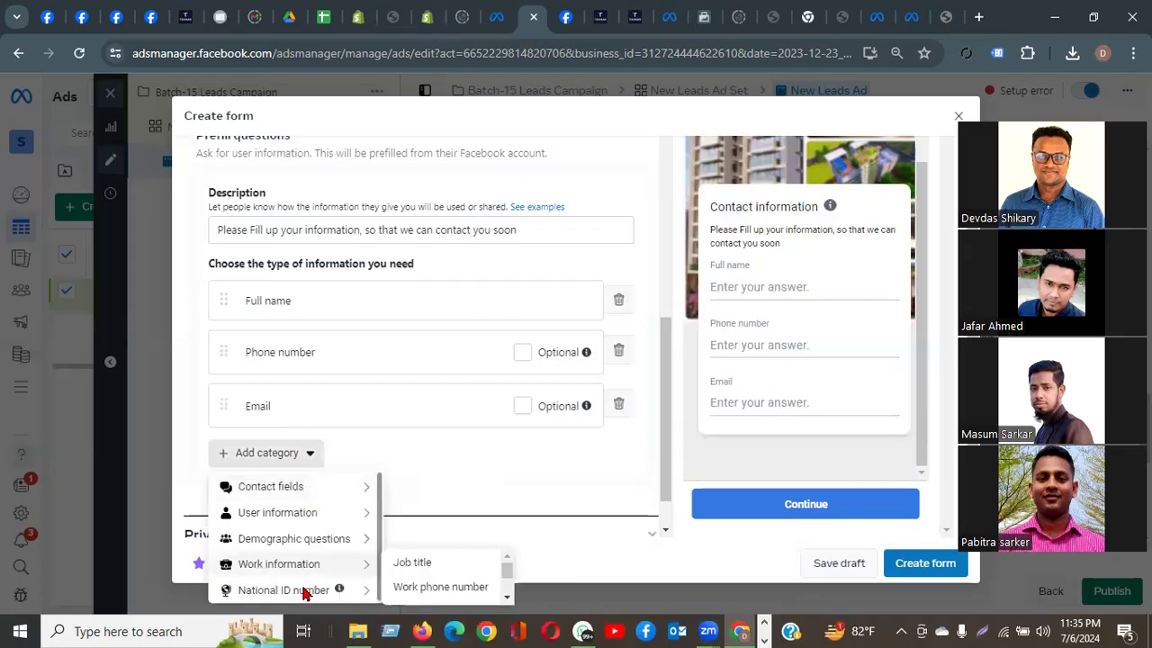
mouse_move(277, 571)
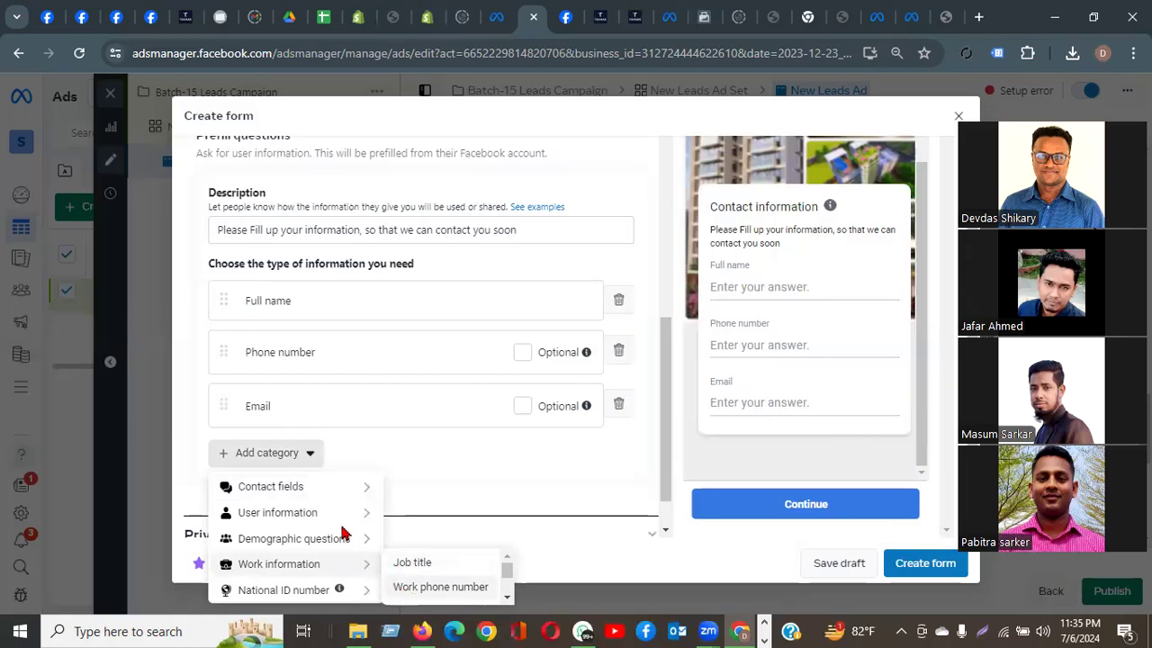
mouse_move(334, 542)
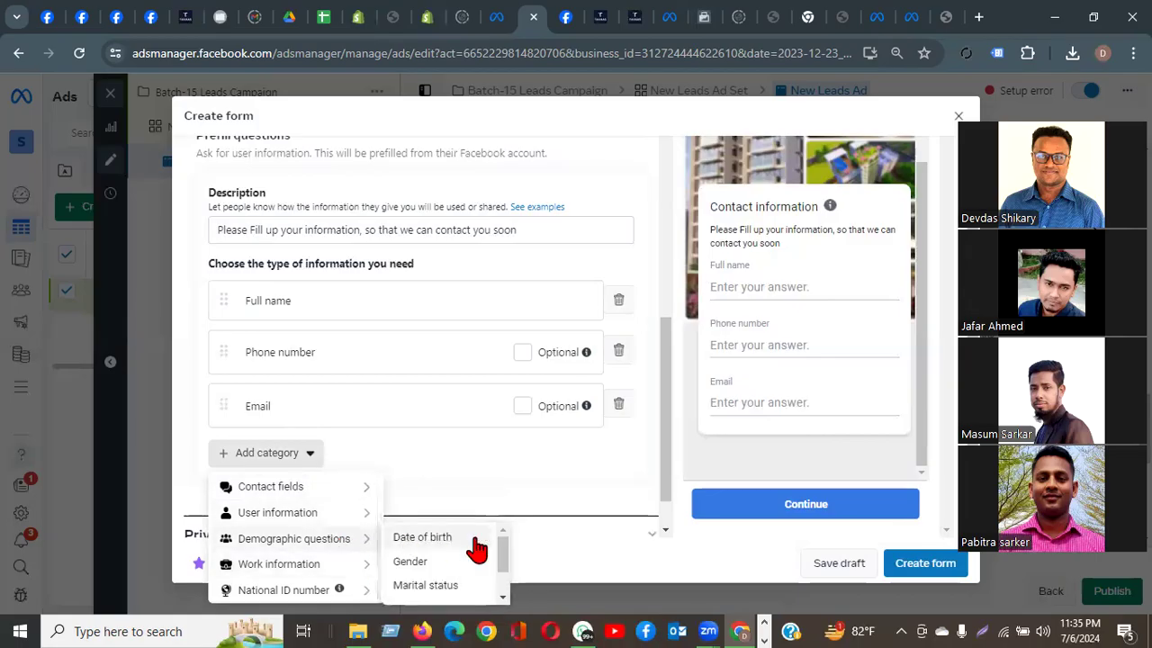
scroll(430, 586, "down", 1)
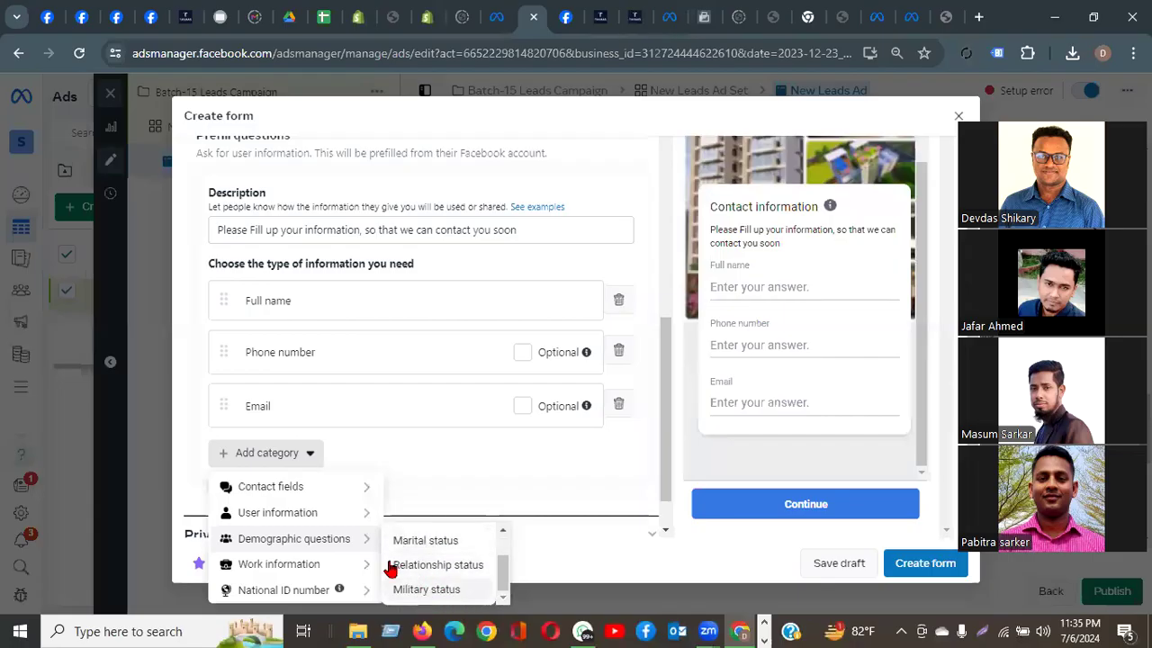
mouse_move(310, 516)
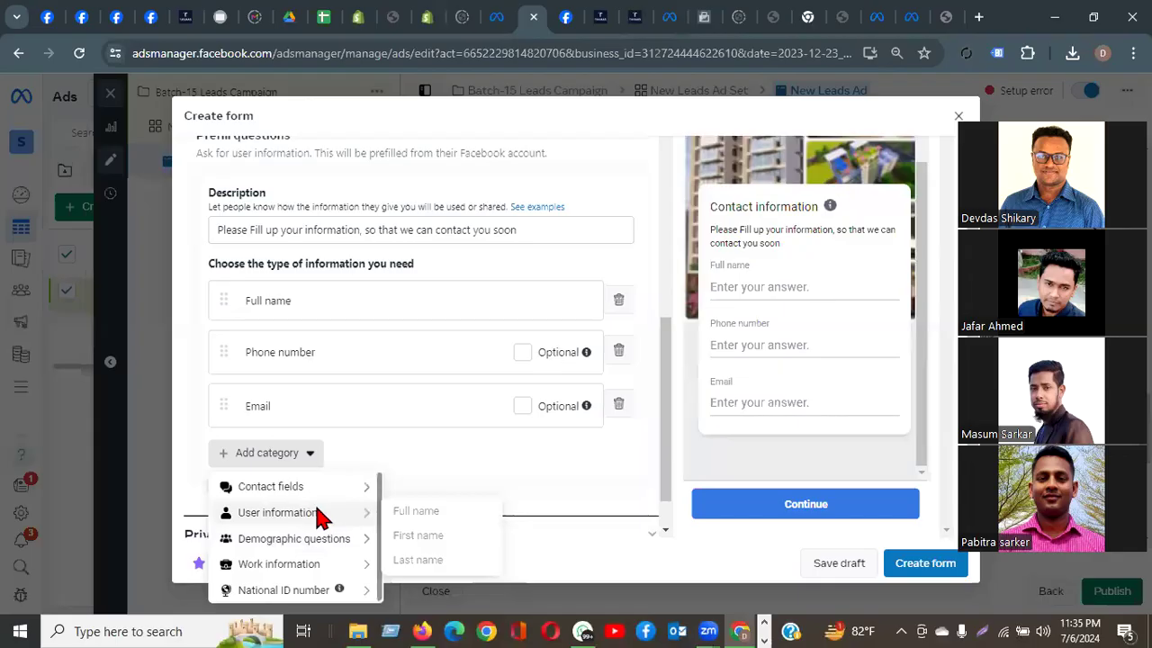
mouse_move(270, 487)
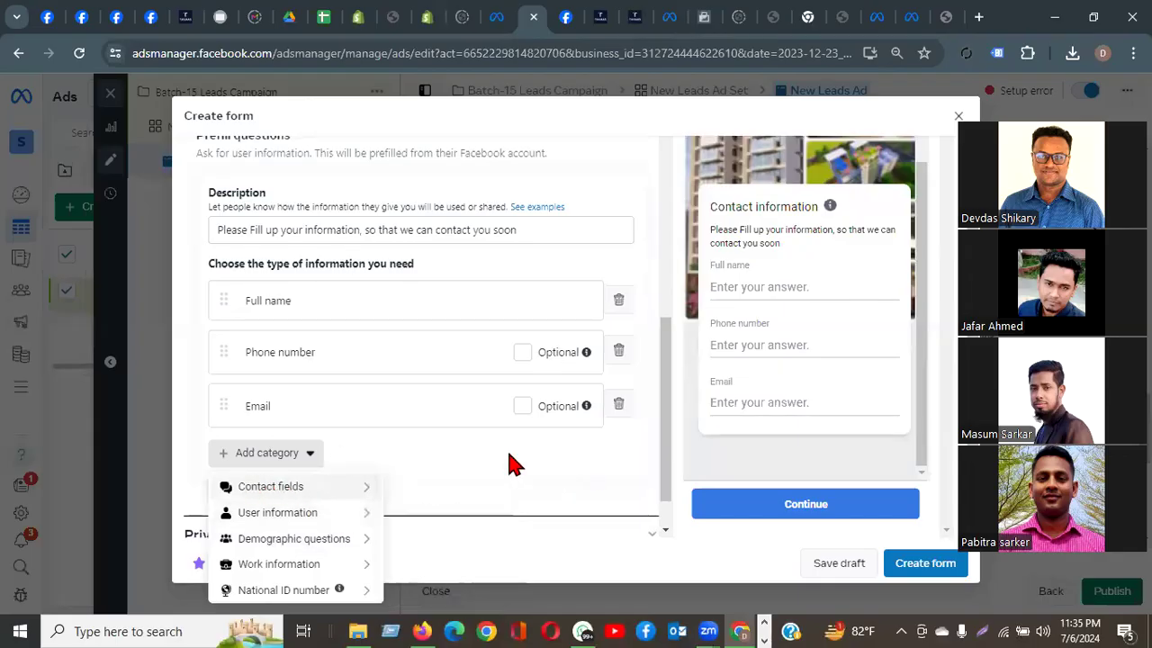
left_click(436, 476)
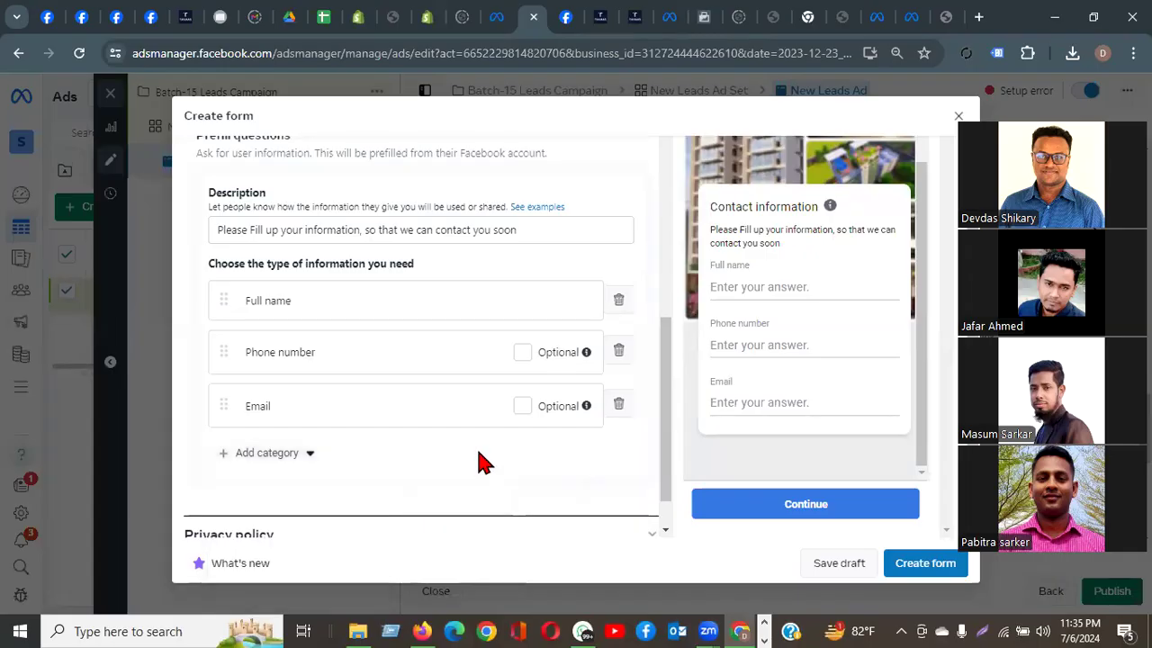
scroll(388, 473, "down", 1)
scroll(392, 473, "up", 2)
scroll(389, 472, "up", 2)
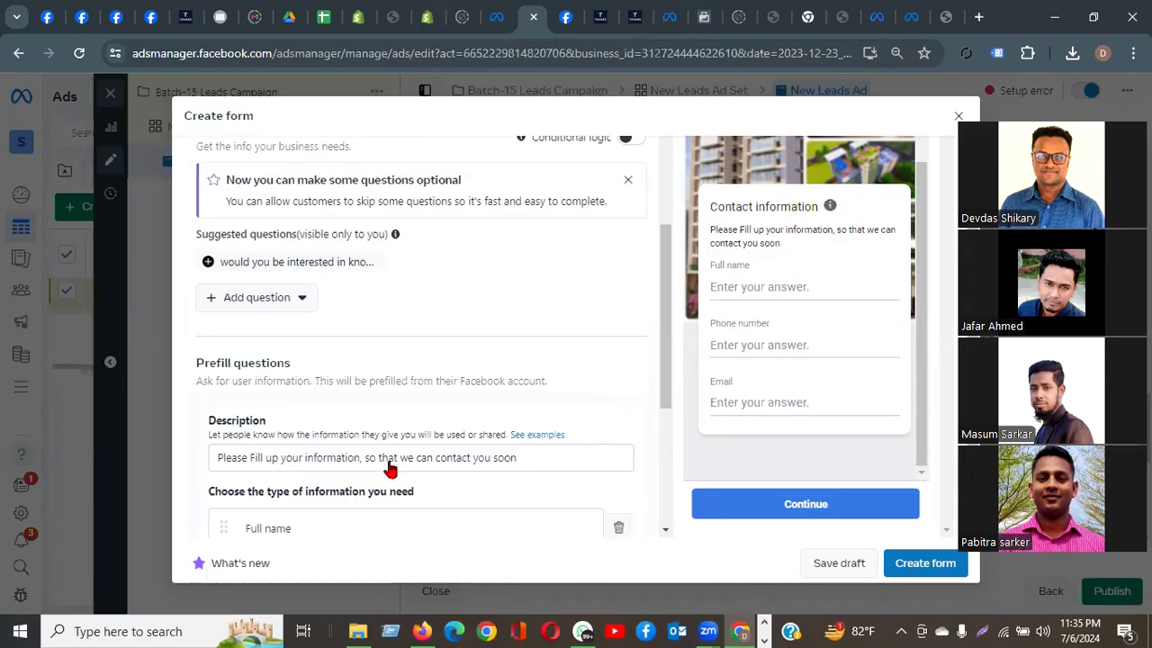
left_click(304, 303)
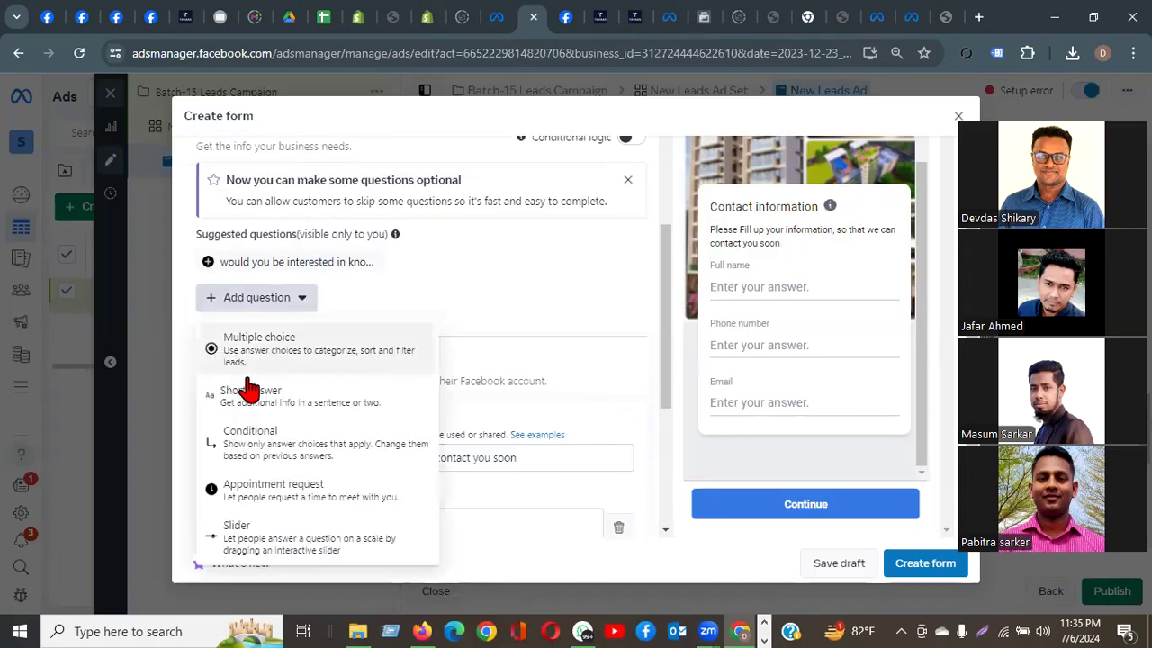
left_click(464, 286)
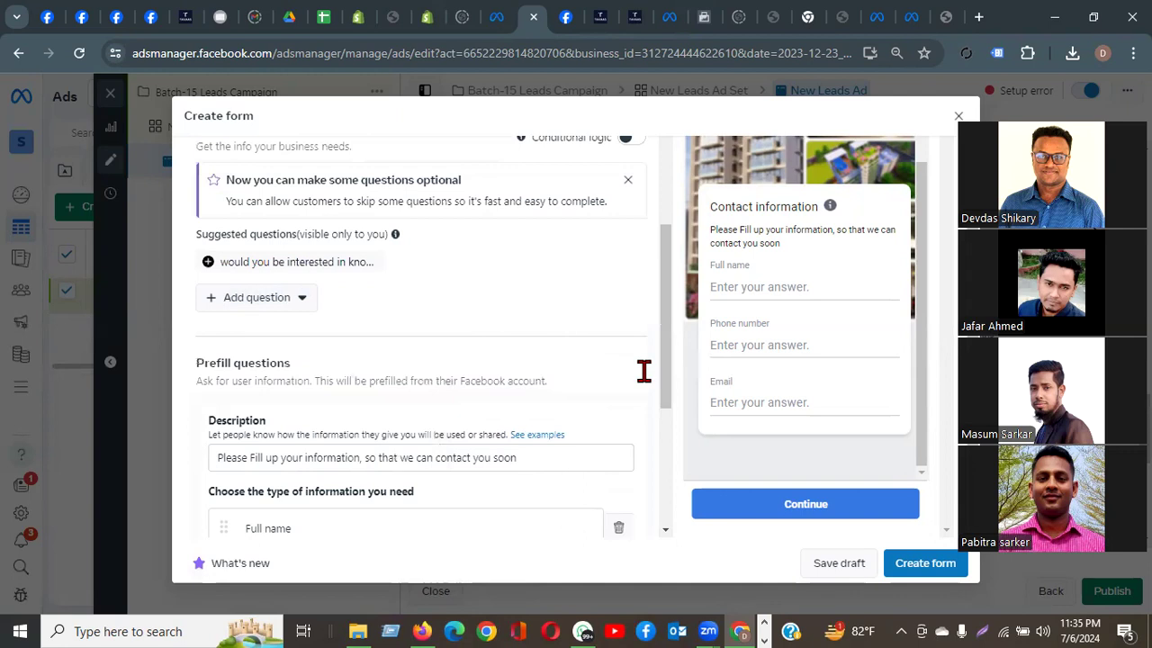
Step: Compare the Contact information preview's description and answer fields with the prefill questions setup
scroll(487, 446, "down", 2)
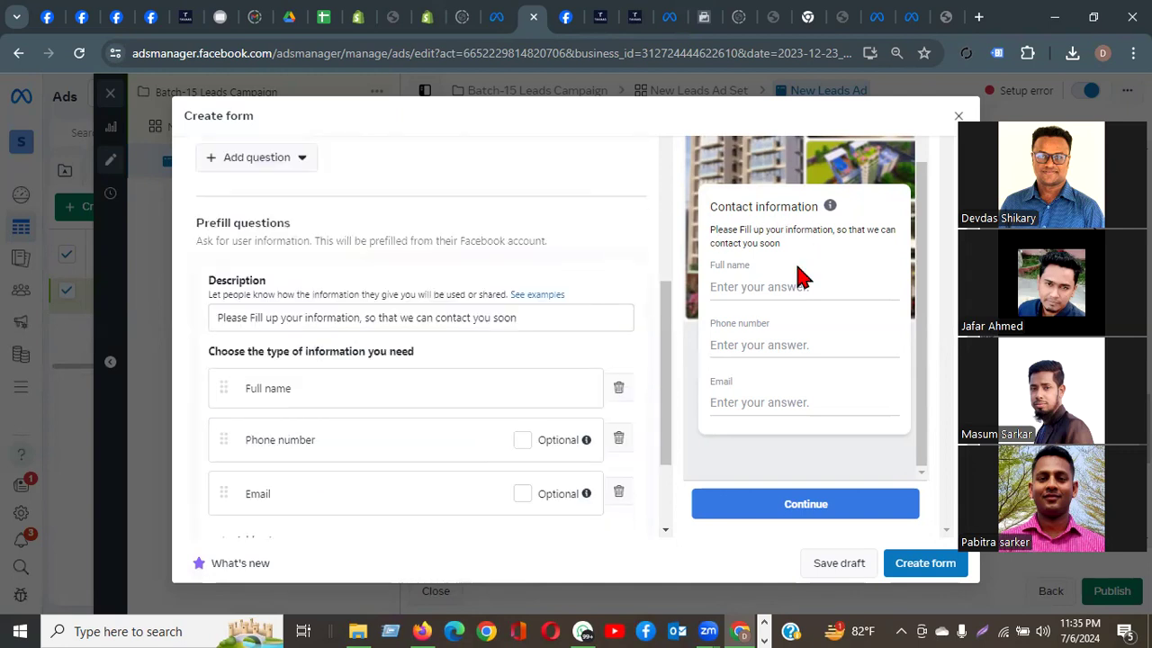
left_click_drag(711, 229, 905, 241)
left_click_drag(711, 265, 775, 281)
left_click(765, 286)
left_click_drag(716, 326, 797, 309)
left_click(766, 345)
scroll(828, 302, "up", 1)
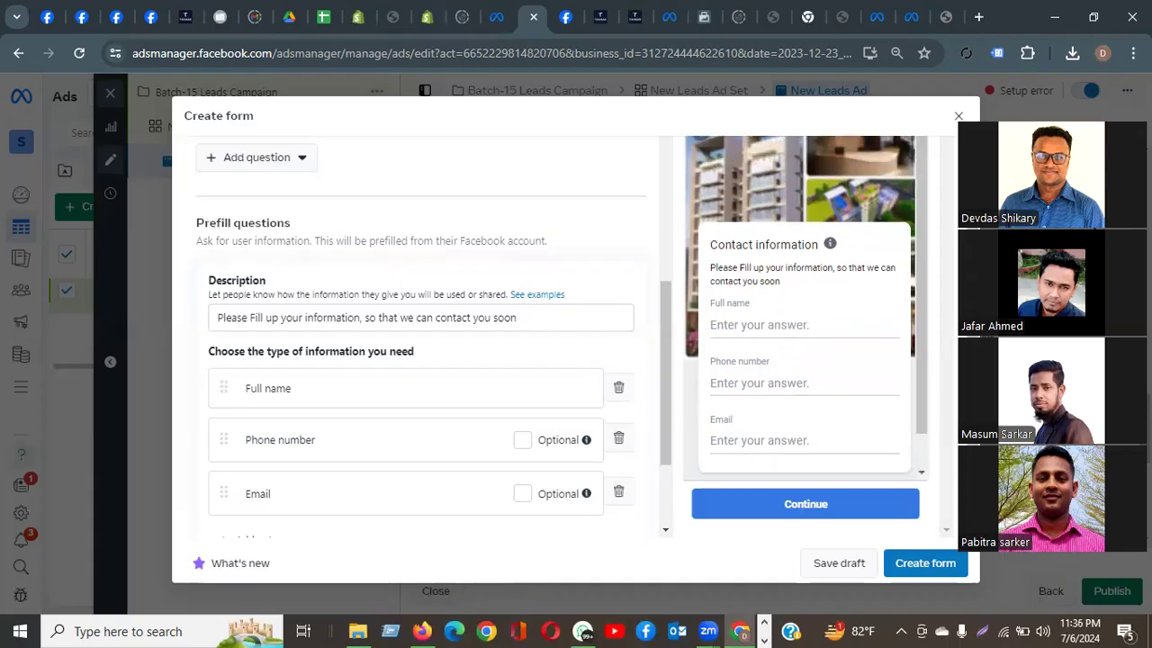
scroll(953, 270, "up", 2)
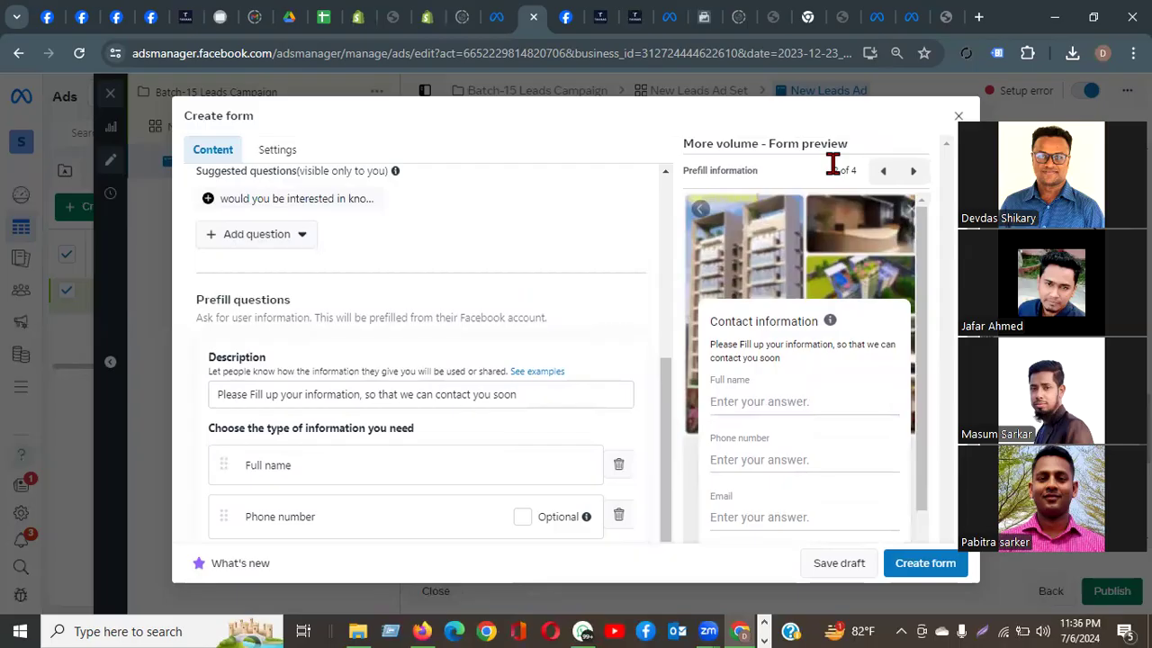
left_click_drag(829, 144, 833, 163)
scroll(373, 381, "down", 3)
scroll(368, 406, "down", 3)
scroll(369, 406, "up", 3)
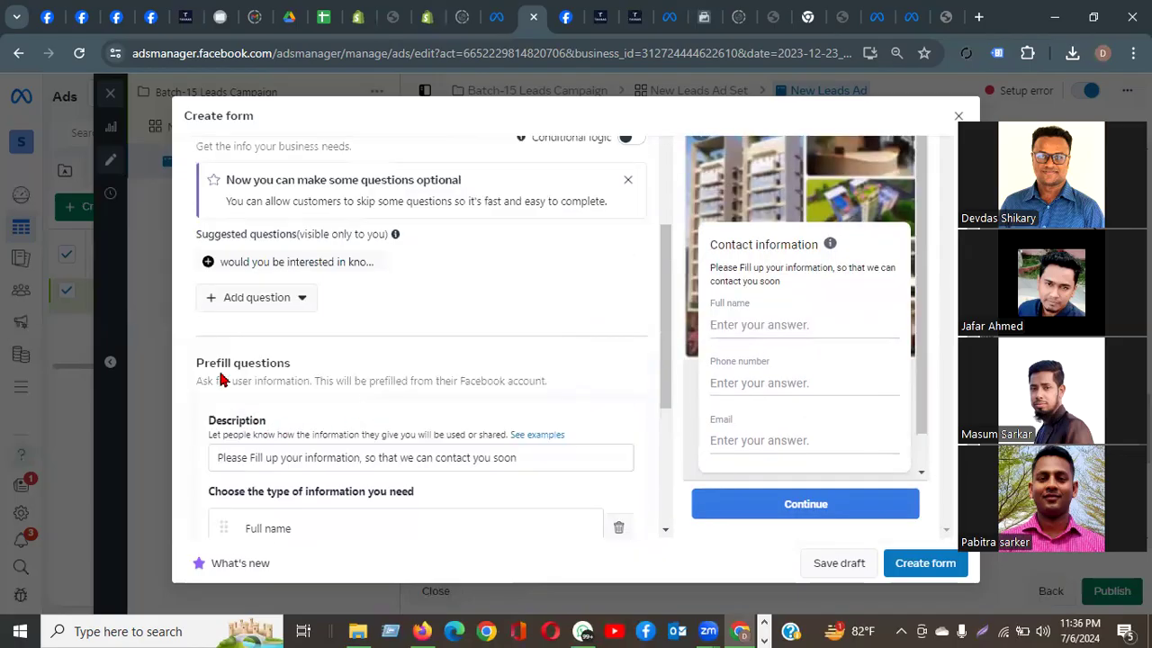
scroll(360, 416, "down", 2)
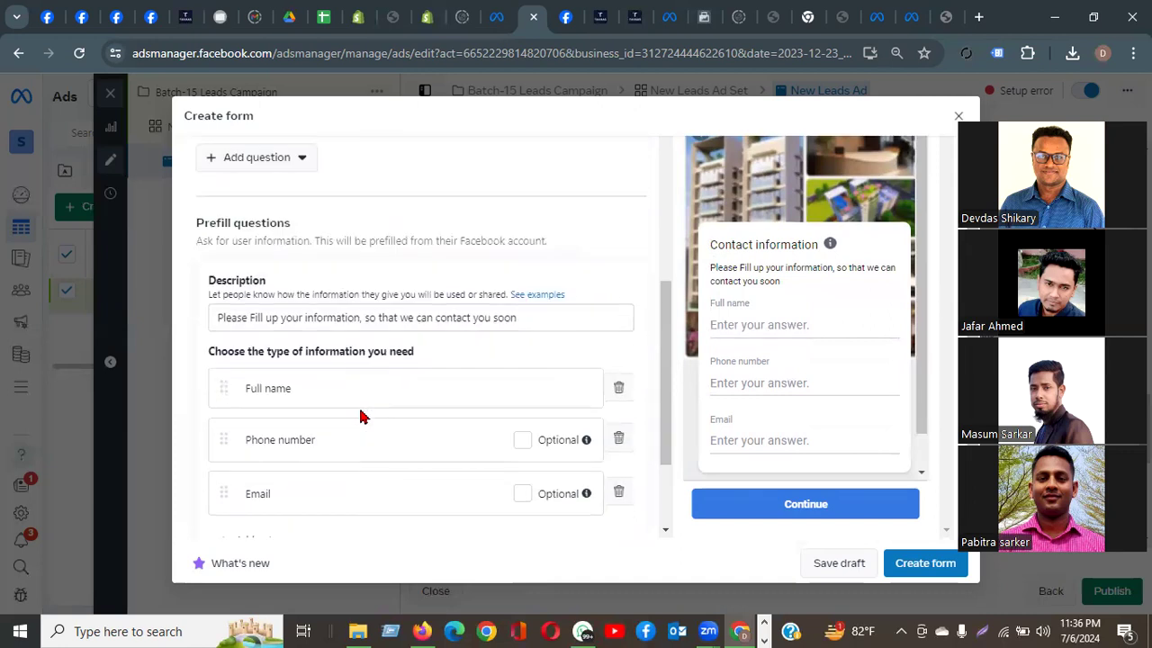
Step: Open the form's Privacy policy section and set the link text to "Privacy Policy"
scroll(364, 416, "down", 2)
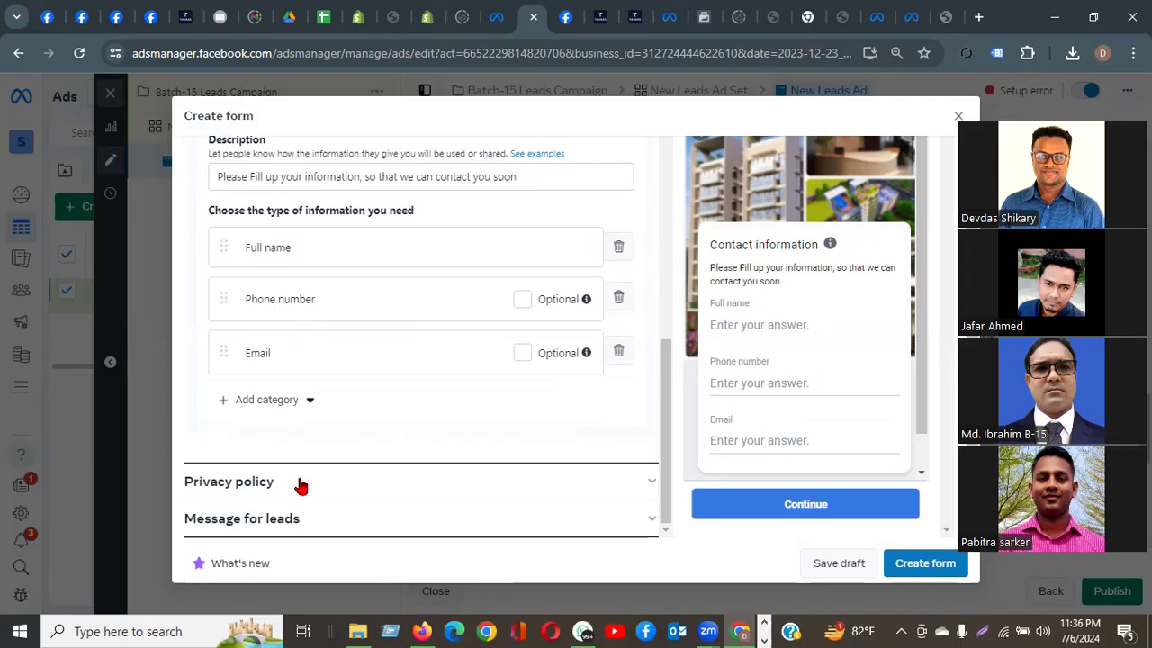
left_click(302, 484)
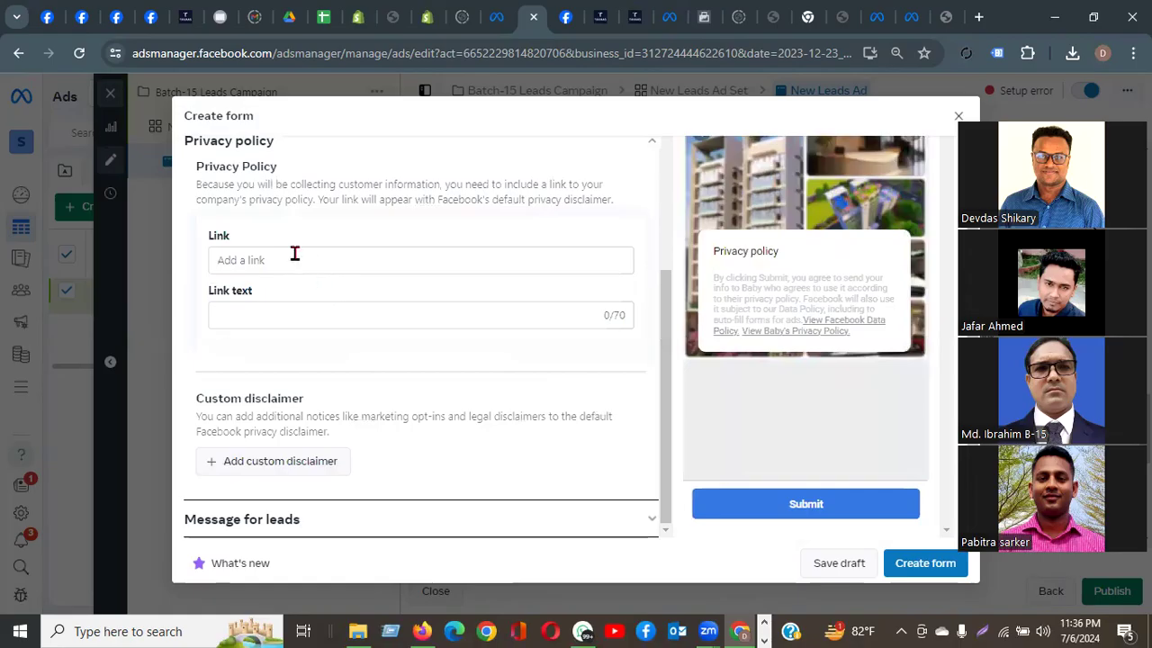
left_click(288, 314)
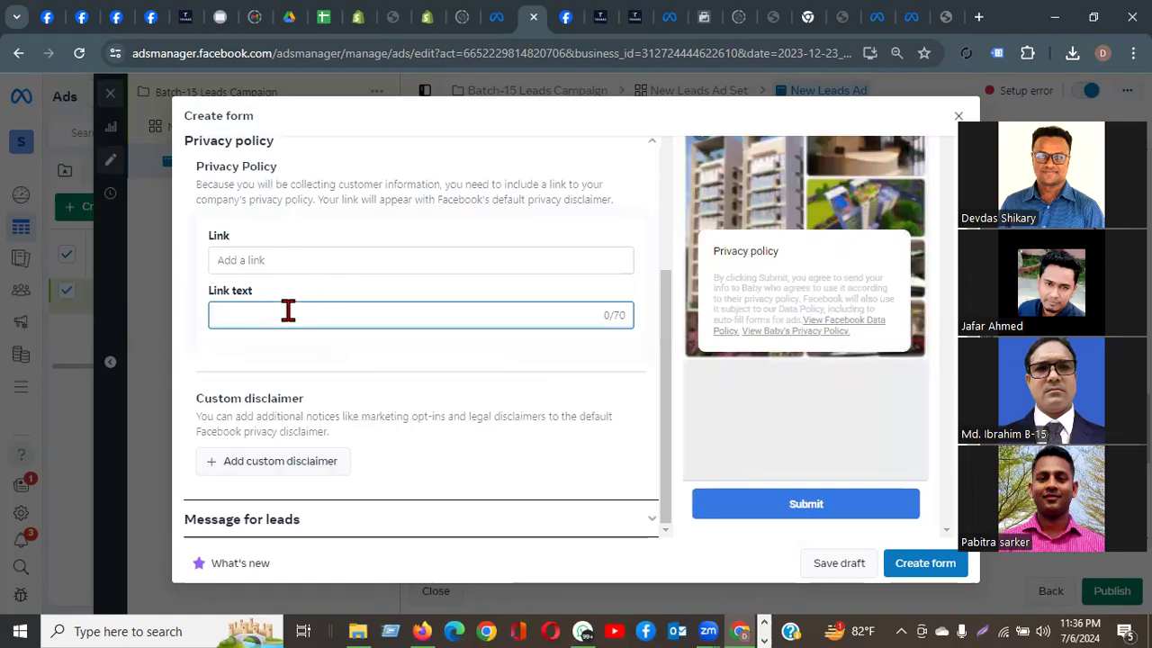
left_click(285, 258)
left_click(273, 386)
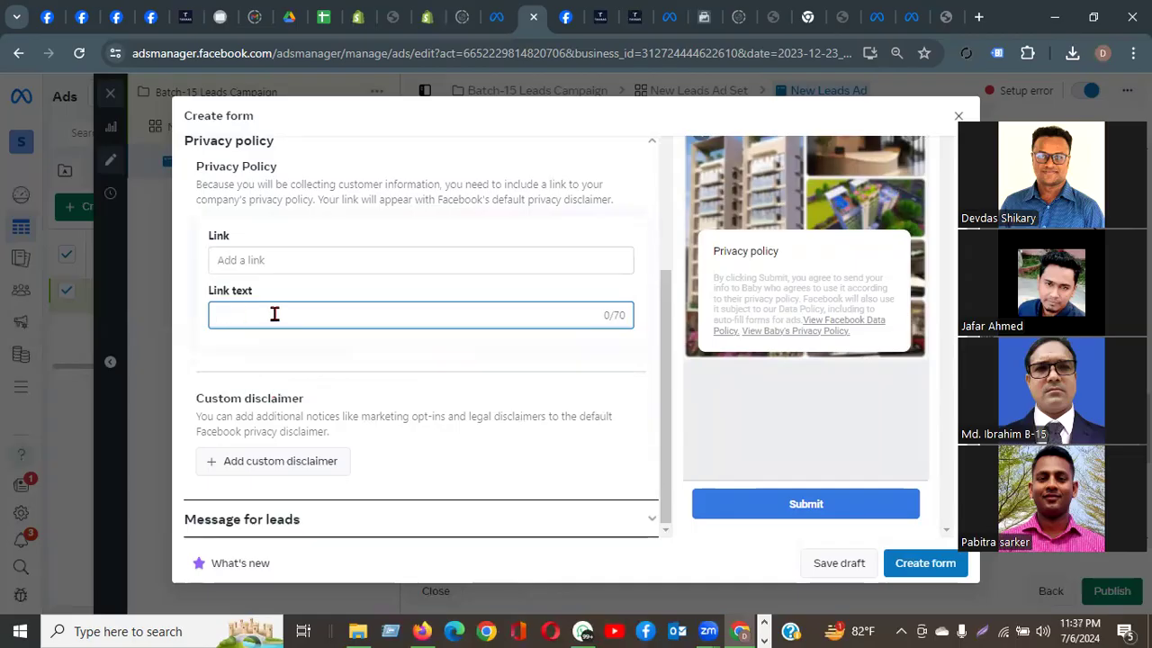
type("Priv")
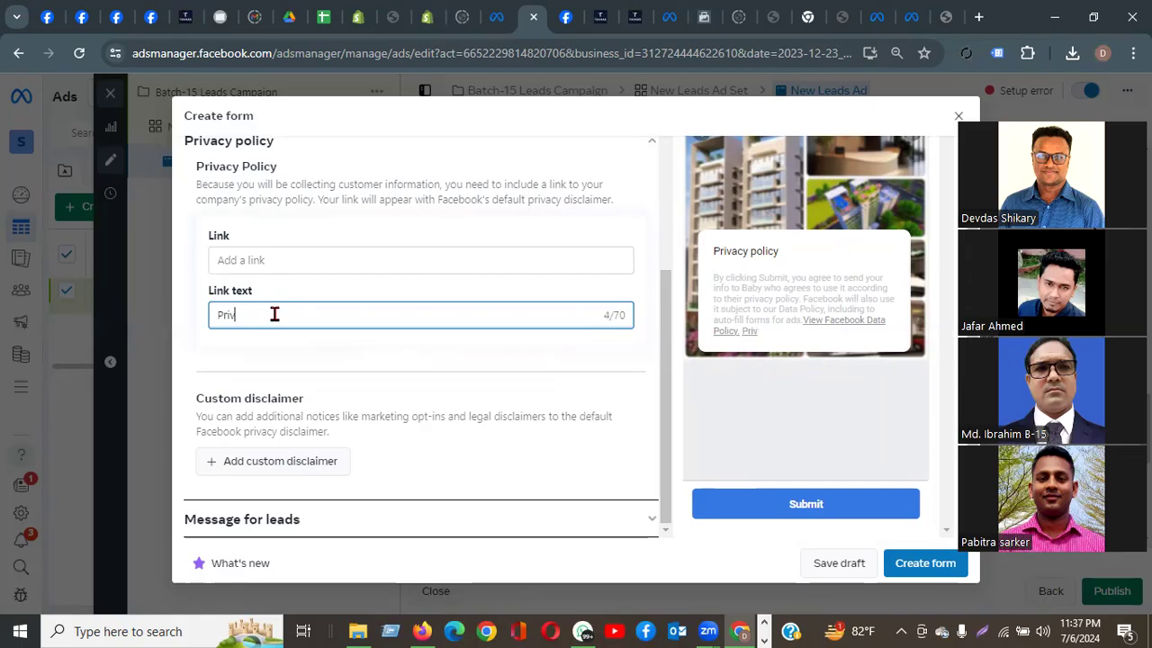
type("acy Policy")
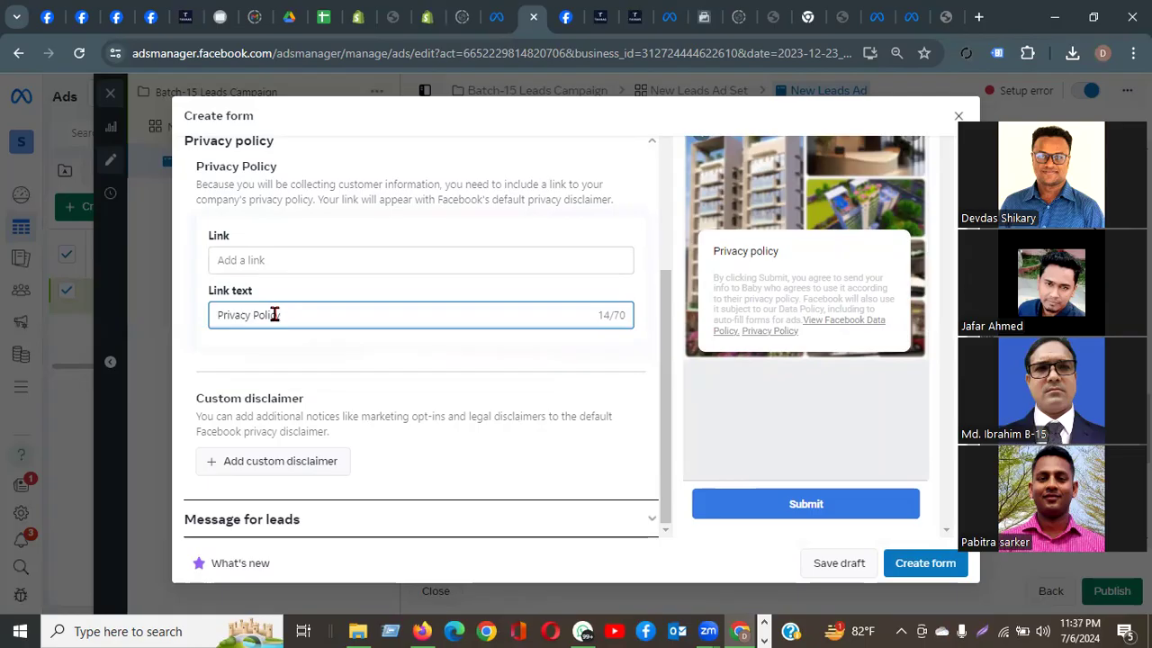
left_click(298, 260)
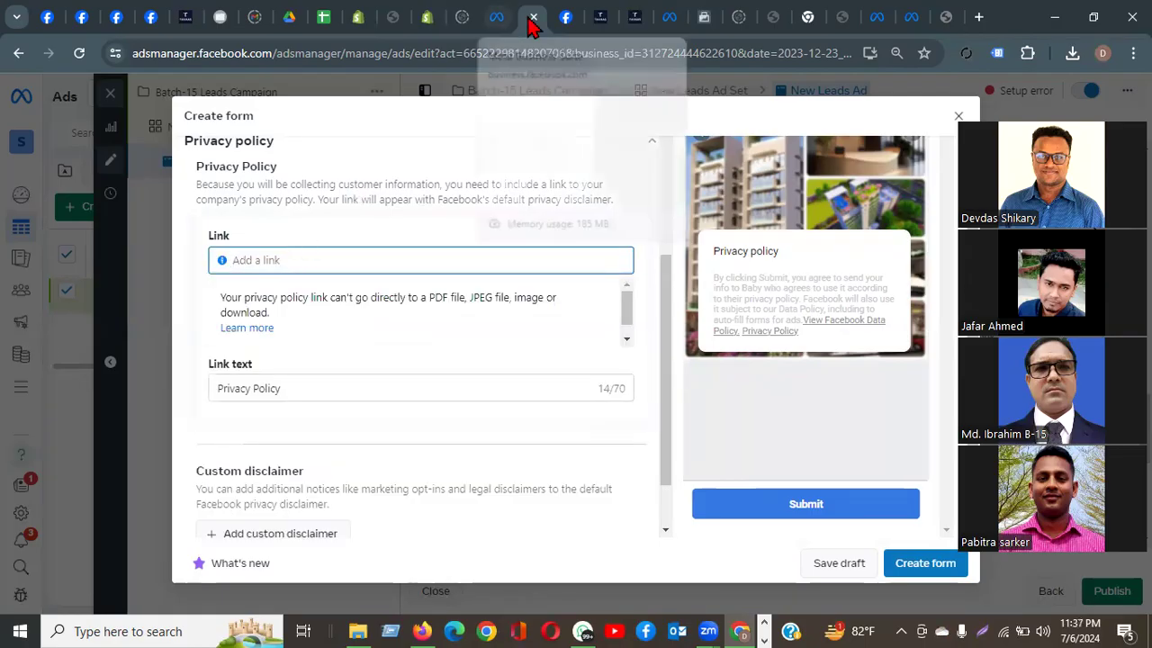
Step: Look through the BASTU Properties Limited Facebook page, including its intro, photos and June 12 post
left_click(562, 18)
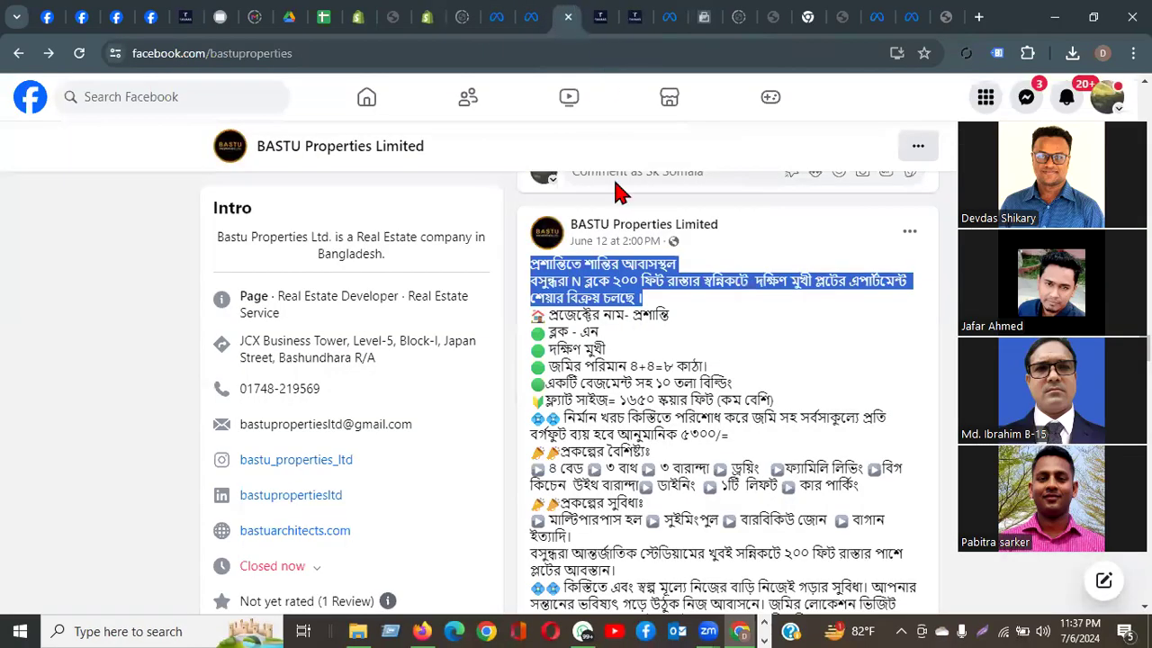
scroll(578, 470, "down", 6)
scroll(583, 474, "up", 6)
scroll(582, 472, "up", 8)
scroll(595, 464, "down", 7)
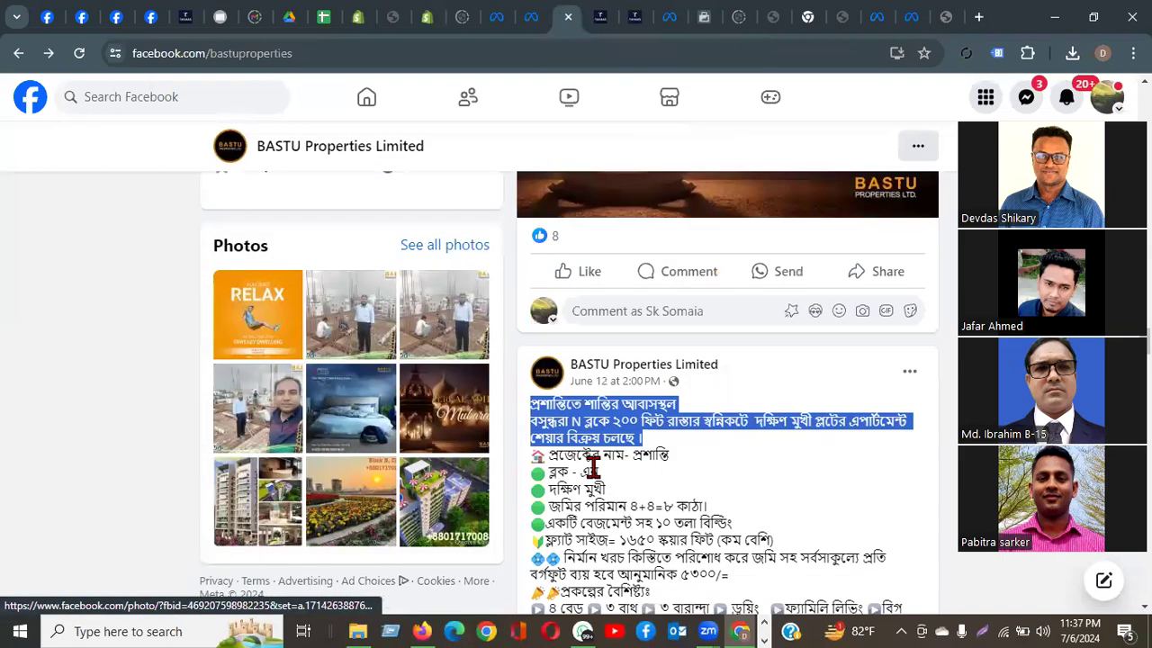
scroll(399, 352, "down", 3)
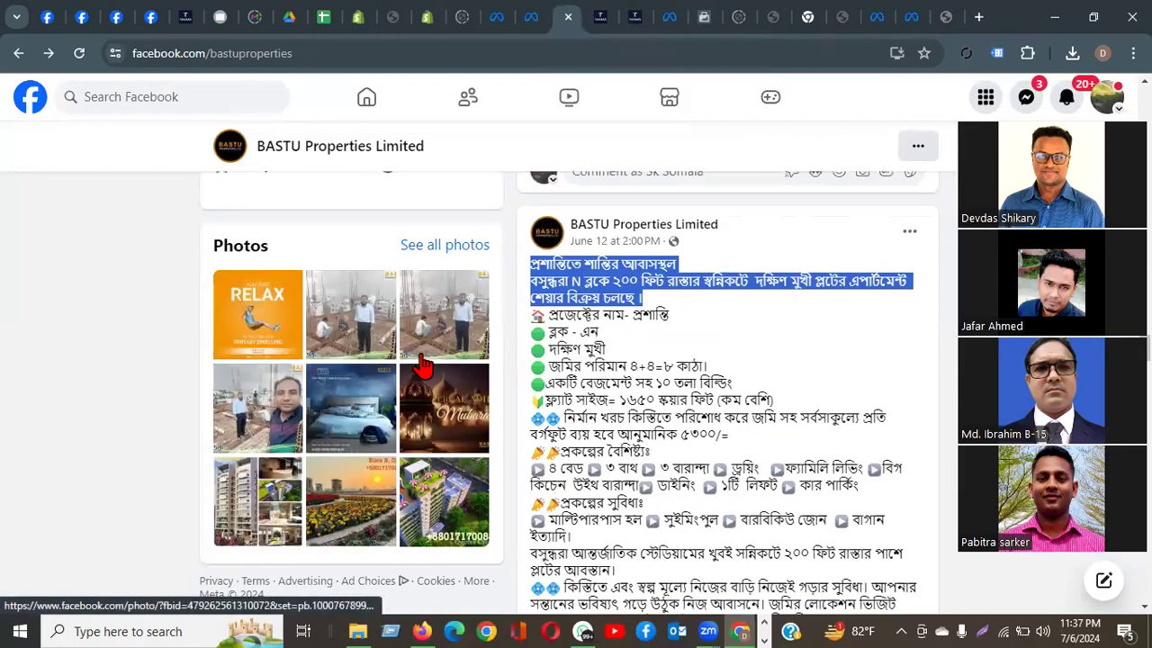
scroll(594, 422, "down", 3)
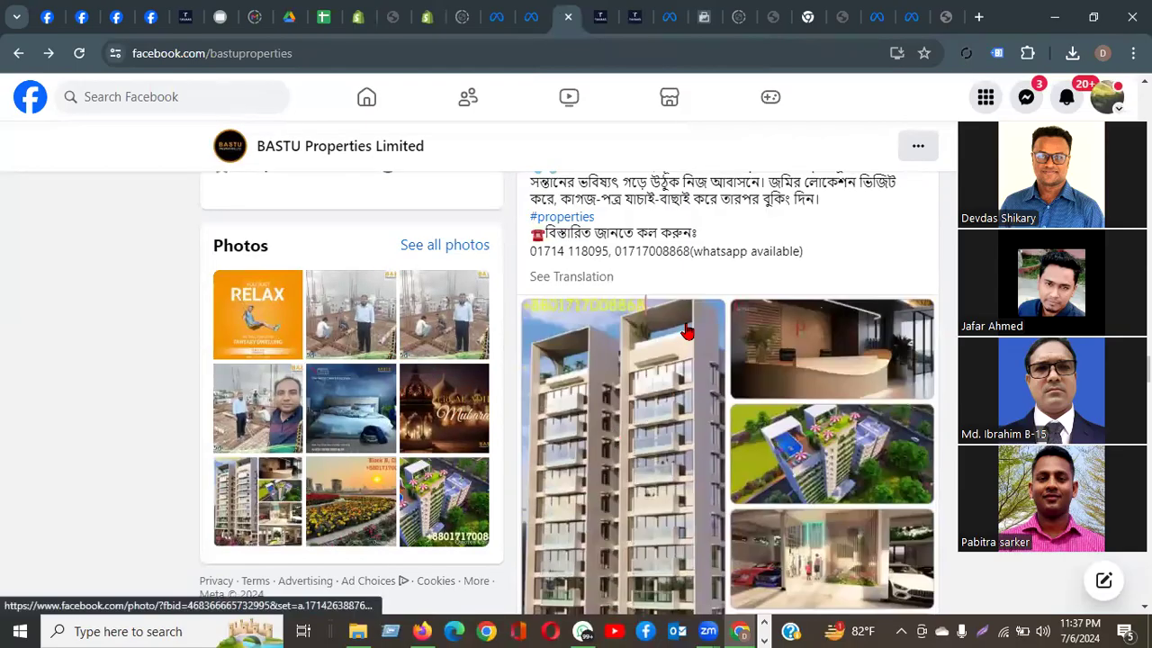
scroll(687, 334, "up", 2)
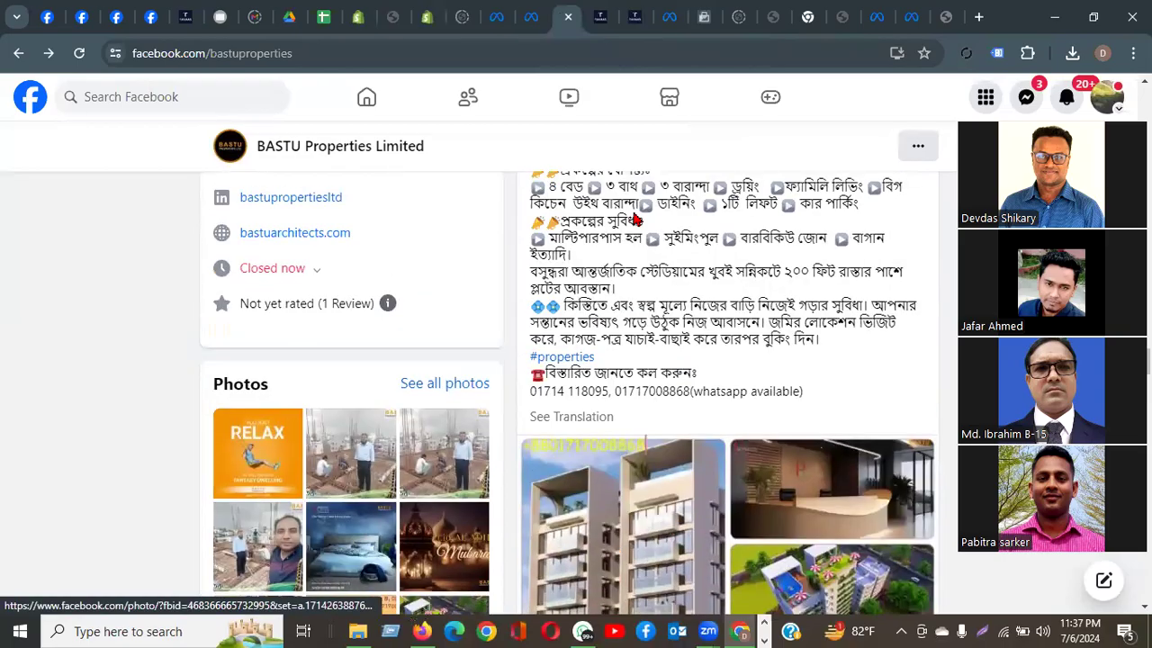
Step: Switch to the tavaasclothing.com site and open its Privacy Policy page from the footer links
left_click(602, 16)
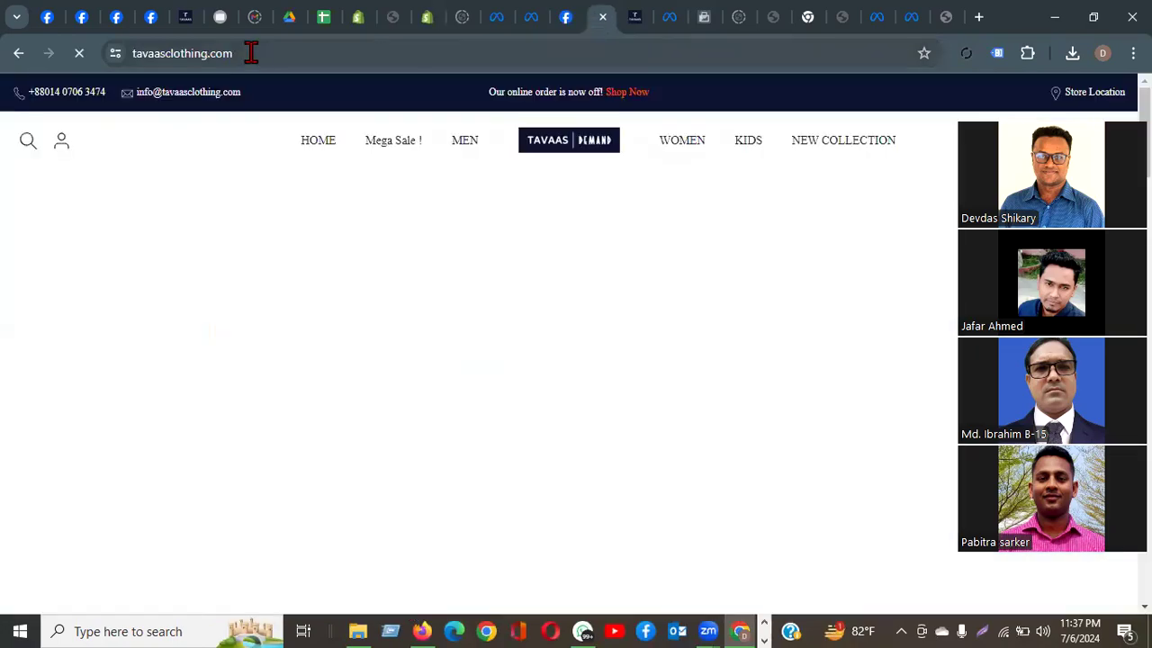
left_click(252, 51)
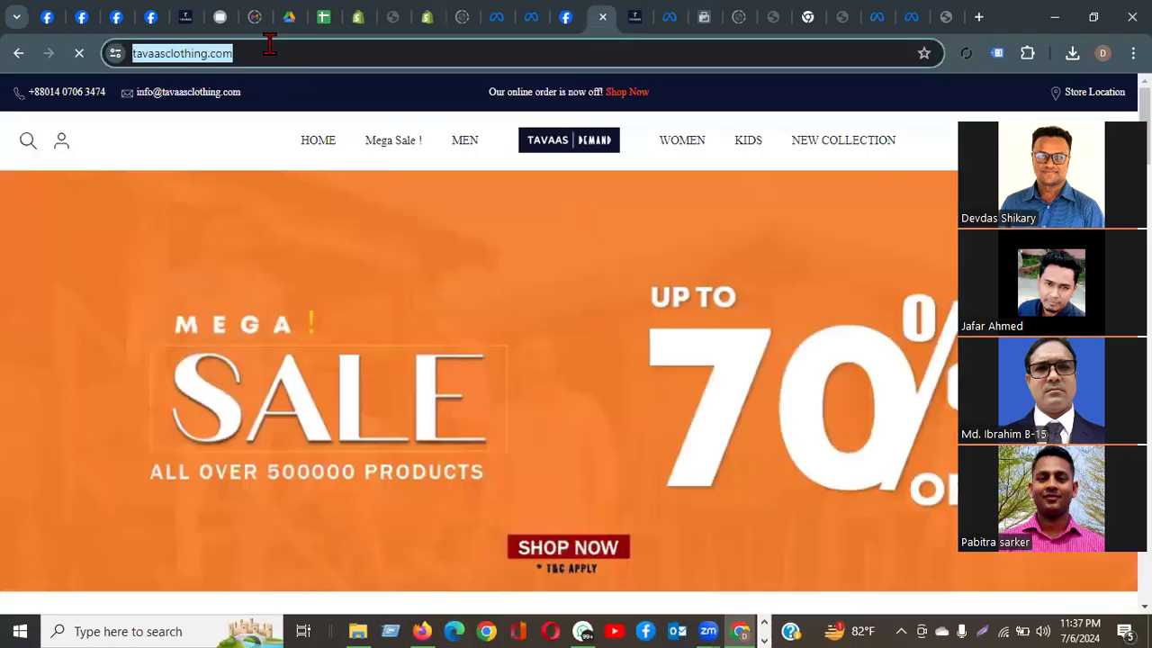
left_click(721, 227)
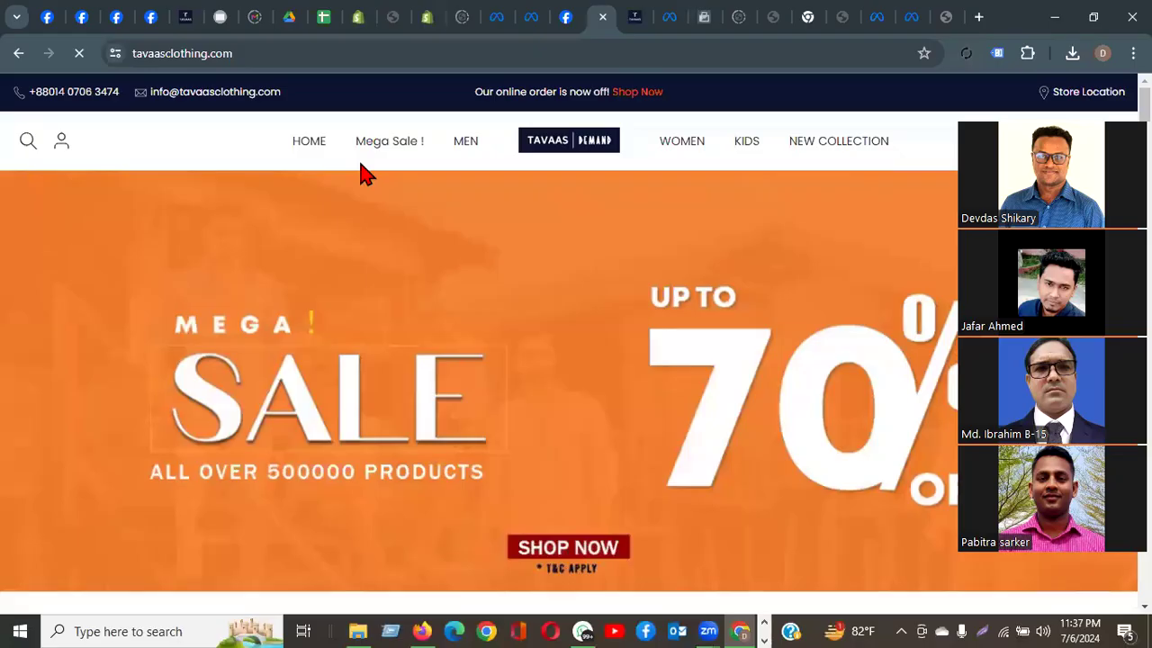
scroll(365, 173, "down", 15)
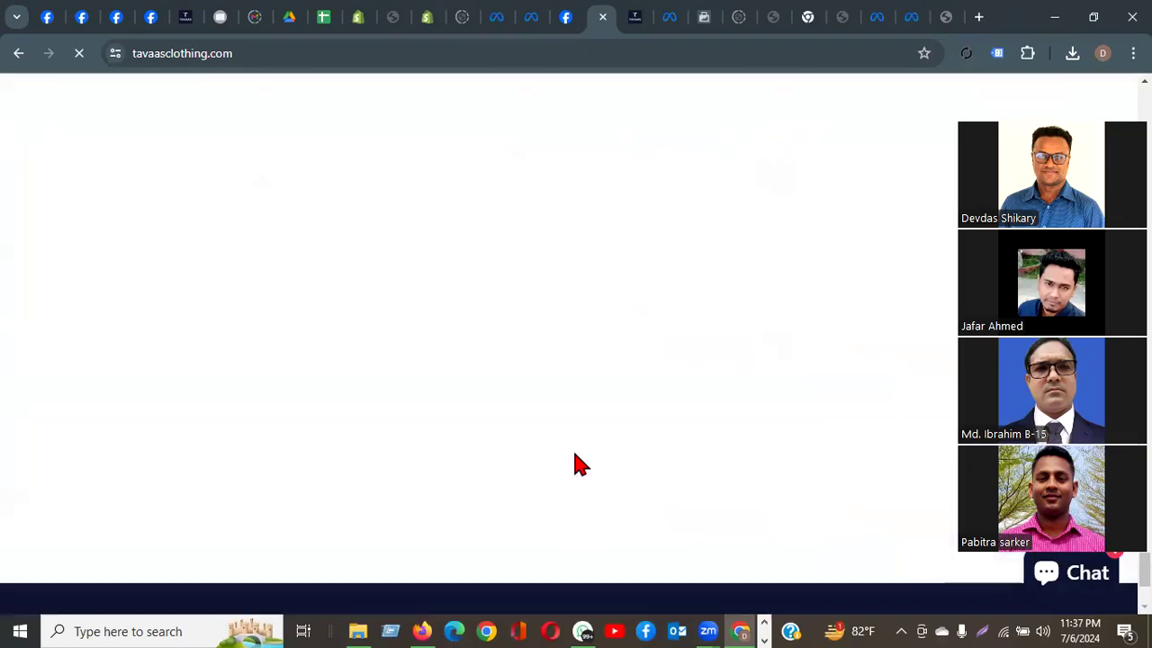
scroll(581, 464, "down", 3)
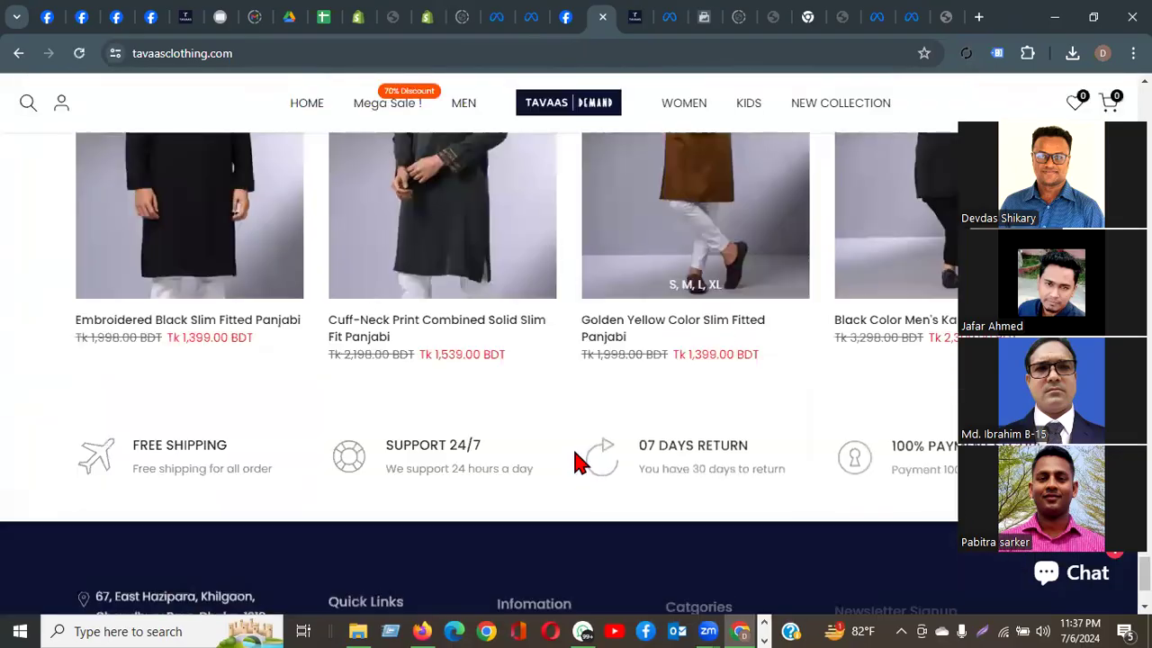
scroll(580, 464, "down", 2)
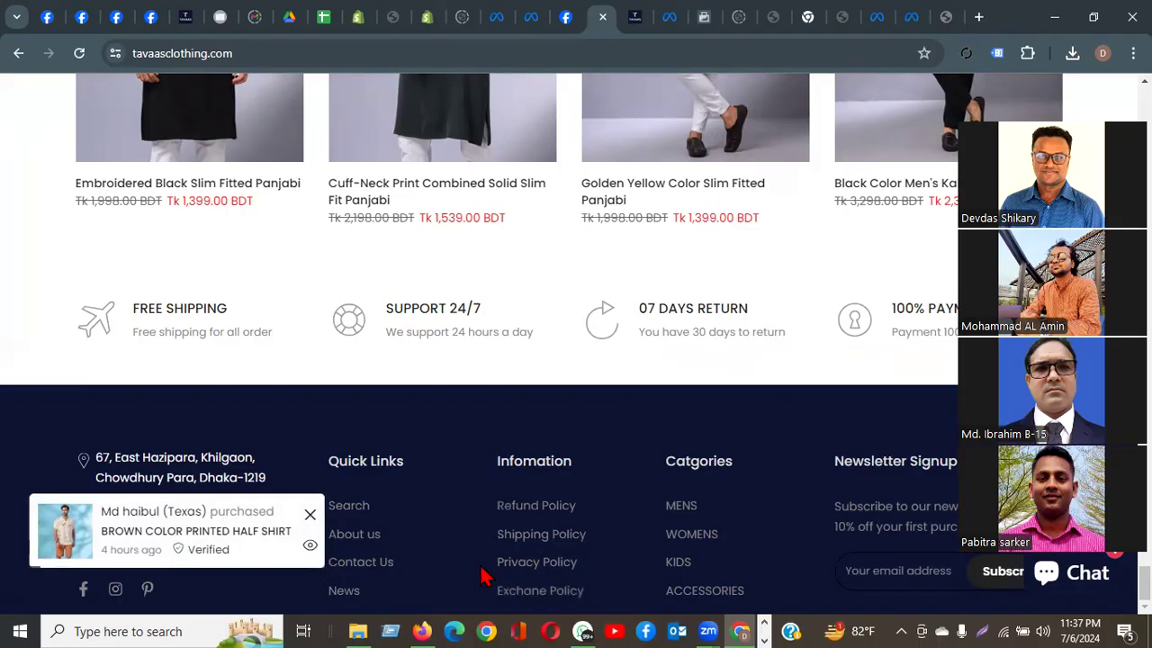
left_click(535, 565)
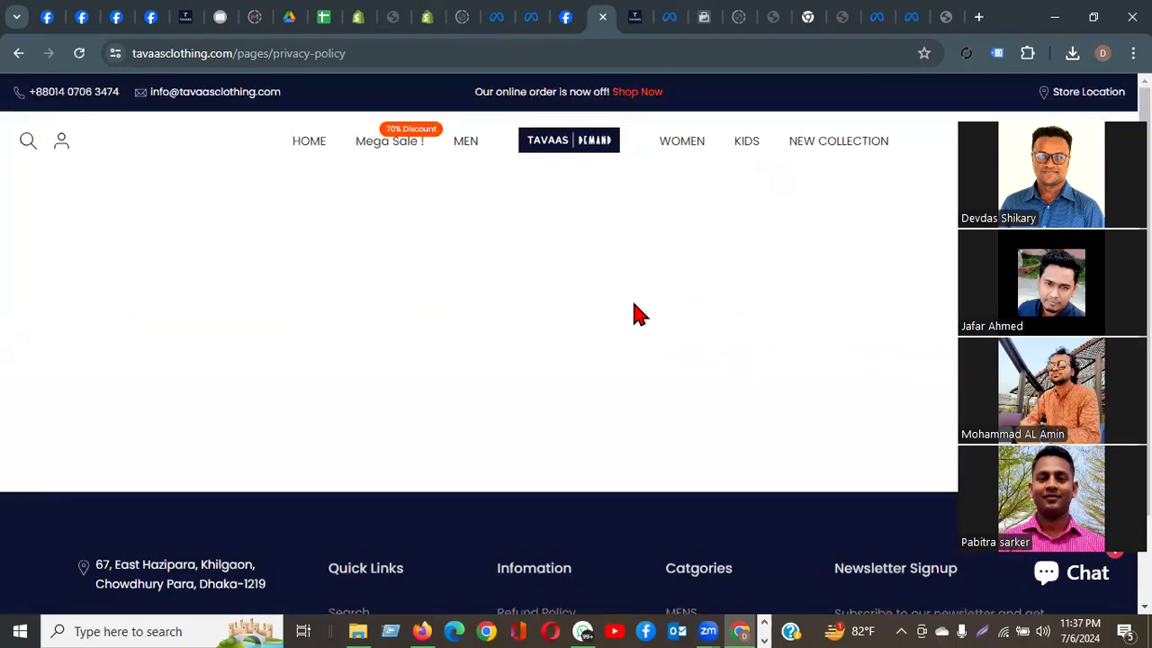
left_click(335, 52)
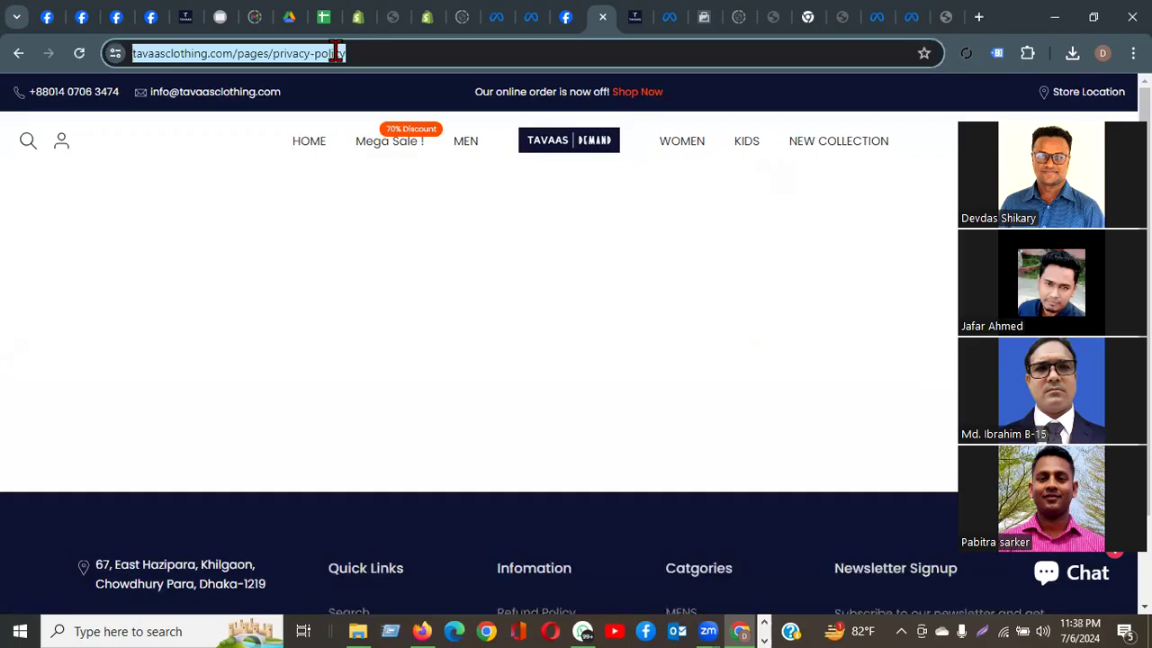
right_click(336, 54)
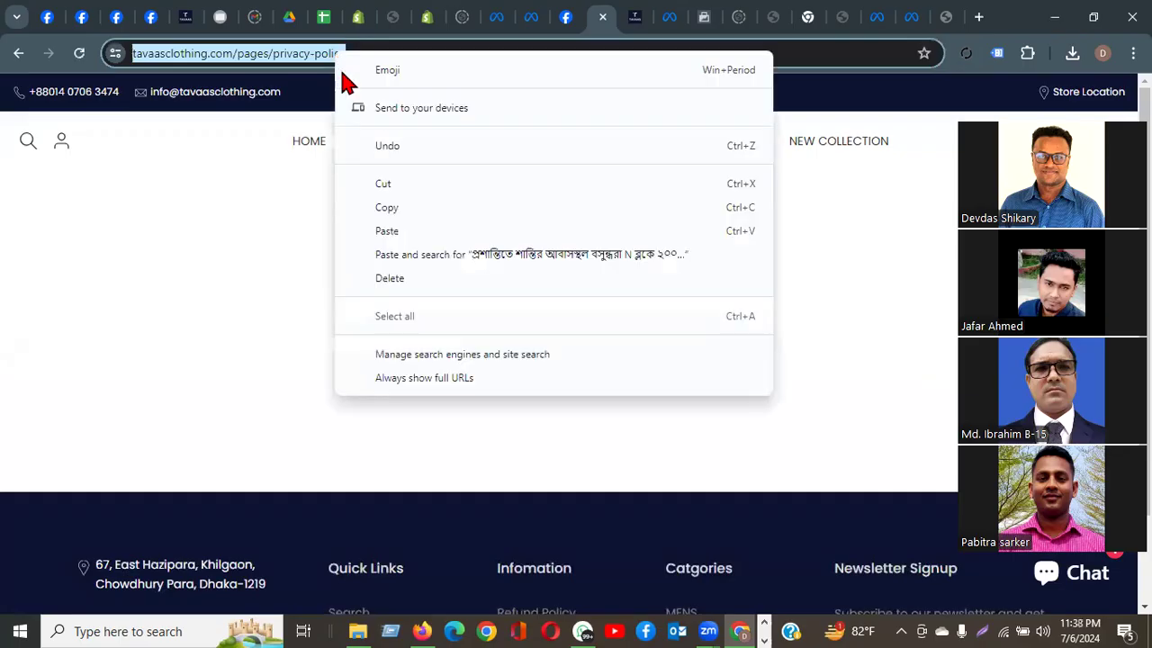
left_click(394, 209)
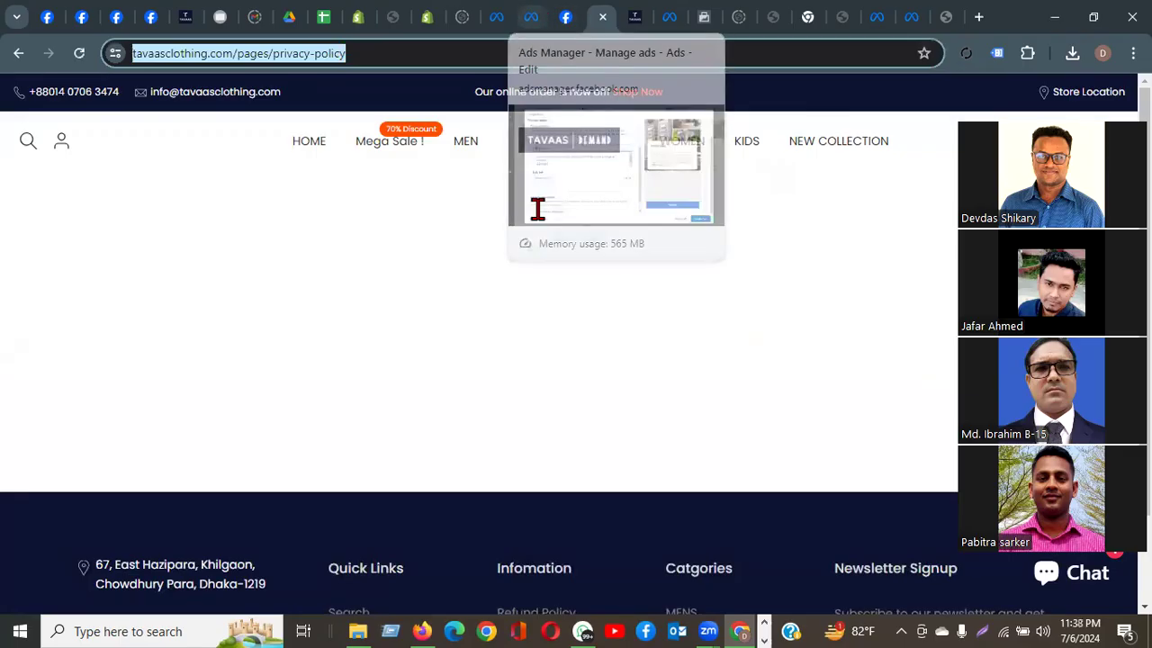
left_click(538, 209)
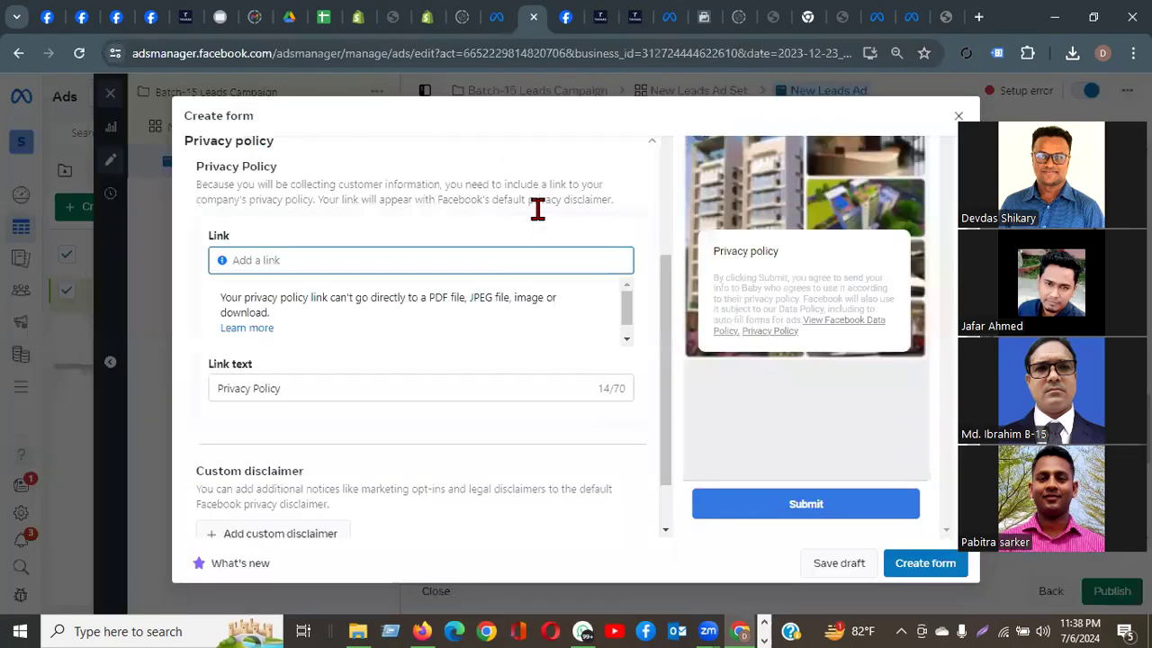
key("ctrl+v")
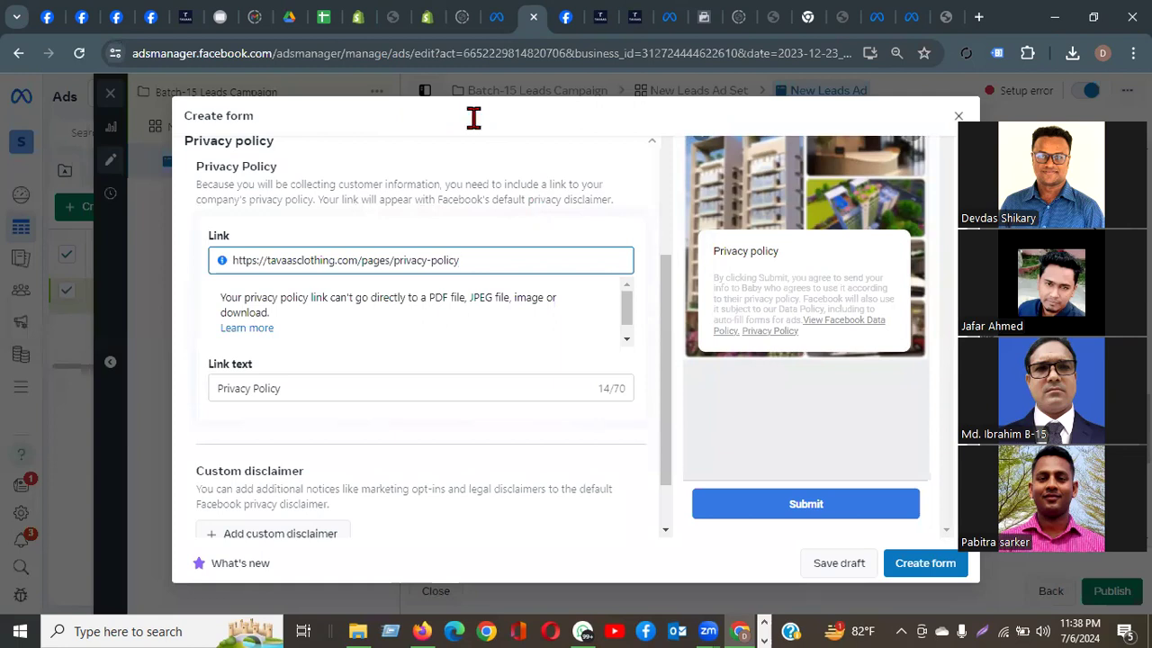
Step: Search Google for "privacy policy generator" from the Tavaas page and close the browsing history side panel
left_click(601, 20)
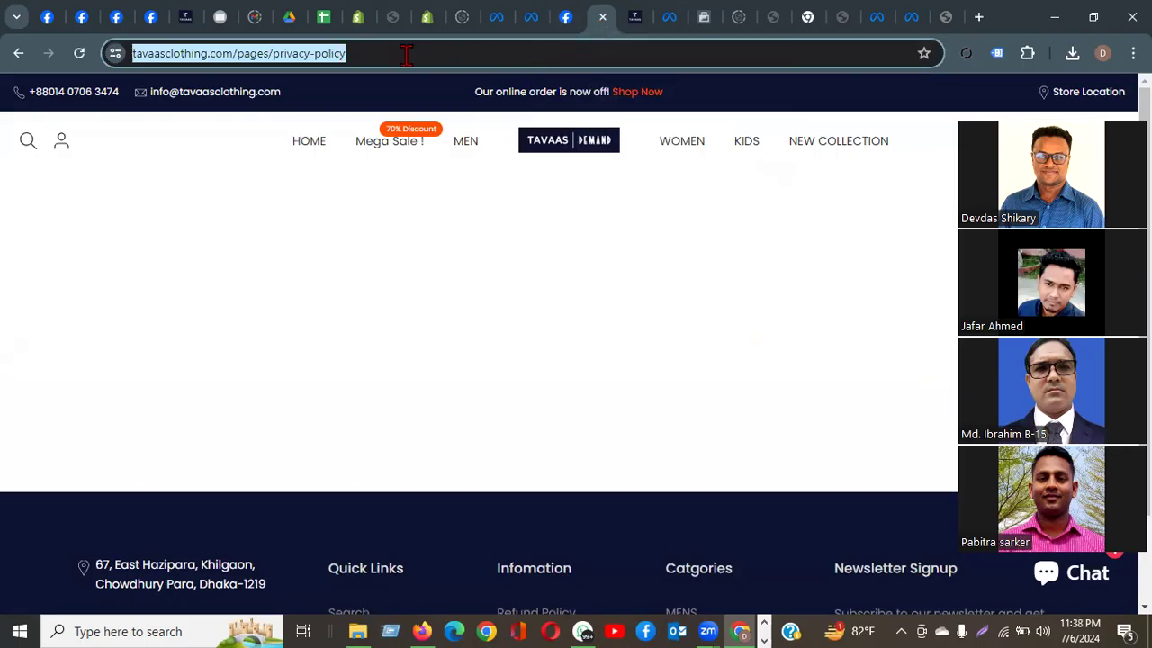
type("p")
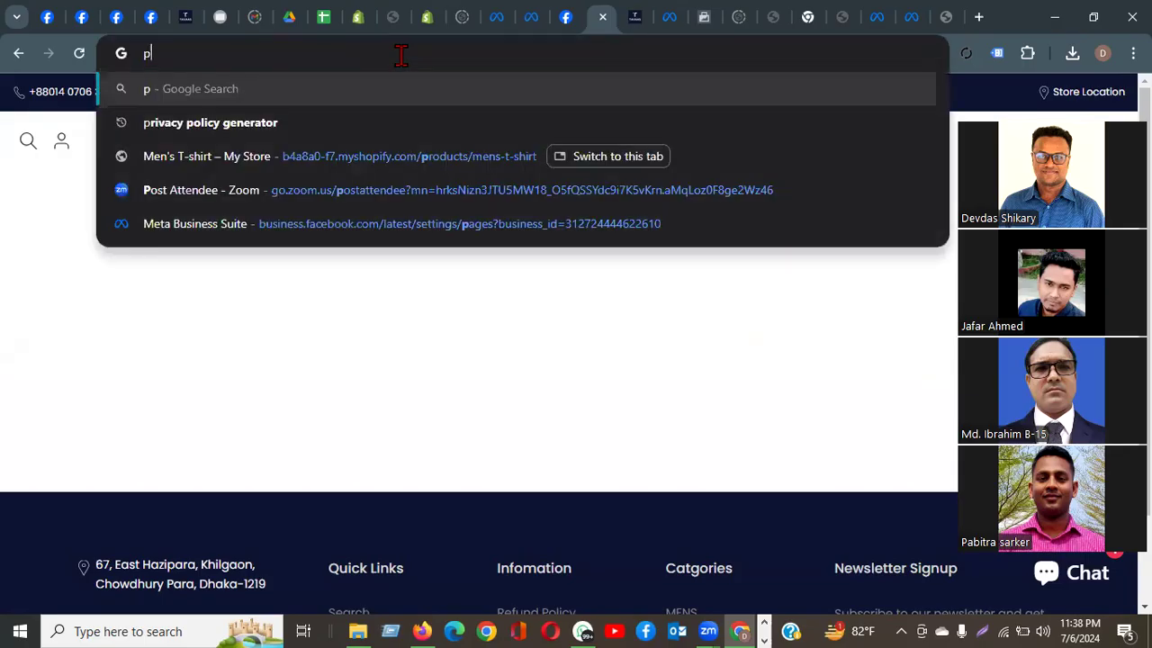
type("rivacy")
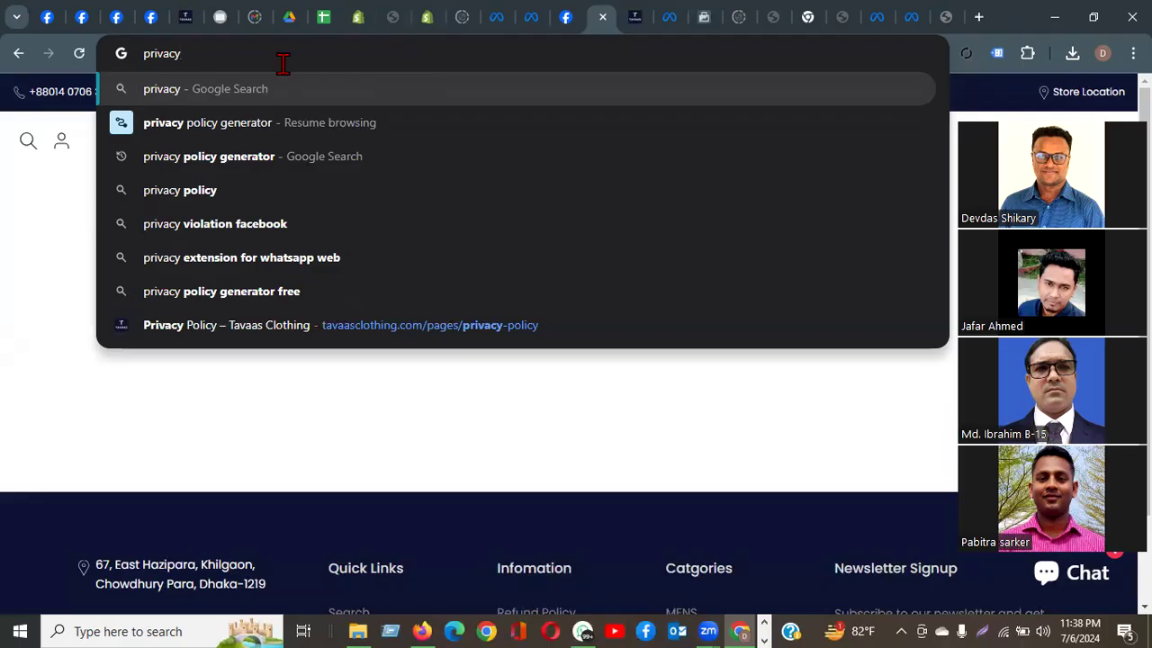
left_click(249, 123)
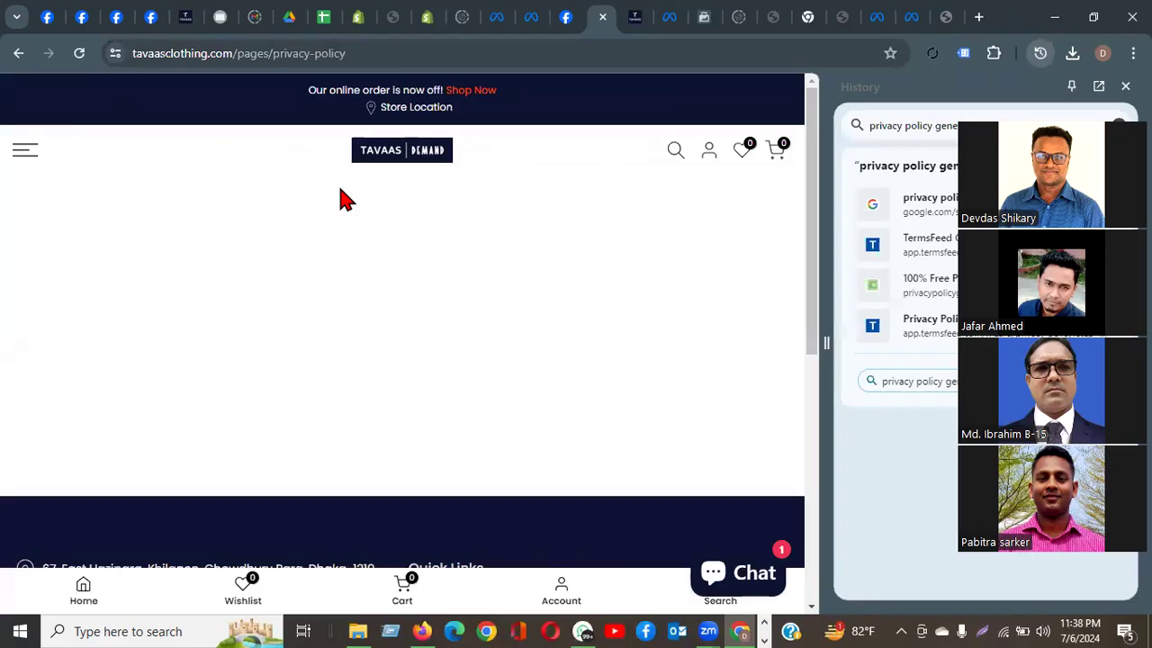
left_click(393, 54)
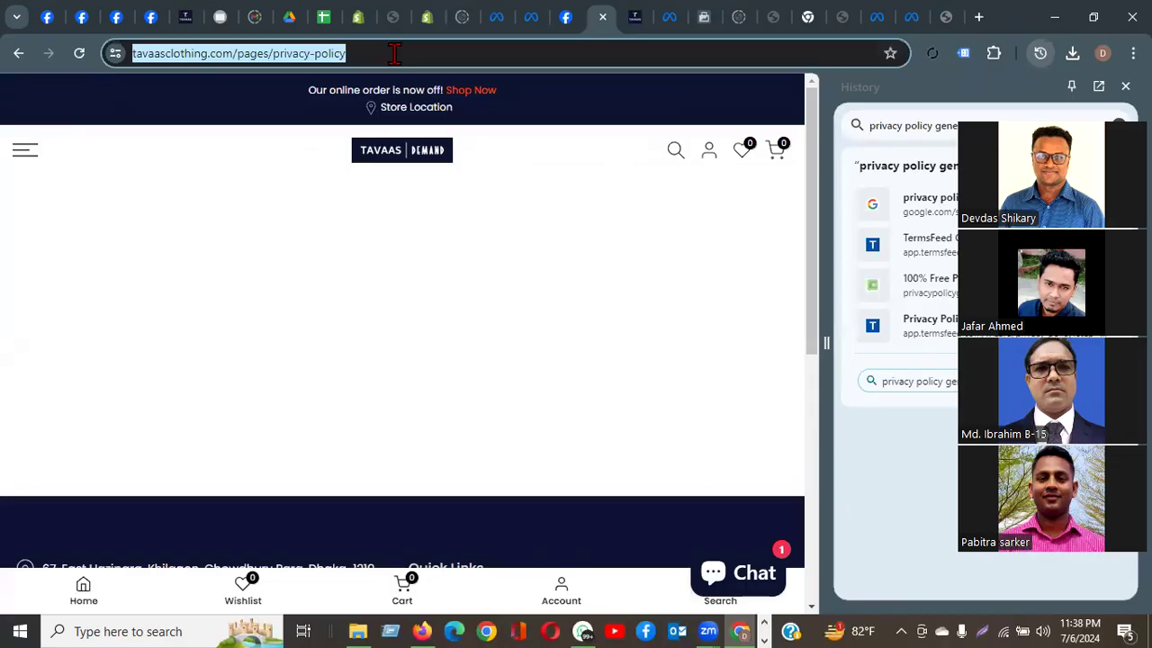
type("pri")
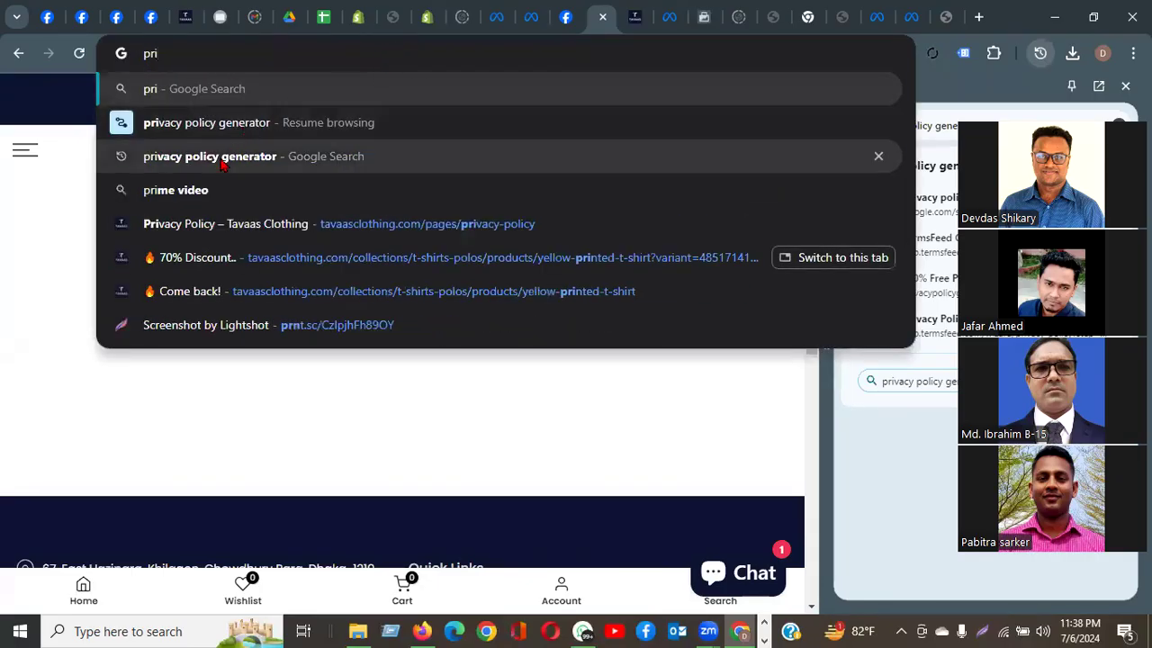
left_click(223, 163)
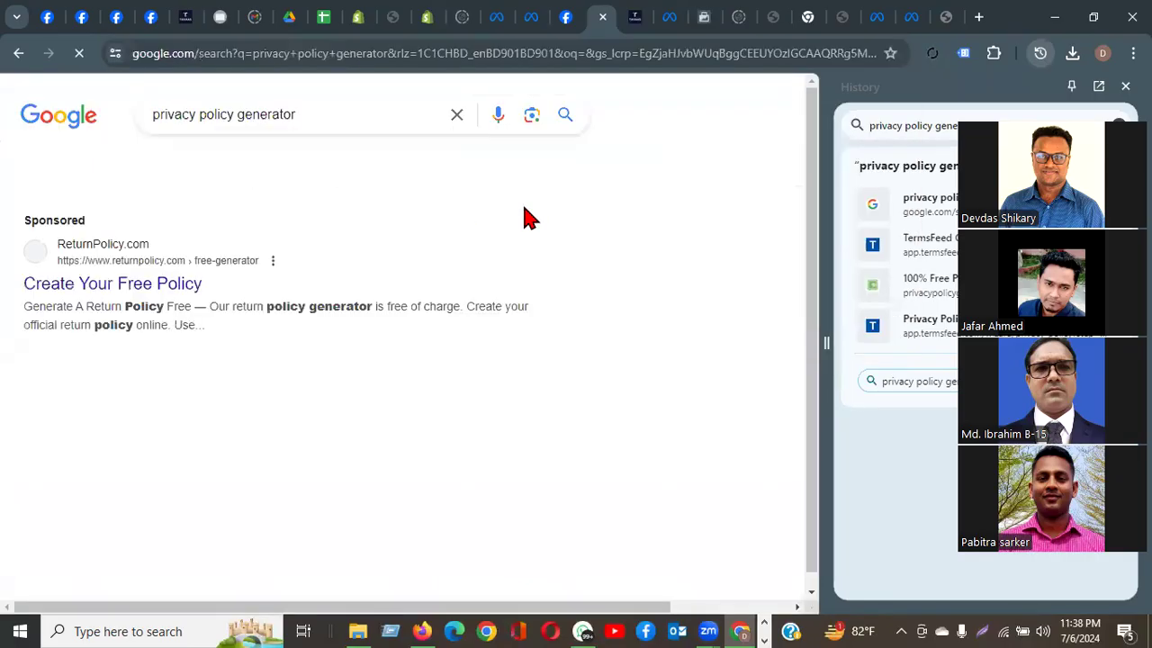
left_click(1125, 87)
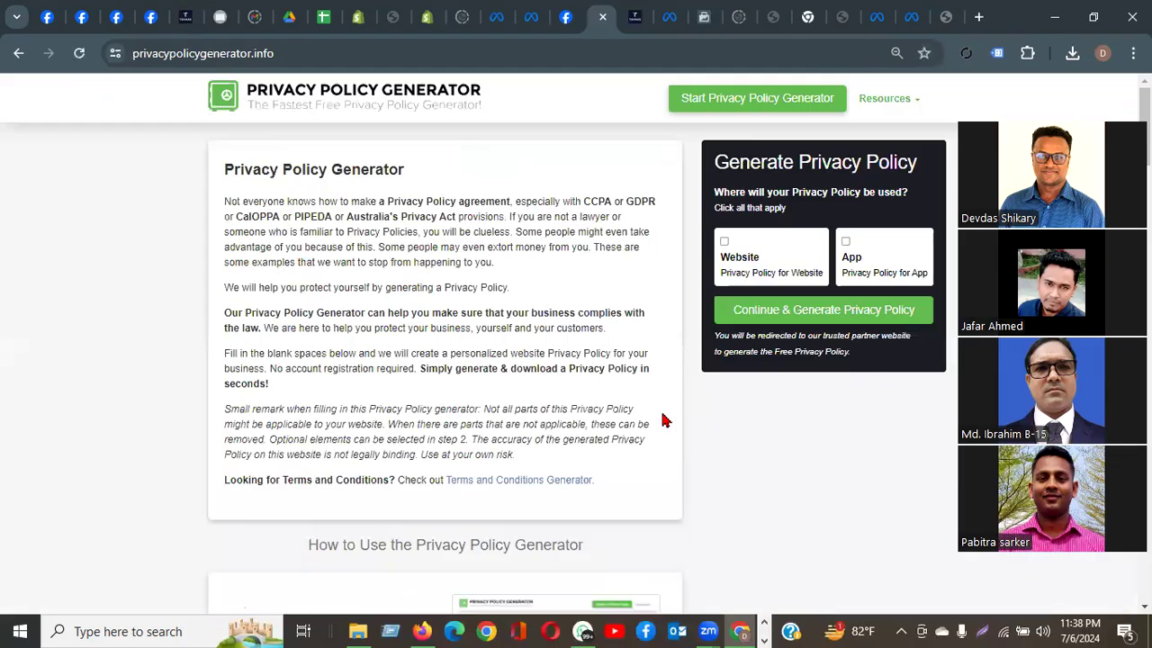
Step: On privacypolicygenerator.info, choose Website as the place of use and continue to generate the privacy policy
scroll(424, 368, "down", 3)
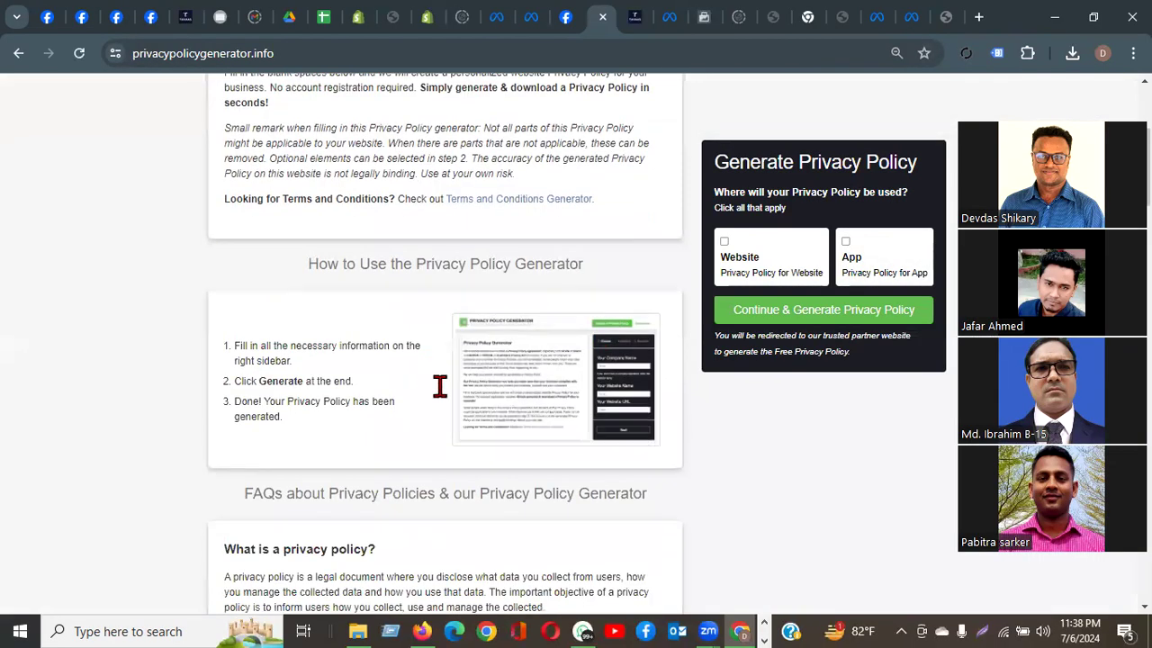
scroll(441, 387, "up", 3)
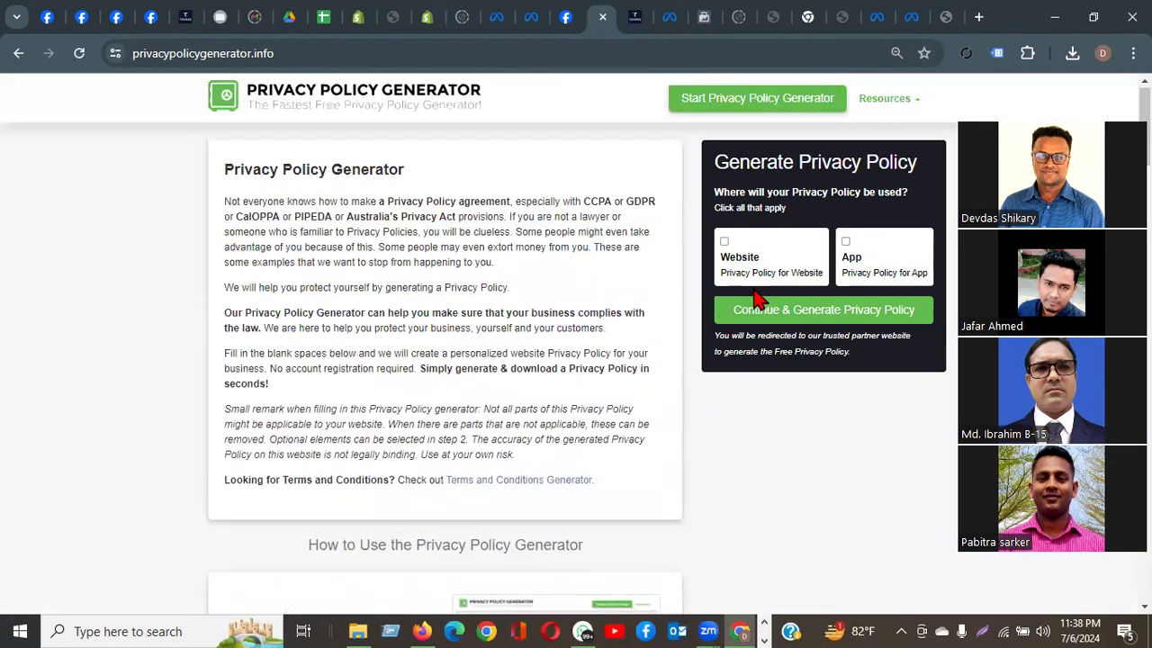
left_click(726, 243)
left_click(796, 309)
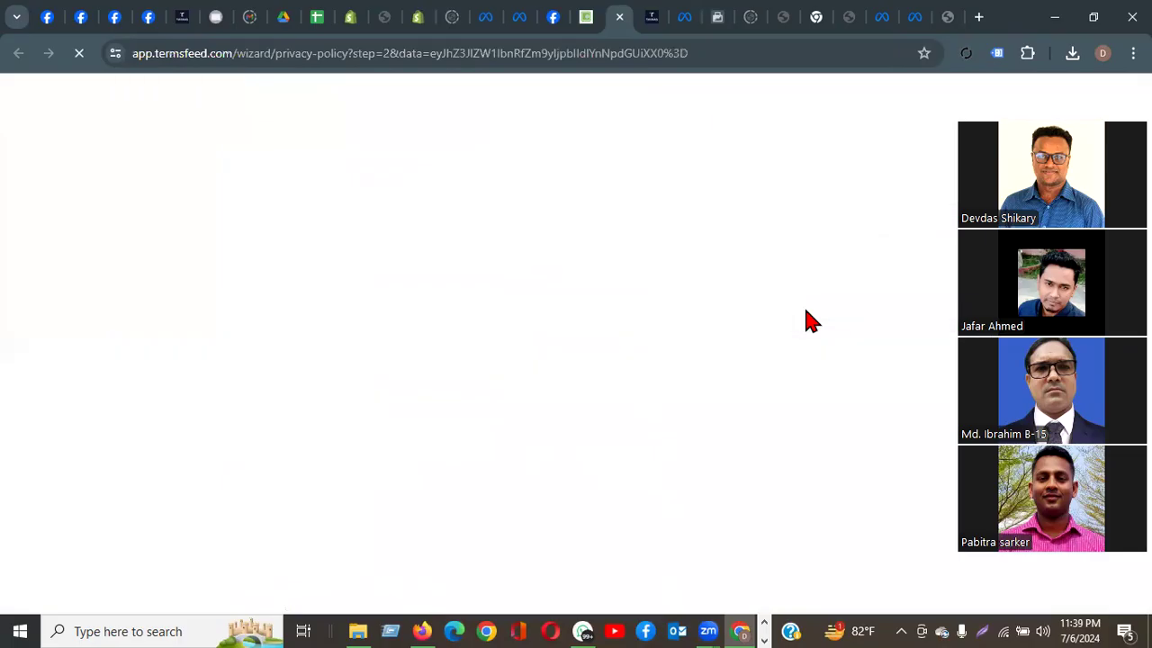
Step: In the TermsFeed wizard, go through the website URL, name, country and state fields and set the entity type to I'm a Business
left_click(278, 333)
left_click(293, 462)
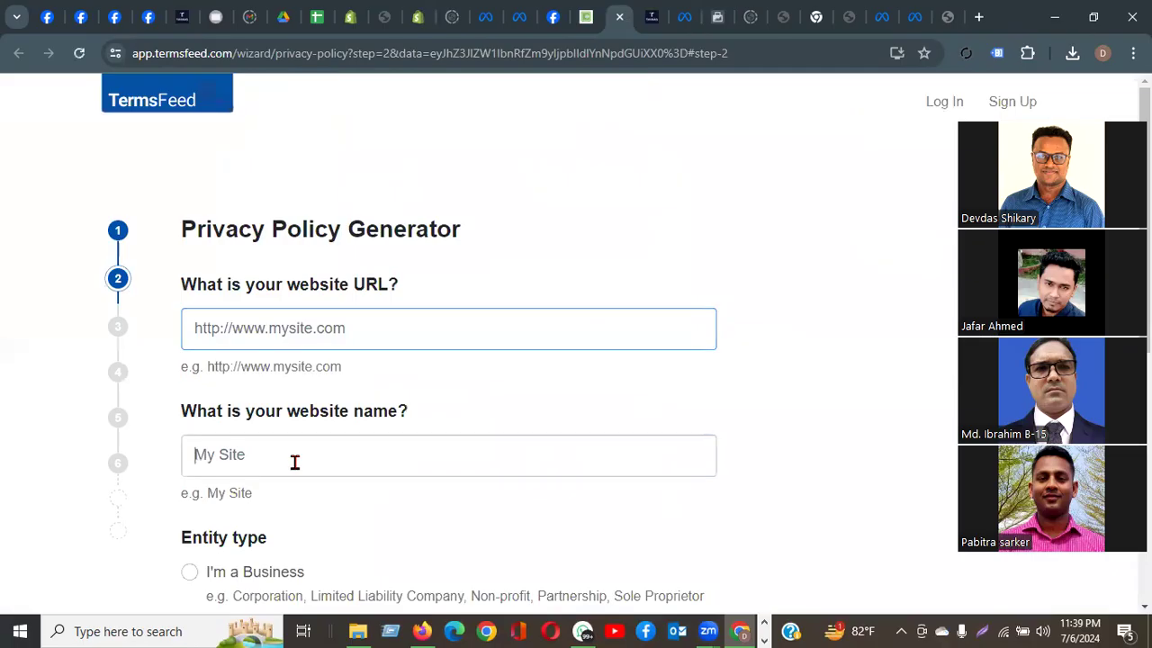
scroll(429, 438, "down", 2)
scroll(428, 437, "down", 1)
left_click(190, 293)
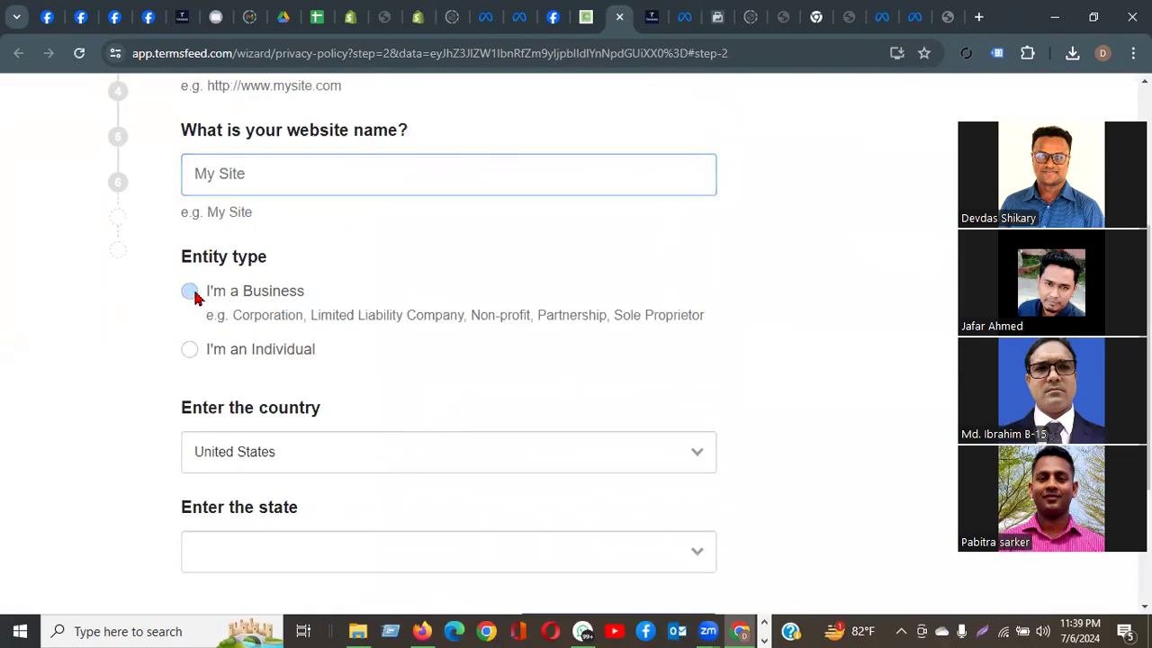
scroll(491, 471, "down", 6)
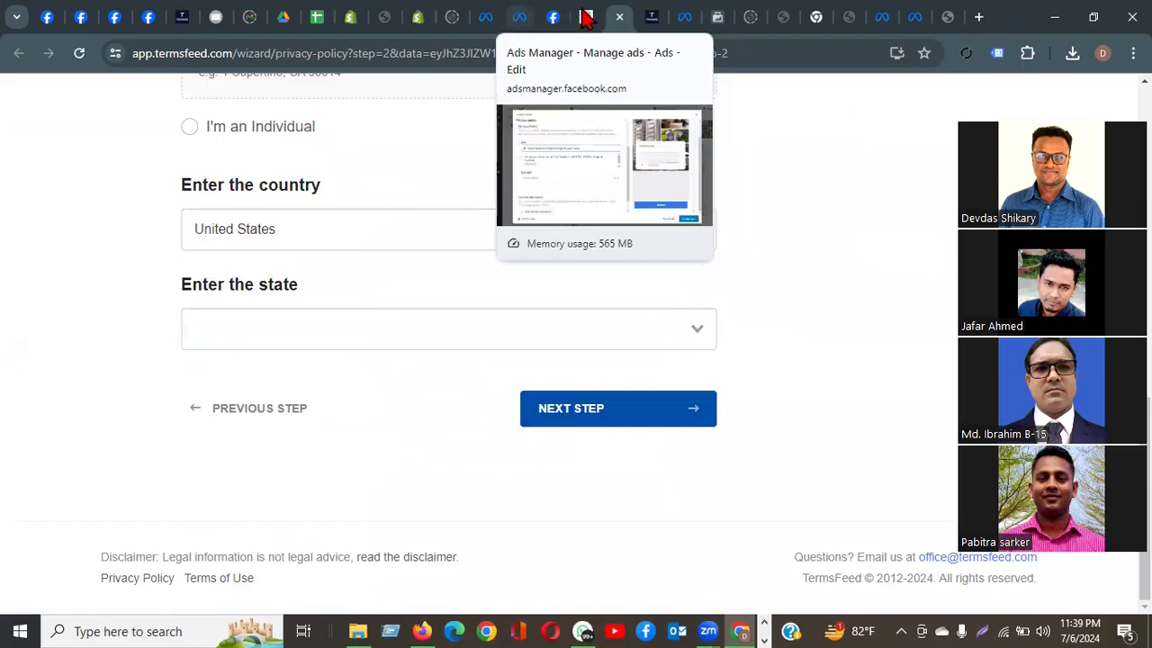
Step: Return to the form editor in Ads Manager and expand the Message for leads section below the privacy policy
left_click(521, 18)
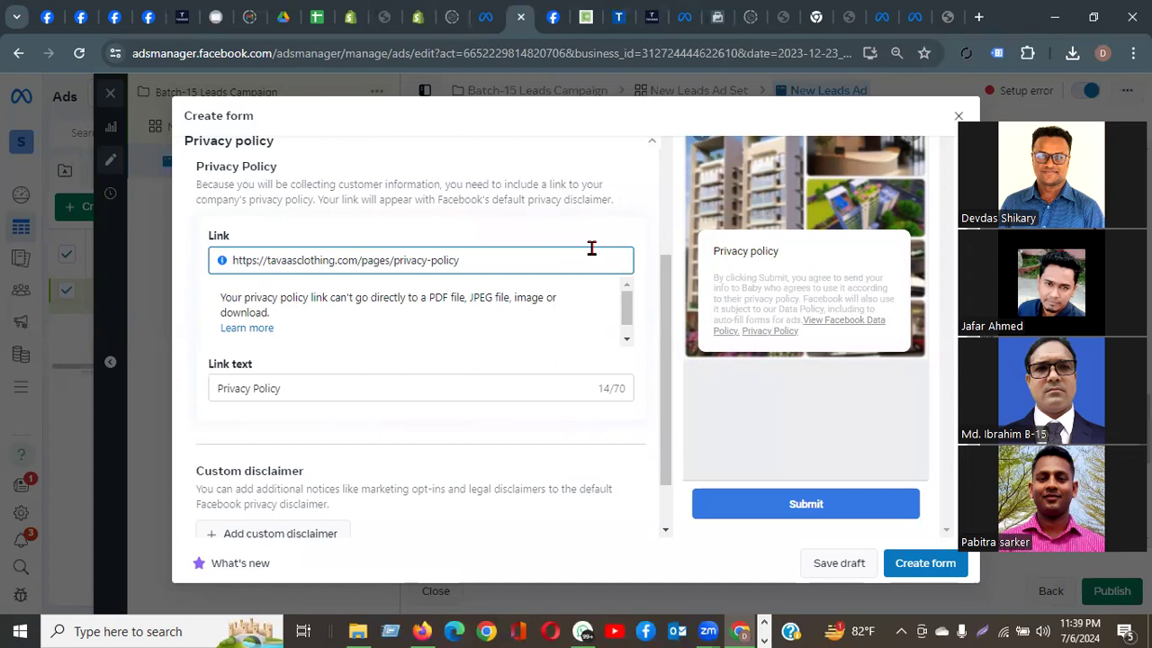
scroll(356, 340, "down", 1)
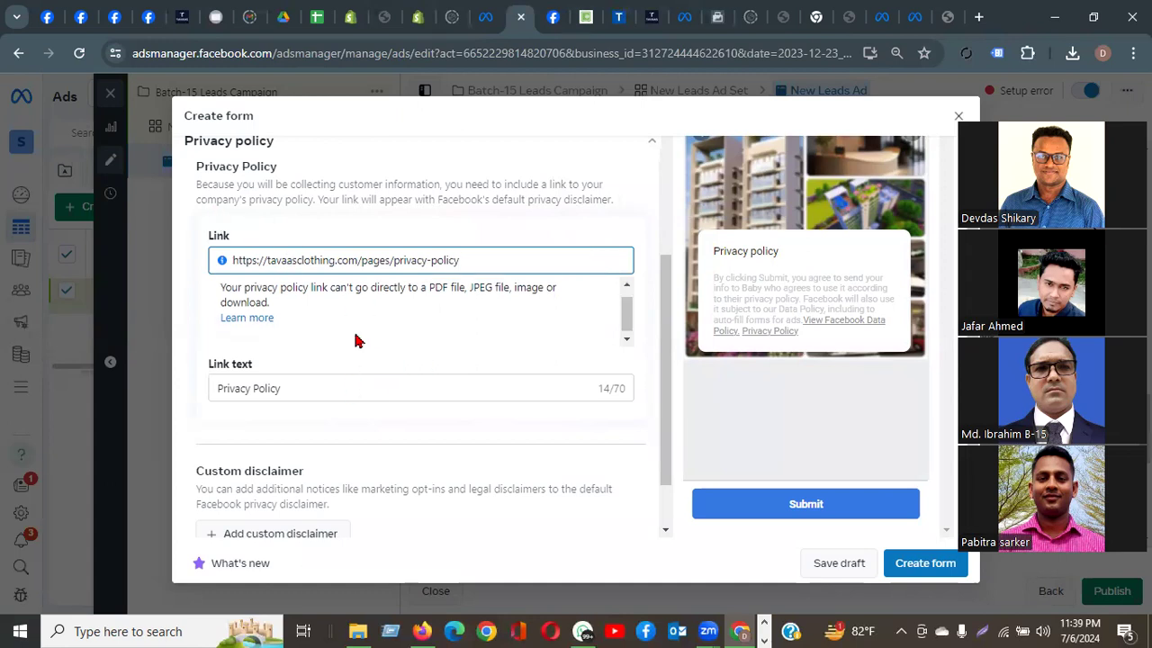
scroll(424, 391, "down", 1)
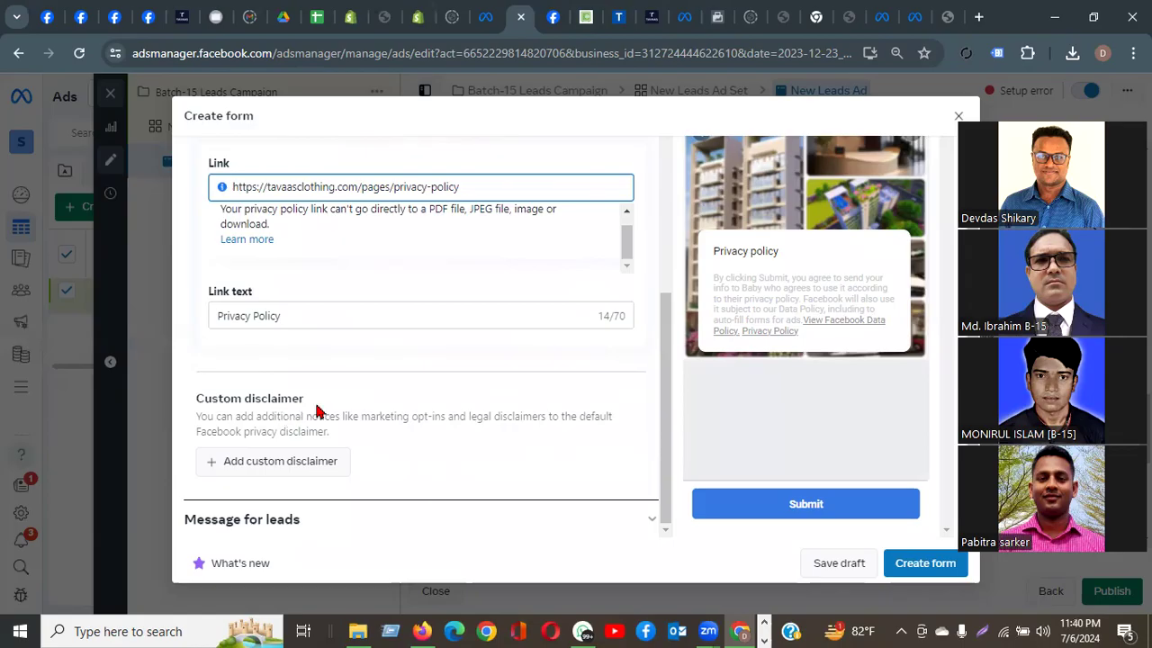
left_click(667, 420)
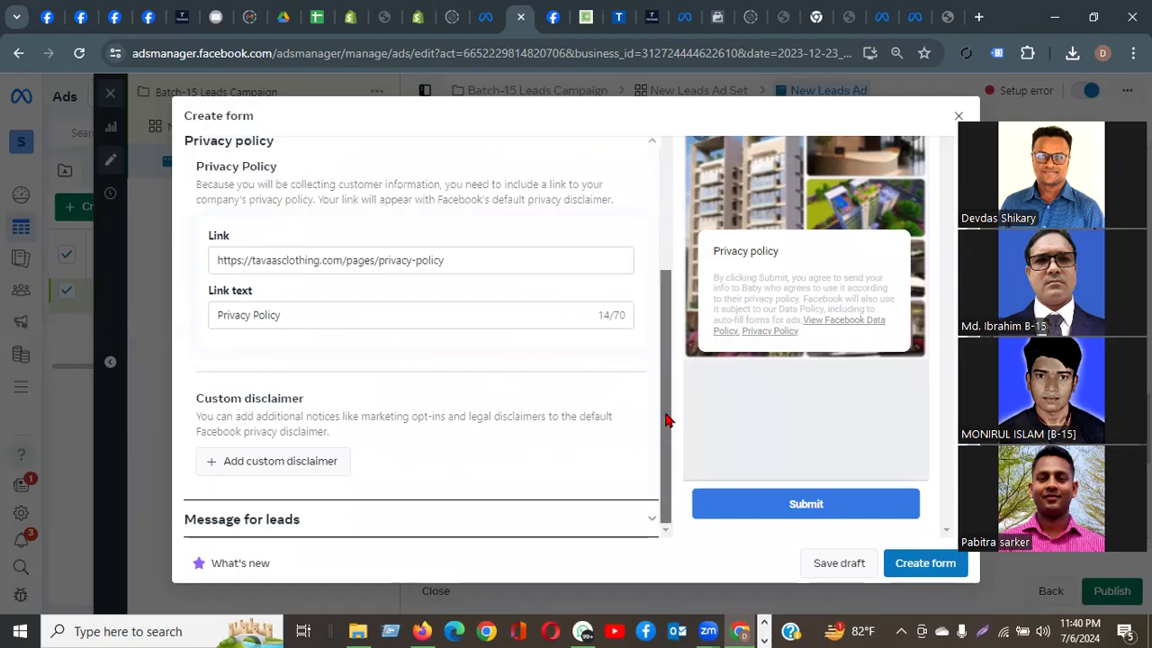
left_click(273, 523)
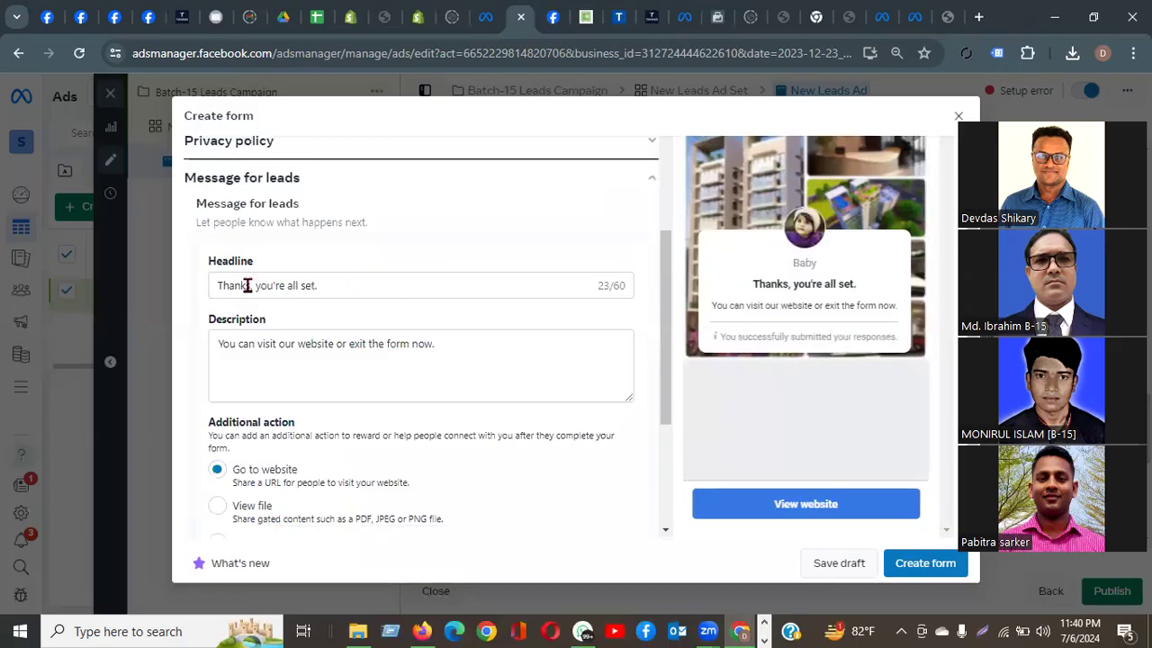
Step: Examine the headline and description texts of the message for leads
left_click_drag(323, 287, 161, 291)
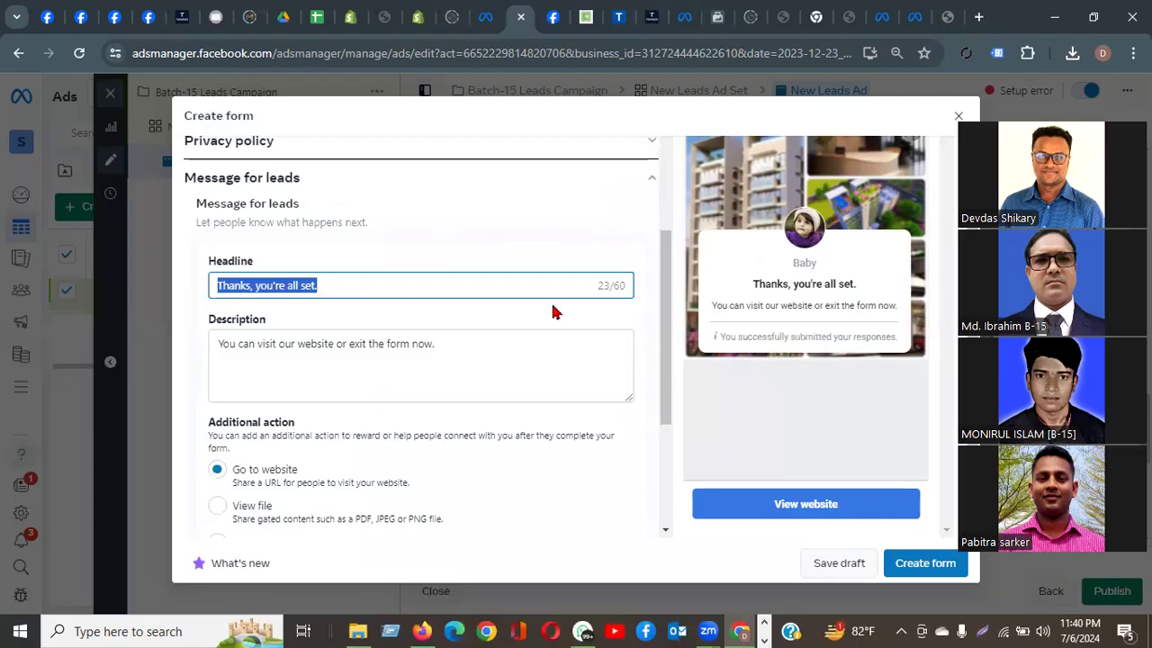
left_click(332, 288)
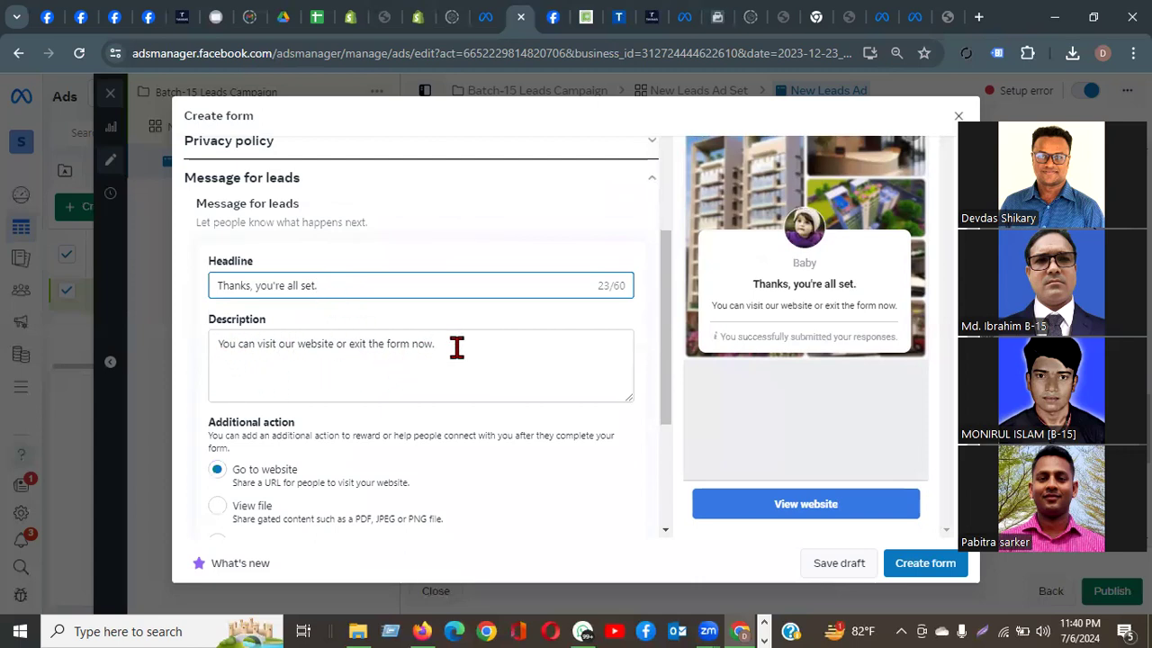
left_click_drag(434, 347, 174, 350)
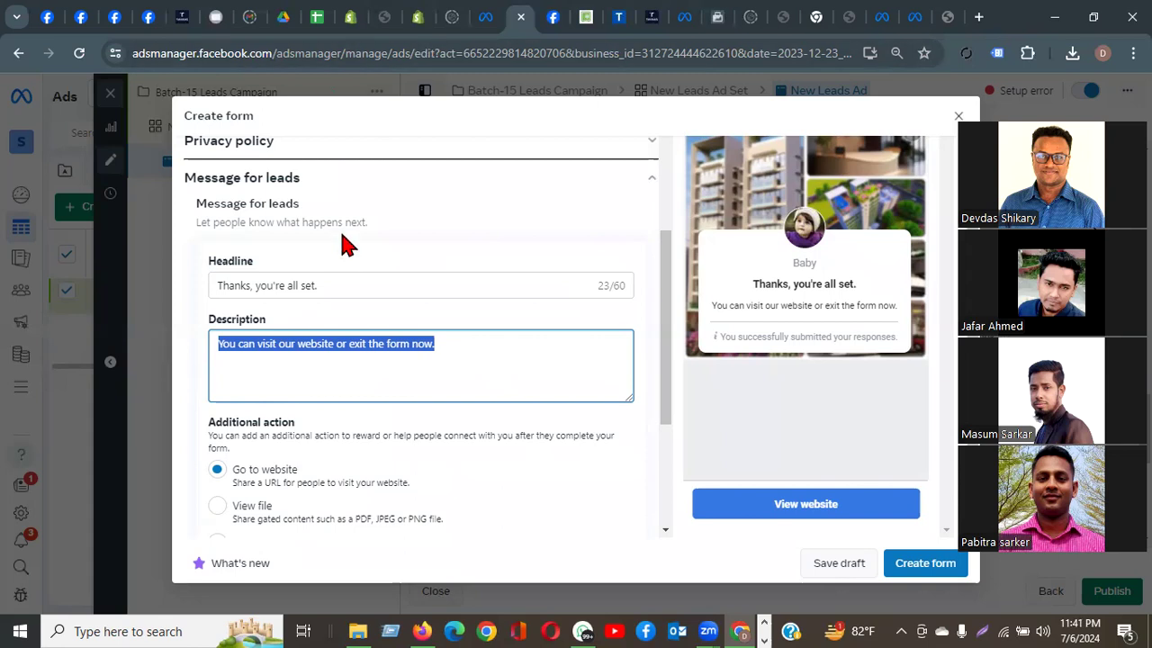
left_click(317, 285)
left_click_drag(317, 285, 205, 294)
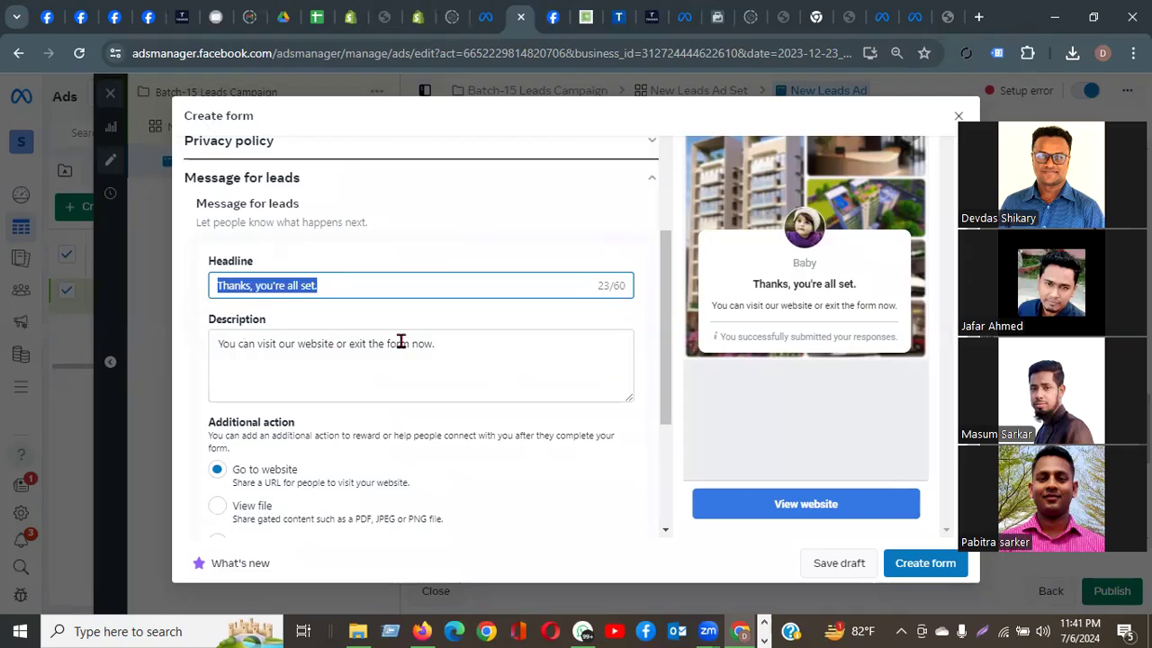
left_click(451, 342)
left_click_drag(451, 342, 208, 345)
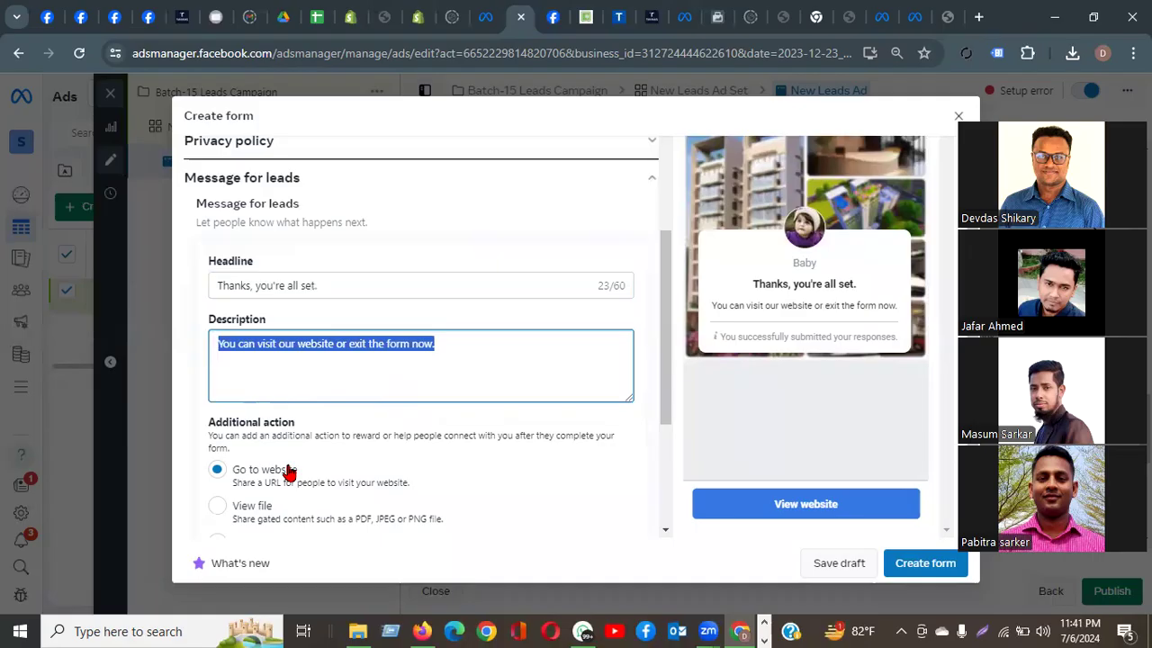
scroll(288, 472, "down", 2)
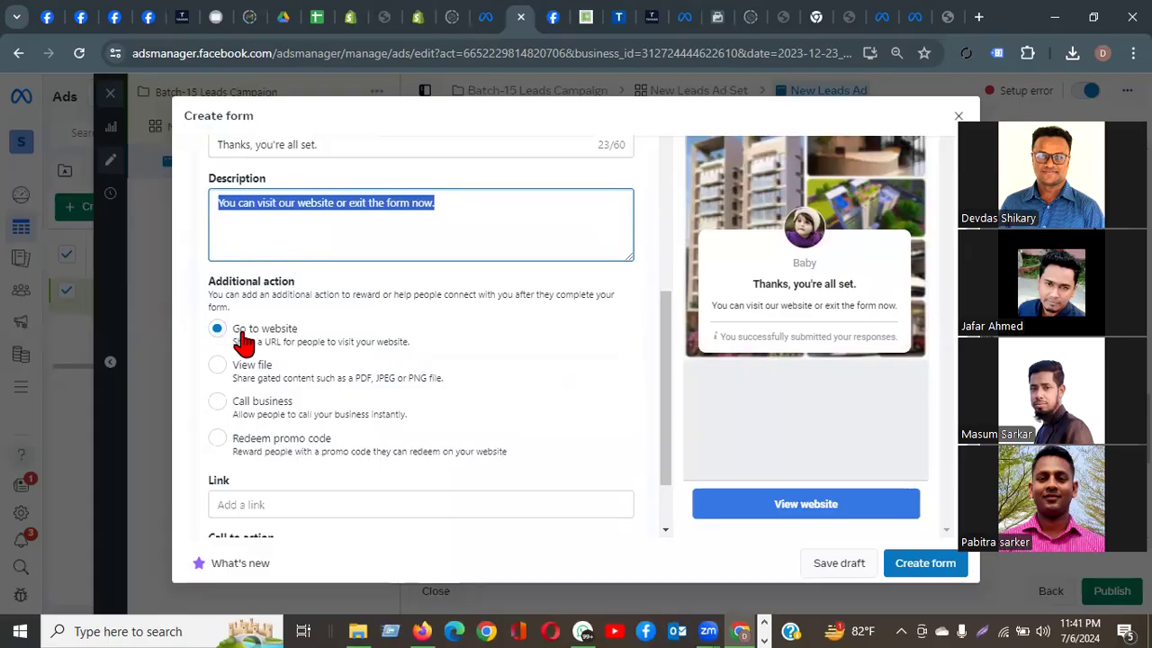
left_click(295, 502)
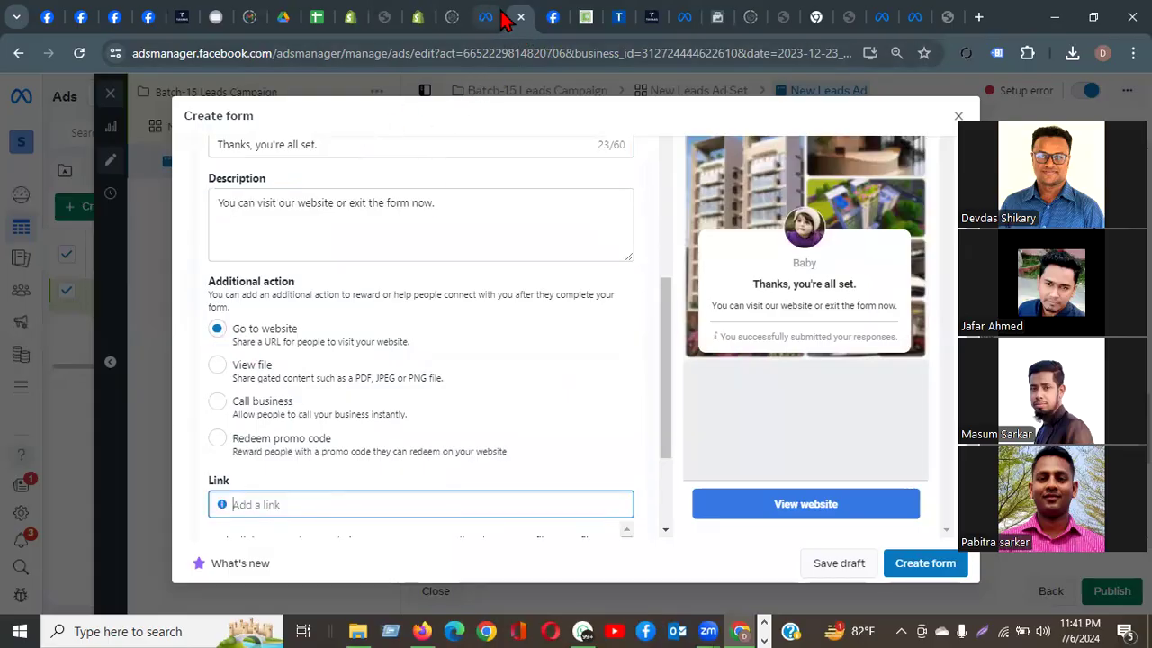
left_click(654, 22)
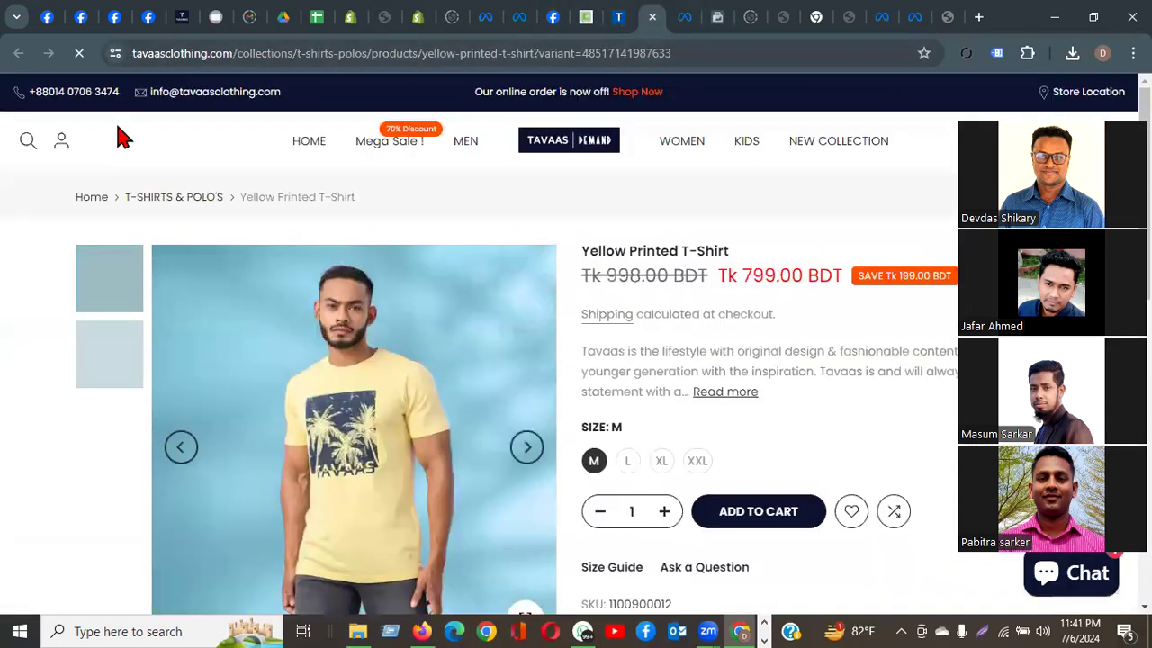
left_click(124, 138)
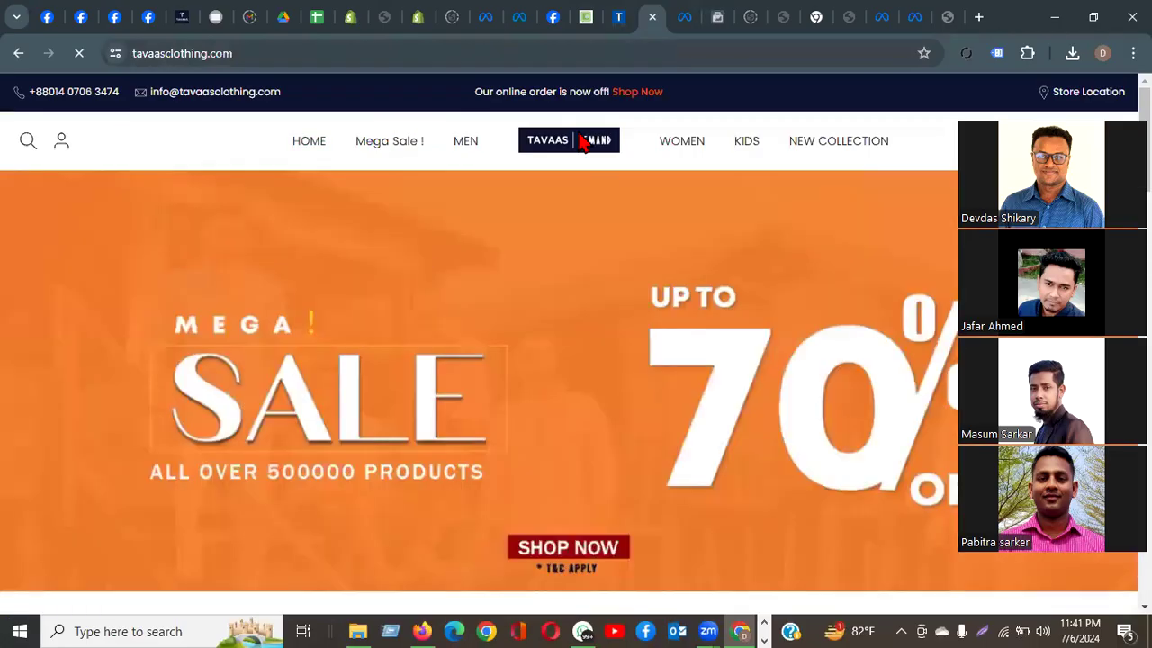
left_click(241, 54)
key("ctrl+c")
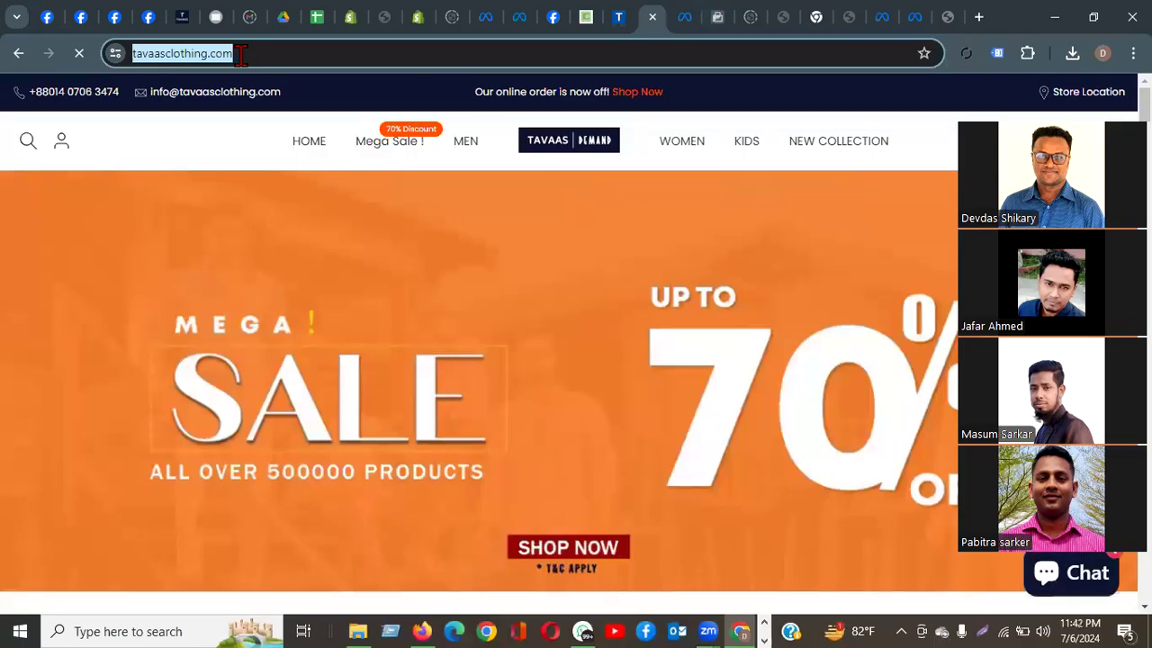
left_click(522, 25)
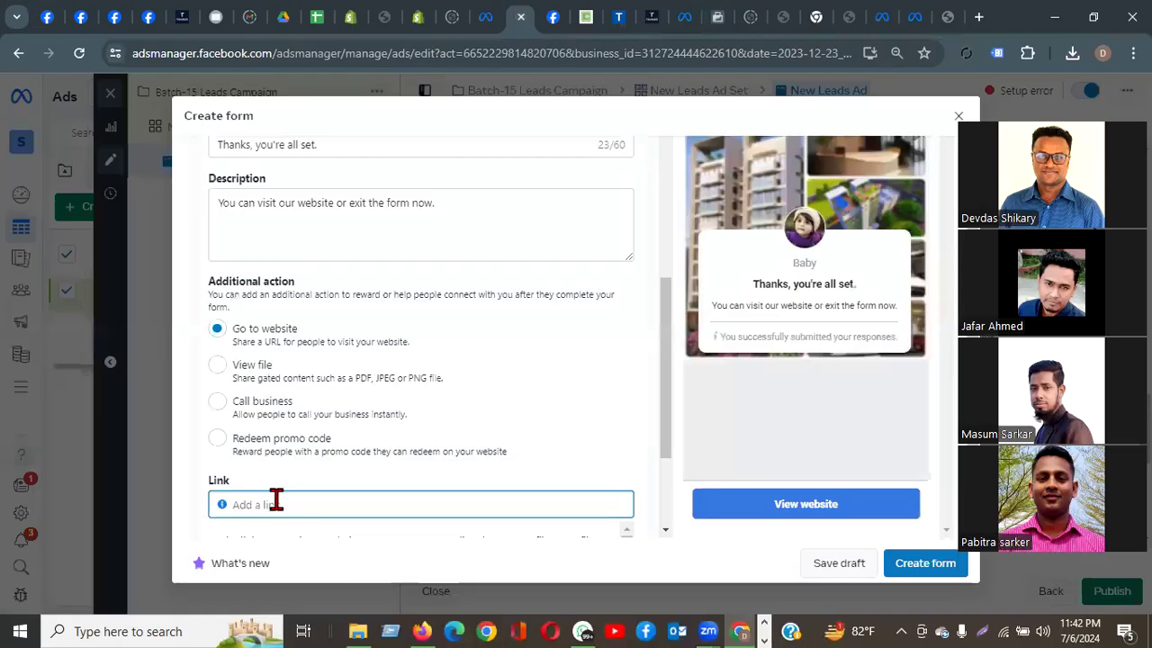
key("ctrl+v")
scroll(421, 509, "down", 2)
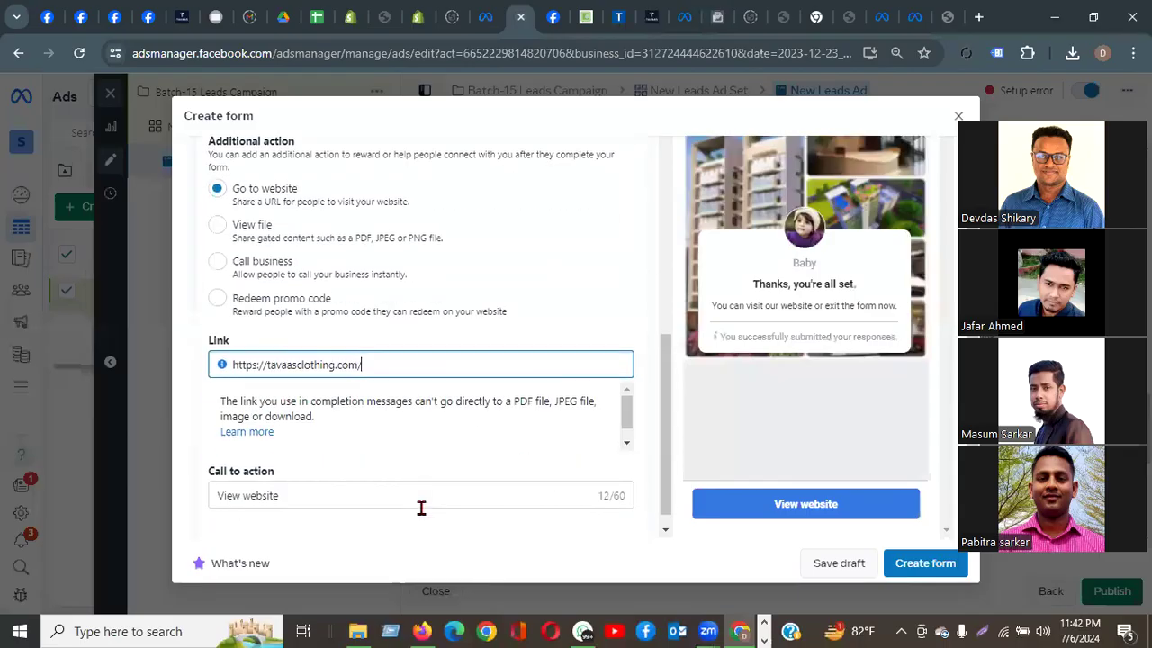
Step: Review the message for leads against the form preview, checking the headline, description, website link and call to action
left_click(297, 498)
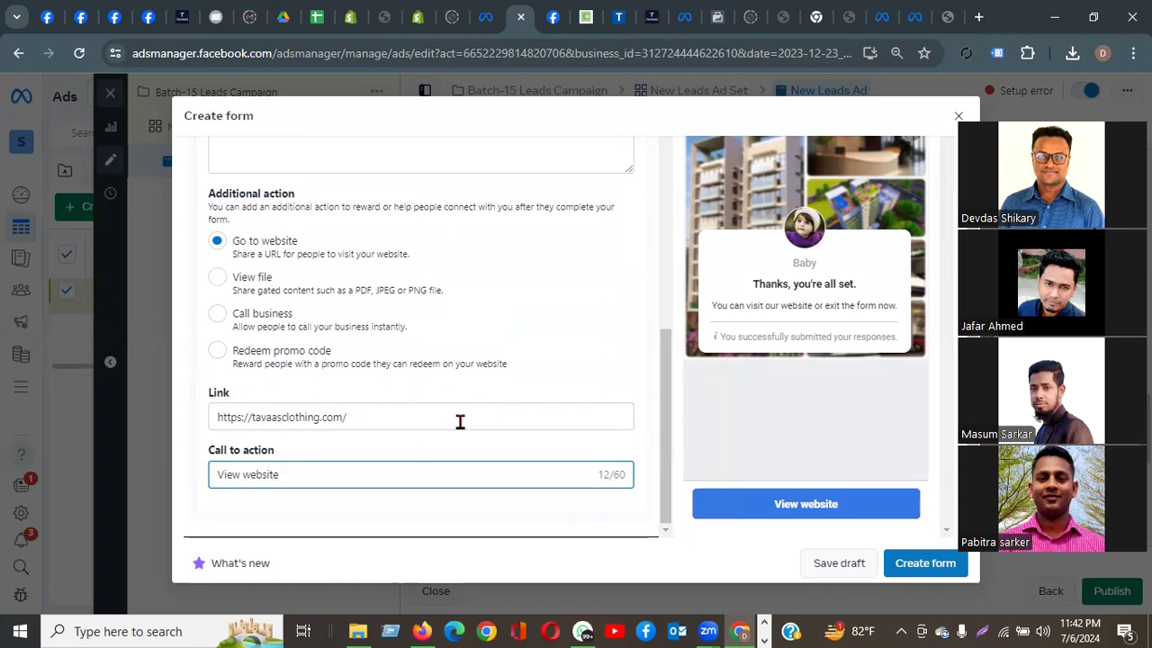
scroll(458, 425, "up", 5)
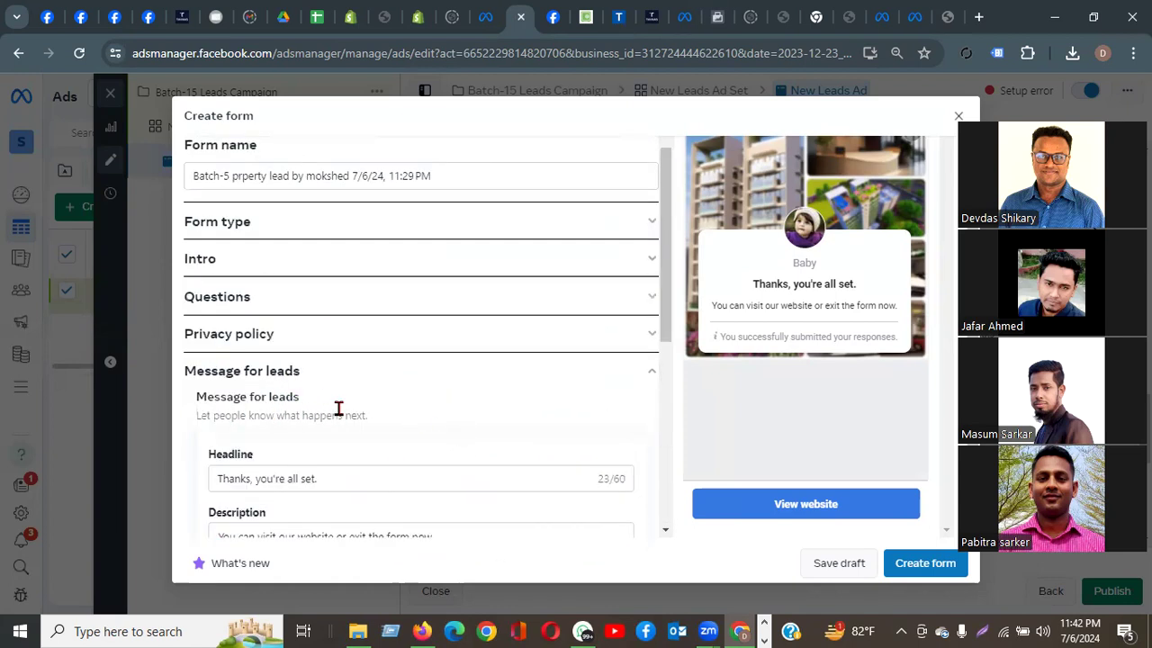
scroll(283, 484, "down", 3)
left_click_drag(336, 336, 186, 342)
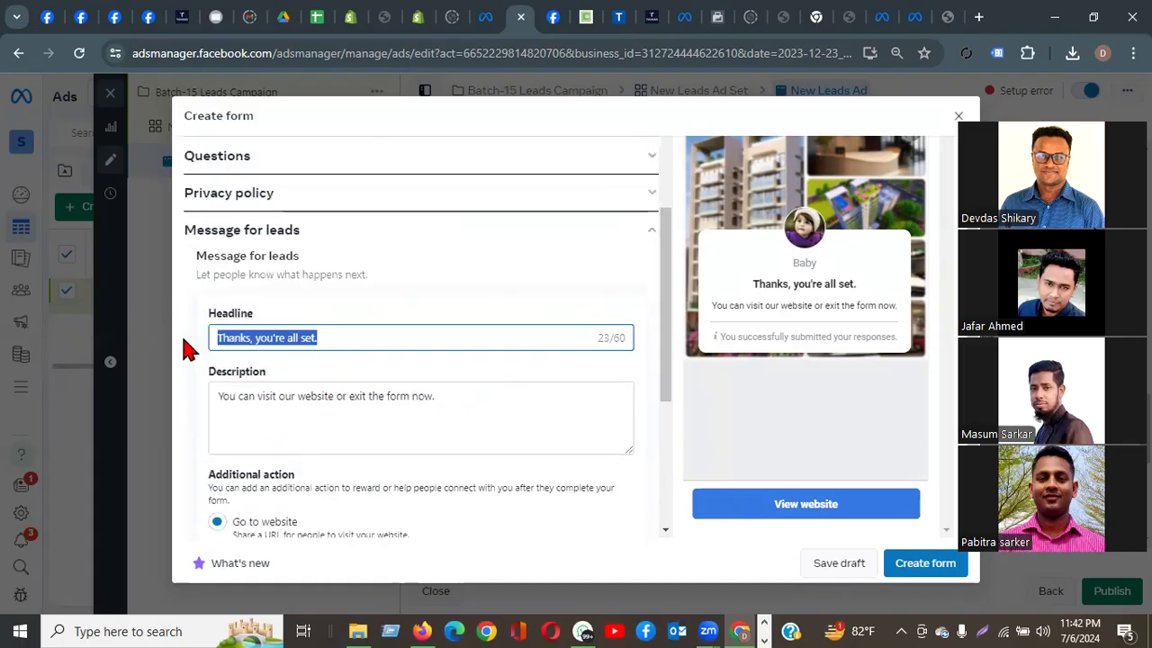
left_click_drag(751, 285, 881, 290)
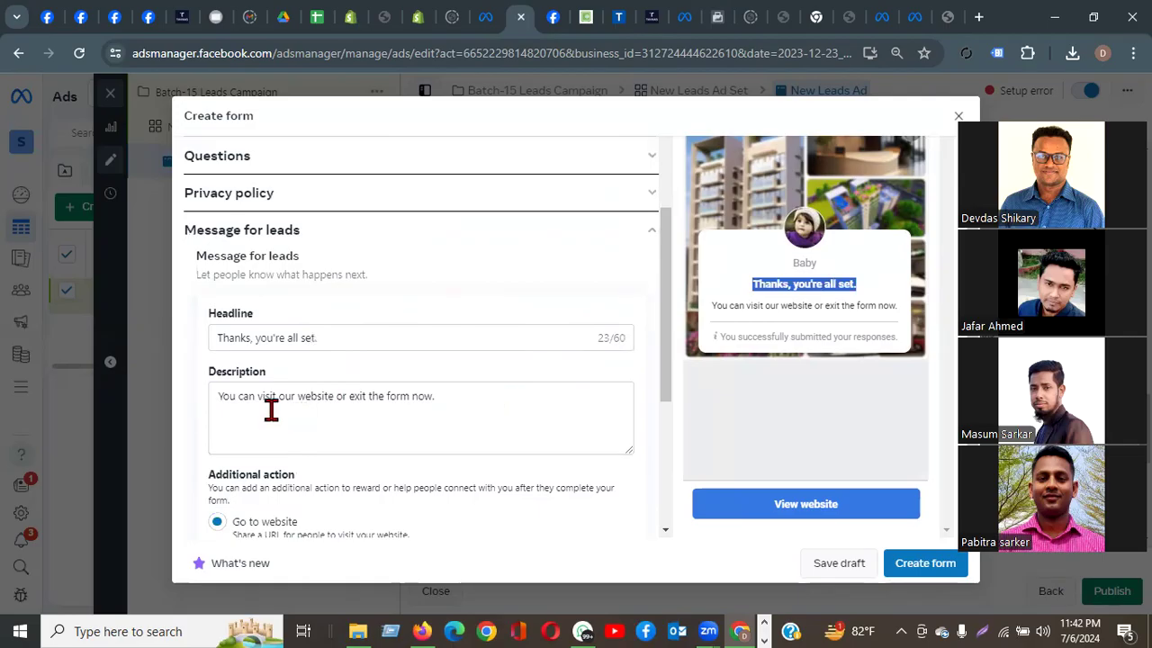
left_click(455, 401)
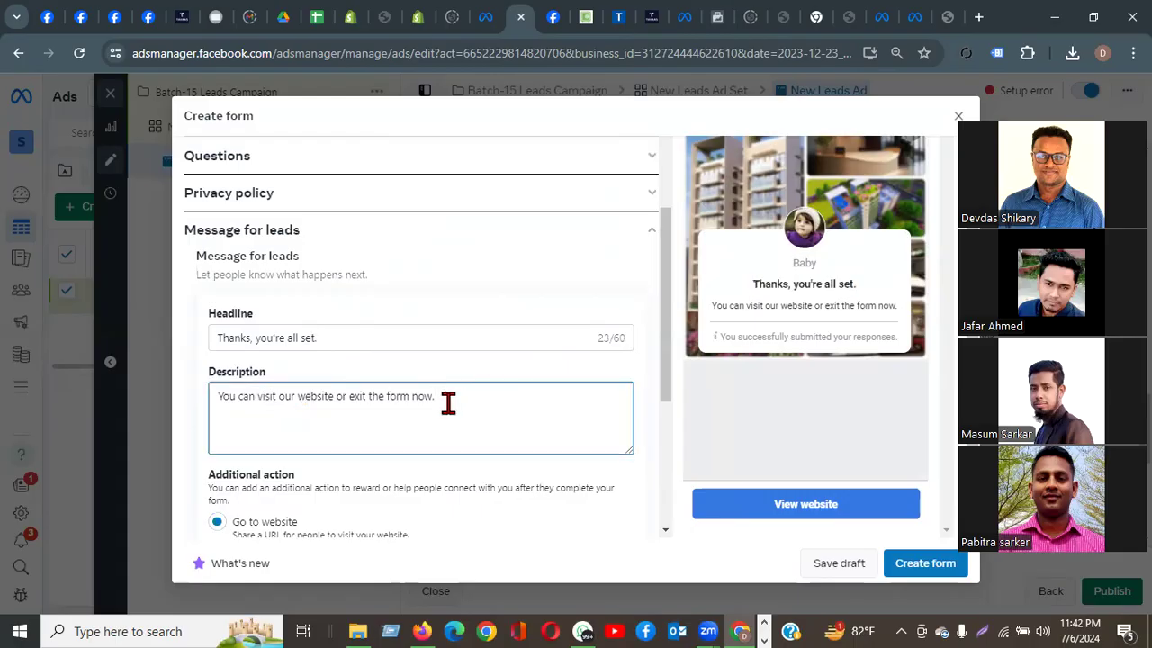
scroll(449, 402, "down", 2)
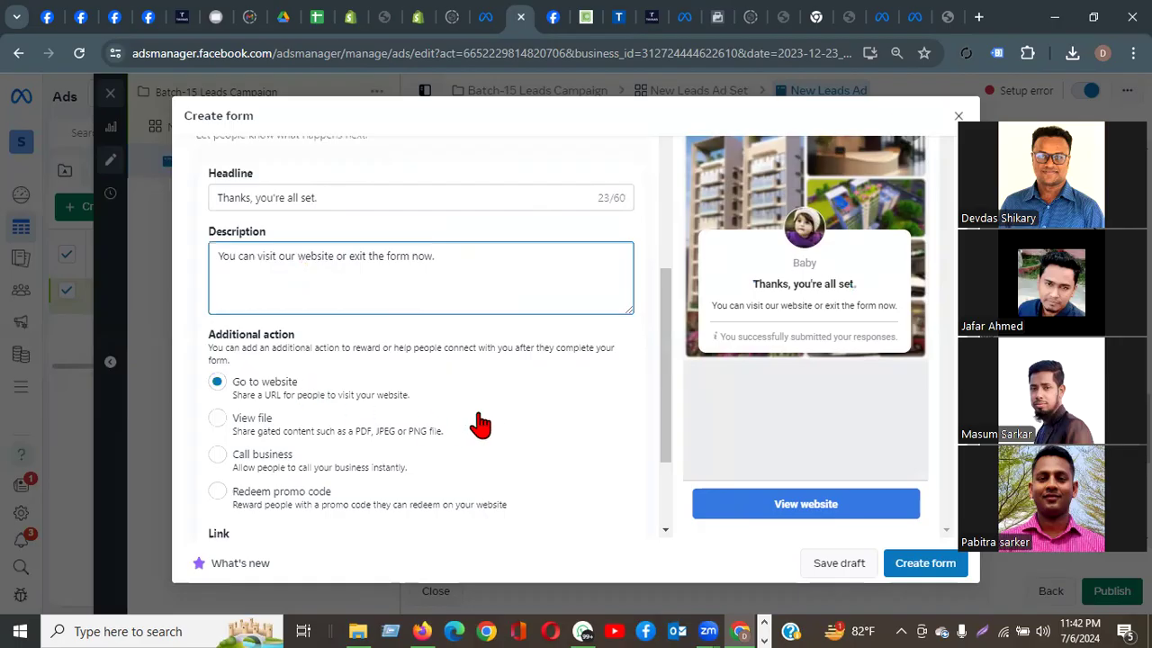
scroll(478, 424, "down", 2)
left_click(373, 412)
triple_click(308, 414)
scroll(377, 385, "down", 1)
scroll(376, 385, "down", 1)
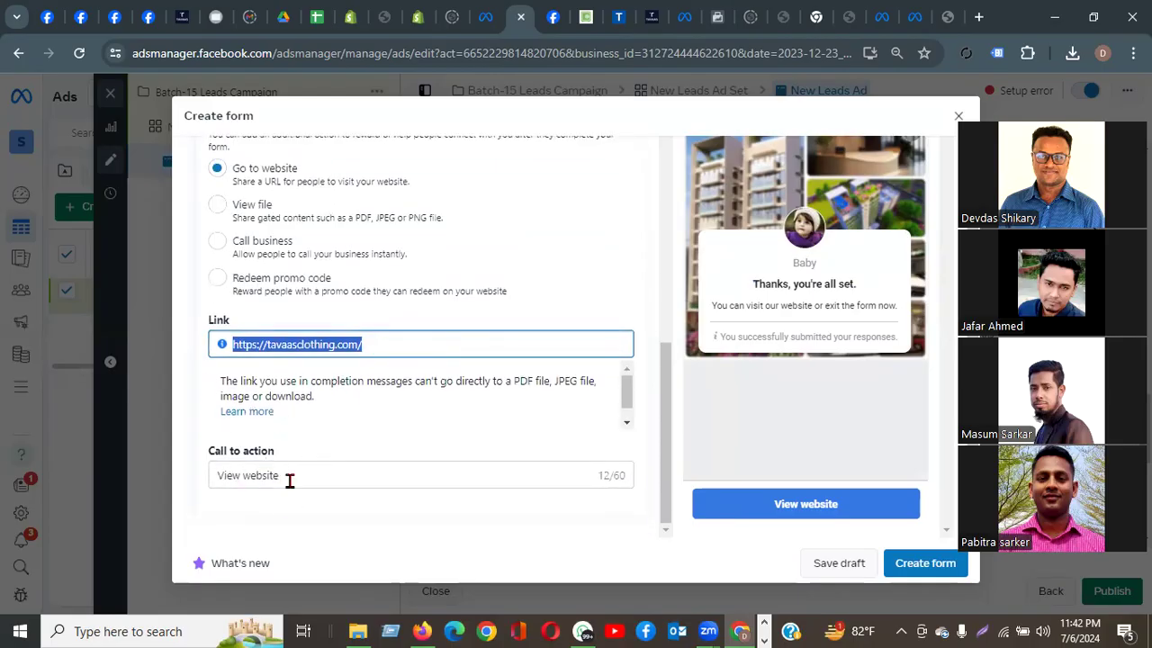
triple_click(297, 476)
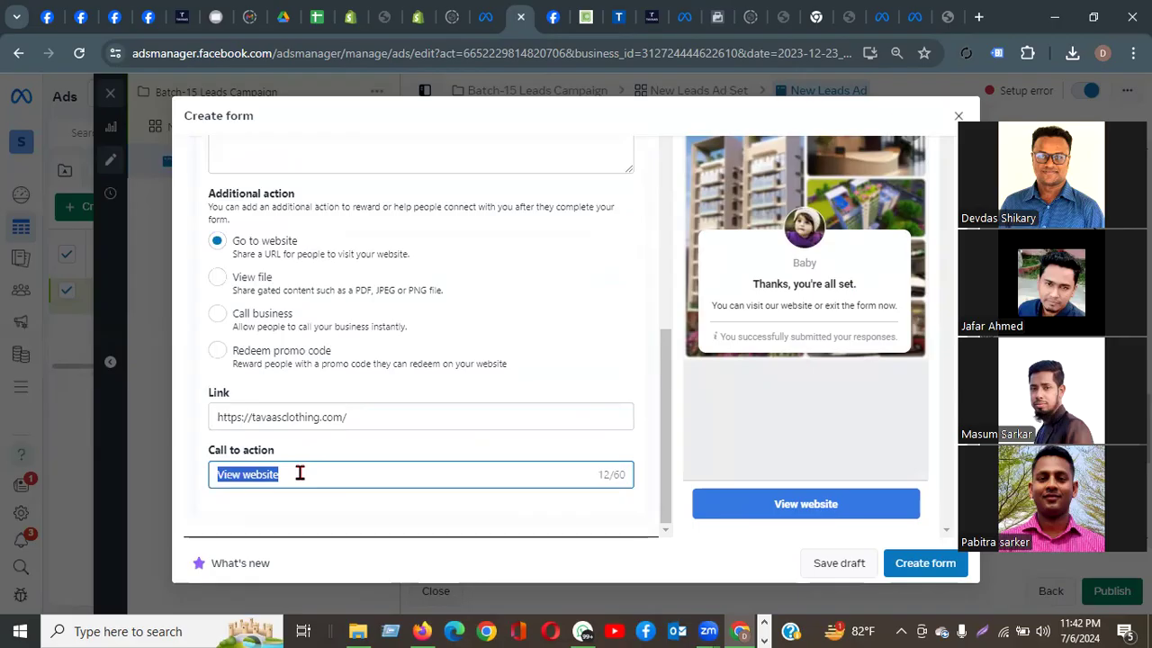
left_click(299, 474)
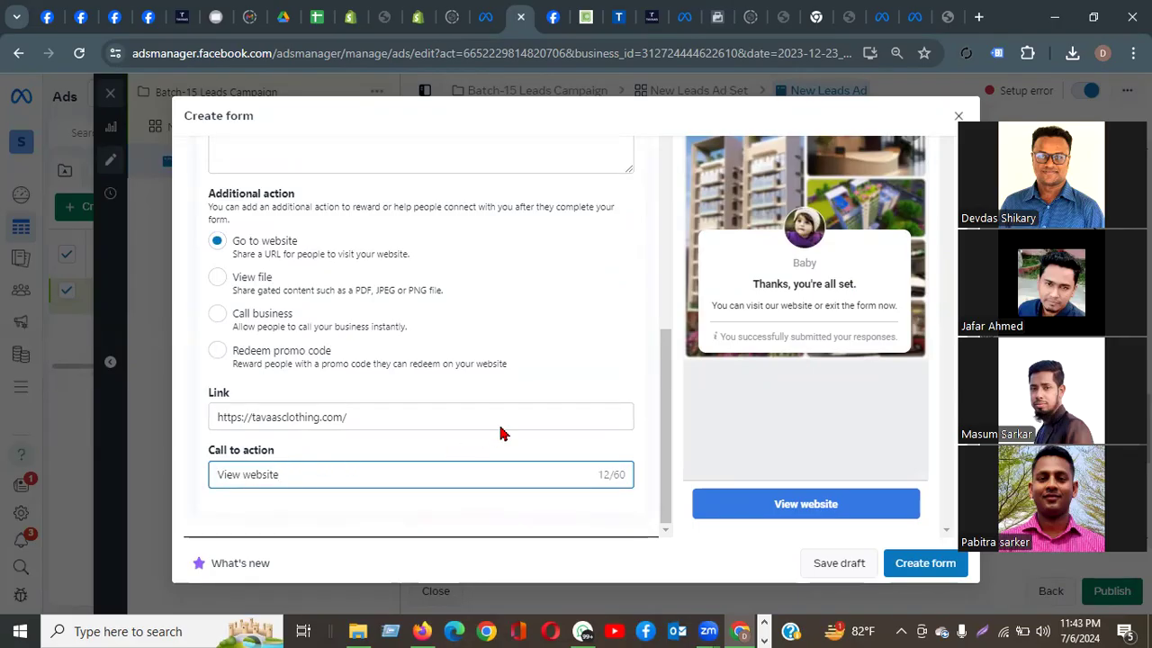
Step: Look over the whole instant form once more, from the call to action and headline up to the form name
scroll(368, 319, "up", 5)
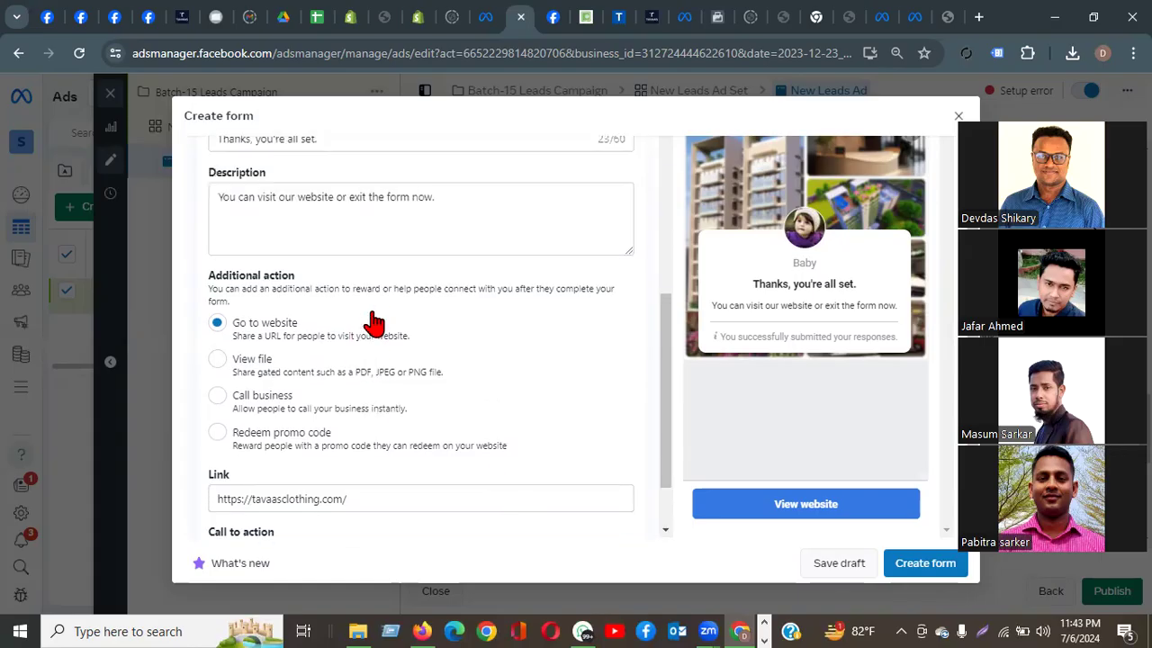
scroll(374, 324, "up", 3)
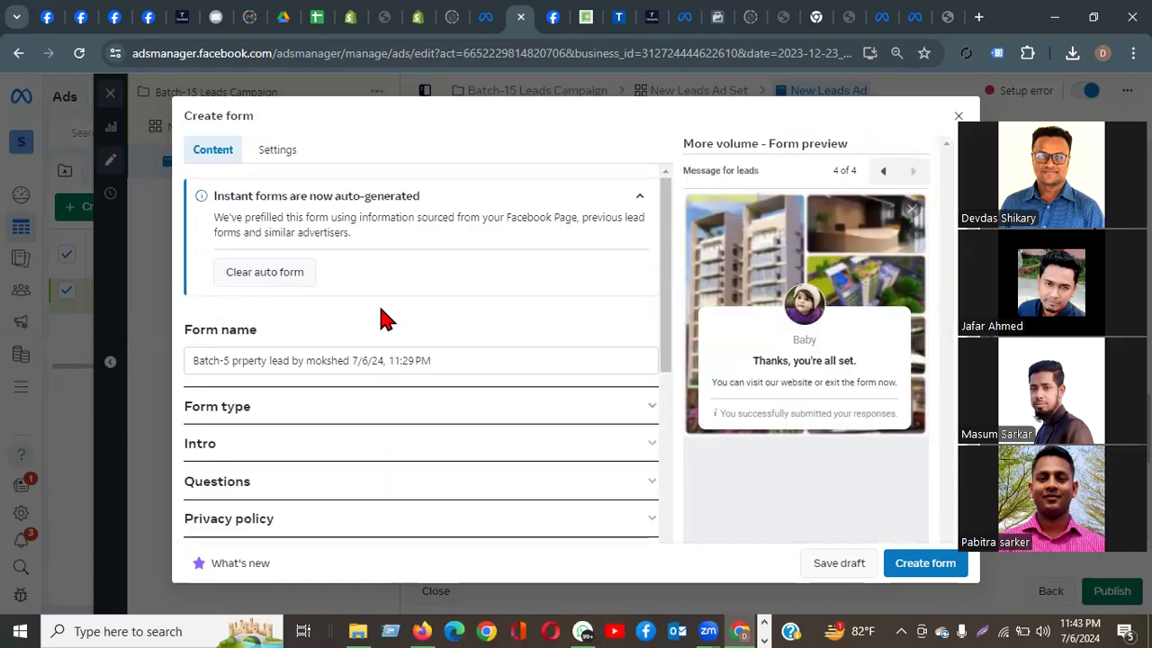
scroll(381, 317, "down", 4)
scroll(387, 324, "down", 5)
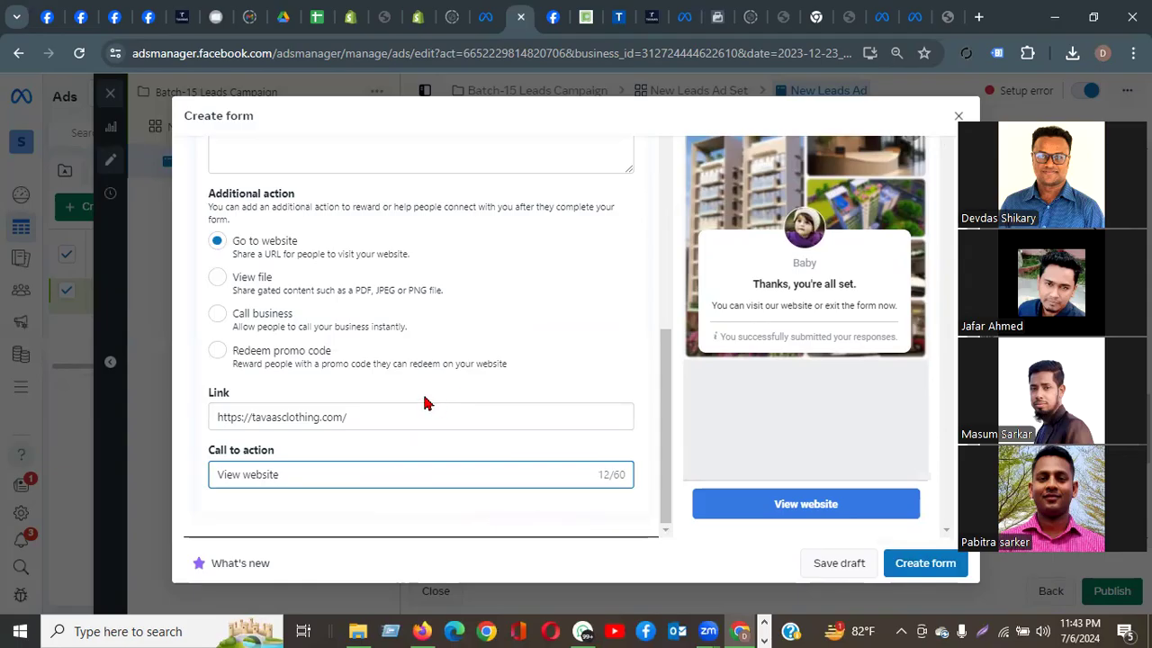
scroll(376, 323, "up", 10)
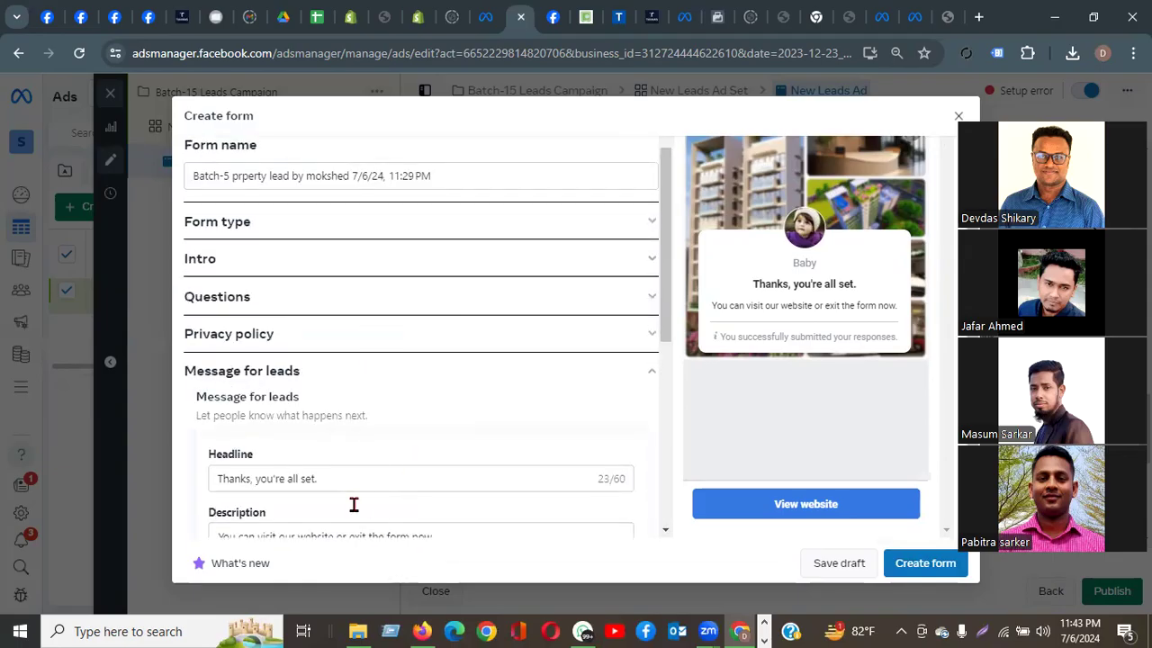
left_click(324, 478)
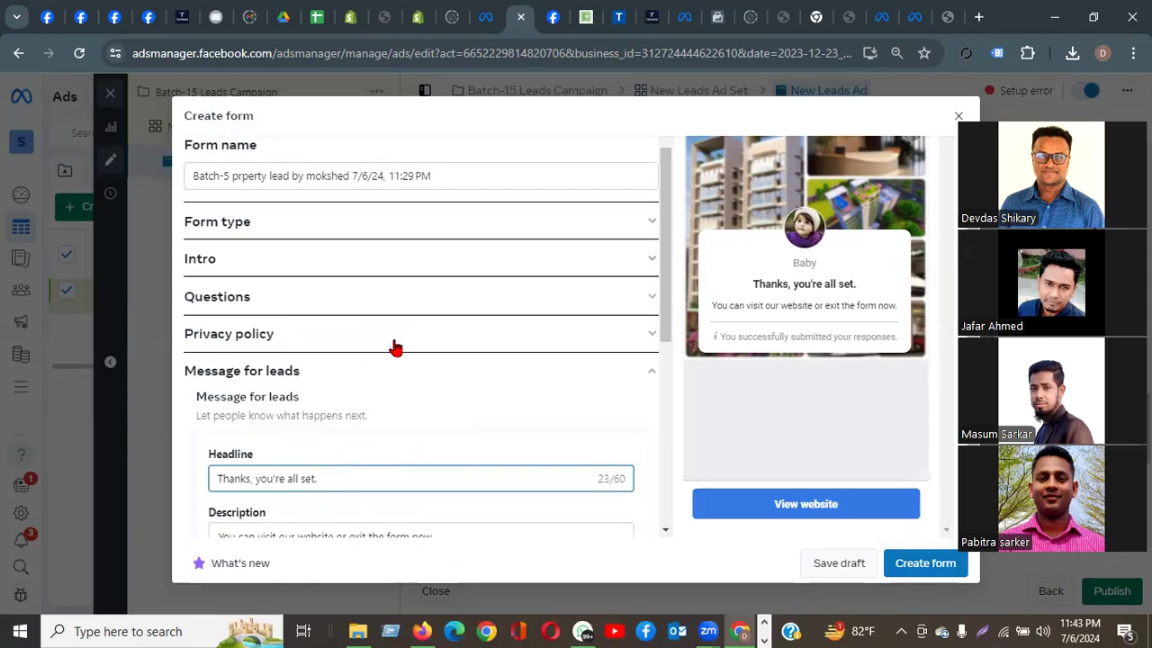
scroll(393, 347, "up", 2)
scroll(394, 348, "up", 2)
left_click(456, 361)
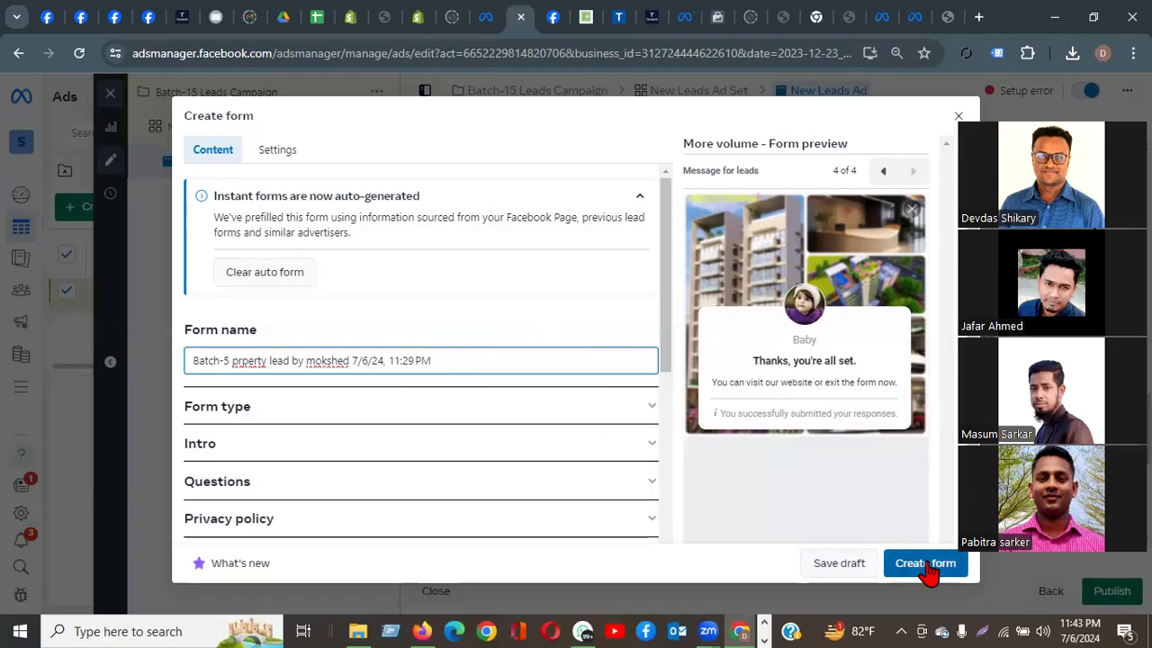
Step: Create the instant form and check its entry under Instant form in the ad's Destination section
scroll(491, 420, "down", 10)
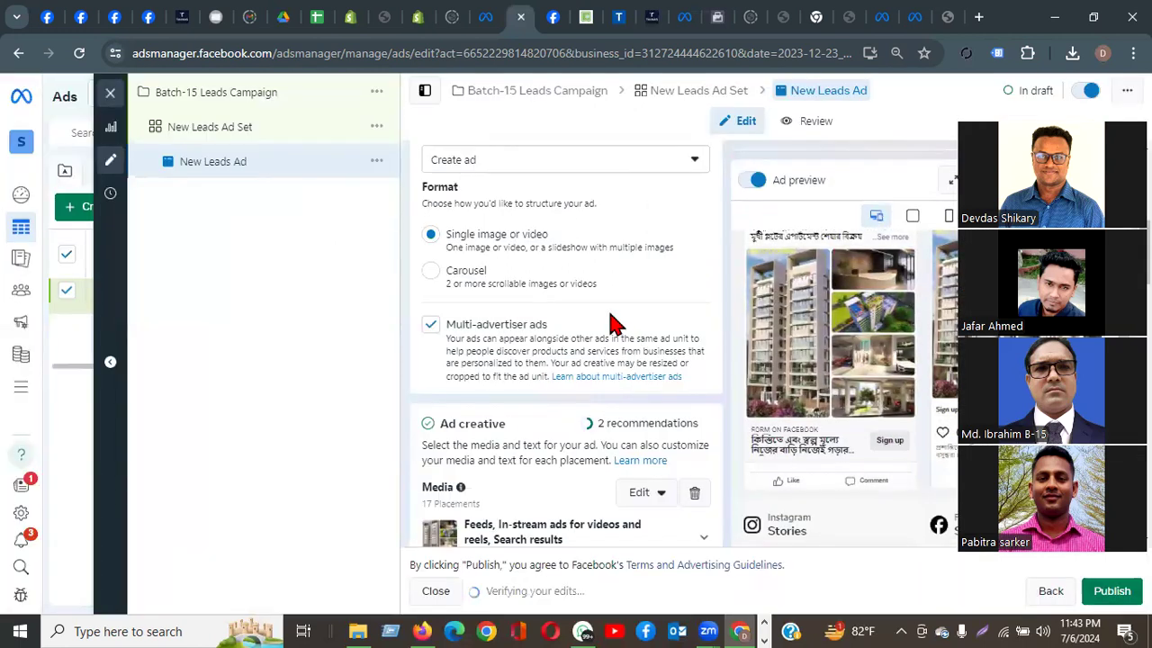
scroll(565, 406, "down", 1)
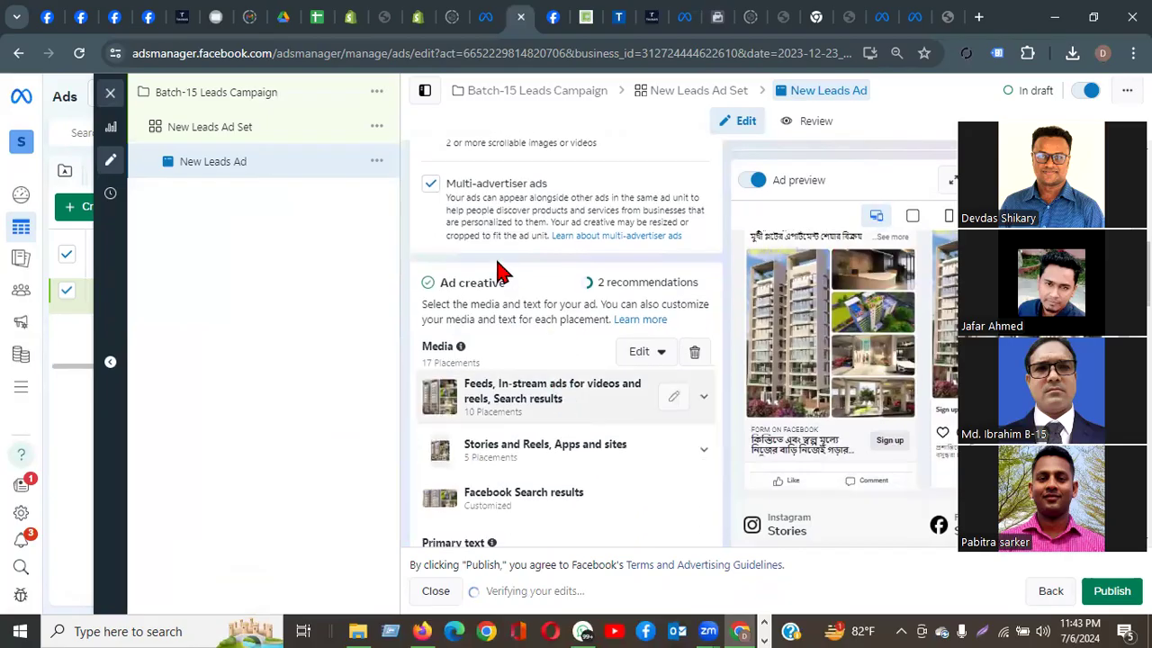
scroll(563, 356, "down", 2)
scroll(558, 354, "down", 9)
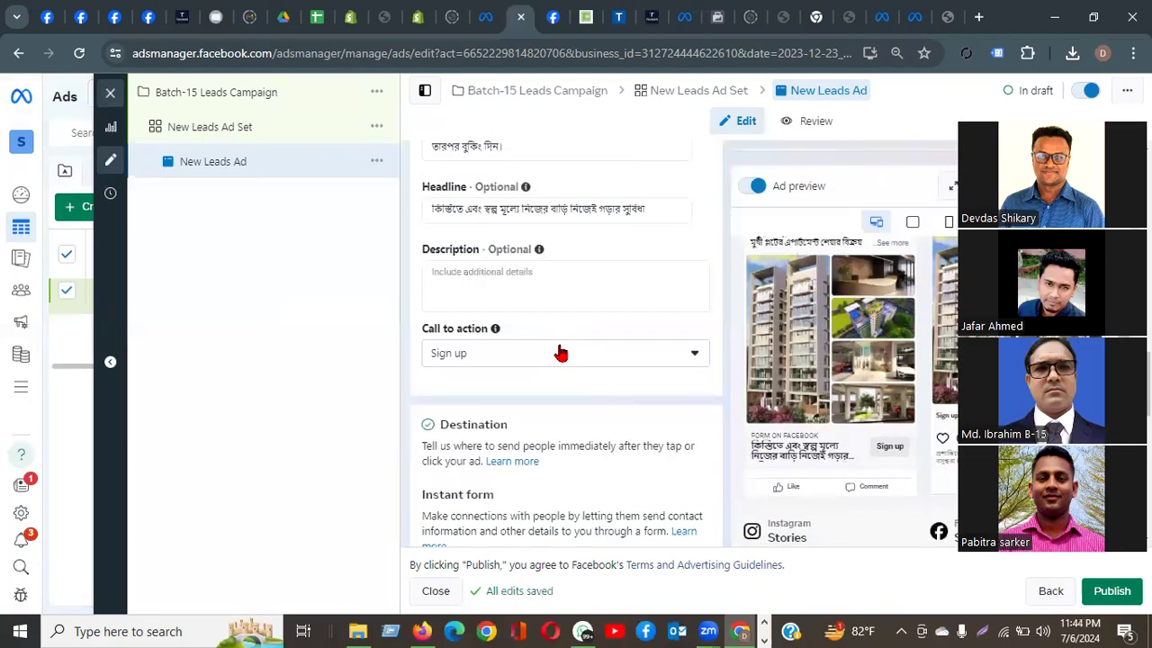
scroll(559, 353, "down", 2)
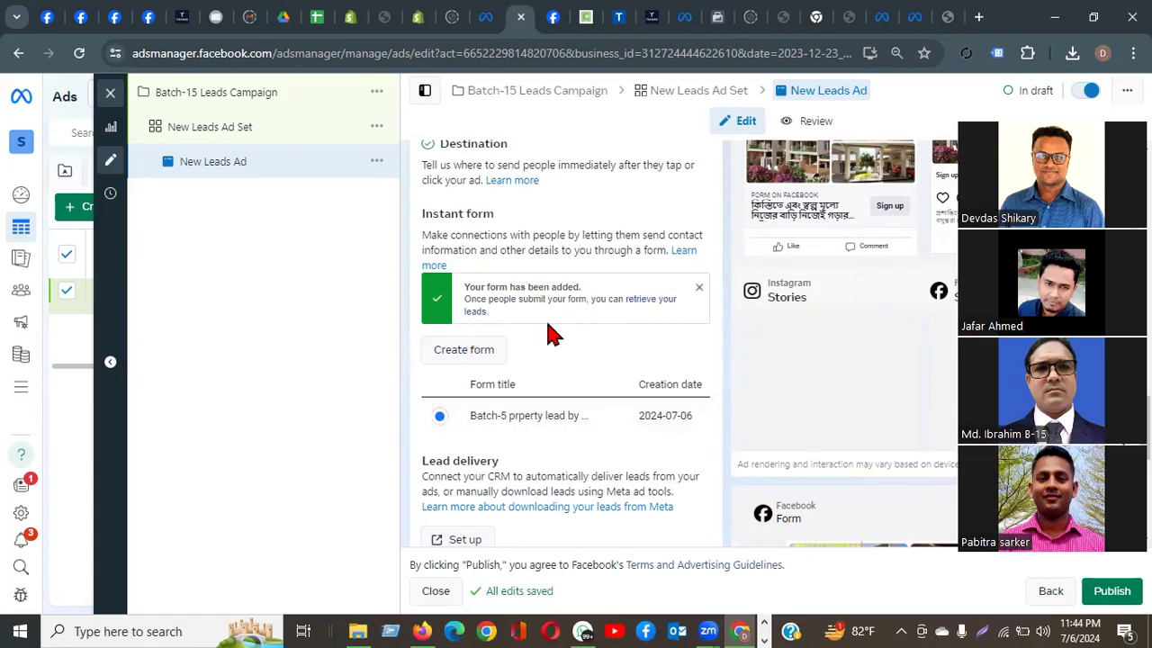
scroll(548, 330, "up", 2)
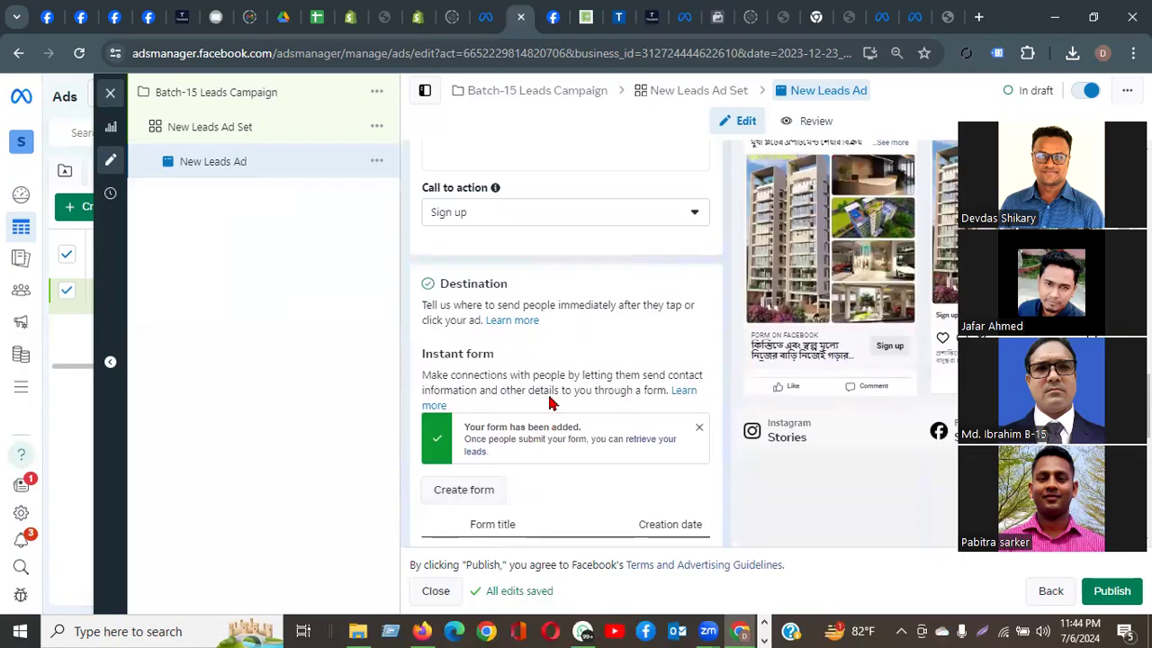
scroll(553, 486, "down", 2)
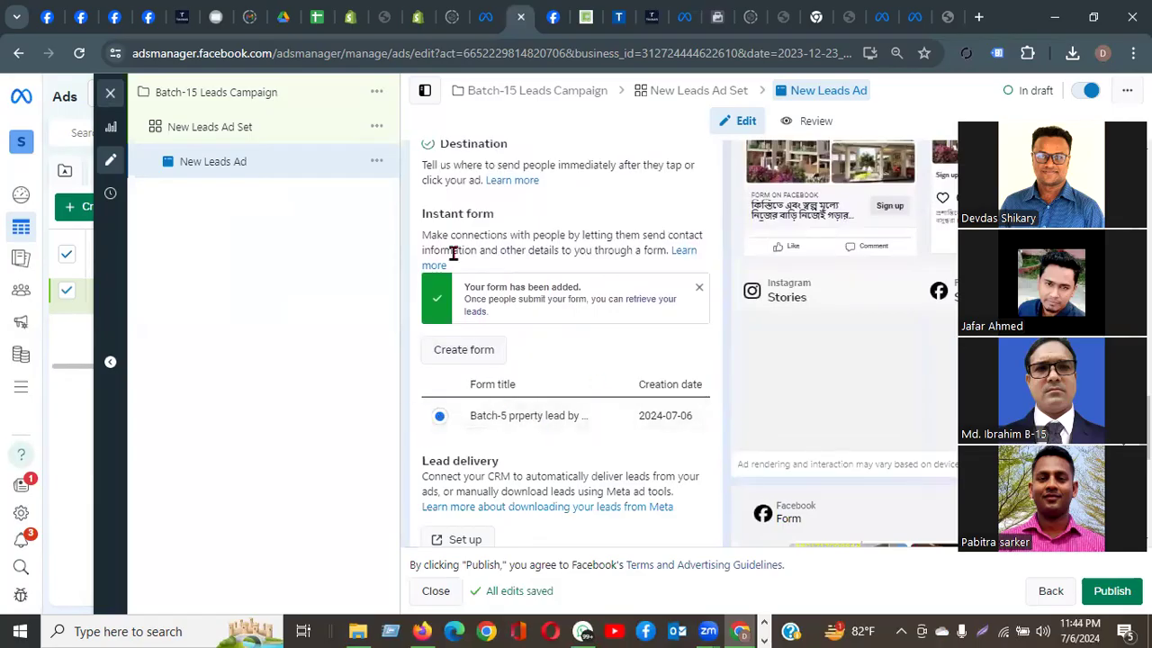
left_click(464, 350)
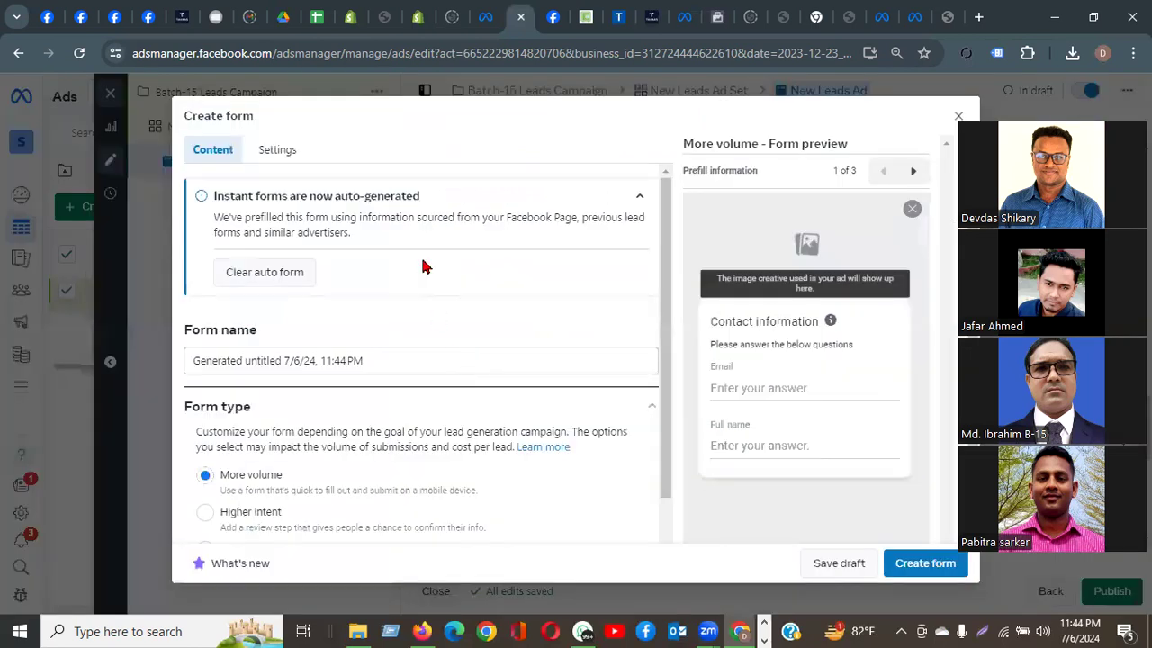
scroll(438, 412, "down", 2)
left_click(957, 118)
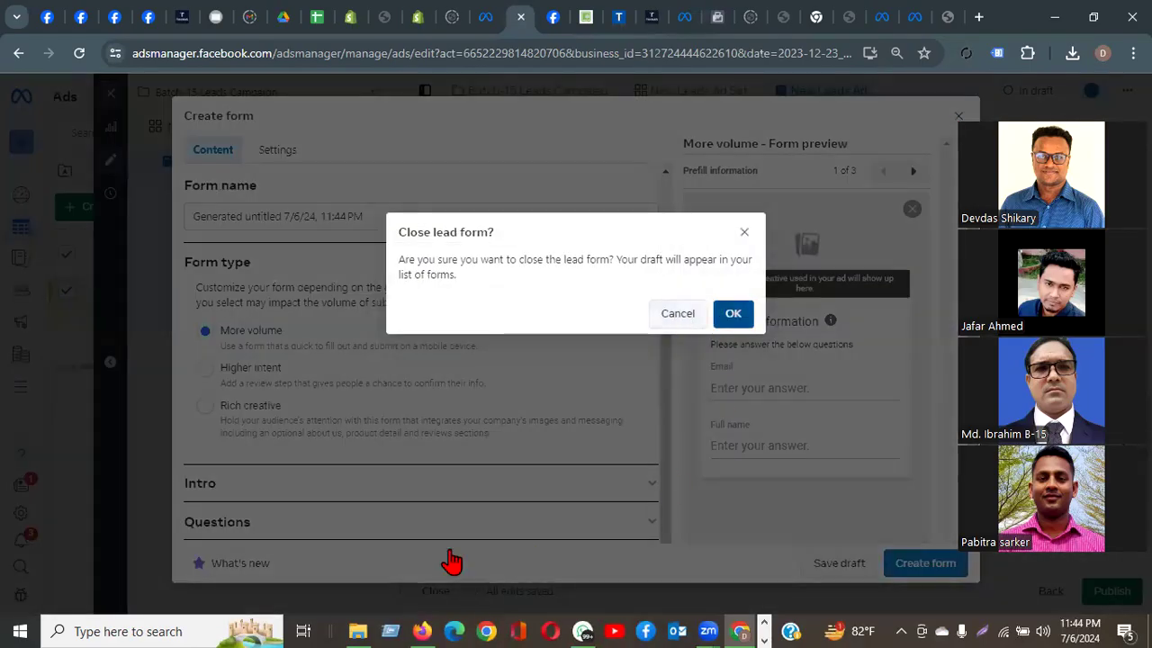
key("Return")
Step: Review the ad's lead delivery and tracking settings alongside the intro page of the Facebook form preview
scroll(522, 441, "down", 2)
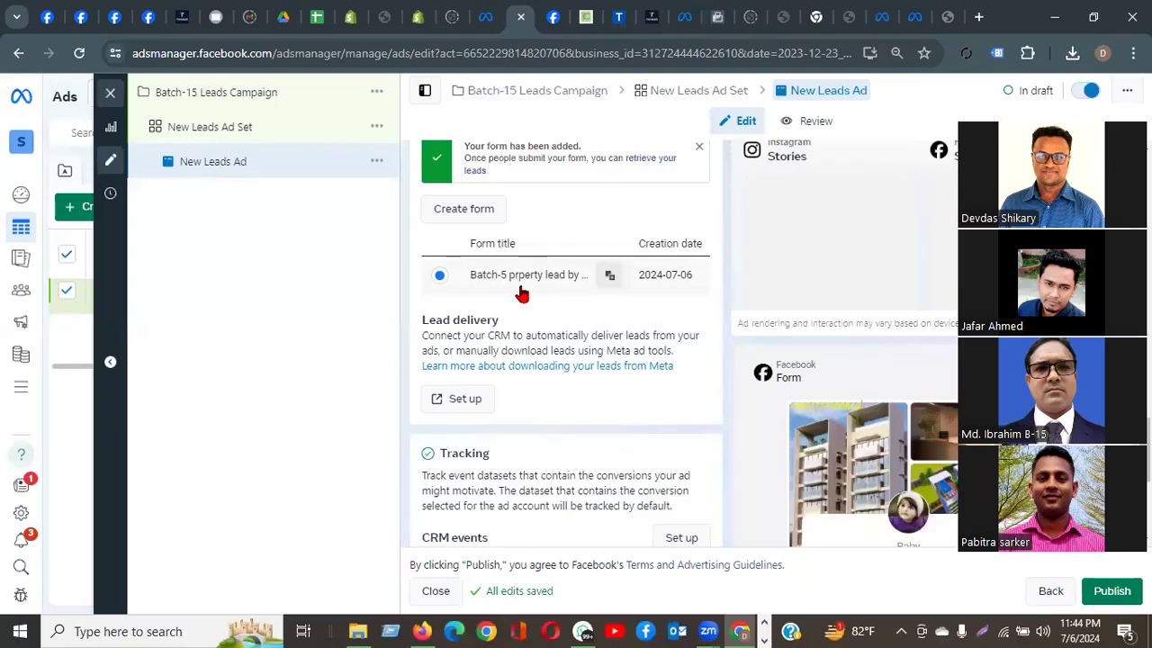
scroll(520, 293, "down", 3)
scroll(558, 294, "down", 3)
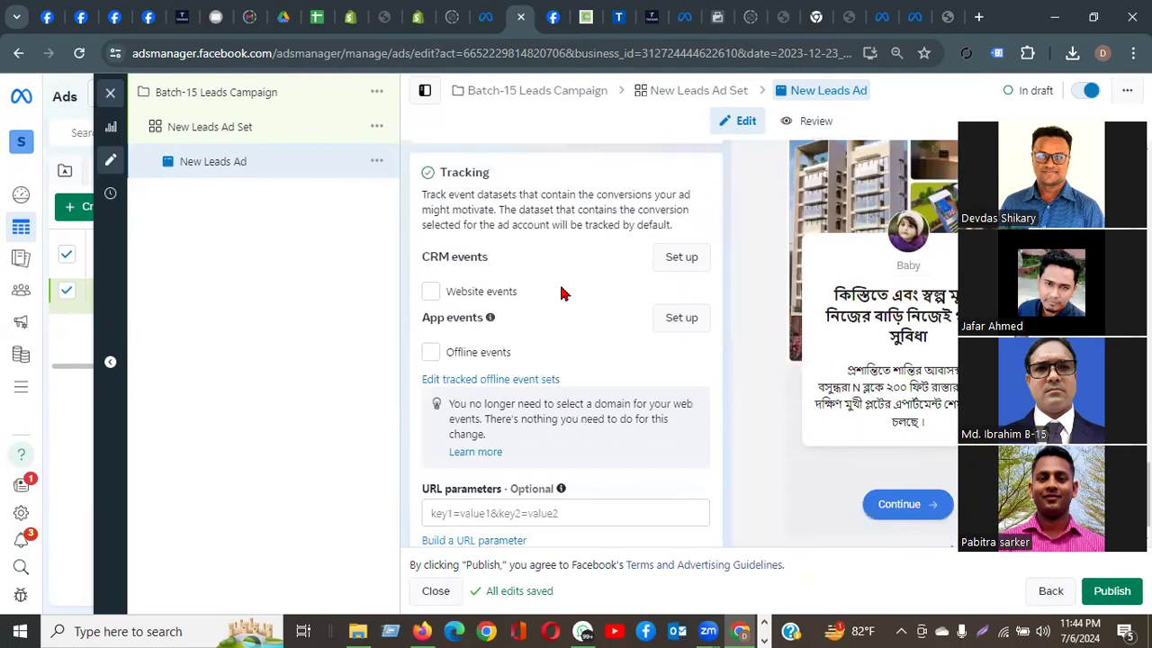
scroll(560, 293, "down", 1)
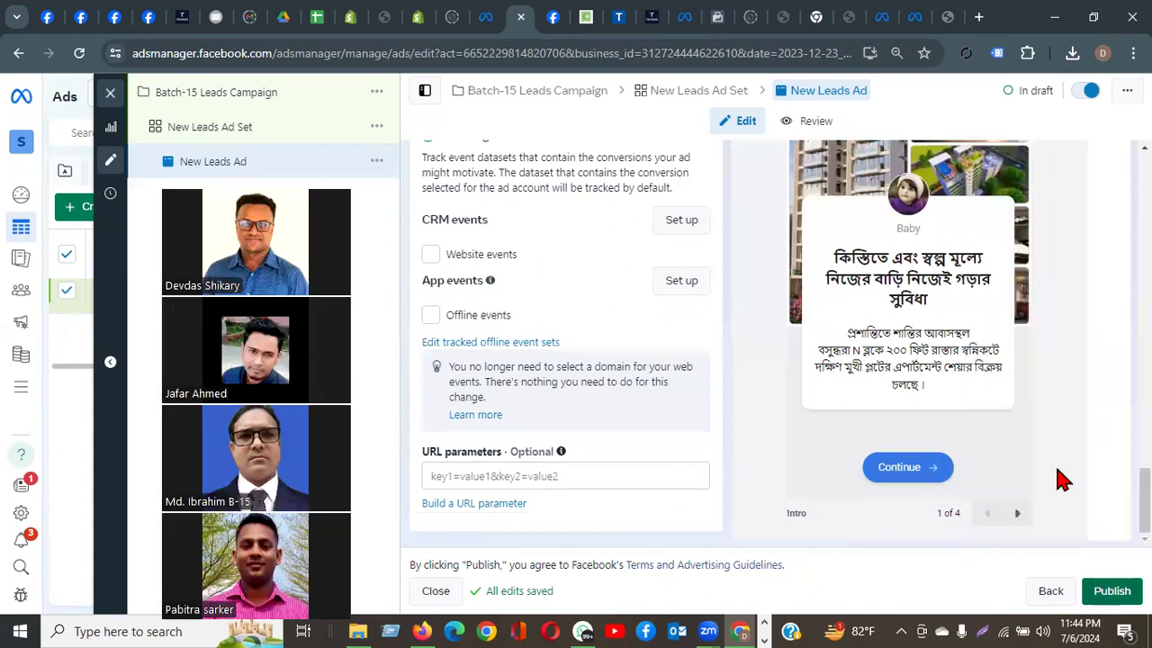
scroll(1063, 480, "up", 2)
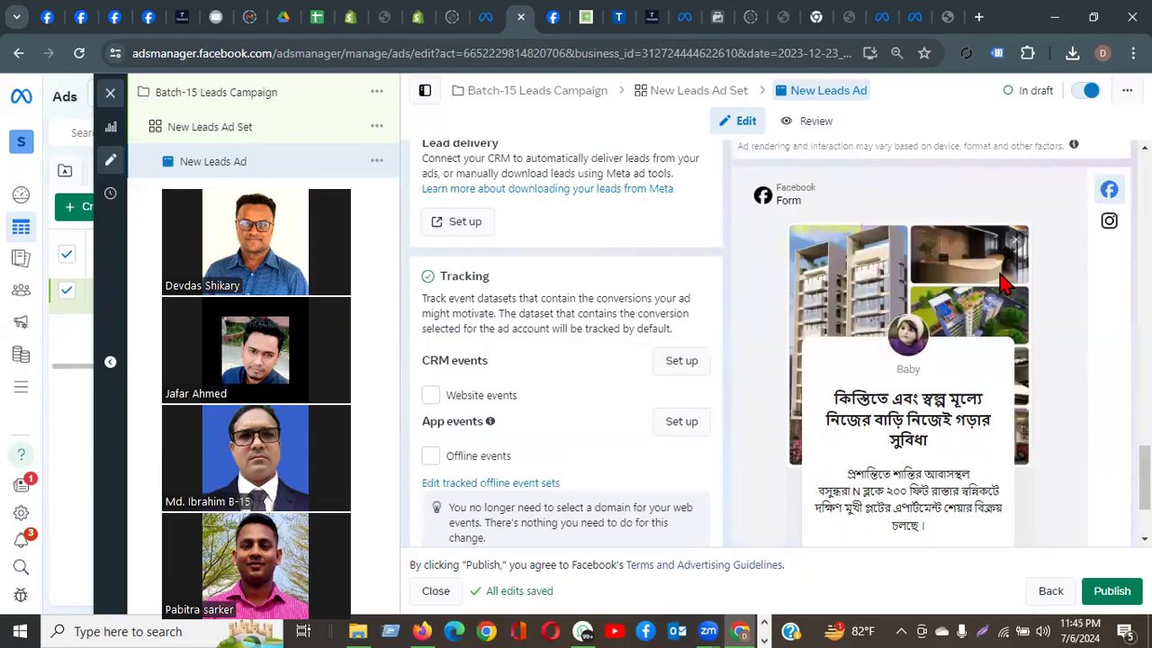
Step: Examine the ad preview across placements, from Facebook and Instagram feeds to Facebook Reels and Business explore
scroll(999, 279, "up", 3)
scroll(973, 382, "up", 2)
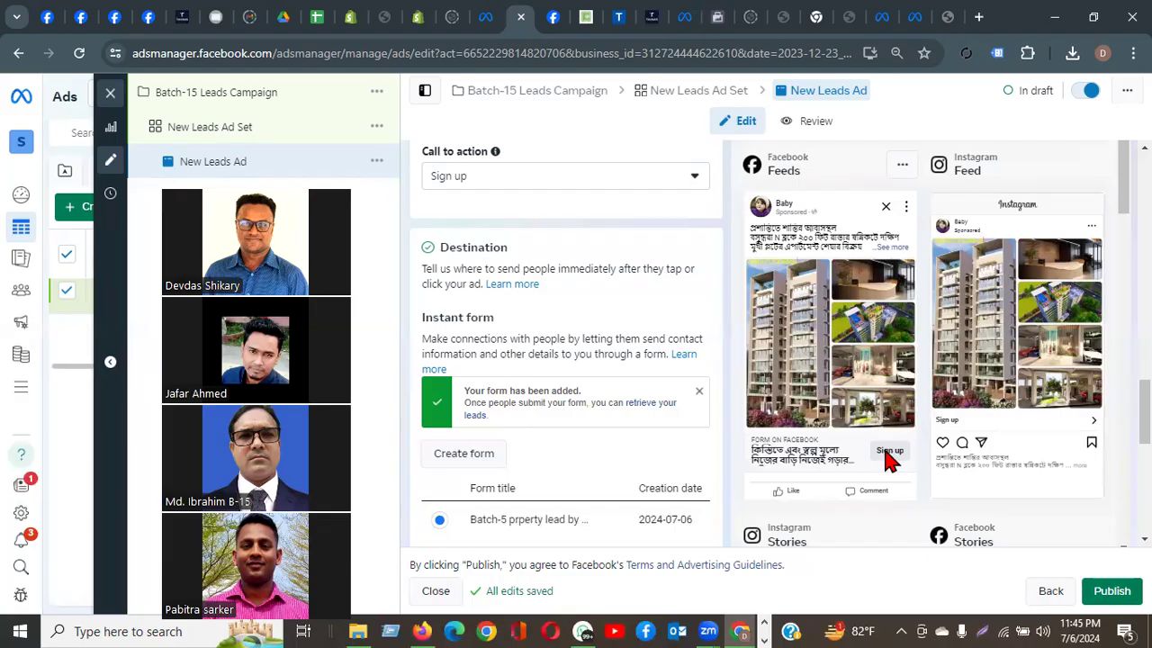
scroll(880, 420, "down", 2)
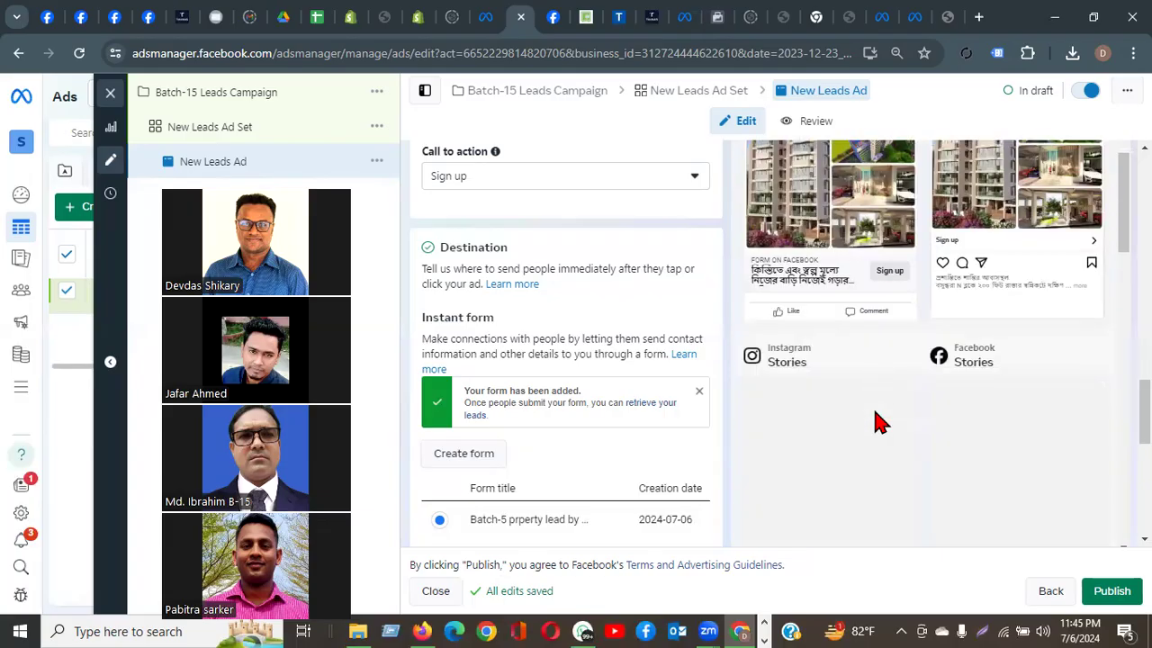
scroll(880, 421, "down", 6)
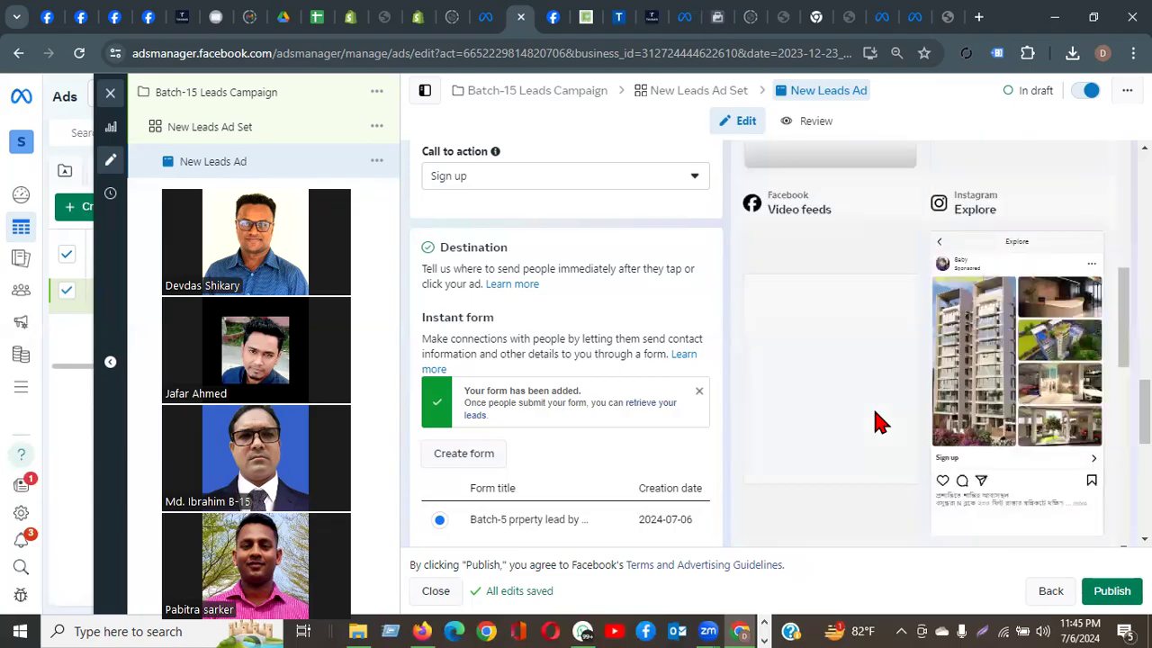
scroll(1078, 402, "down", 5)
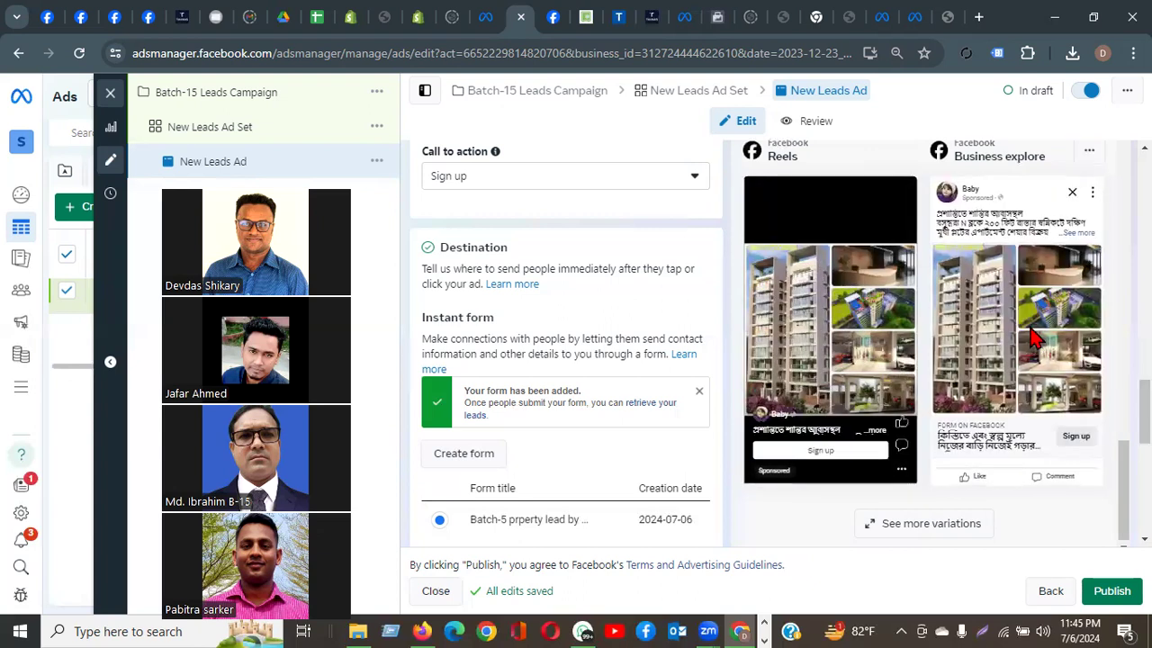
scroll(1039, 338, "up", 1)
scroll(1040, 337, "up", 5)
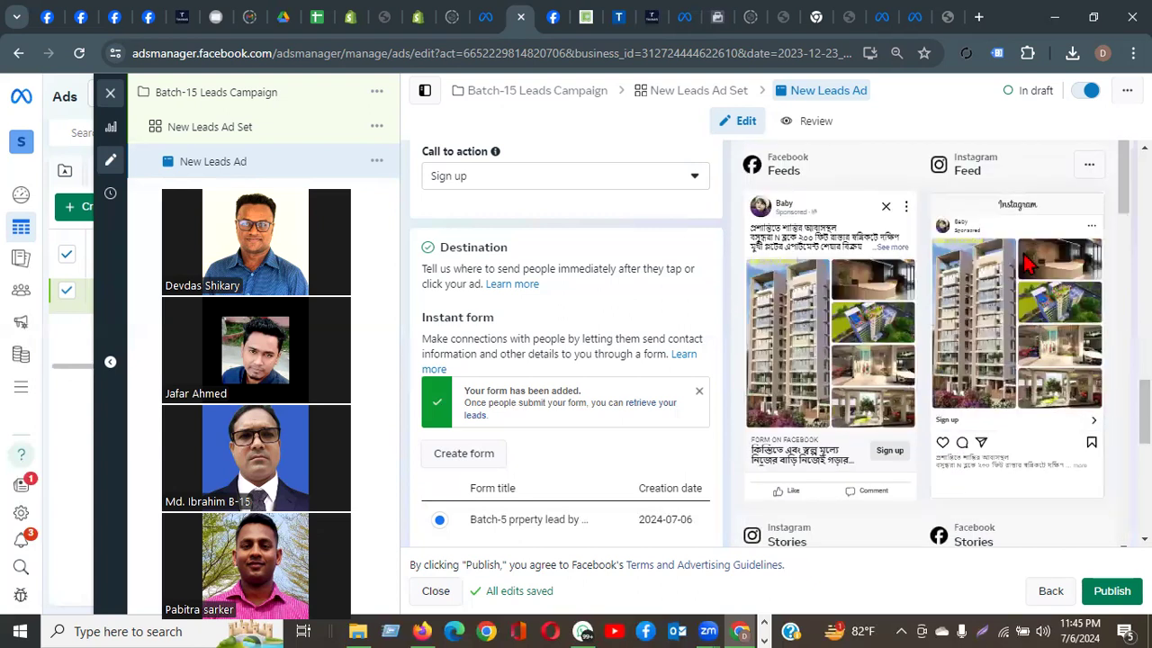
scroll(878, 205, "up", 4)
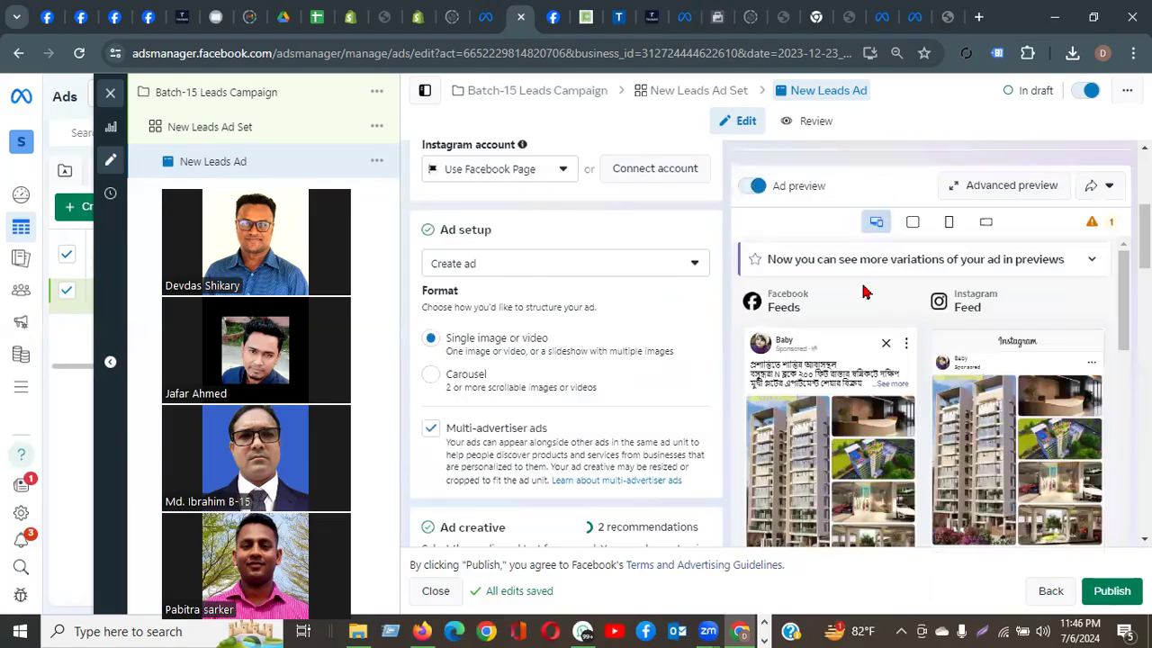
Step: Page through the Facebook form preview from the intro through contact information and privacy review to the message for leads
scroll(1143, 236, "down", 5)
scroll(565, 342, "down", 10)
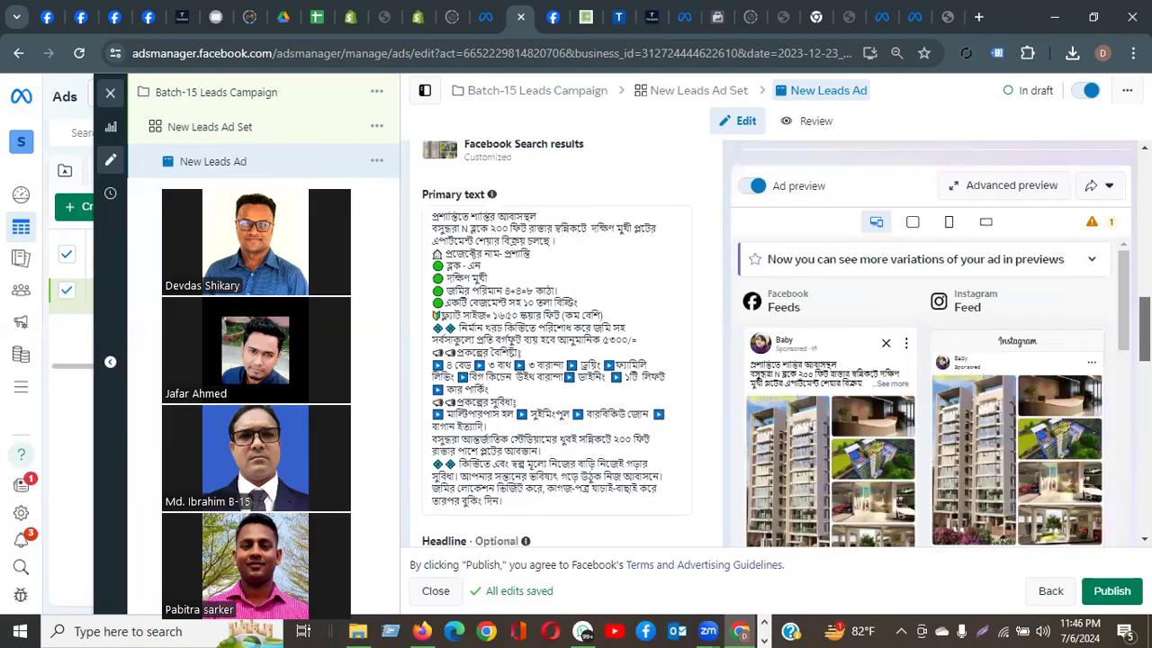
scroll(1089, 363, "up", 3)
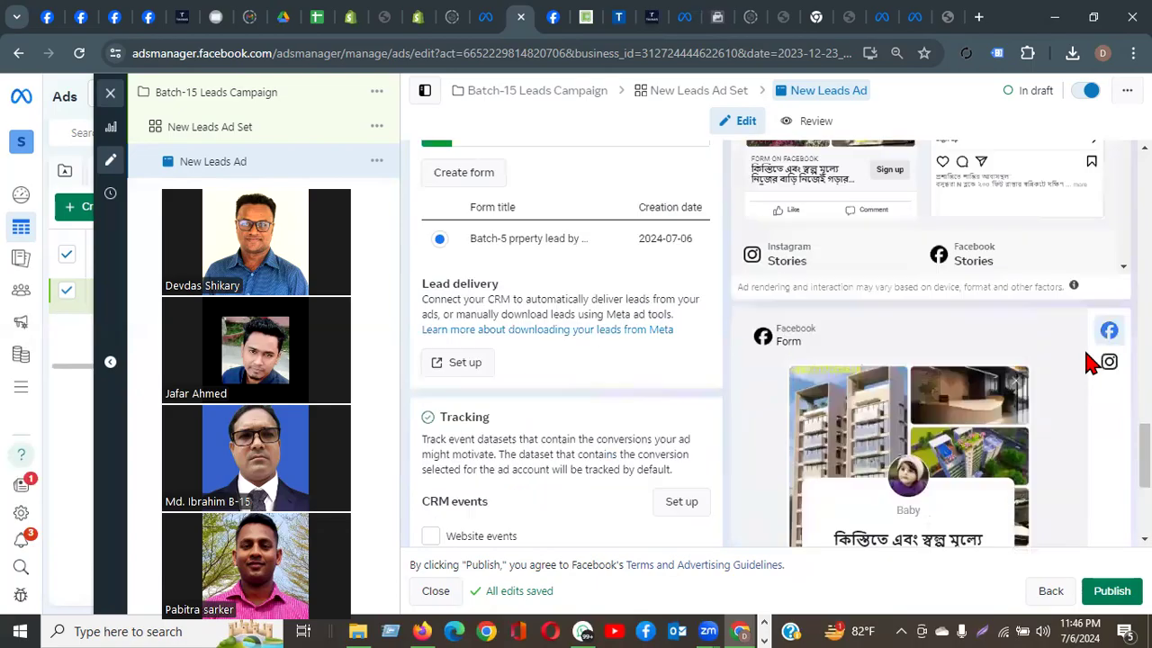
scroll(1088, 362, "down", 2)
left_click_drag(780, 198, 850, 209)
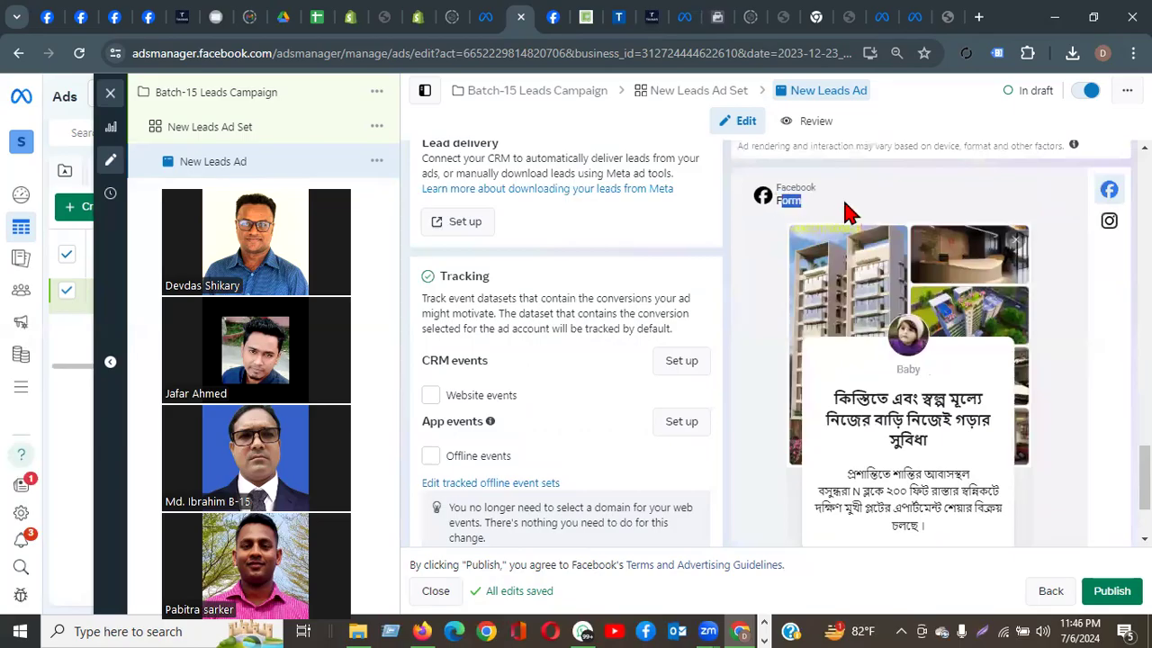
scroll(990, 225, "down", 2)
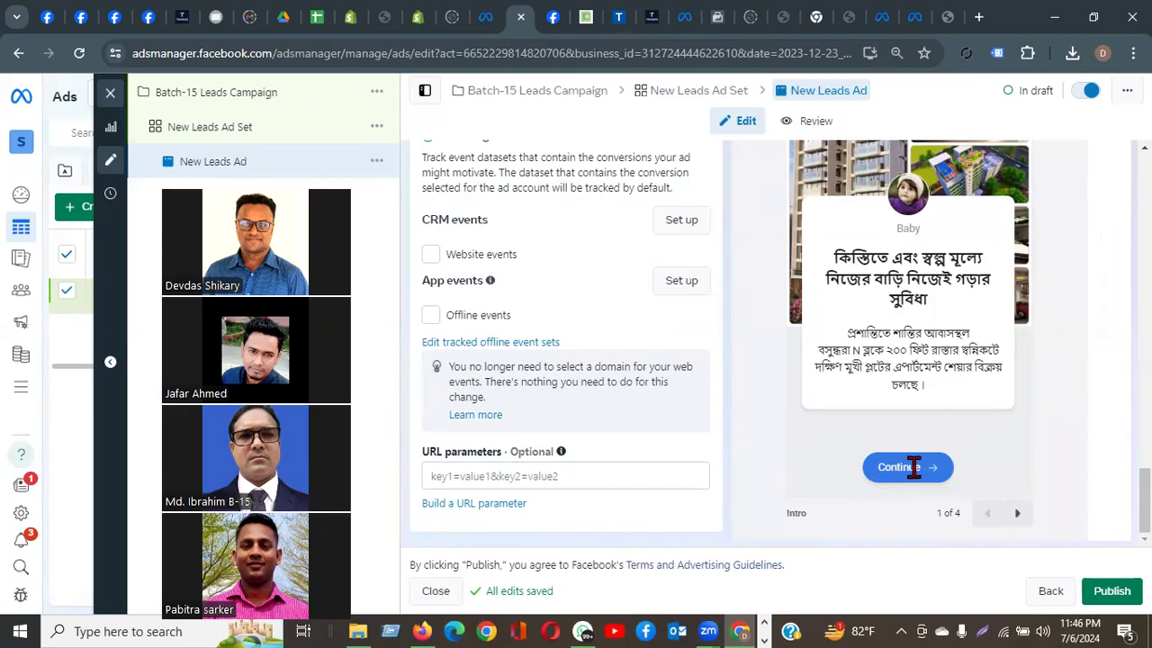
left_click(1019, 515)
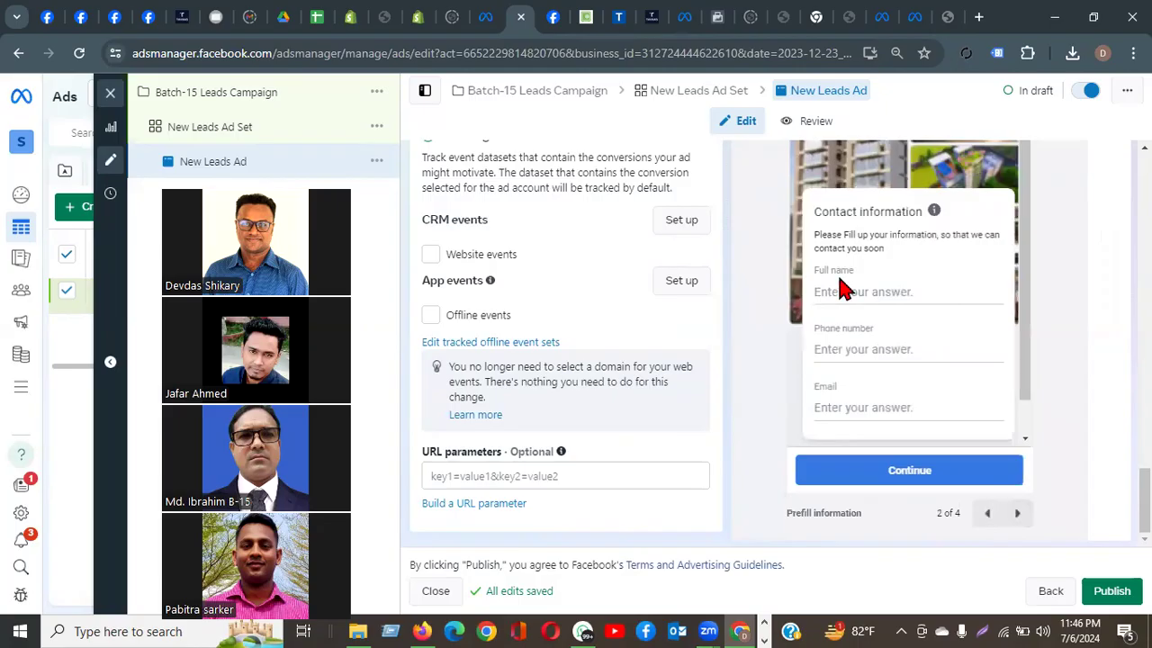
left_click_drag(817, 270, 874, 291)
left_click(875, 292)
left_click(1018, 514)
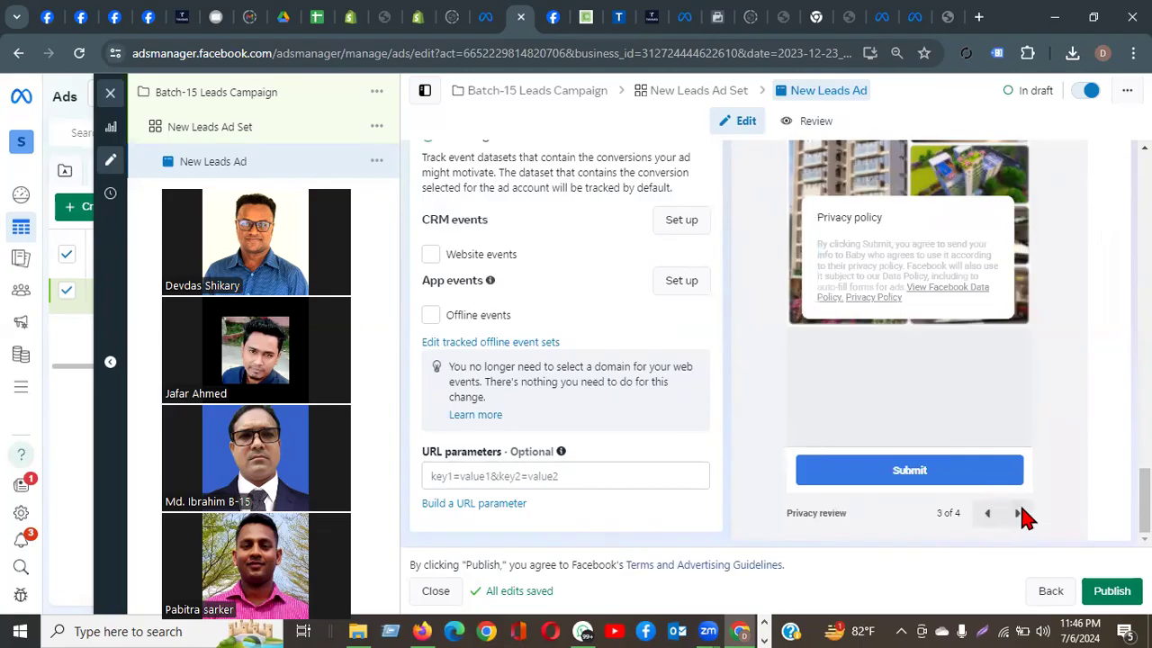
left_click(1020, 513)
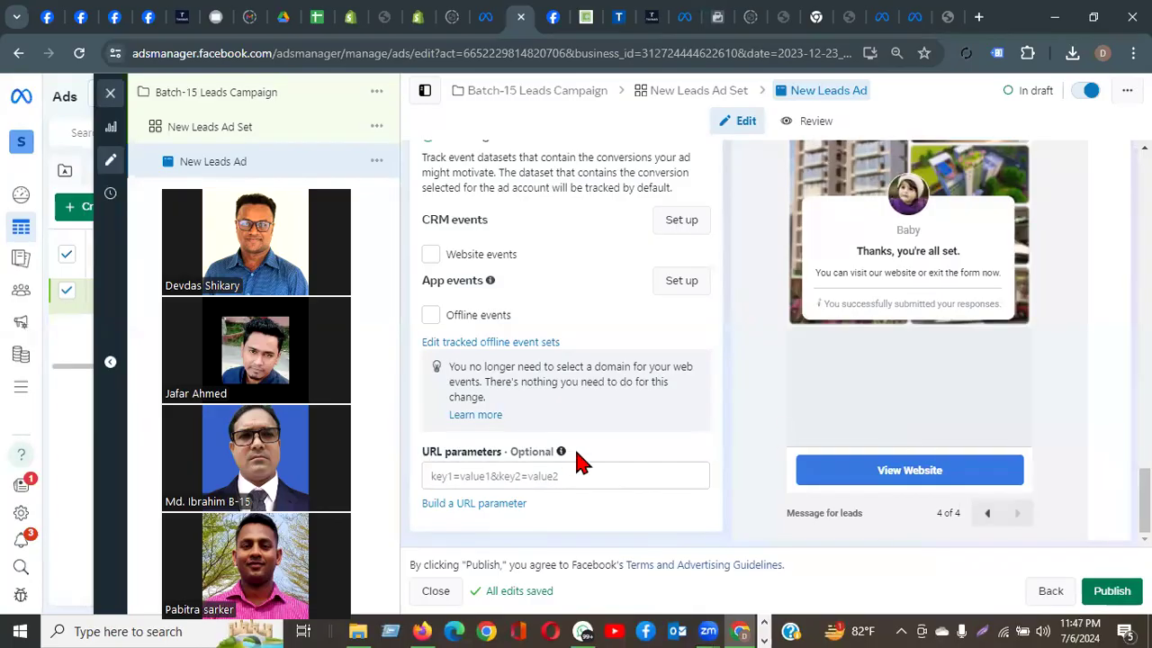
Step: Recheck the placement previews, including Marketplace and Instagram Reels, the end of the form preview and the ad's name and identity
scroll(582, 463, "up", 10)
scroll(622, 453, "down", 3)
scroll(952, 383, "down", 5)
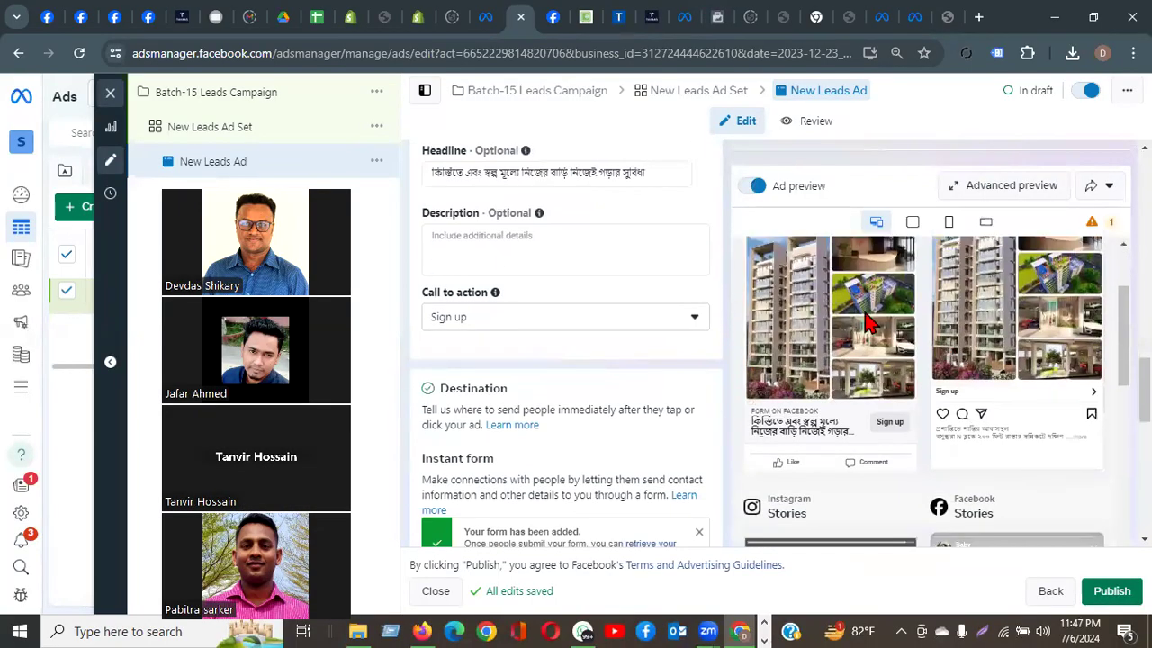
scroll(918, 405, "down", 2)
scroll(905, 406, "up", 4)
scroll(905, 406, "down", 3)
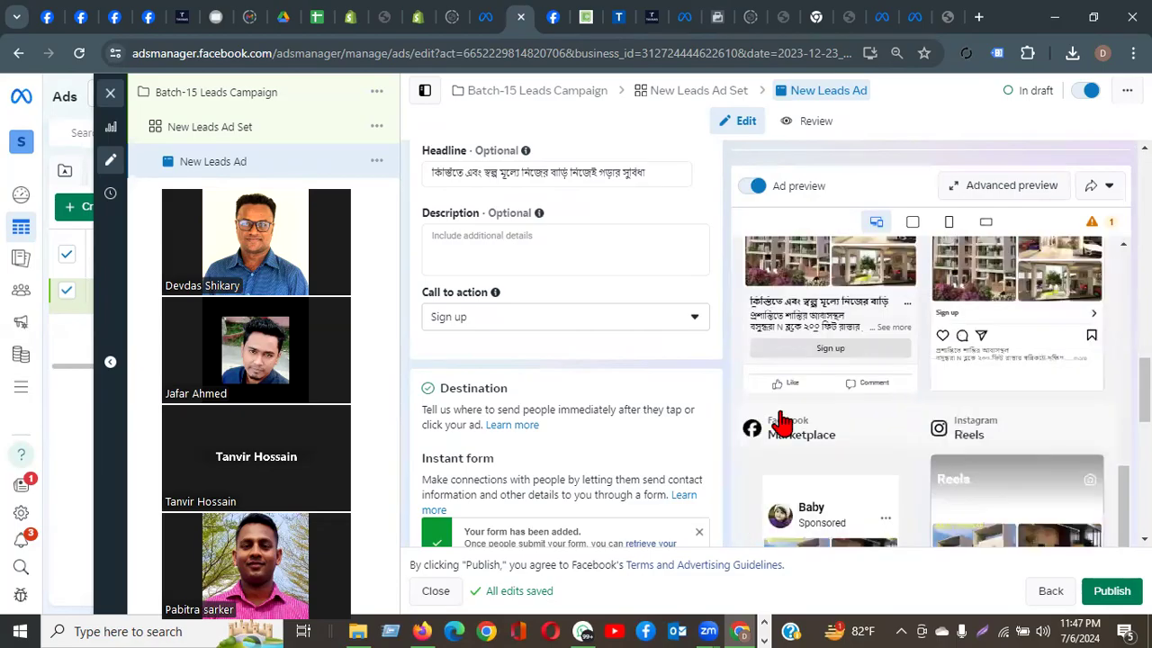
scroll(534, 404, "down", 10)
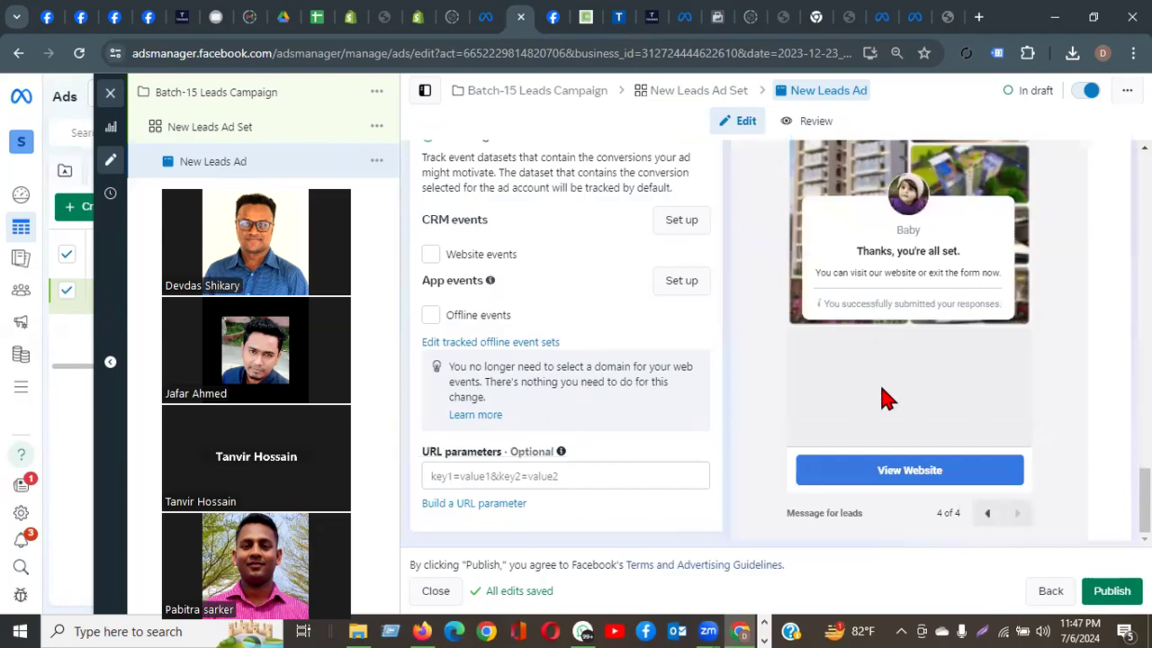
scroll(886, 399, "up", 15)
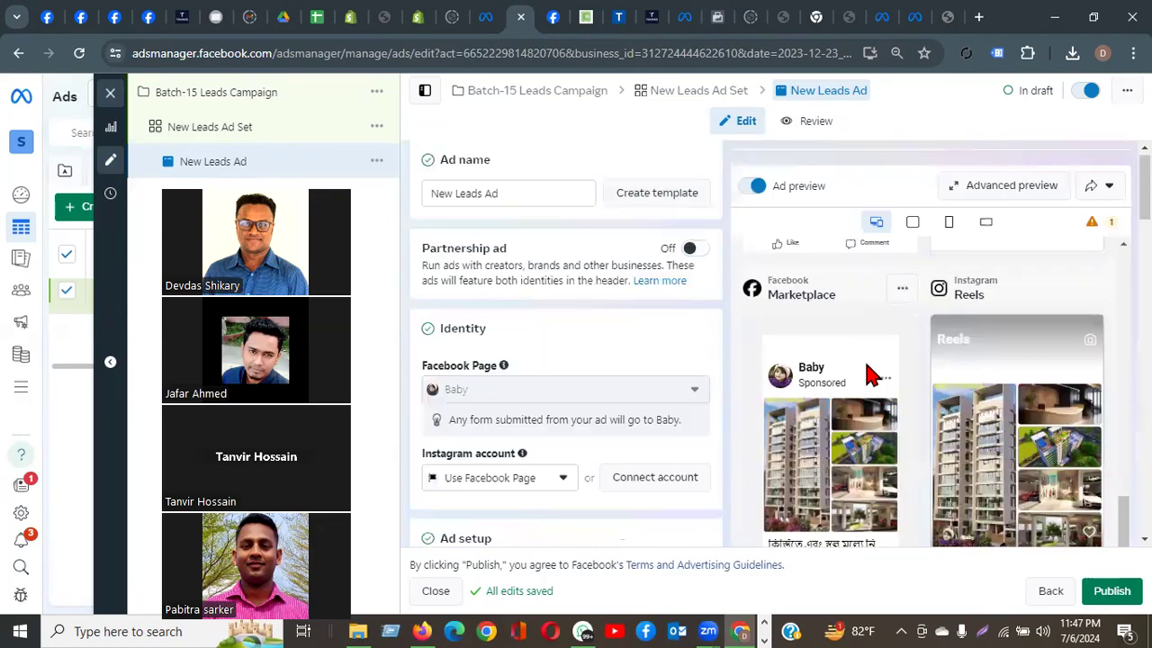